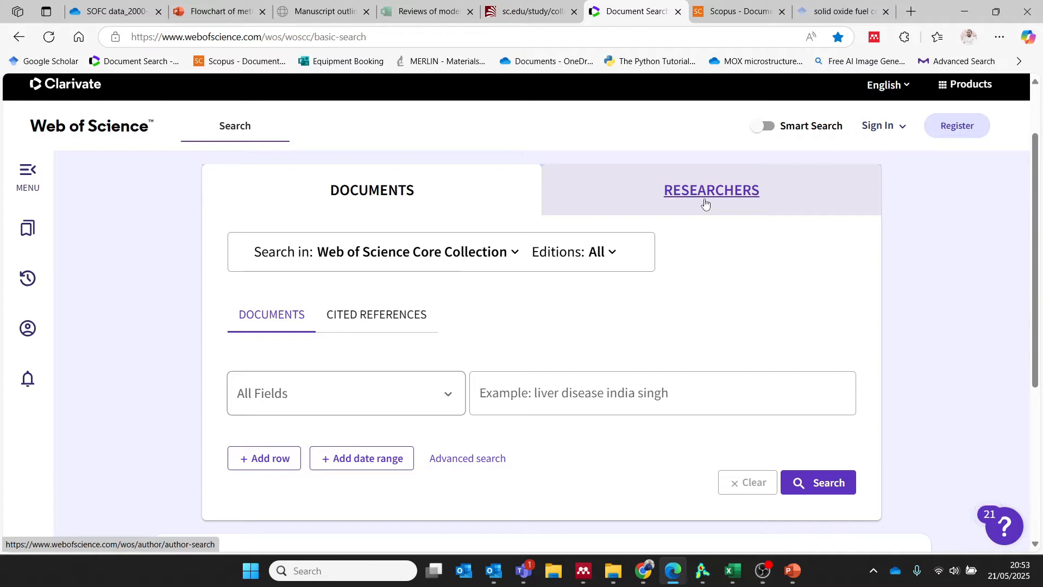
# Step: Look through the citation indexes included in the editions of the Web of Science Core Collection
pyautogui.click(702, 199)
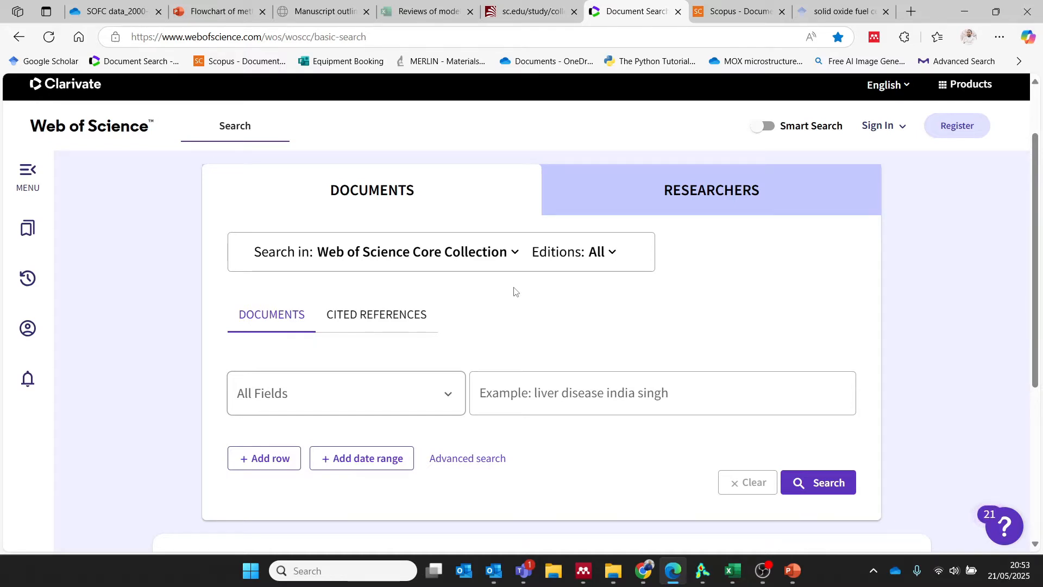
pyautogui.click(614, 255)
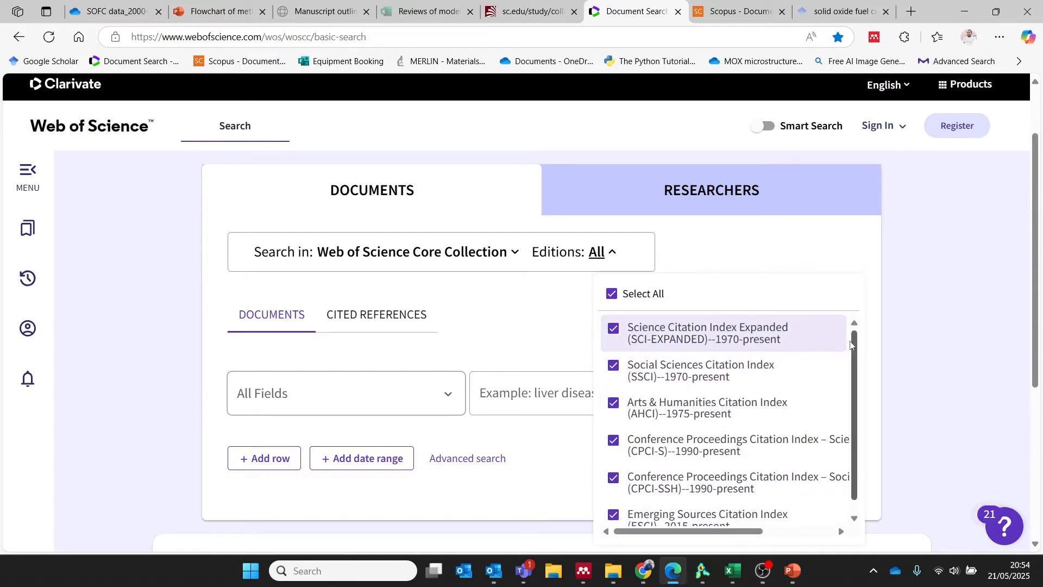
pyautogui.moveTo(852, 345)
pyautogui.mouseDown()
pyautogui.moveTo(851, 399)
pyautogui.moveTo(855, 327)
pyautogui.mouseUp()
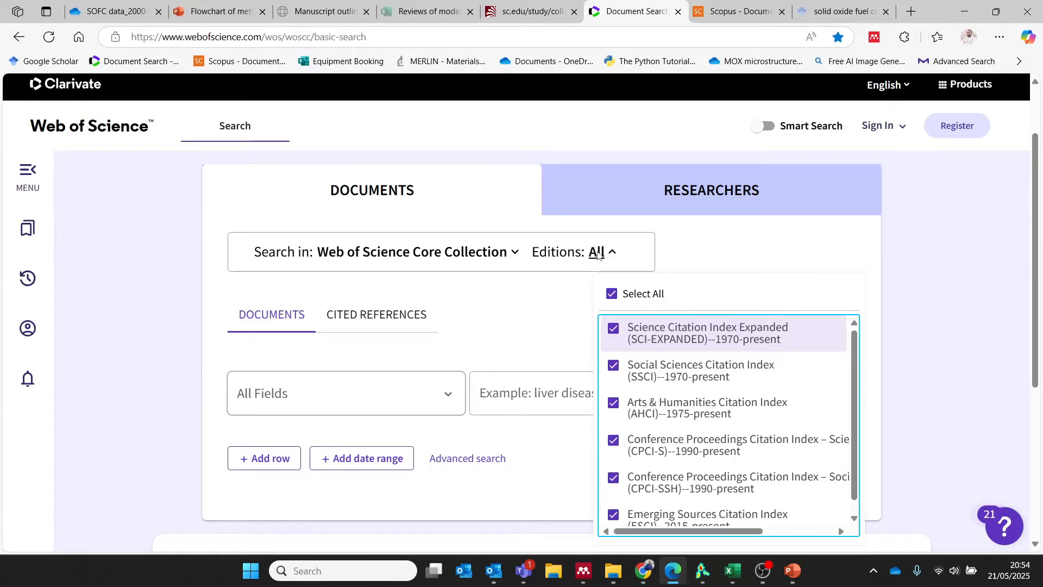
pyautogui.click(723, 247)
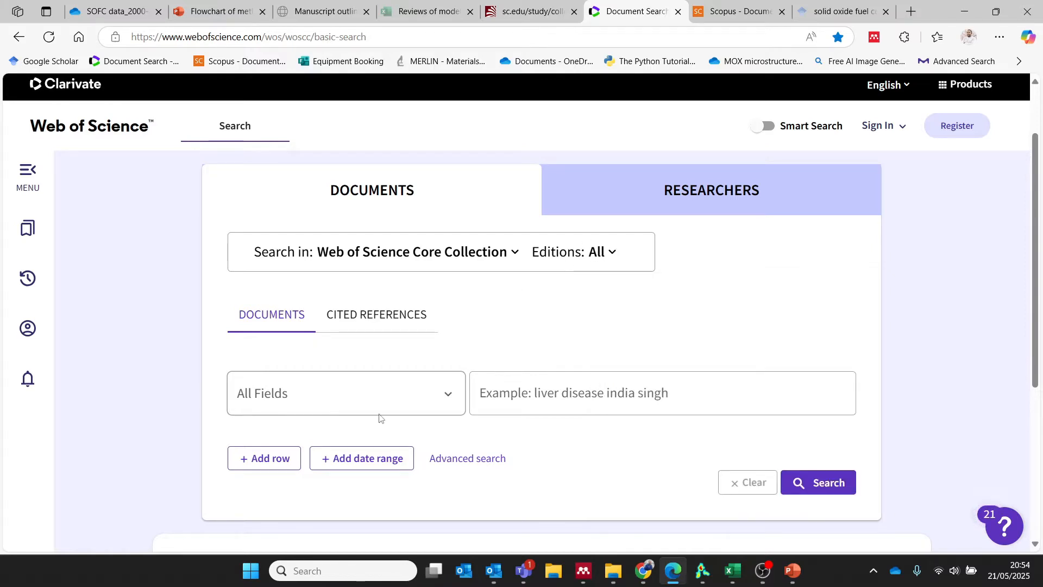
# Step: Set the search field of the first document search row to Topic
pyautogui.click(483, 397)
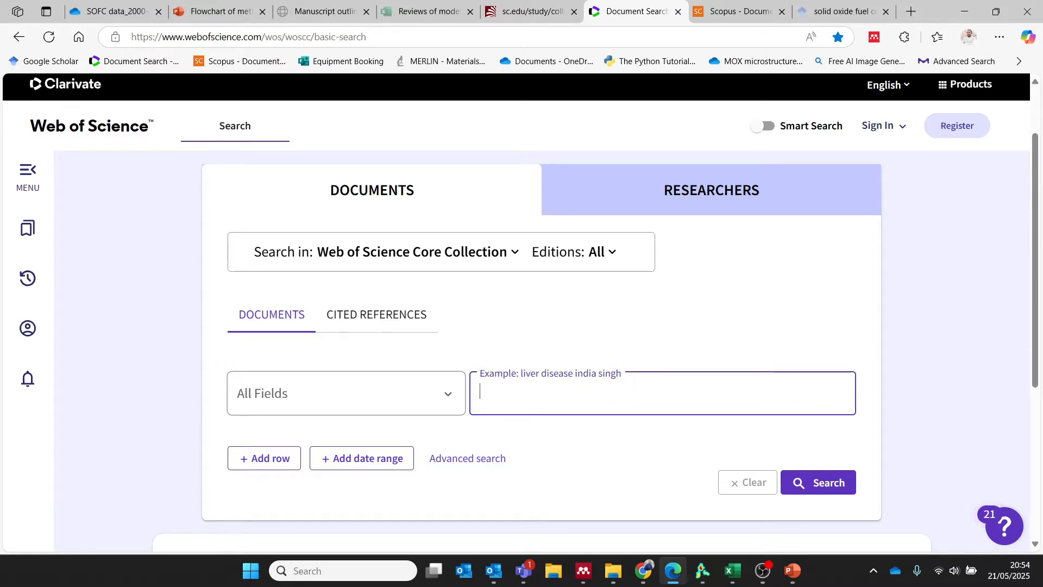
pyautogui.click(450, 395)
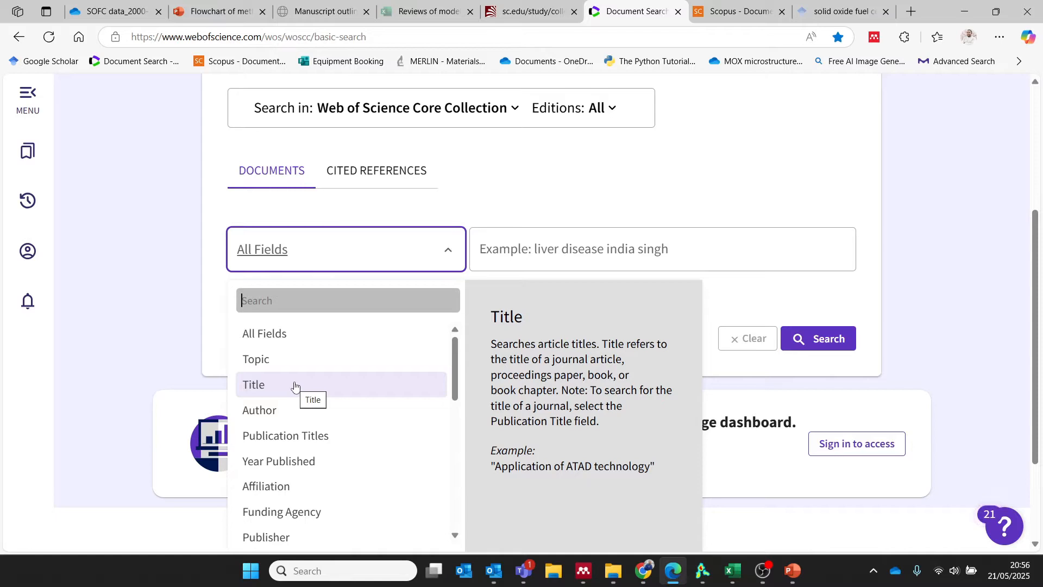
pyautogui.click(274, 361)
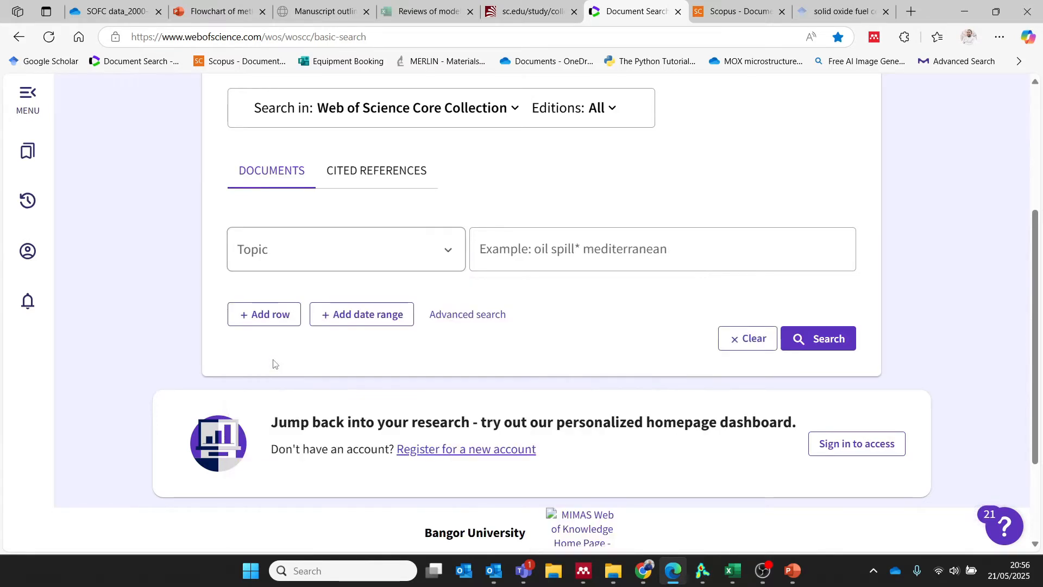
# Step: Enter the topic query "oil spillage" and aquatic, with the phrase oil spillage in quotation marks
pyautogui.click(545, 260)
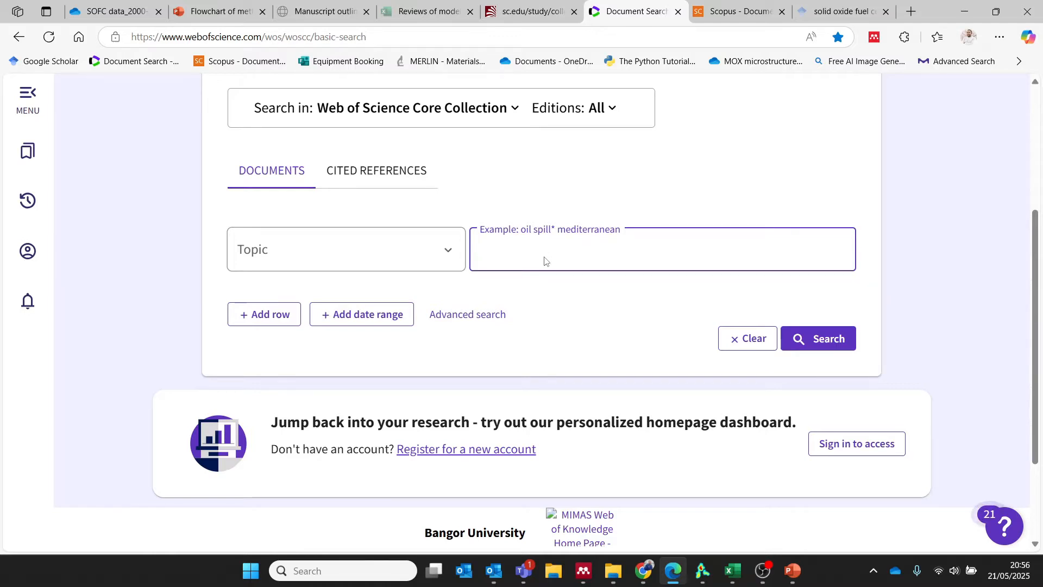
pyautogui.write('"o')
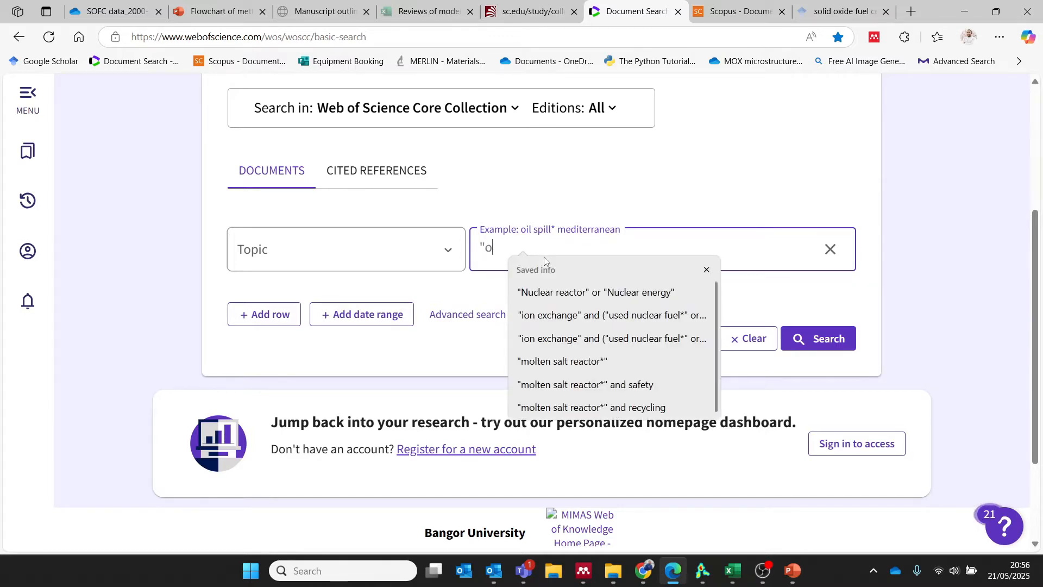
pyautogui.write('il spilla')
pyautogui.write('"')
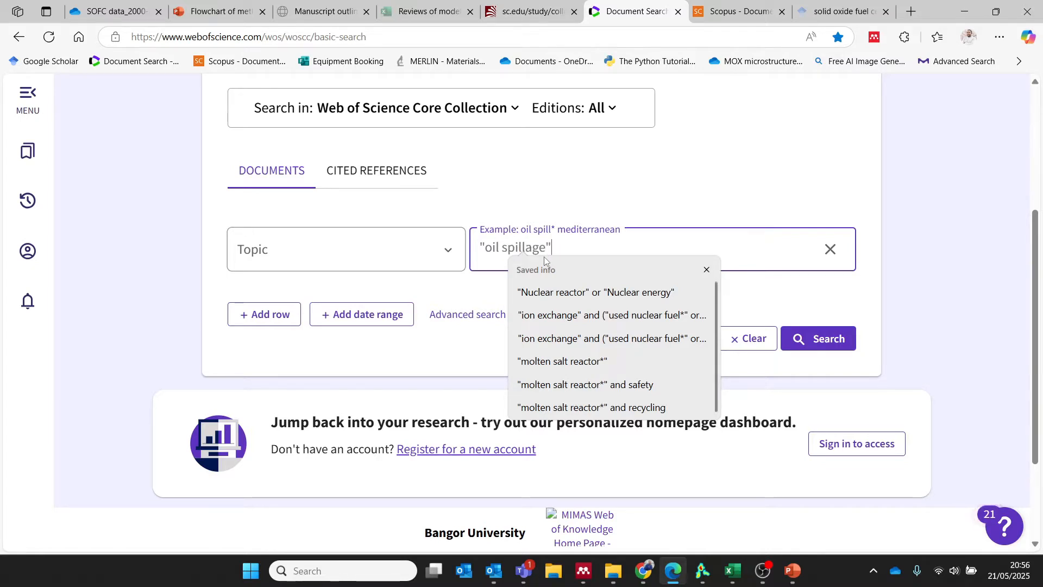
pyautogui.write(' and aquactic')
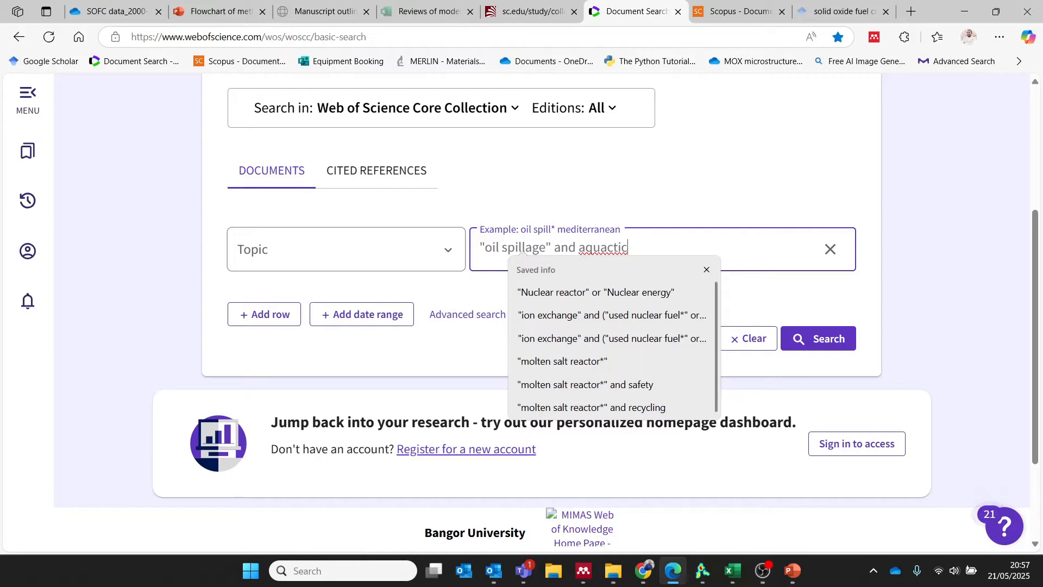
pyautogui.press('BackSpace')
pyautogui.press('BackSpace')
pyautogui.press('BackSpace')
pyautogui.press('BackSpace')
pyautogui.write('tic')
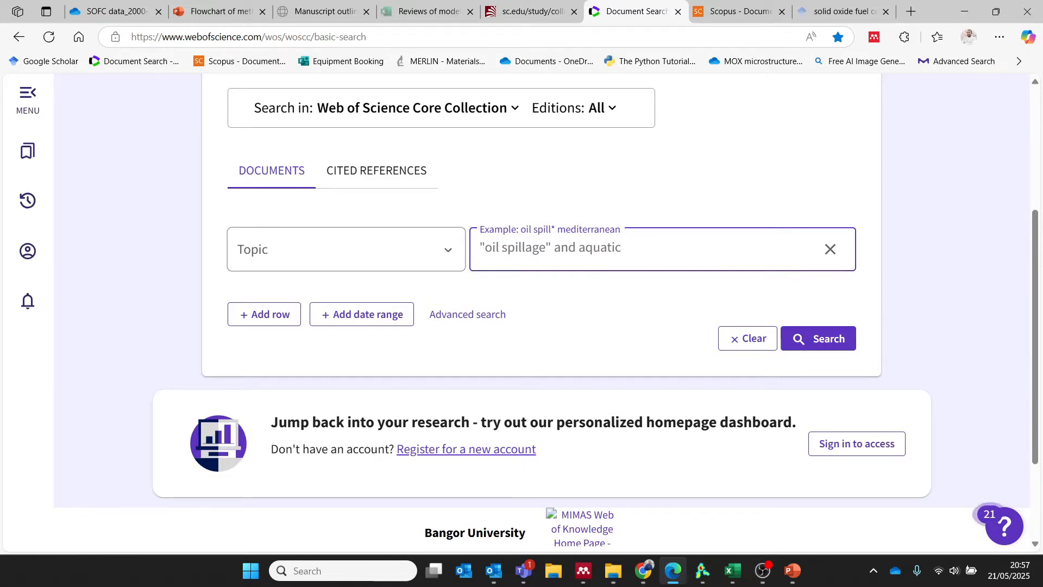
# Step: Add a second search row joined with And, check the data collection flowchart, and set the row's field to Document Type
pyautogui.click(253, 316)
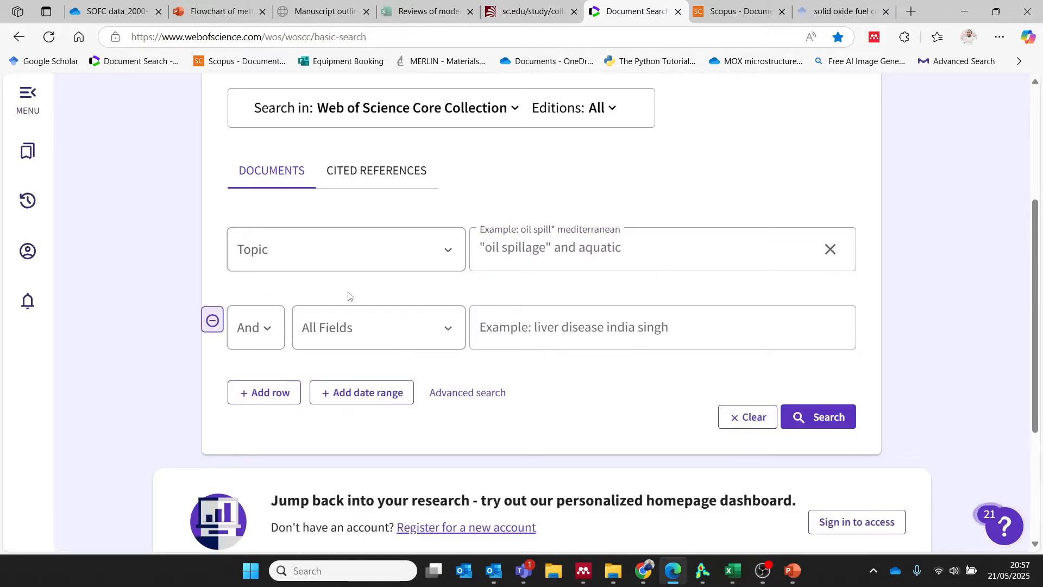
pyautogui.click(793, 571)
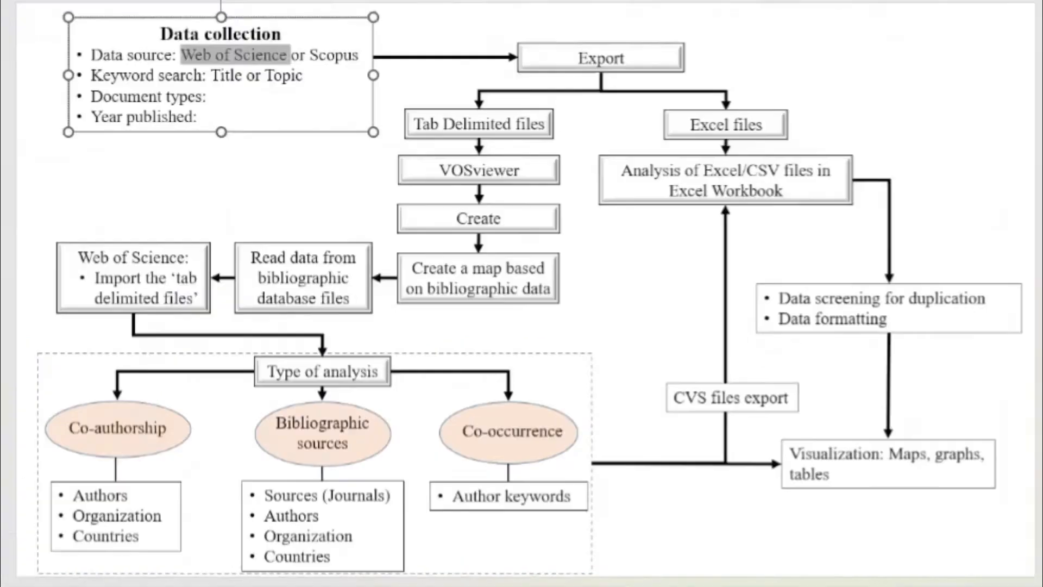
pyautogui.click(793, 575)
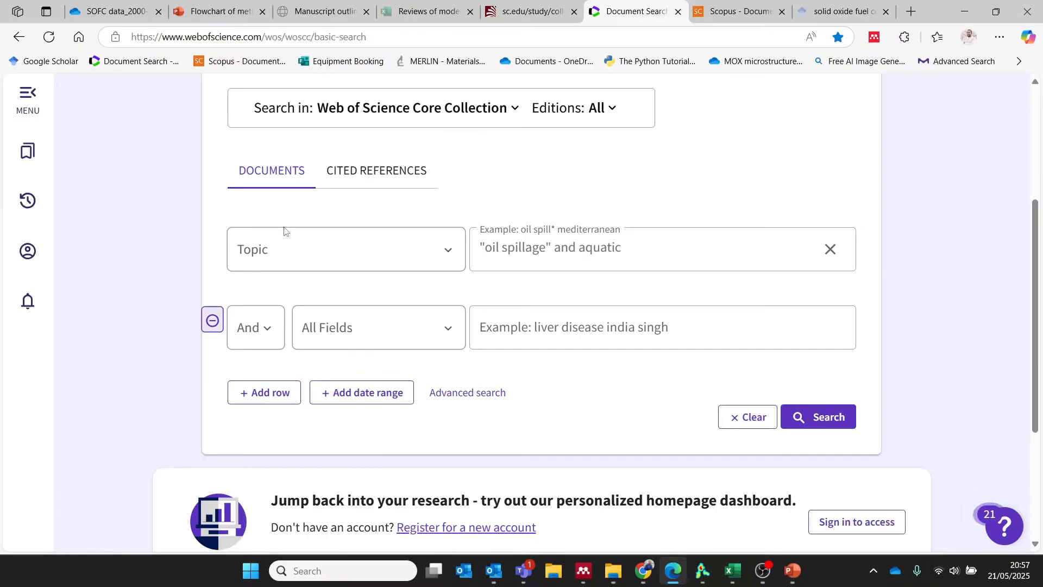
pyautogui.click(452, 330)
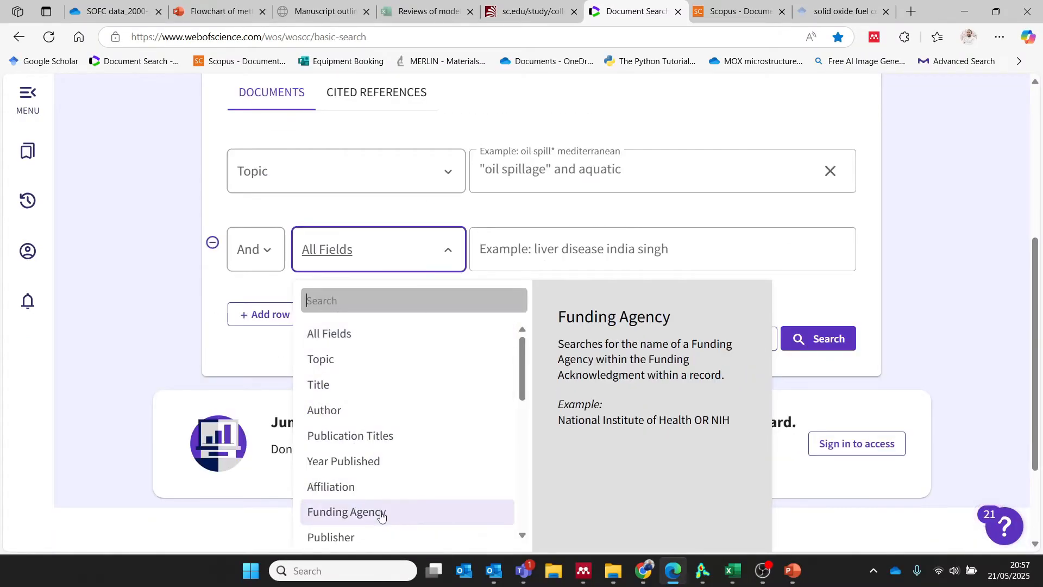
pyautogui.moveTo(520, 370); pyautogui.dragTo(519, 465)
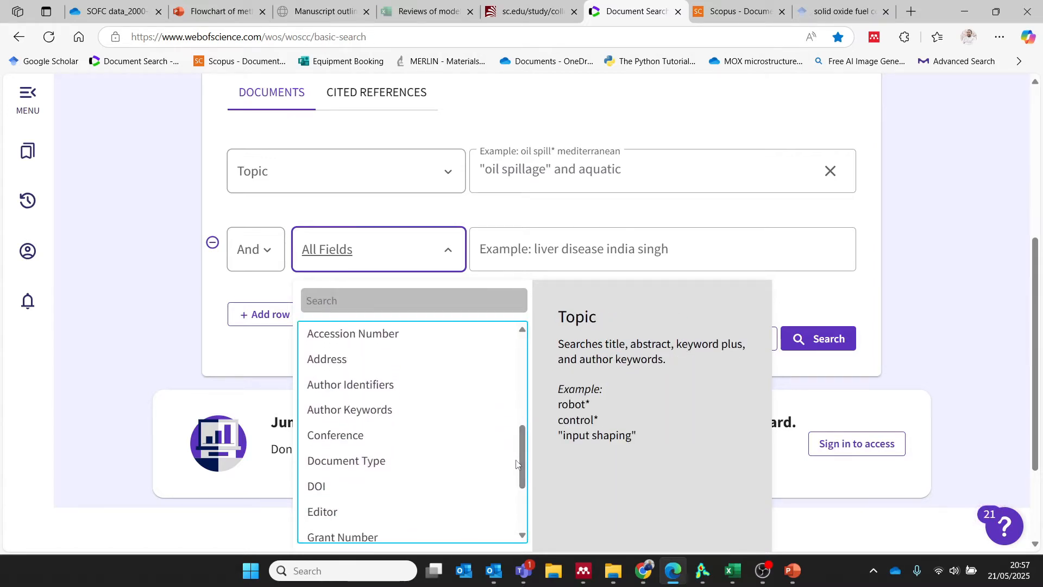
pyautogui.click(379, 463)
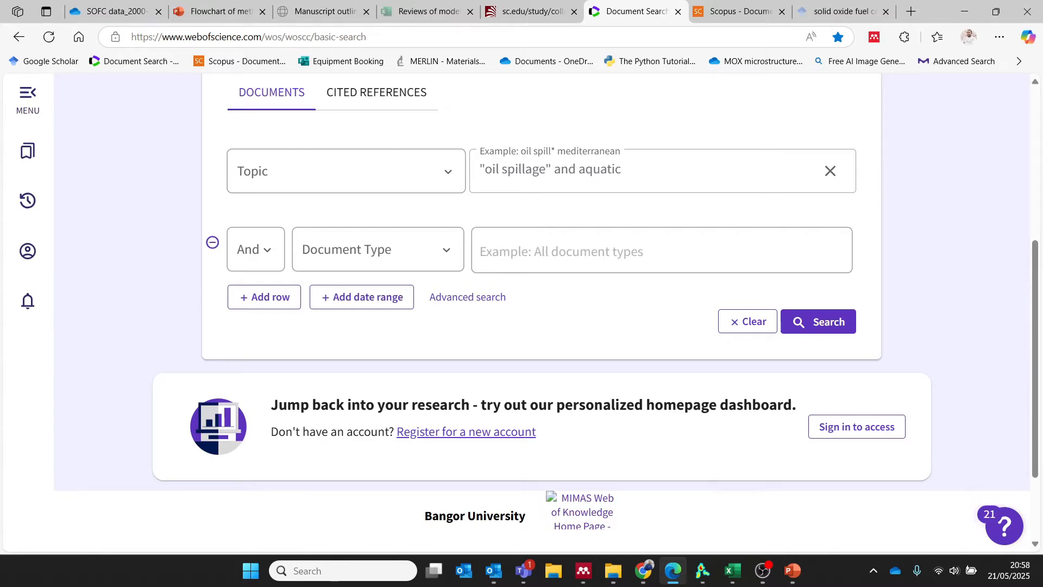
# Step: Restrict the document types to Article, Proceedings Paper and Review
pyautogui.click(561, 251)
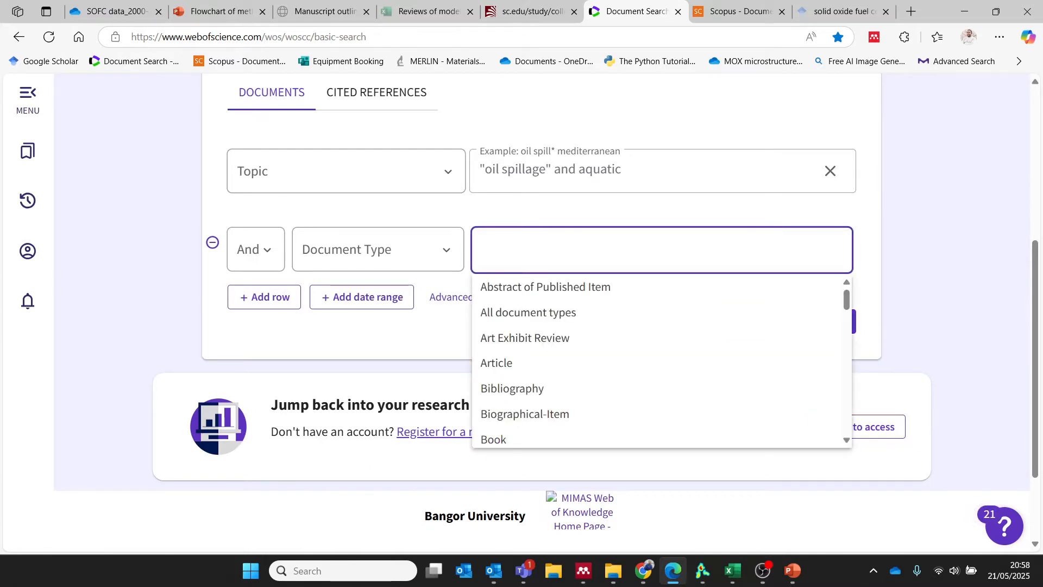
pyautogui.click(493, 365)
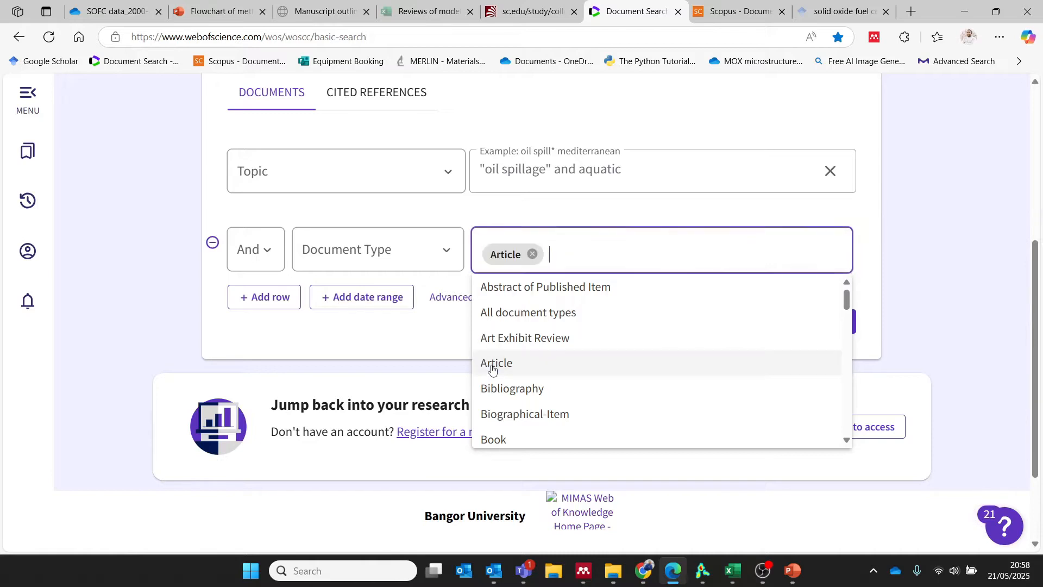
pyautogui.write('proc')
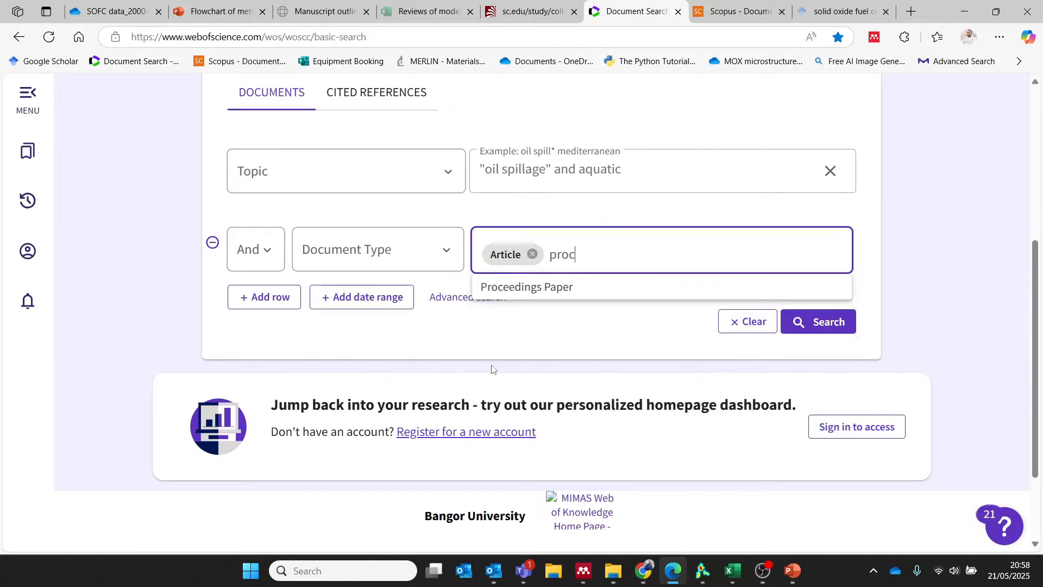
pyautogui.click(516, 287)
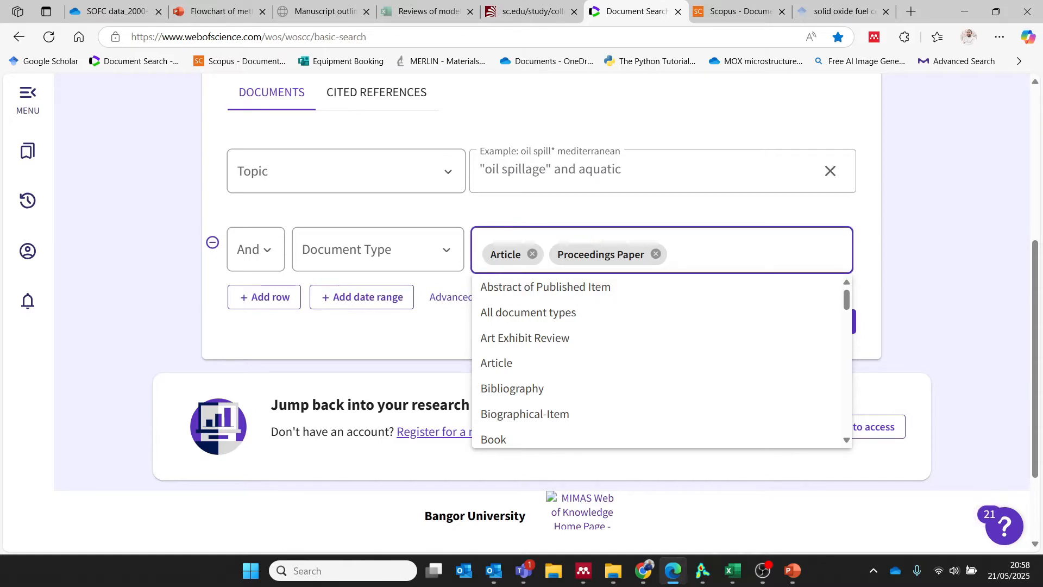
pyautogui.write('revie')
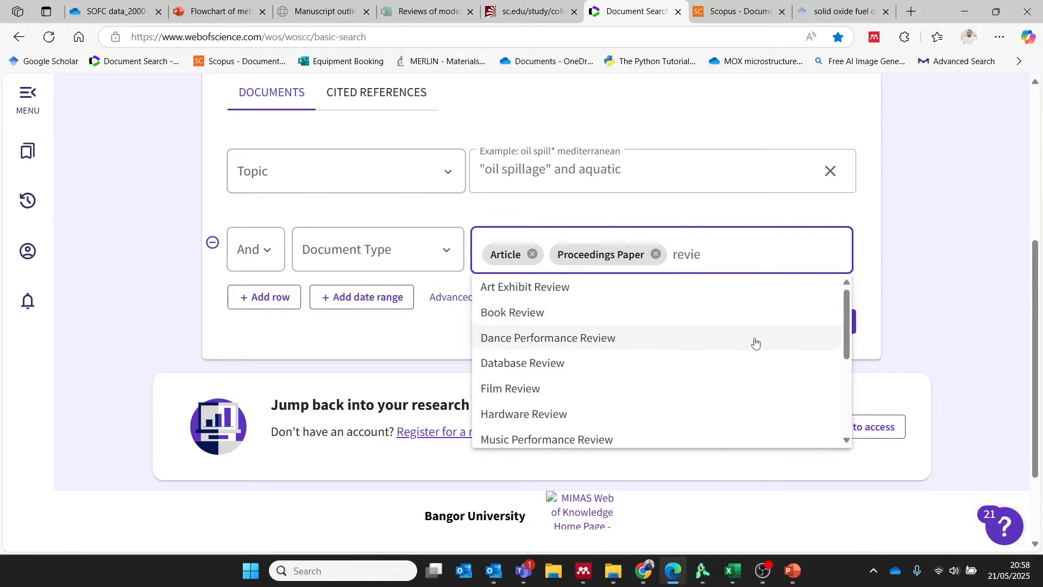
pyautogui.moveTo(843, 331); pyautogui.dragTo(846, 400)
pyautogui.click(561, 377)
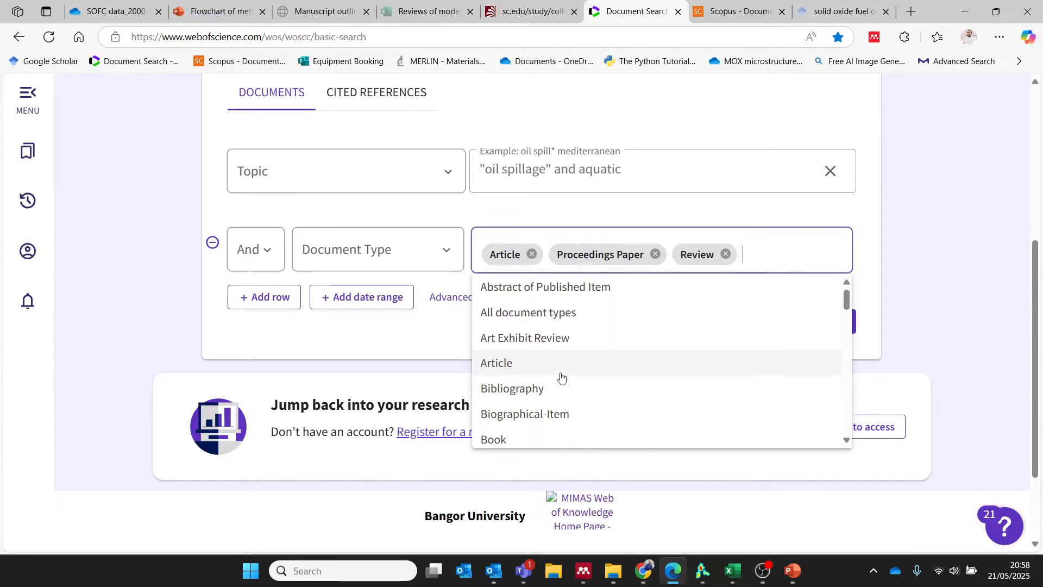
pyautogui.click(617, 212)
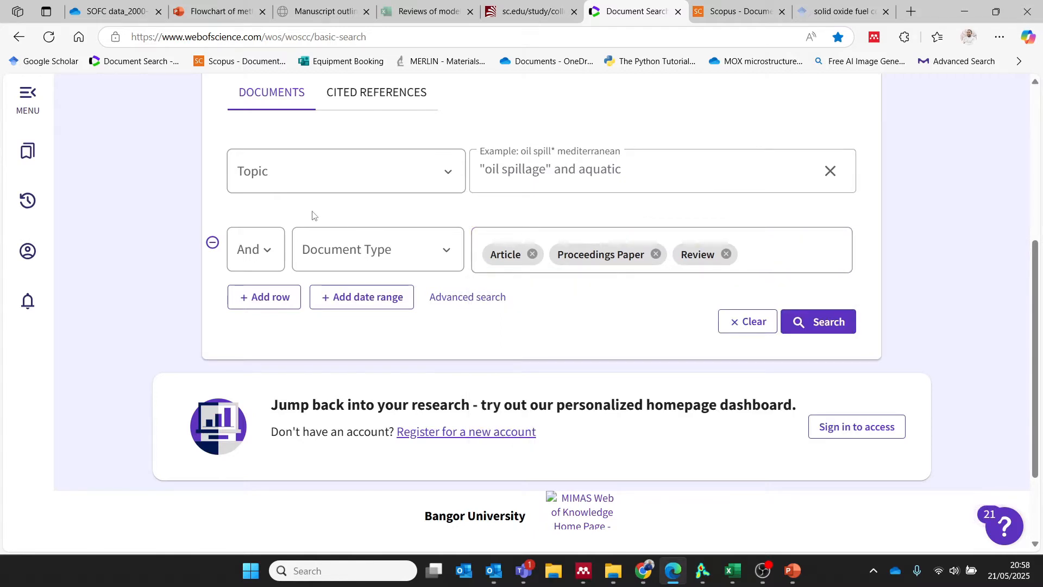
# Step: Add a third search row for Year Published and set its range to 2024-2025
pyautogui.click(252, 302)
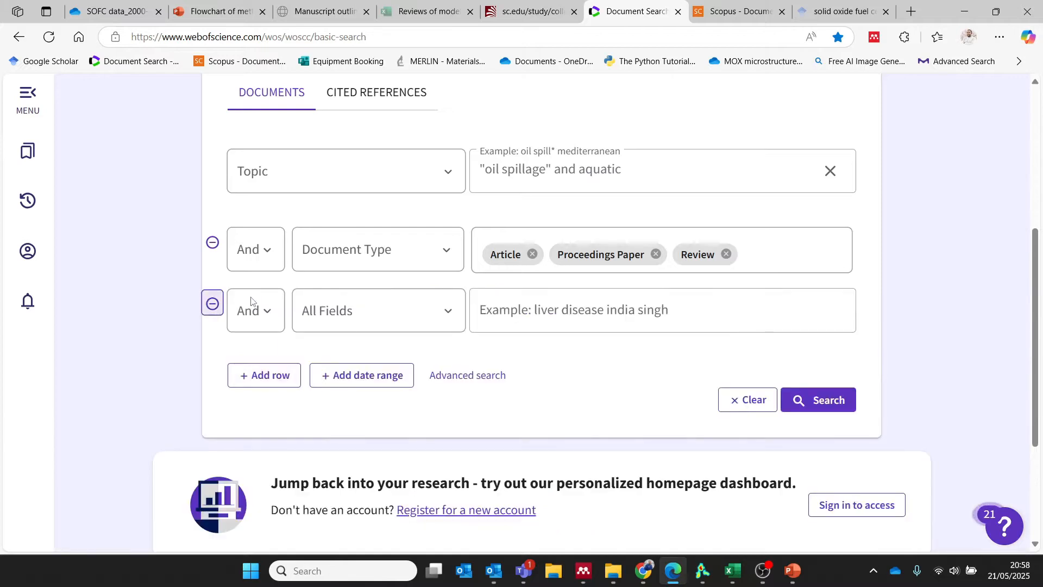
pyautogui.click(449, 313)
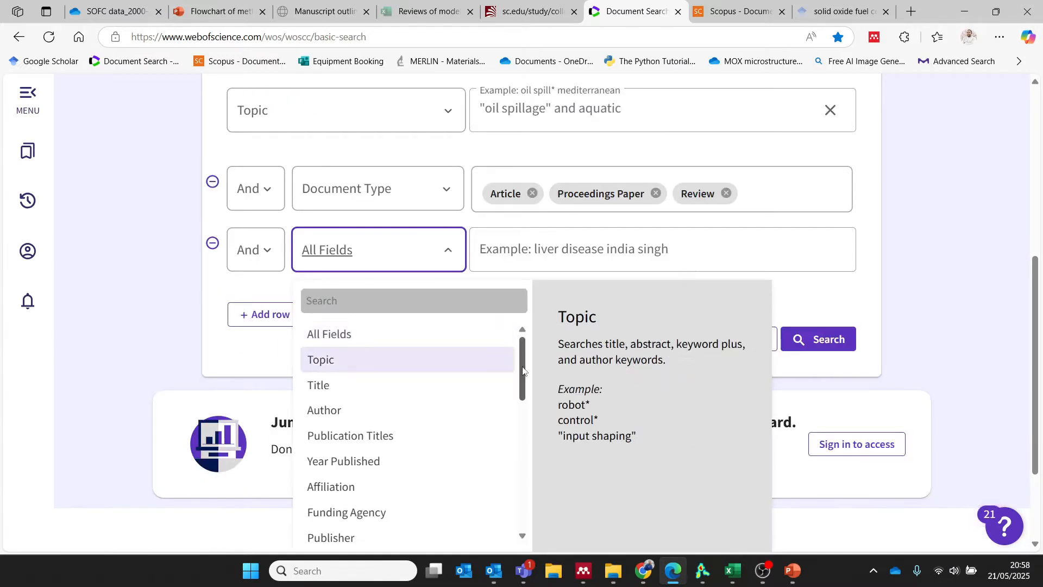
pyautogui.click(371, 469)
pyautogui.click(521, 248)
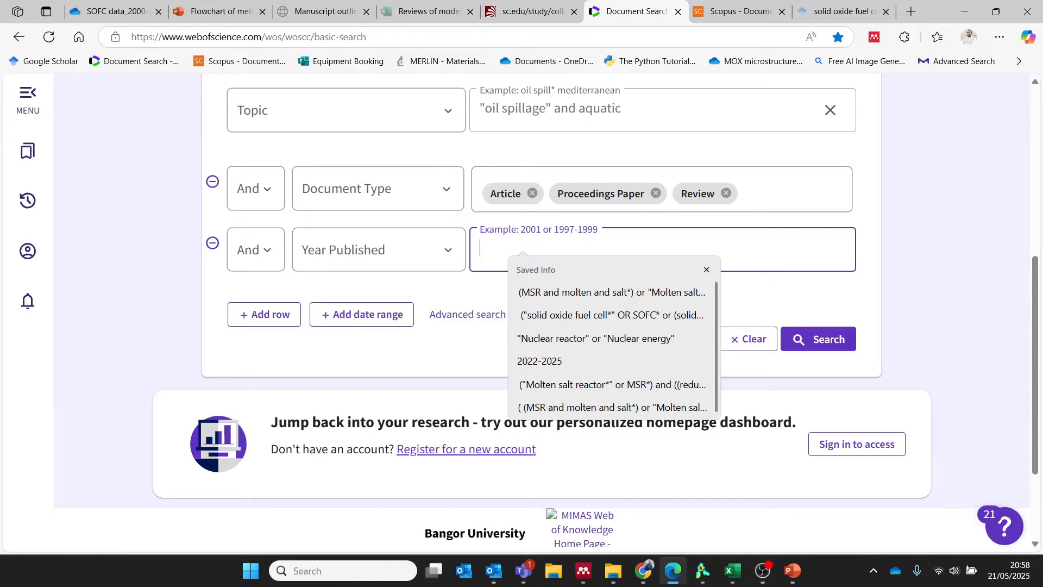
pyautogui.write('2024-2025')
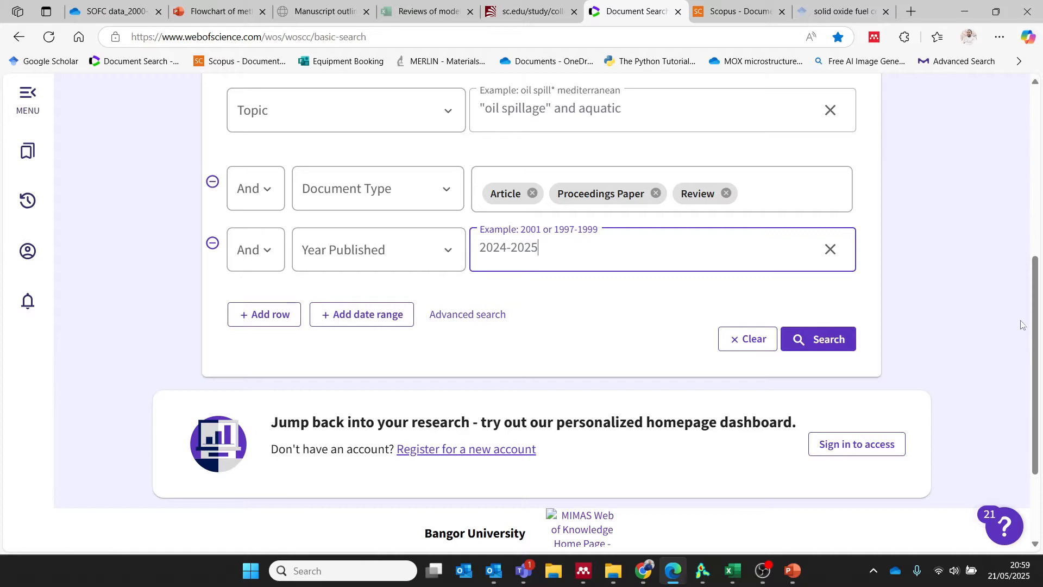
pyautogui.scroll(3, 1034, 329)
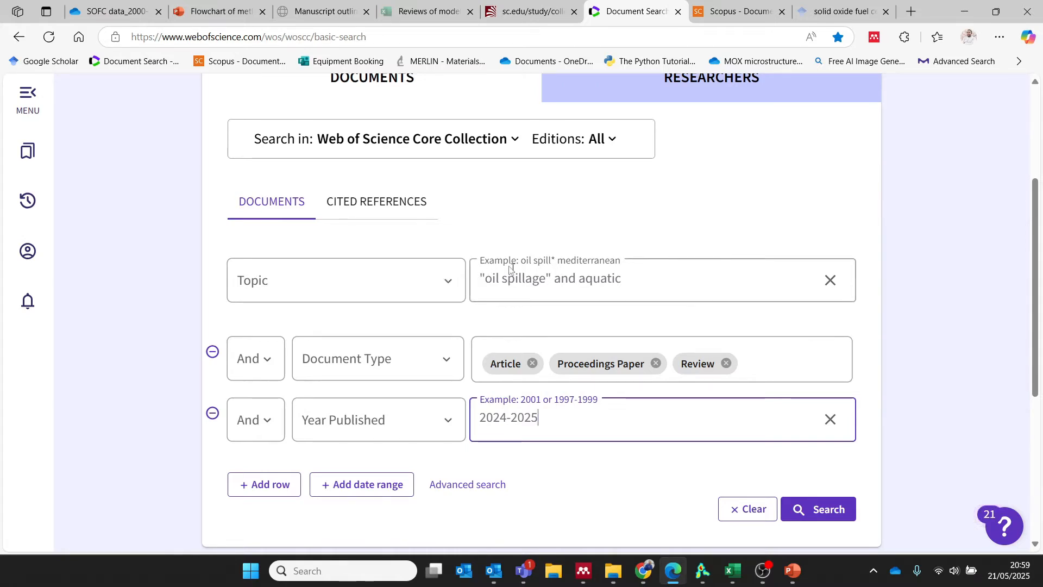
pyautogui.moveTo(485, 278); pyautogui.dragTo(546, 279)
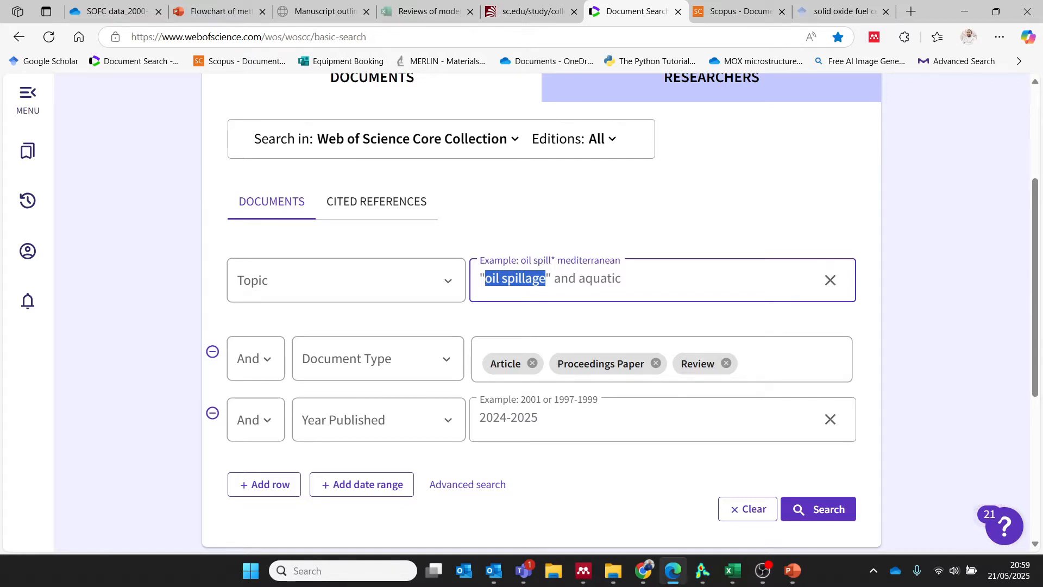
pyautogui.click(499, 278)
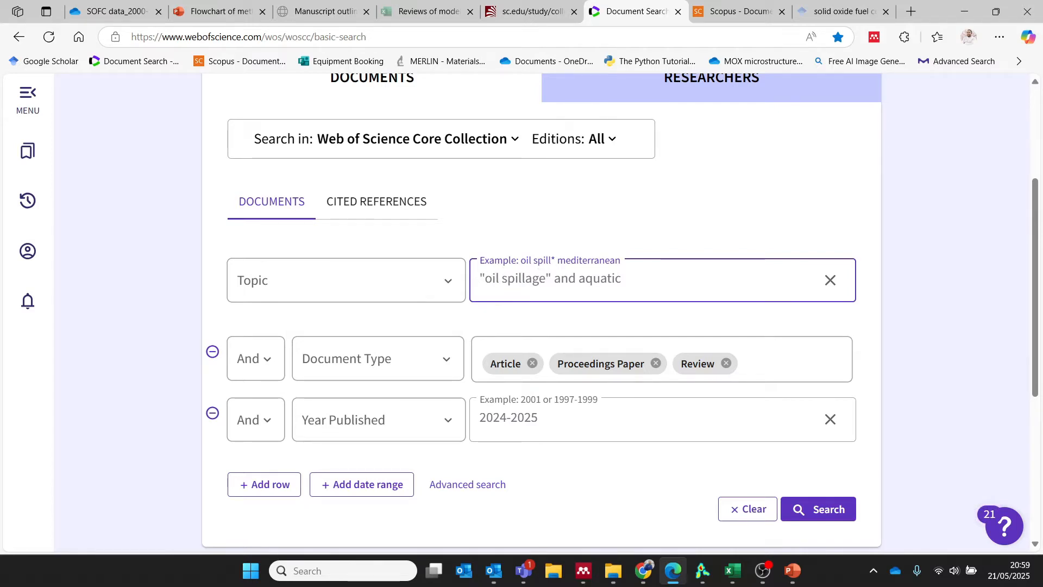
pyautogui.moveTo(554, 279); pyautogui.dragTo(576, 278)
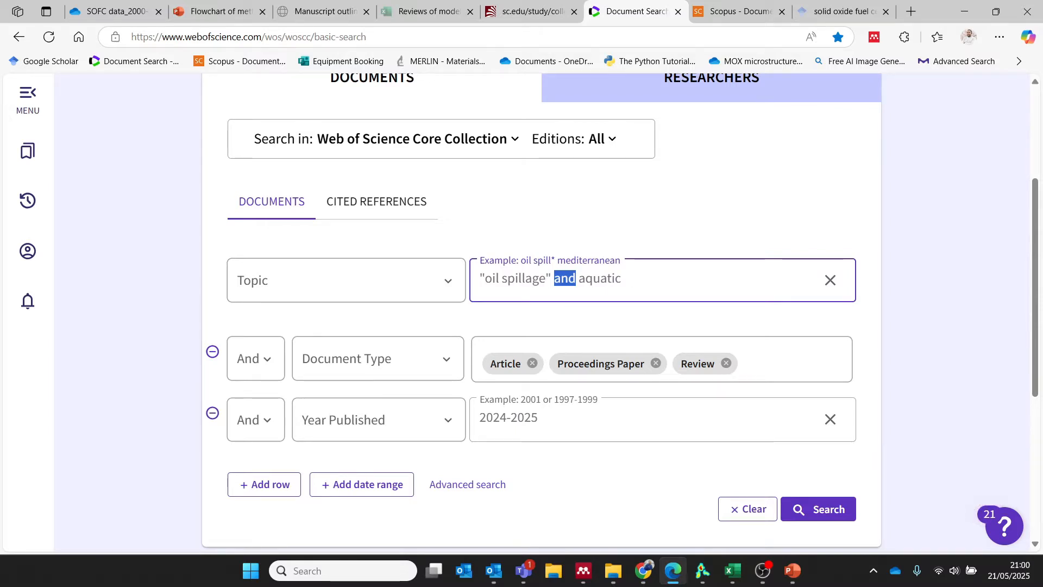
pyautogui.press('Left')
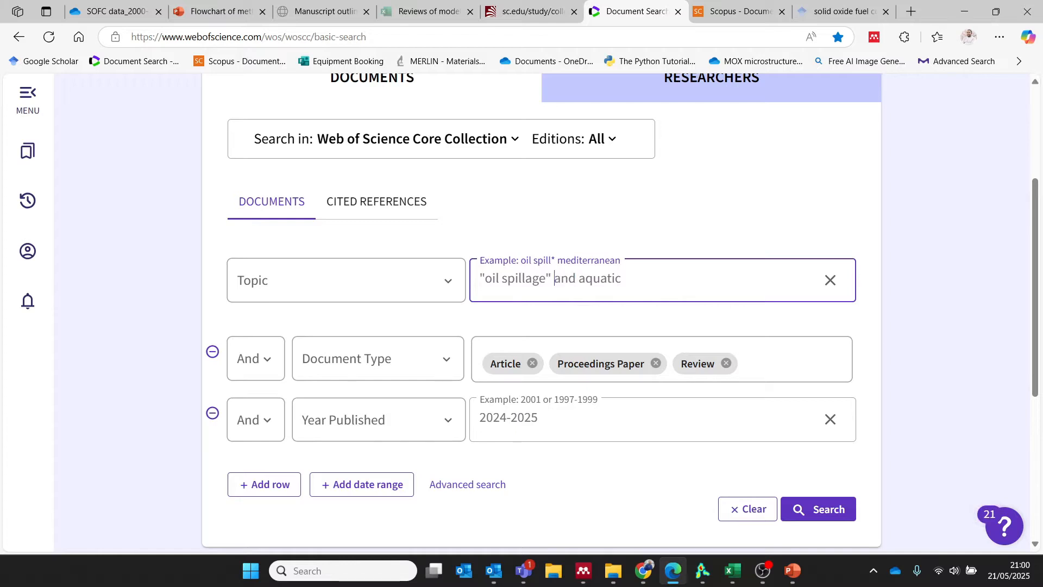
# Step: Replace the operator "and" with OR between "oil spillage" and aquatic in the topic query
pyautogui.moveTo(554, 279); pyautogui.dragTo(576, 279)
pyautogui.press('capslock')
pyautogui.write('OR')
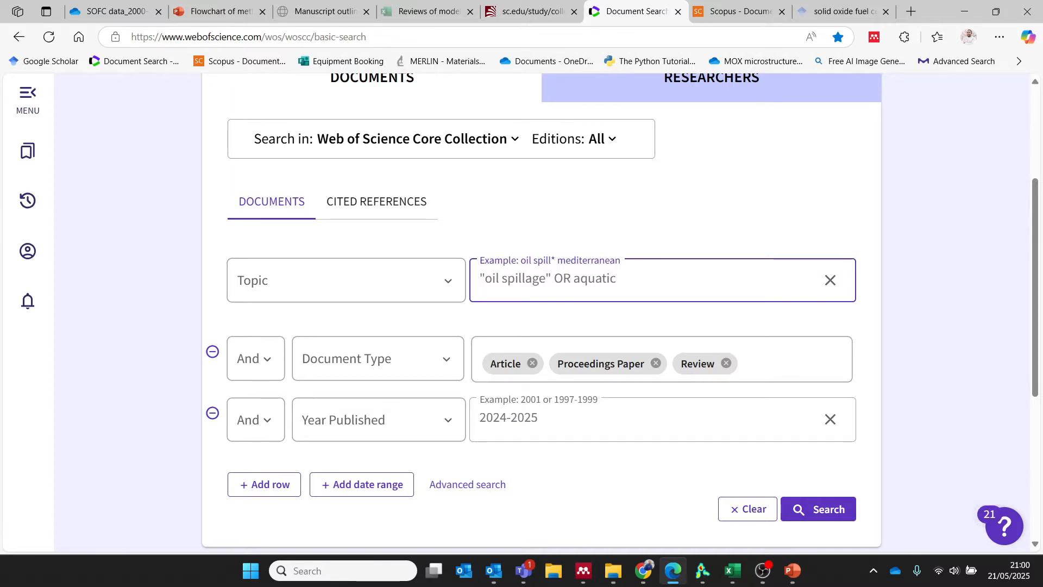
# Step: Replace the OR operator with AND between "oil spillage" and aquatic in the topic query
pyautogui.moveTo(479, 279); pyautogui.dragTo(554, 278)
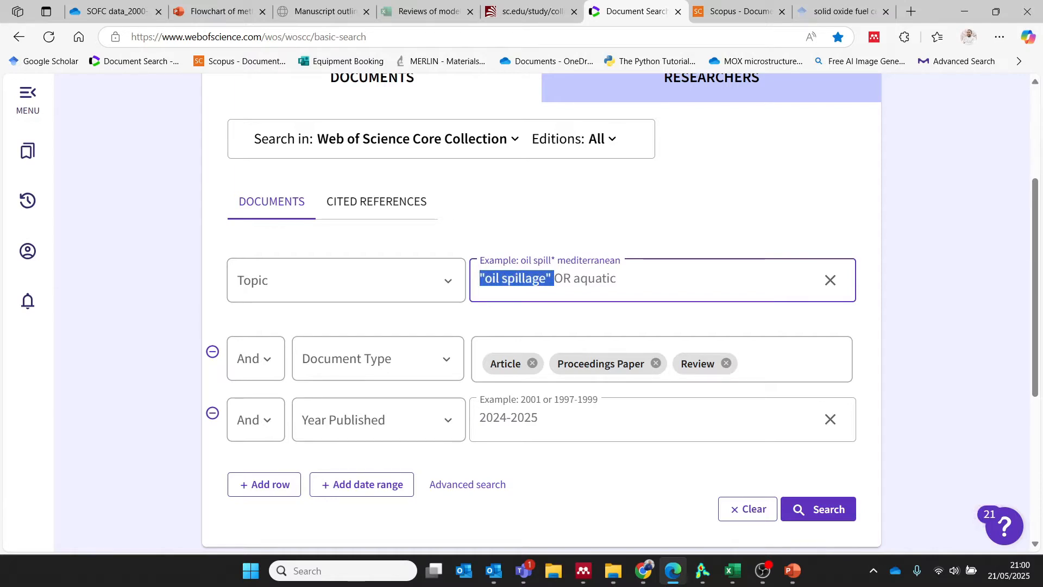
pyautogui.doubleClick(623, 290)
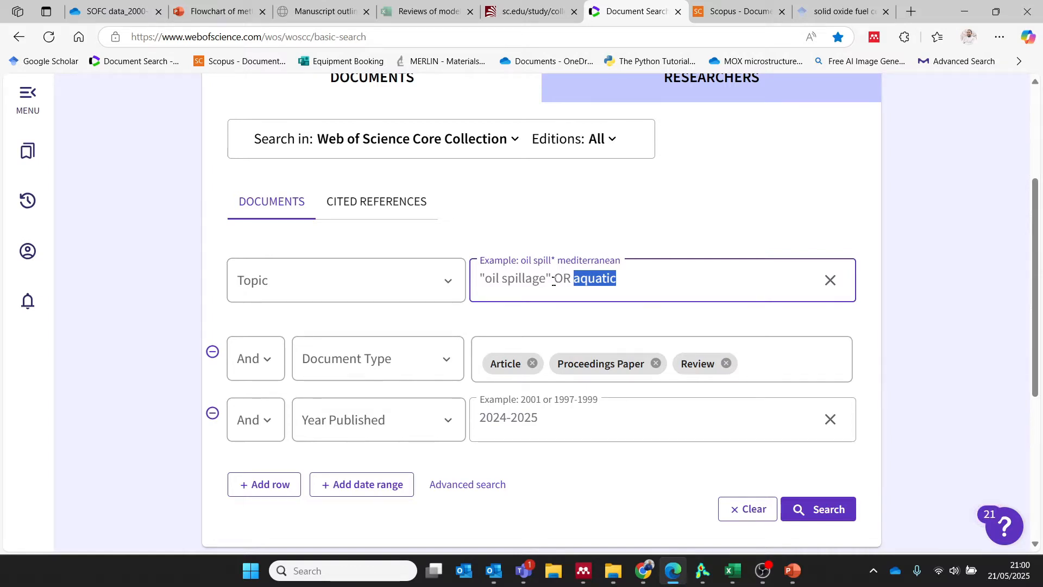
pyautogui.moveTo(554, 279); pyautogui.dragTo(574, 279)
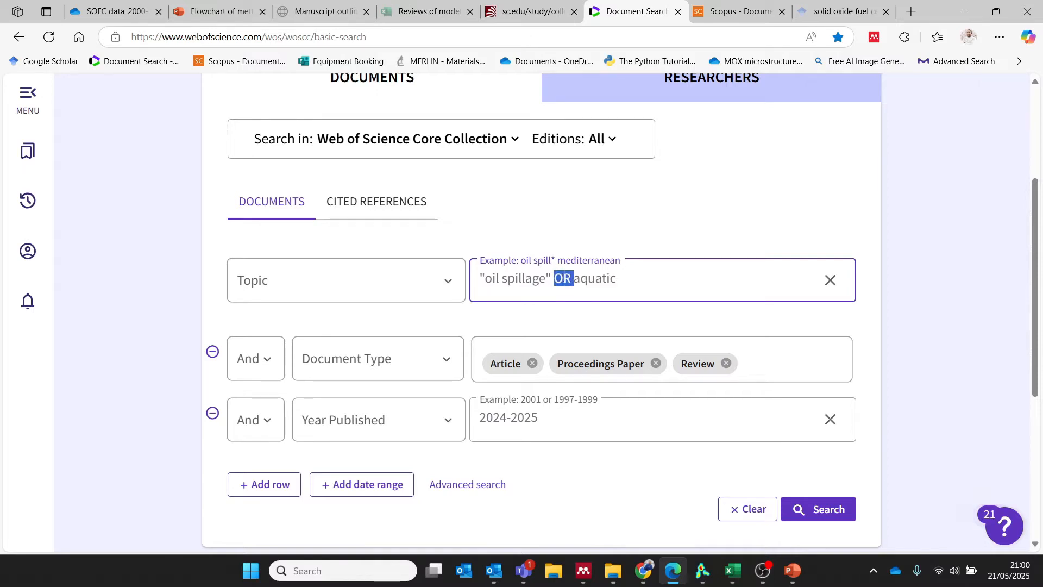
pyautogui.write('A')
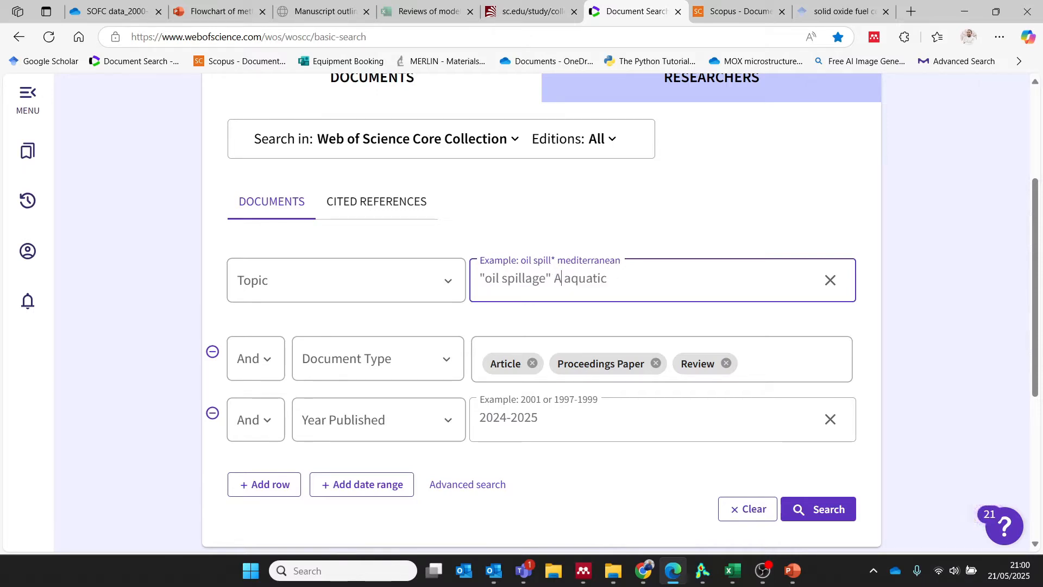
pyautogui.write('ND')
# Step: Add a fourth search row that excludes the topic LAND by using the Not operator
pyautogui.moveTo(1038, 360); pyautogui.dragTo(1028, 408)
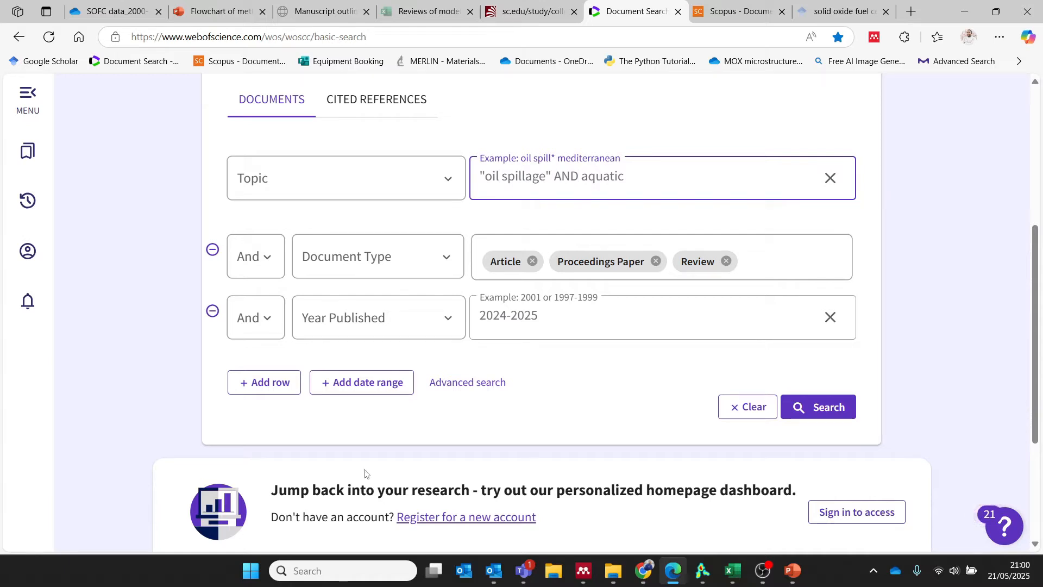
pyautogui.click(271, 383)
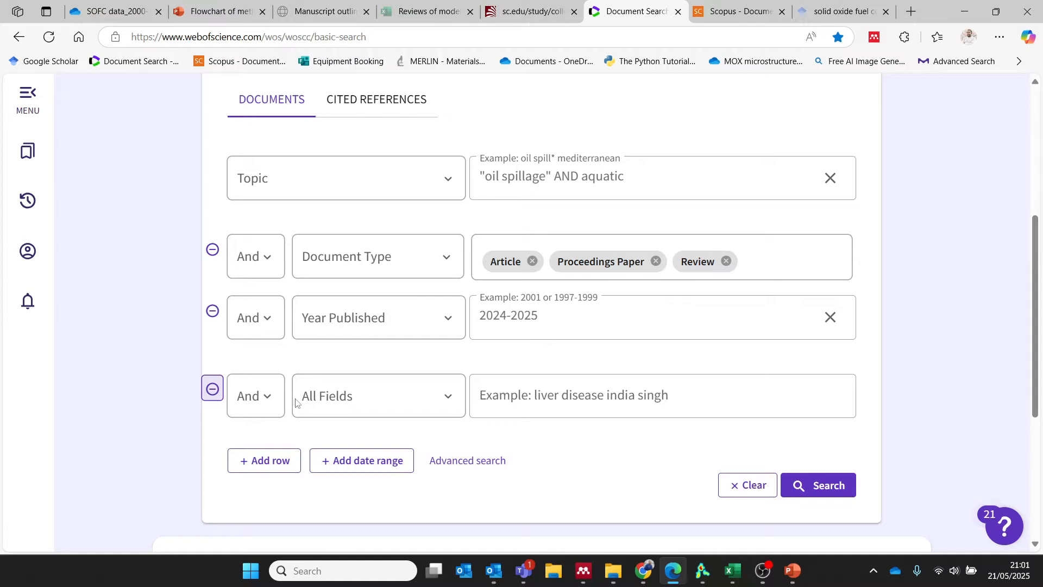
pyautogui.click(446, 401)
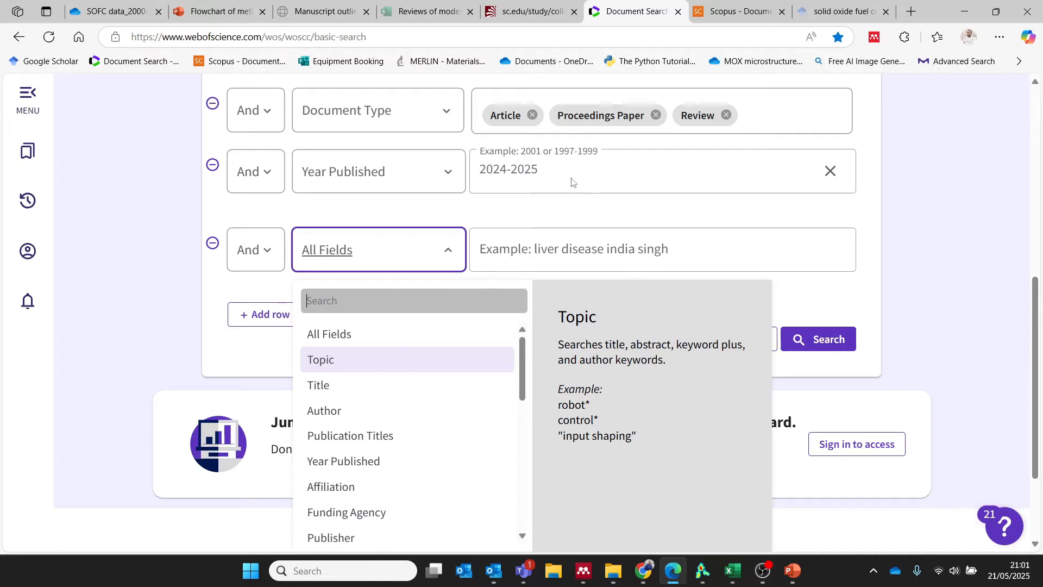
pyautogui.click(357, 369)
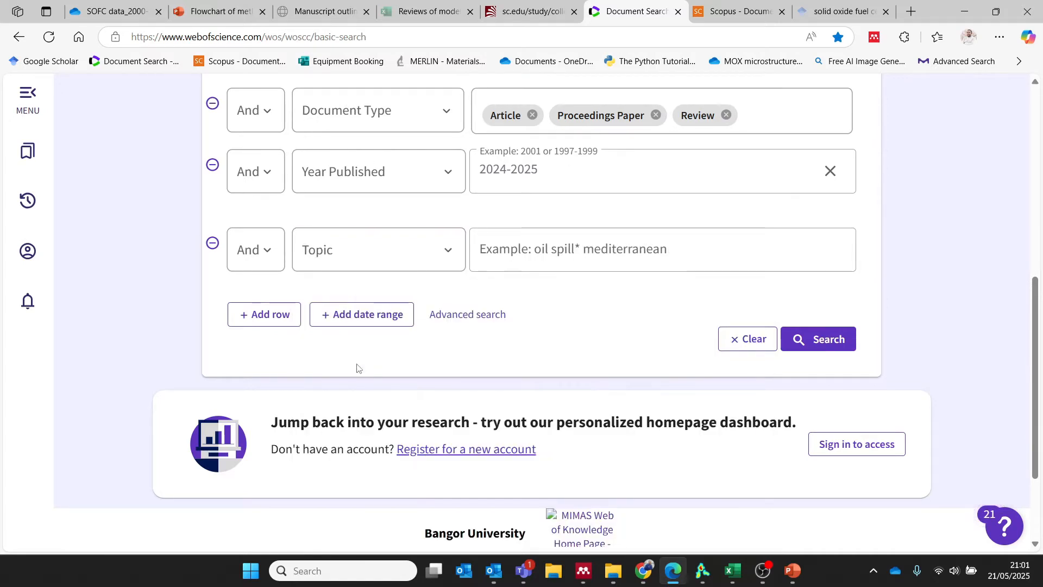
pyautogui.click(258, 251)
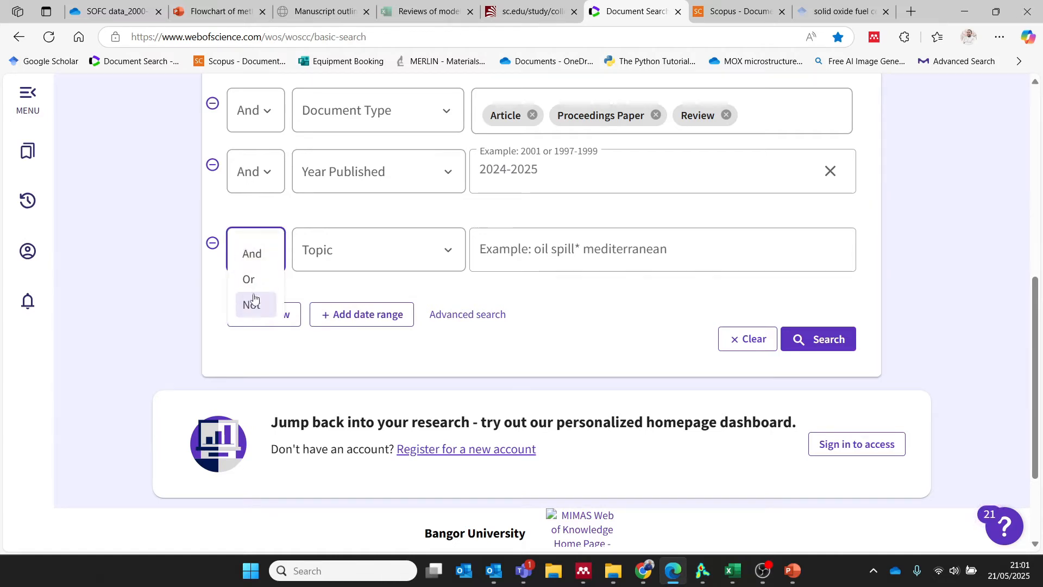
pyautogui.click(253, 303)
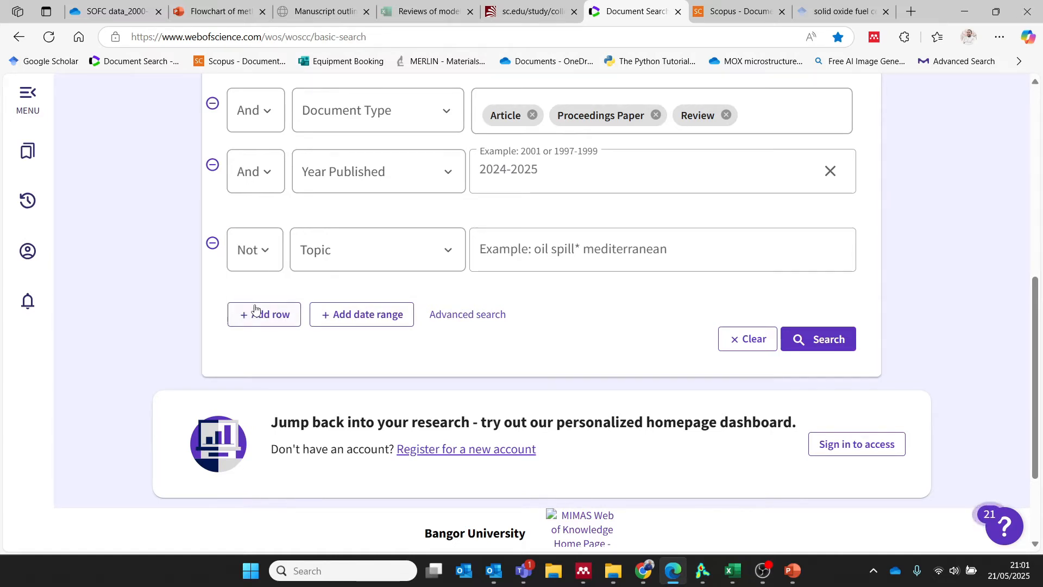
pyautogui.click(612, 252)
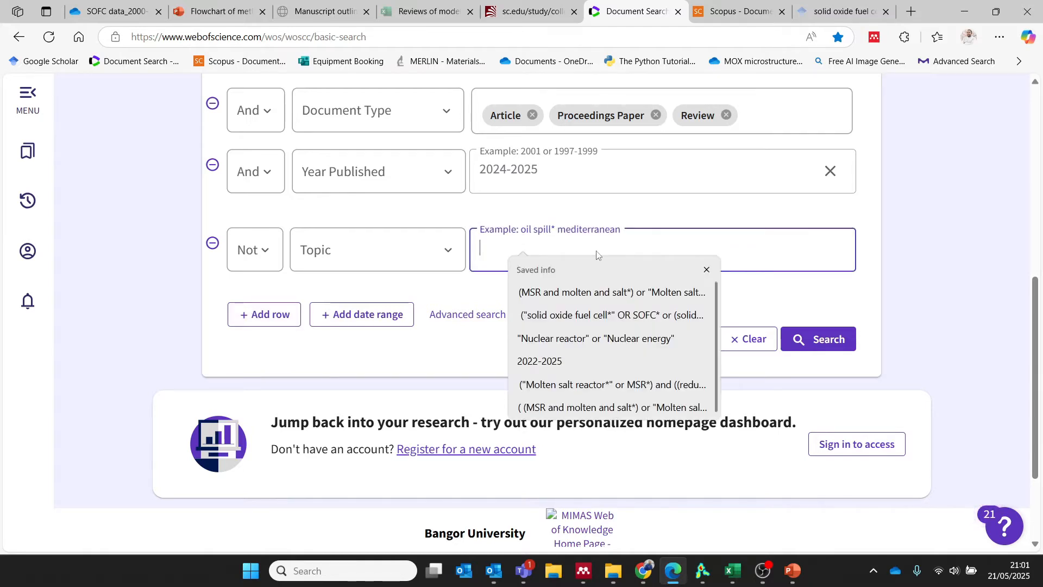
pyautogui.write('LAND')
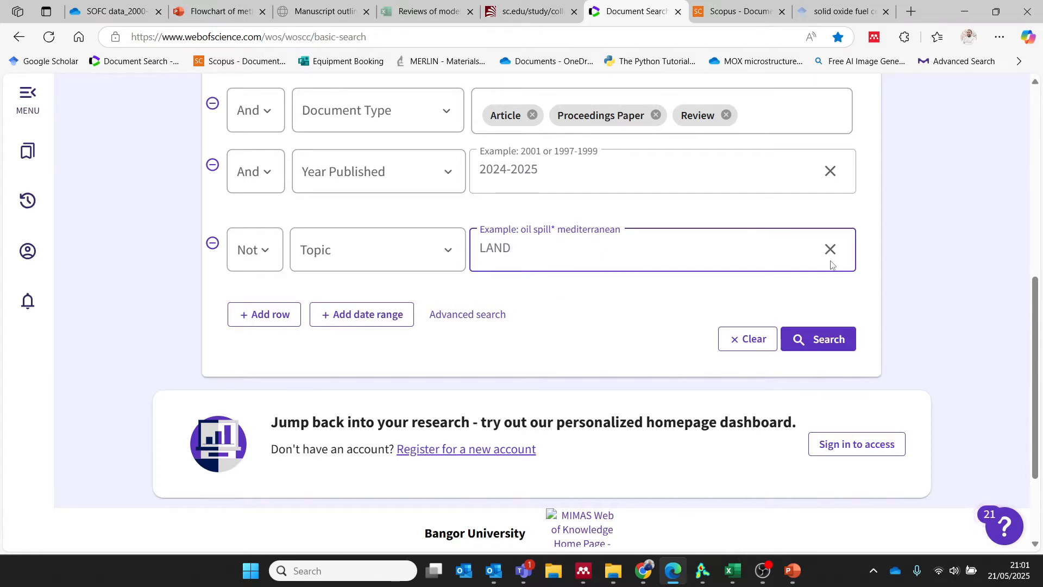
# Step: Review the complete query including the LAND exclusion, run the search, and look over the listed documents
pyautogui.scroll(3, 611, 207)
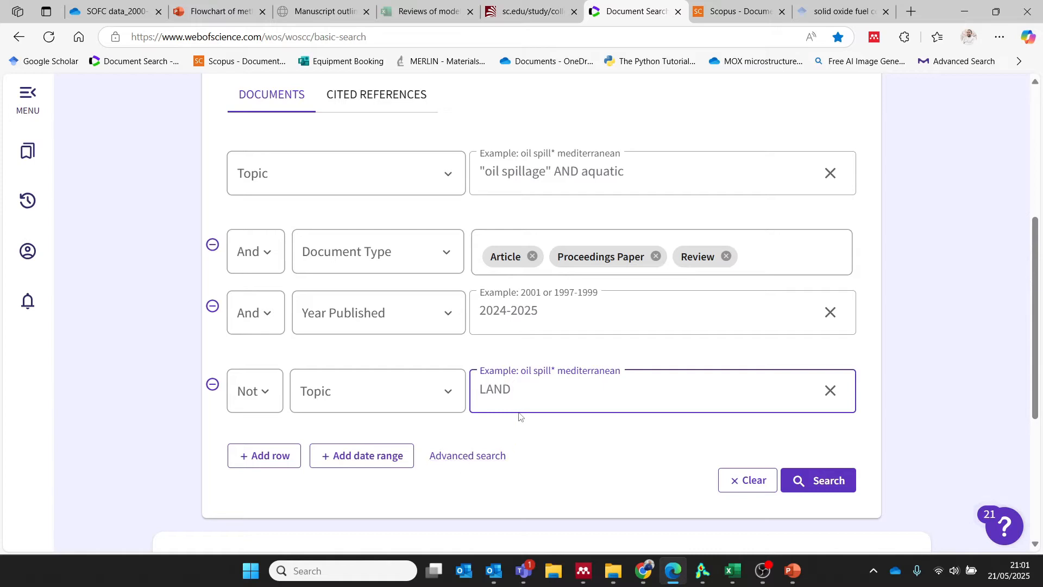
pyautogui.moveTo(517, 389); pyautogui.dragTo(464, 392)
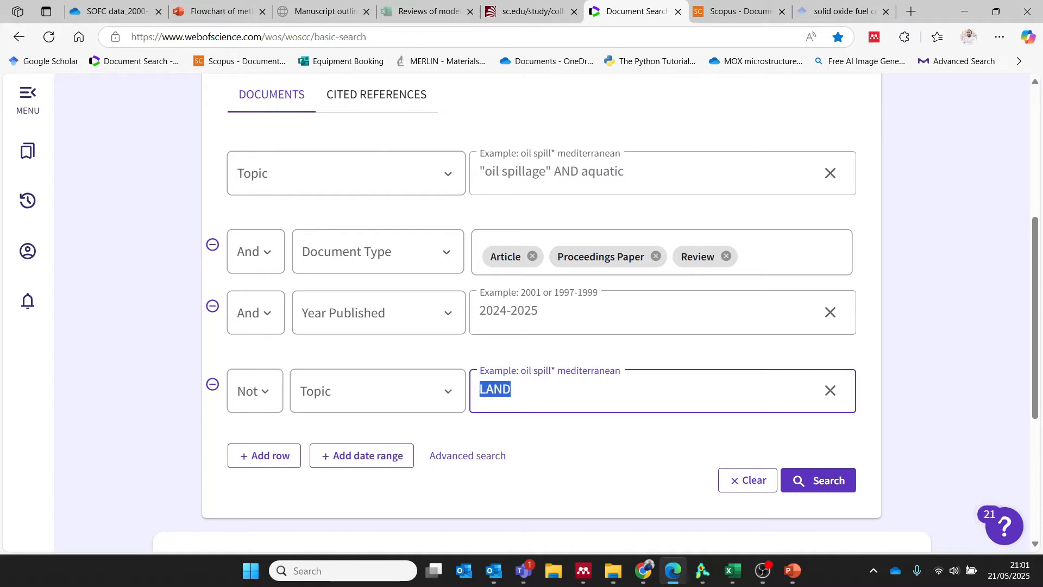
pyautogui.click(512, 390)
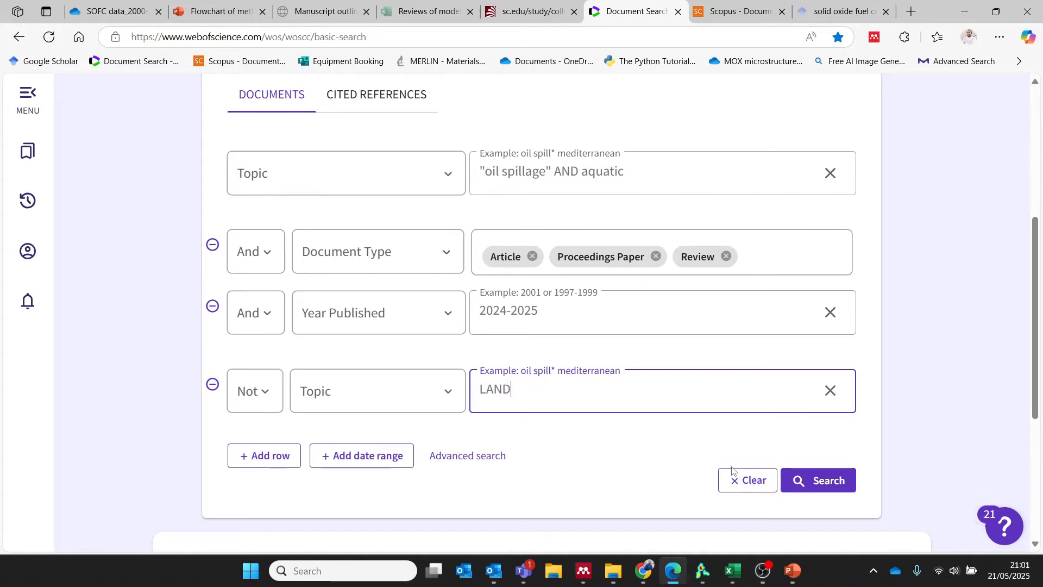
pyautogui.click(820, 485)
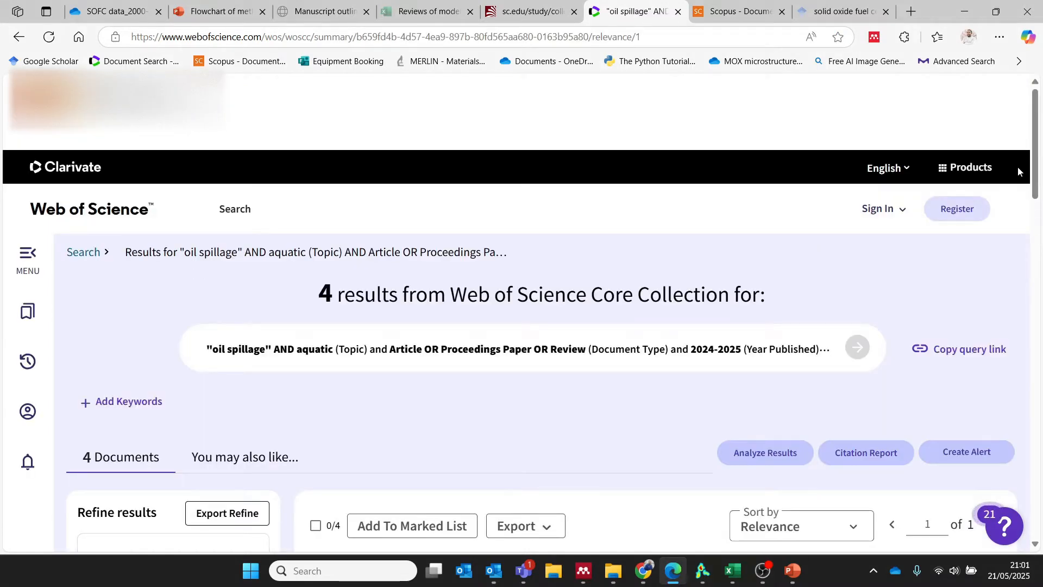
pyautogui.moveTo(1035, 176); pyautogui.dragTo(1031, 253)
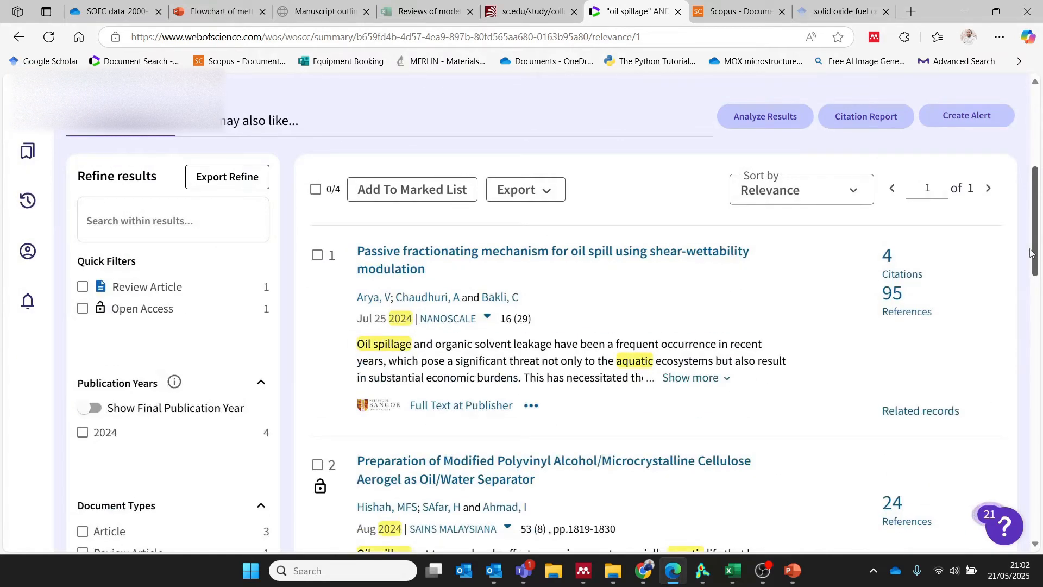
pyautogui.moveTo(1031, 250); pyautogui.dragTo(1020, 180)
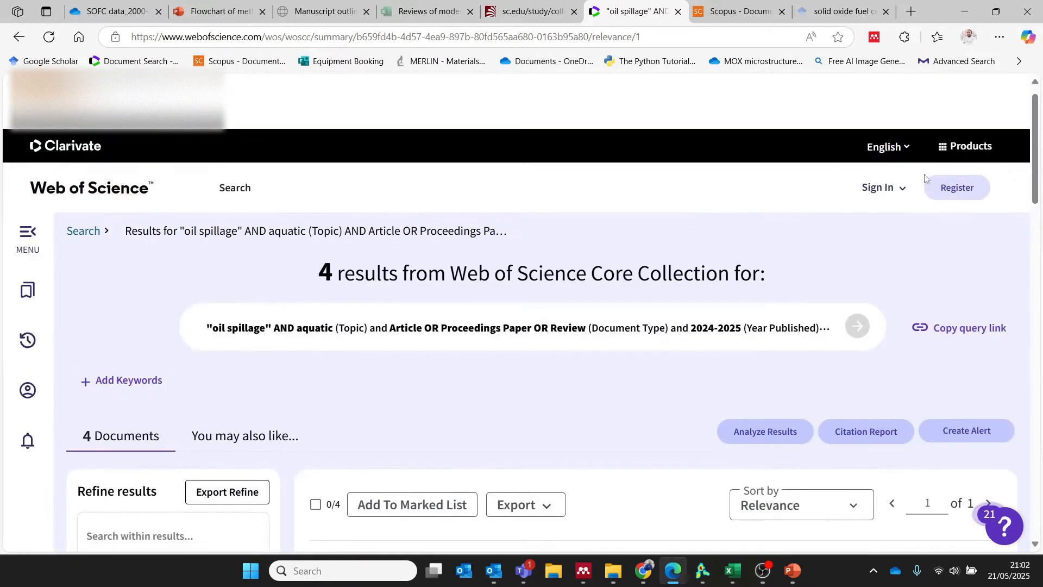
# Step: Reopen the query from the results page, set Year Published to 2020-2025, and rerun the search
pyautogui.click(430, 334)
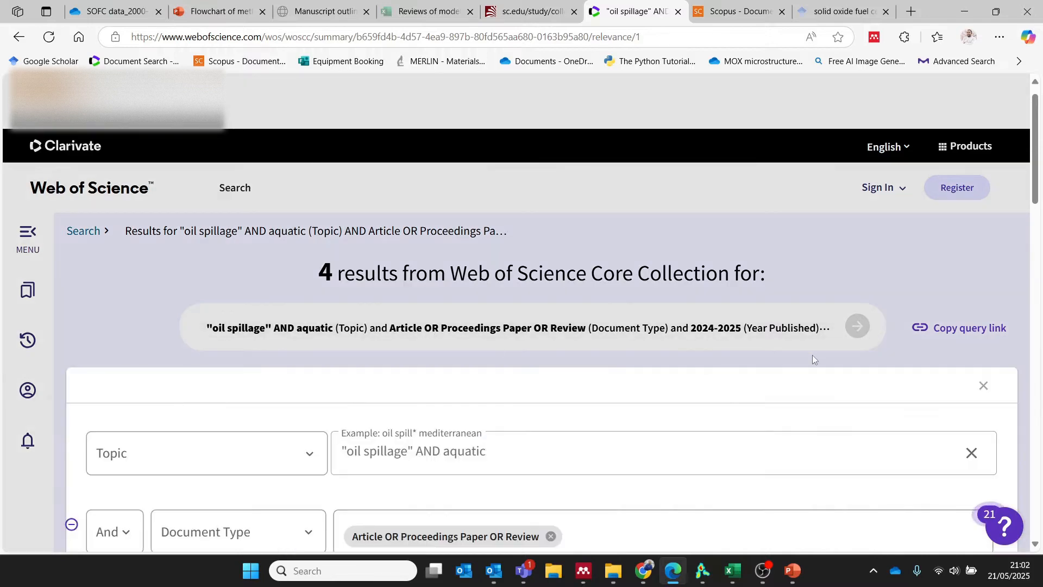
pyautogui.moveTo(1034, 147); pyautogui.dragTo(1020, 247)
pyautogui.click(363, 157)
pyautogui.write('0204-2025')
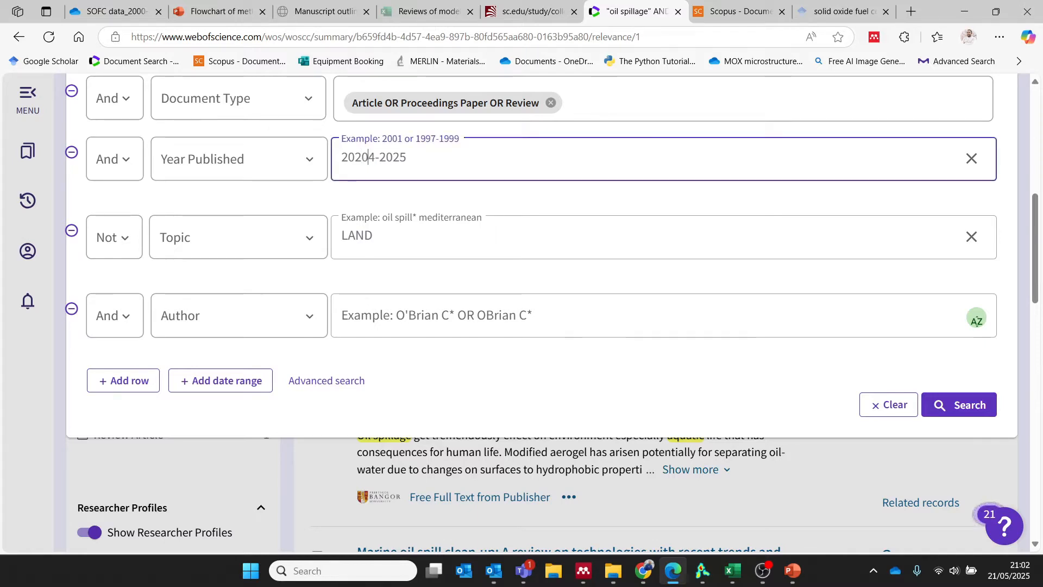
pyautogui.press('Delete')
pyautogui.click(941, 405)
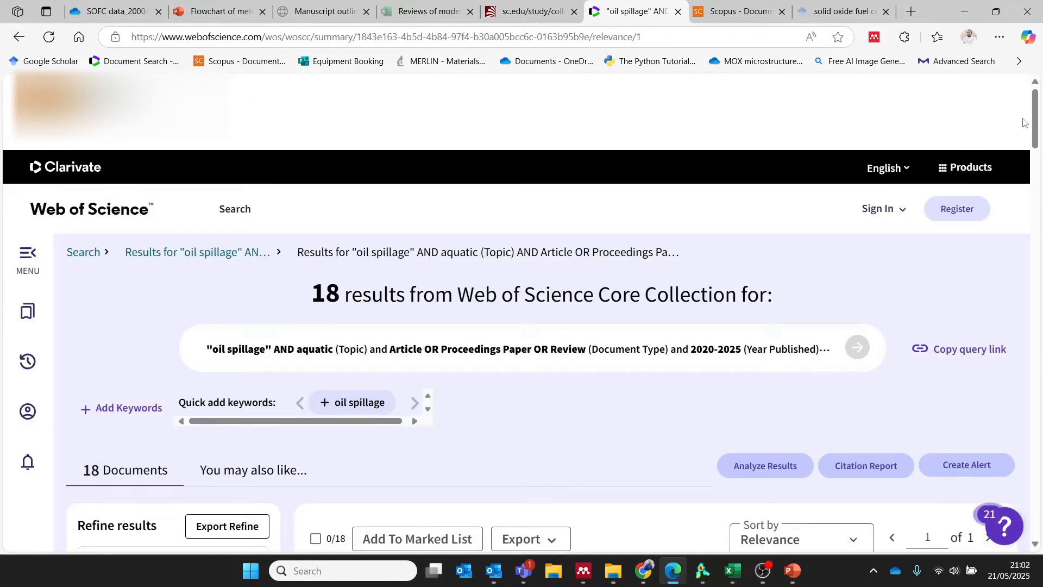
pyautogui.moveTo(1037, 127); pyautogui.dragTo(1037, 133)
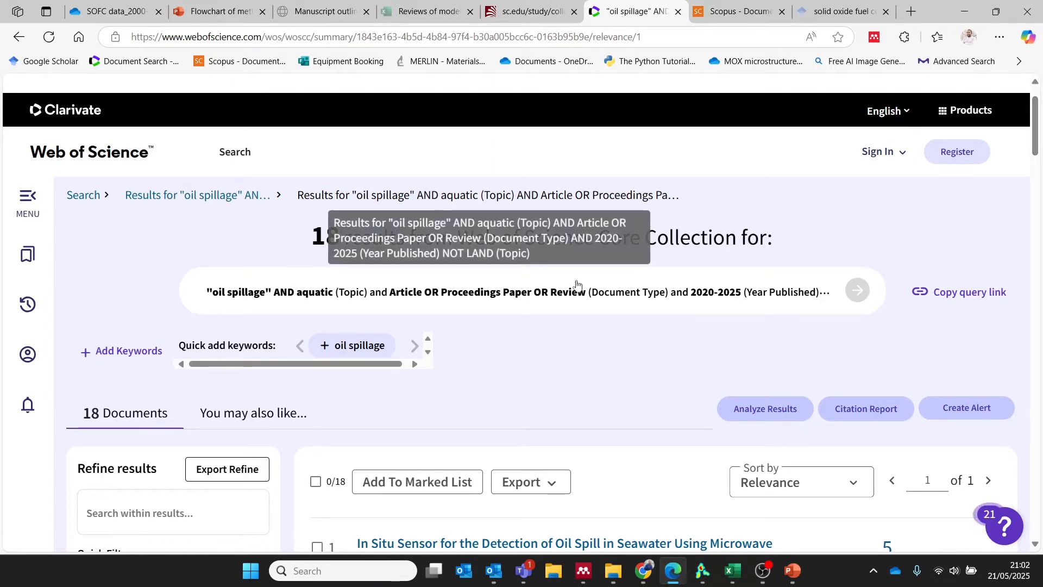
# Step: Widen the query's Year Published range to 2000-2025 and rerun the search
pyautogui.click(534, 294)
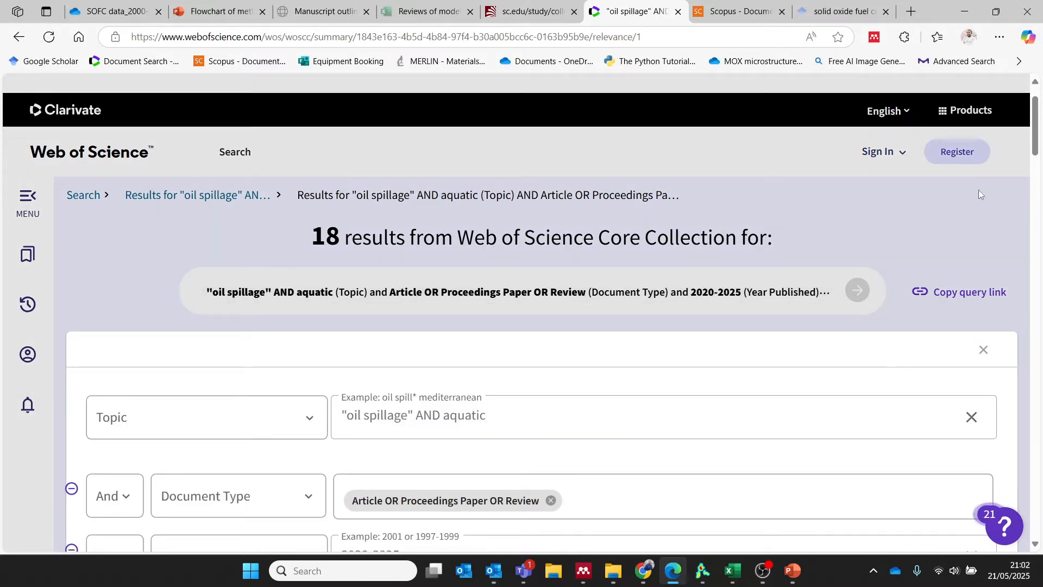
pyautogui.scroll(-5, 1033, 117)
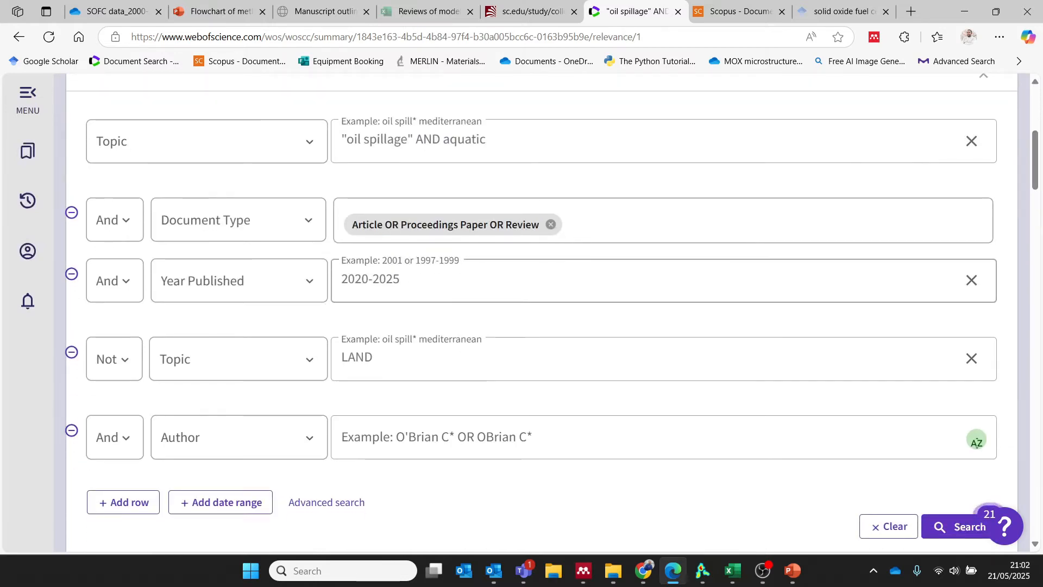
pyautogui.moveTo(347, 279); pyautogui.dragTo(362, 278)
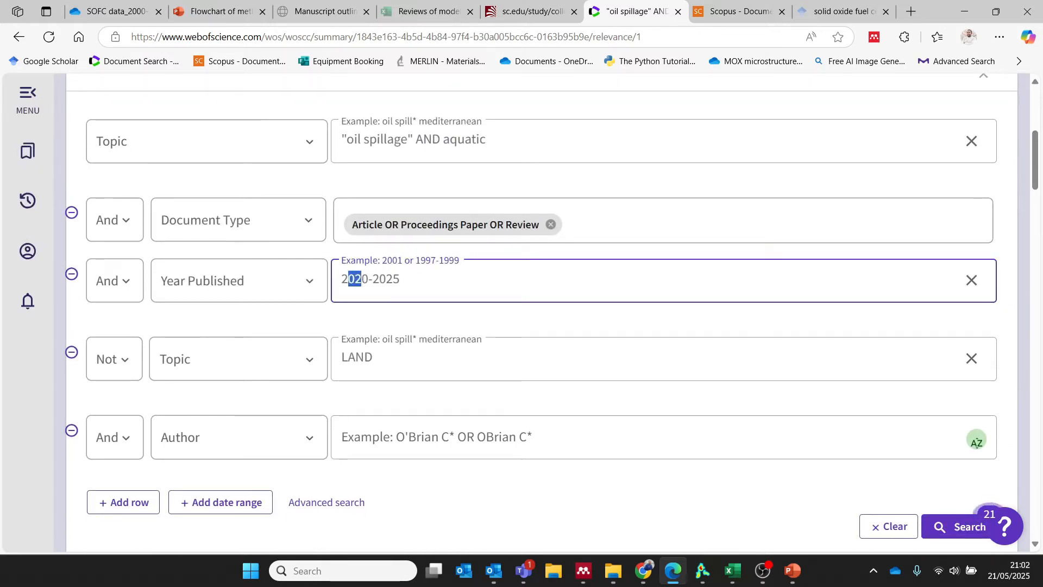
pyautogui.write('00')
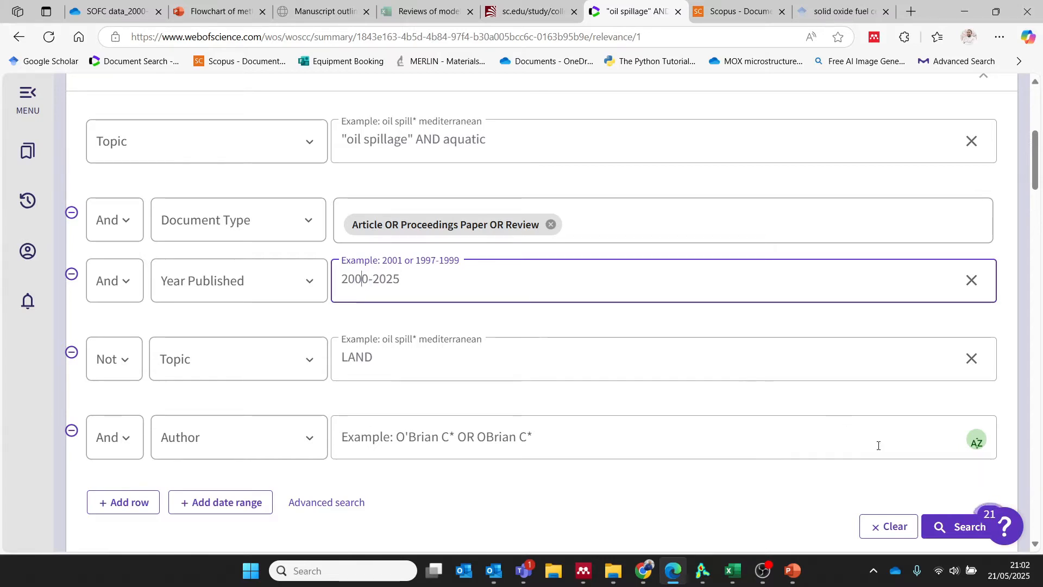
pyautogui.click(955, 525)
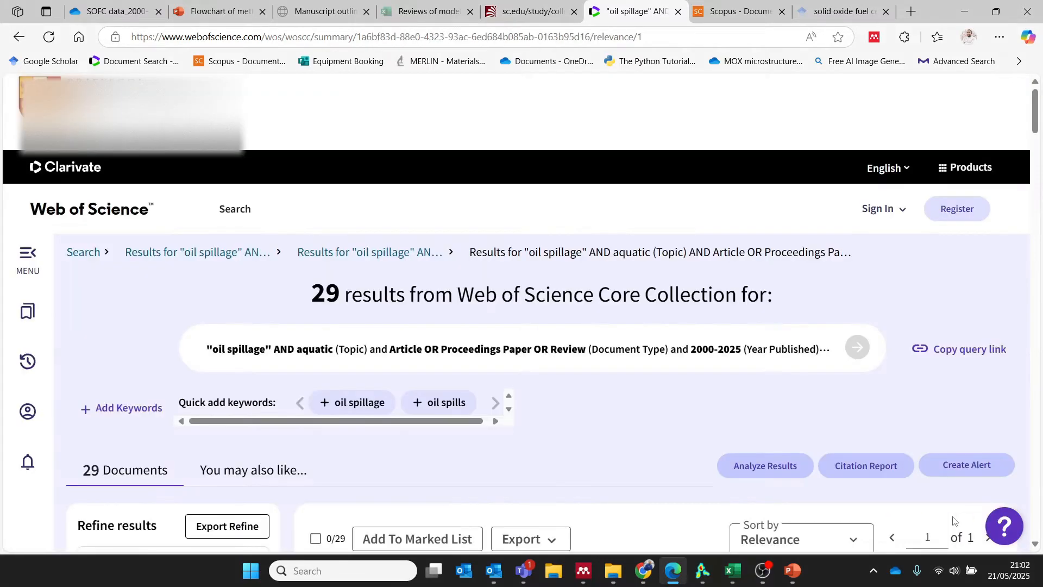
pyautogui.moveTo(1038, 124); pyautogui.dragTo(1011, 146)
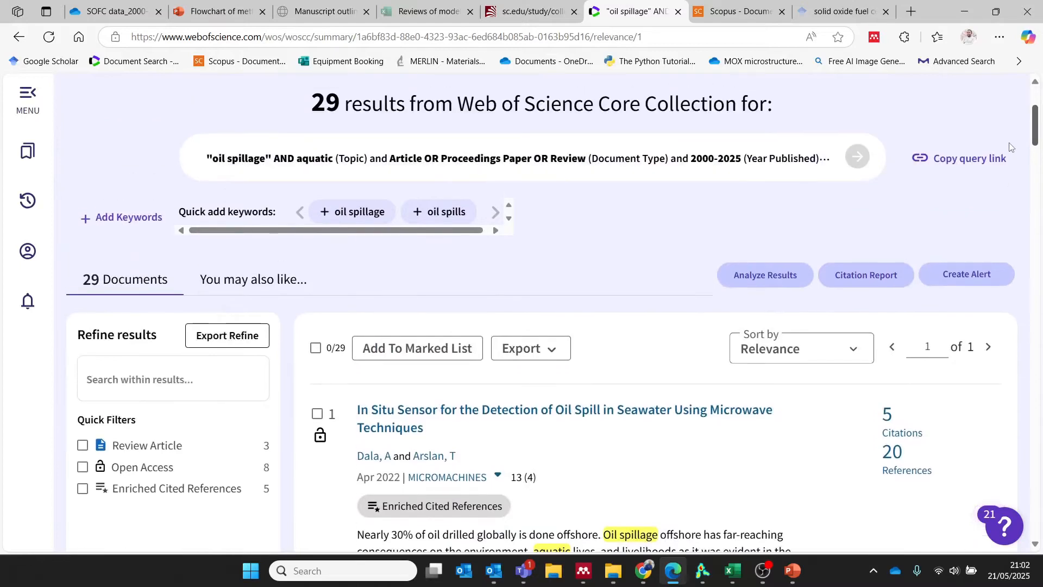
# Step: Set the query's Year Published range to 1900-2025, rerun the search, and look over the results
pyautogui.click(489, 149)
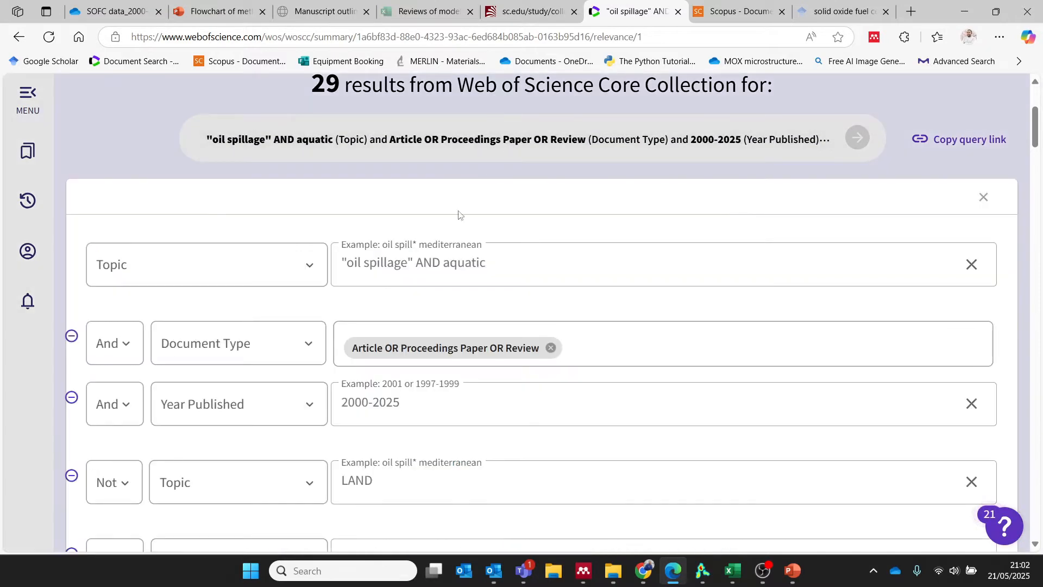
pyautogui.moveTo(342, 403); pyautogui.dragTo(369, 403)
pyautogui.write('1990')
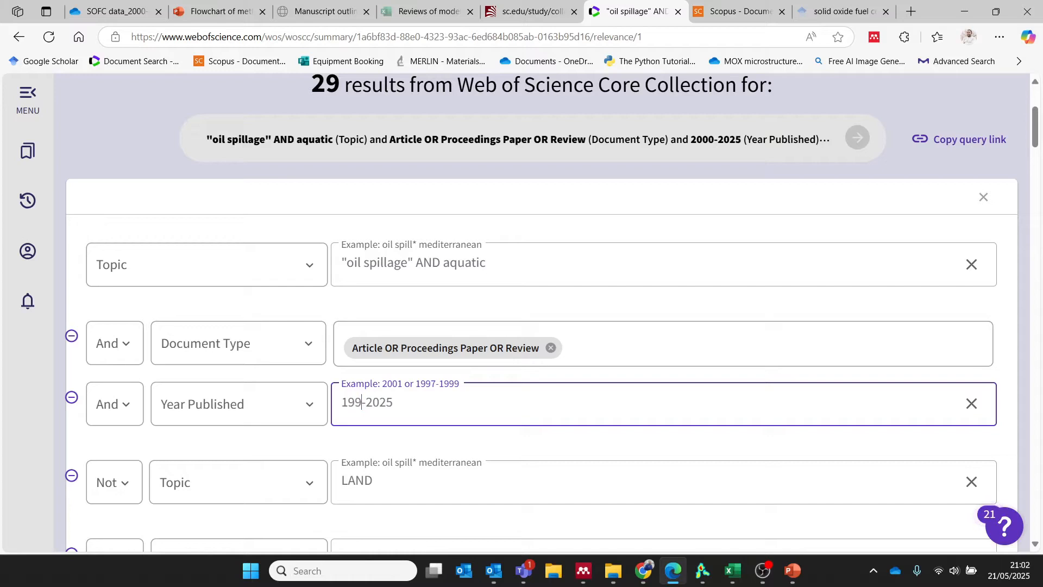
pyautogui.press('BackSpace')
pyautogui.press('BackSpace')
pyautogui.write('00')
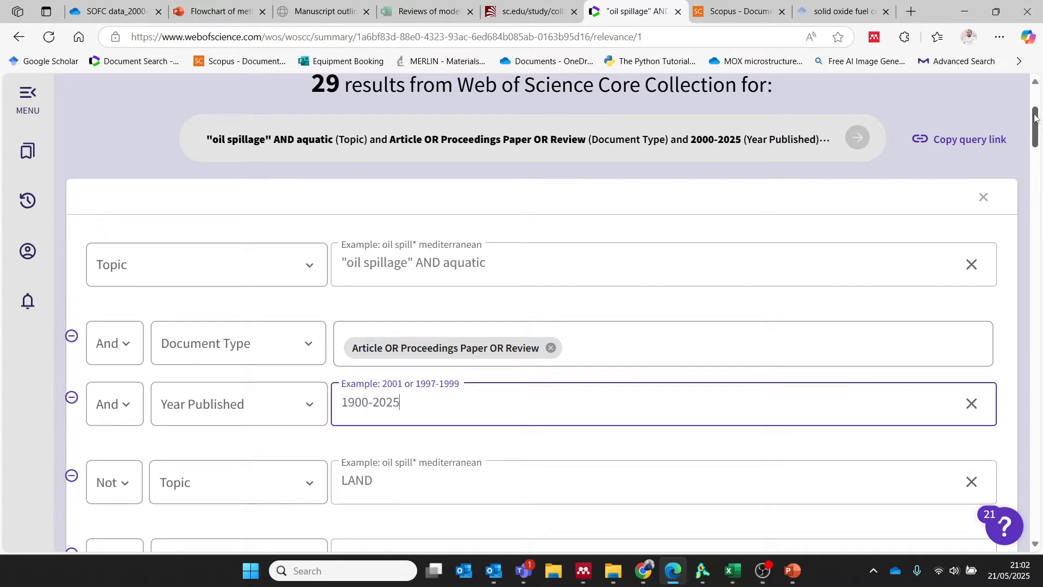
pyautogui.moveTo(1036, 119); pyautogui.dragTo(1032, 137)
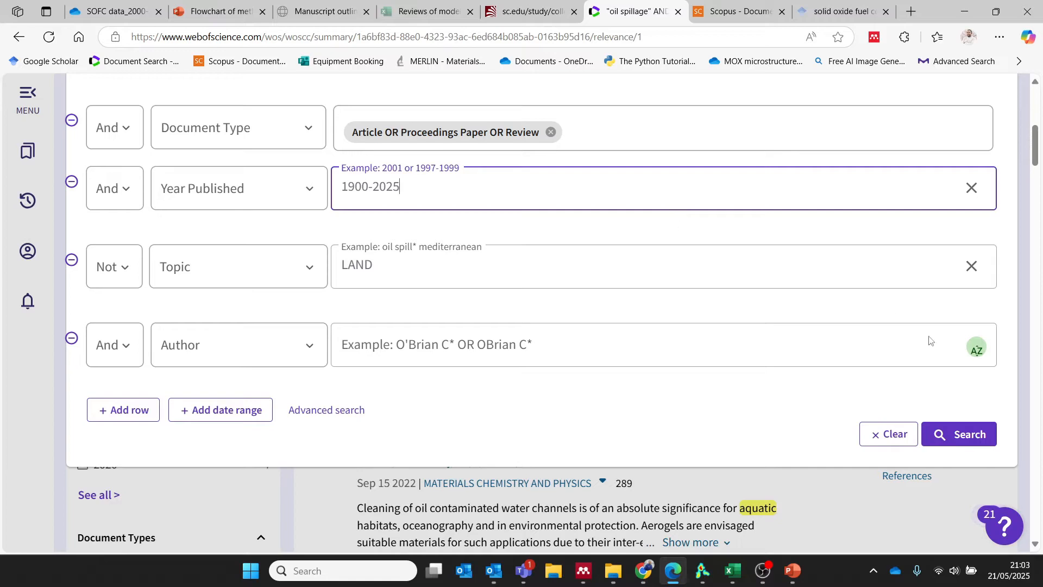
pyautogui.click(959, 441)
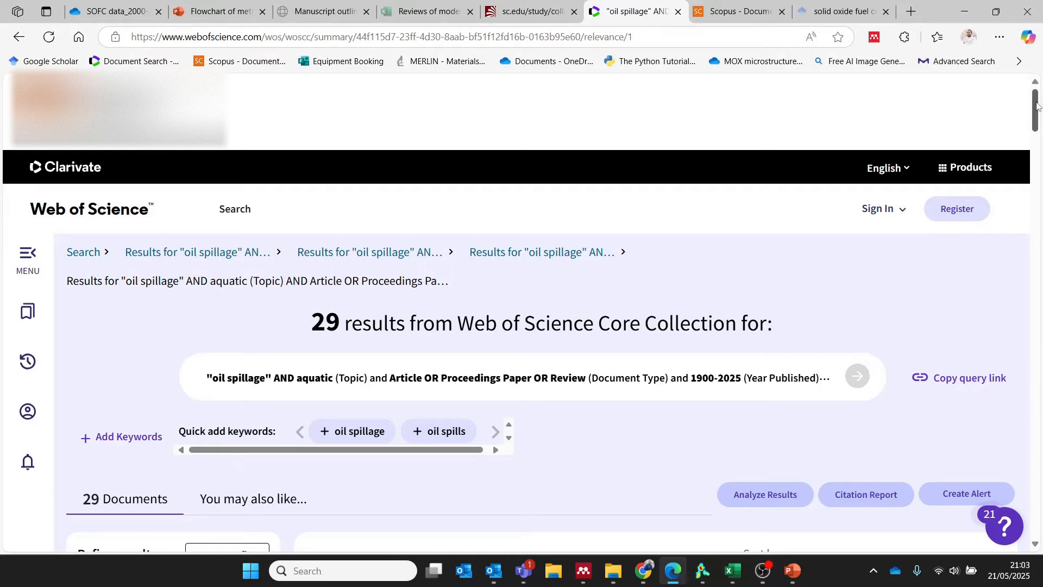
pyautogui.moveTo(1037, 106); pyautogui.dragTo(1022, 150)
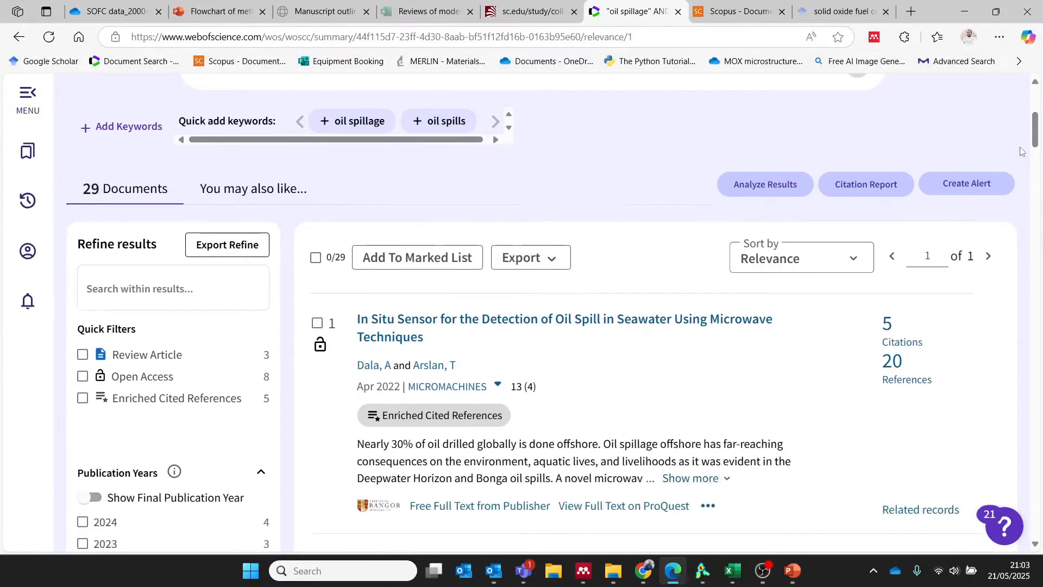
# Step: Check the export stage in the methodology flowchart, then export records 1 to 29 as a tab delimited file with Full Record content
pyautogui.click(792, 579)
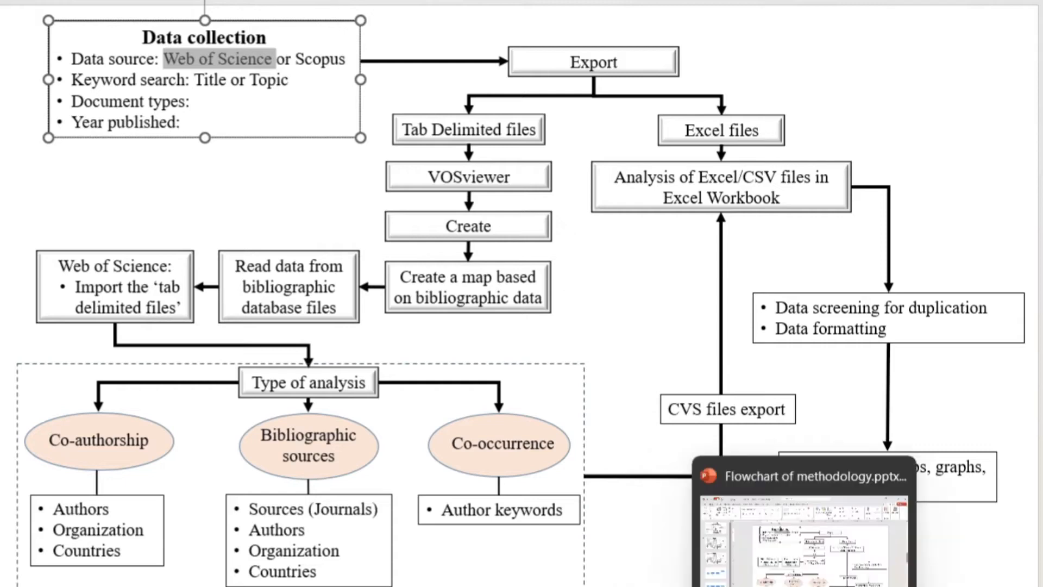
pyautogui.click(645, 548)
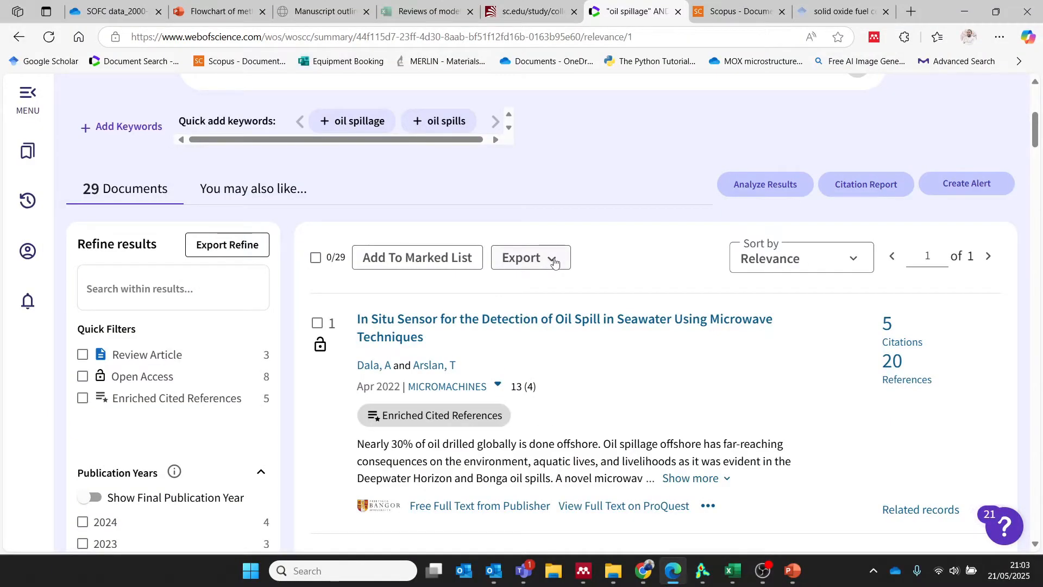
pyautogui.click(554, 263)
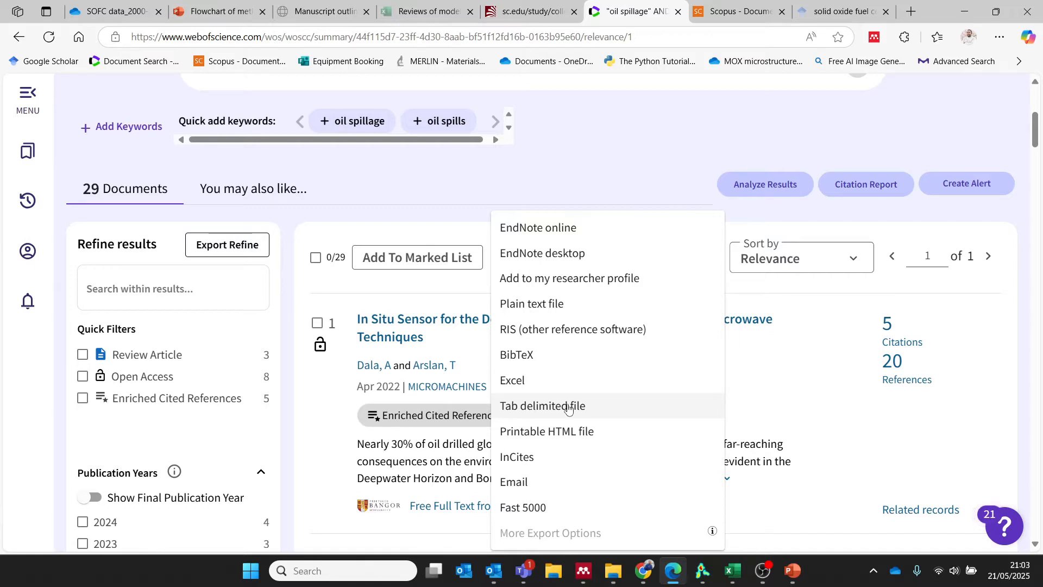
pyautogui.click(523, 411)
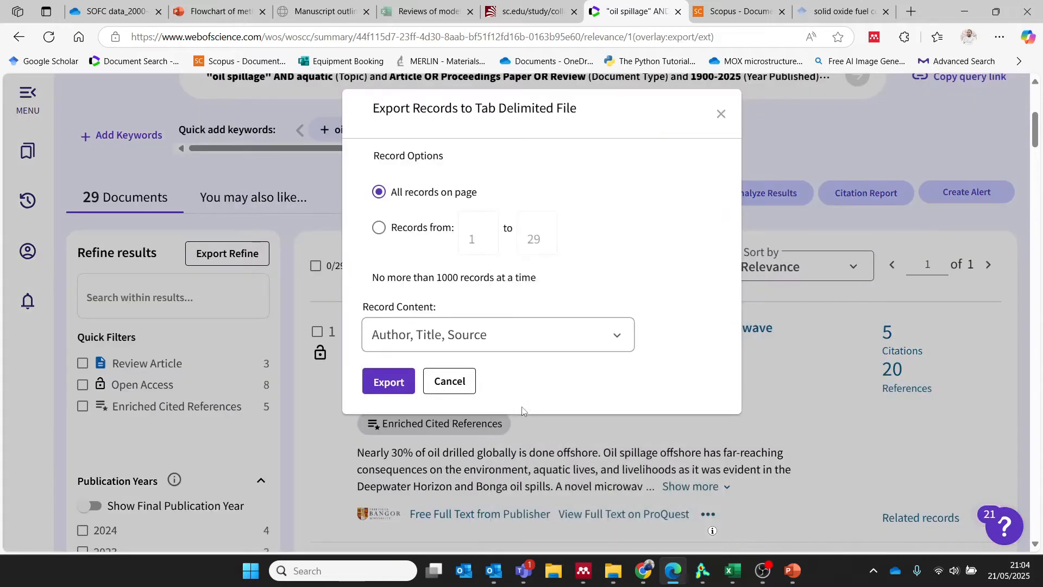
pyautogui.click(378, 230)
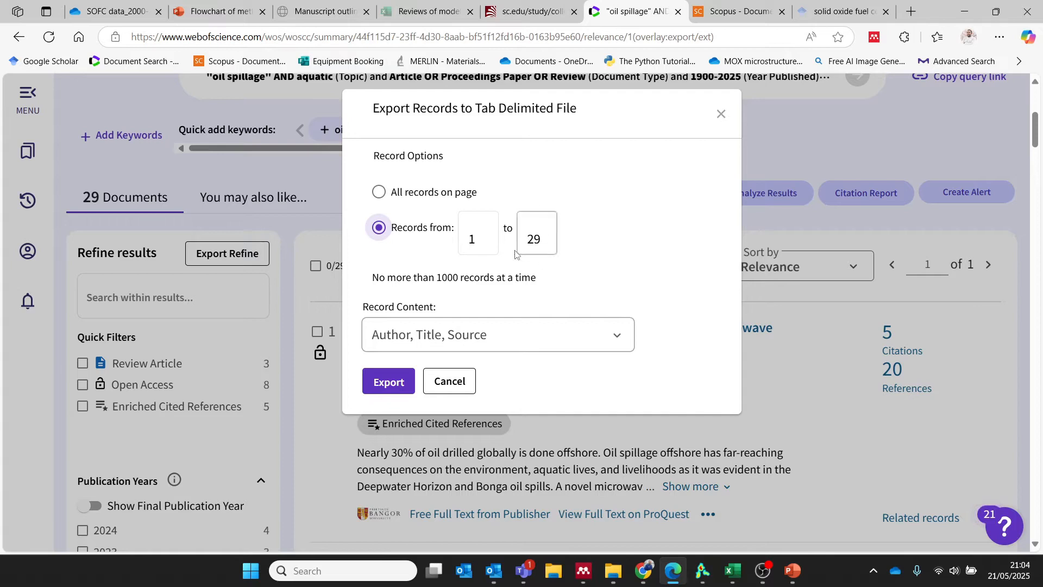
pyautogui.click(616, 339)
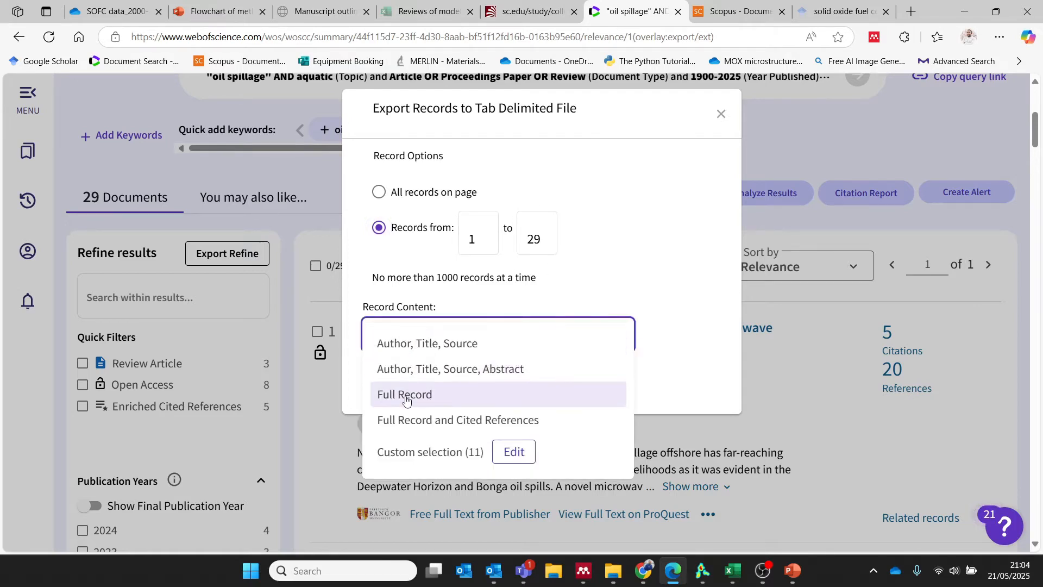
pyautogui.click(405, 397)
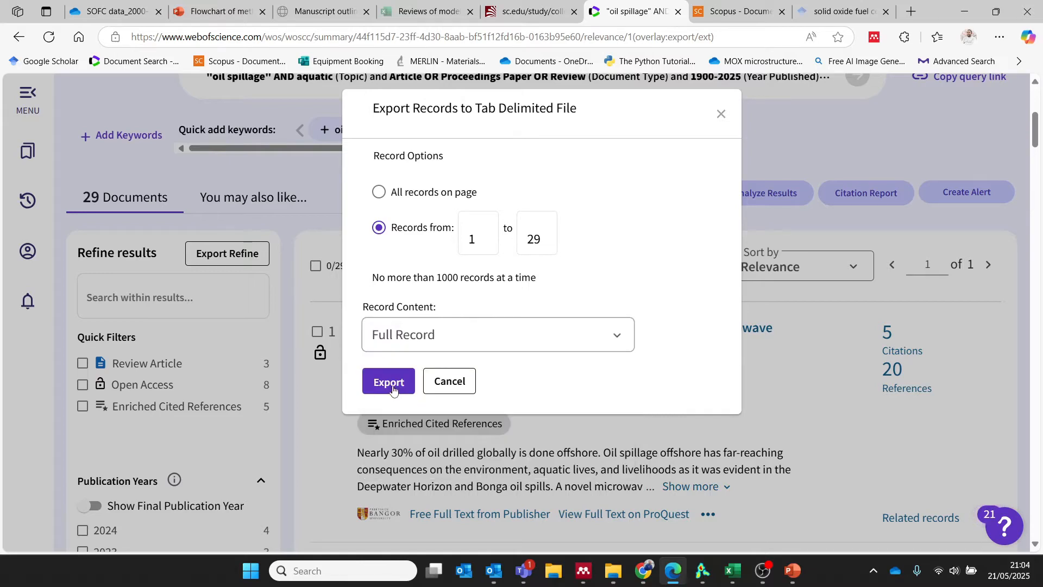
pyautogui.click(389, 384)
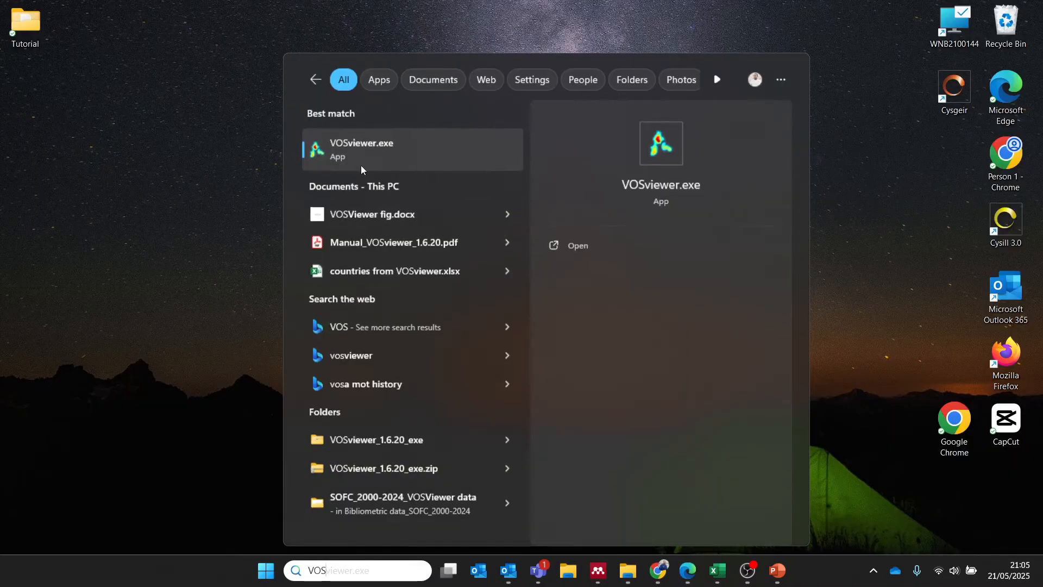
# Step: Open VOSviewer and start a map based on bibliographic data, reading the data from bibliographic database files
pyautogui.click(360, 150)
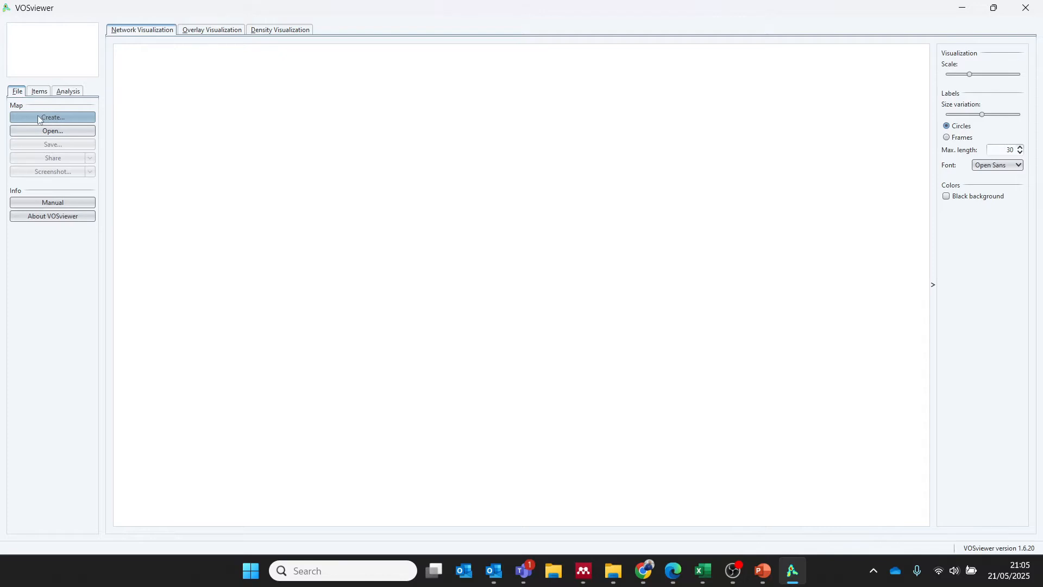
pyautogui.click(38, 117)
pyautogui.click(352, 220)
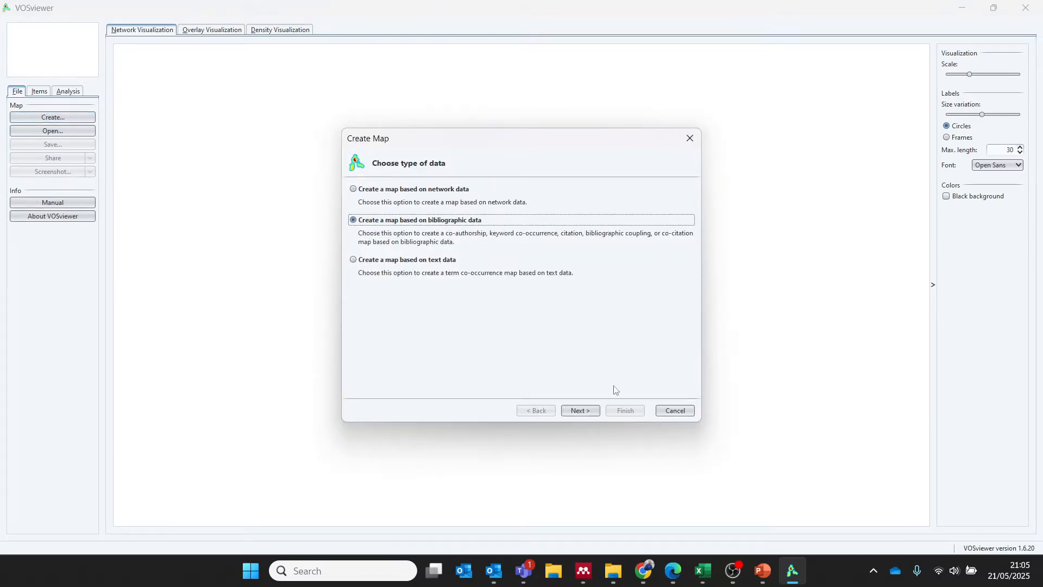
pyautogui.click(575, 414)
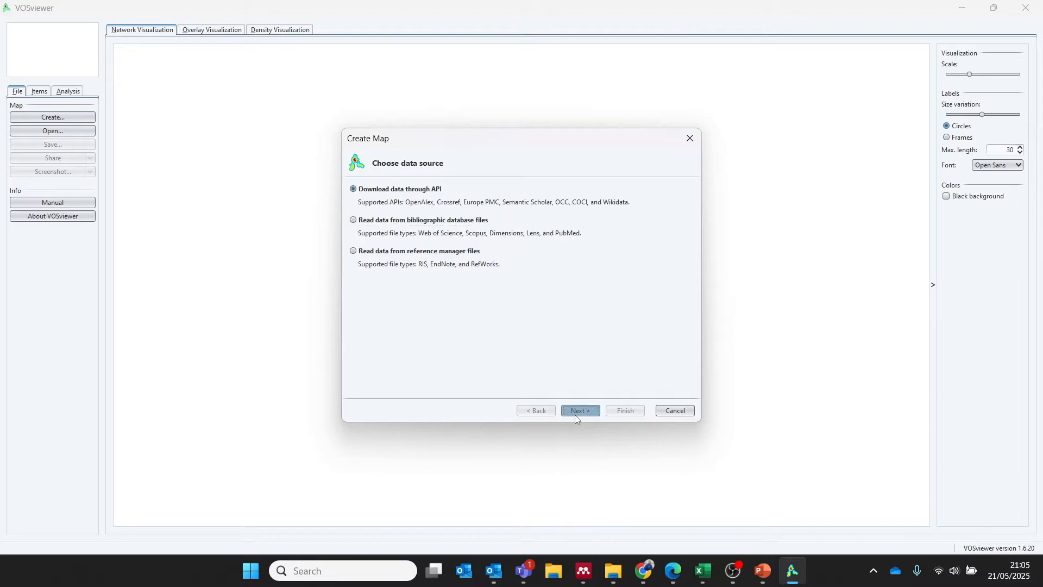
pyautogui.click(353, 220)
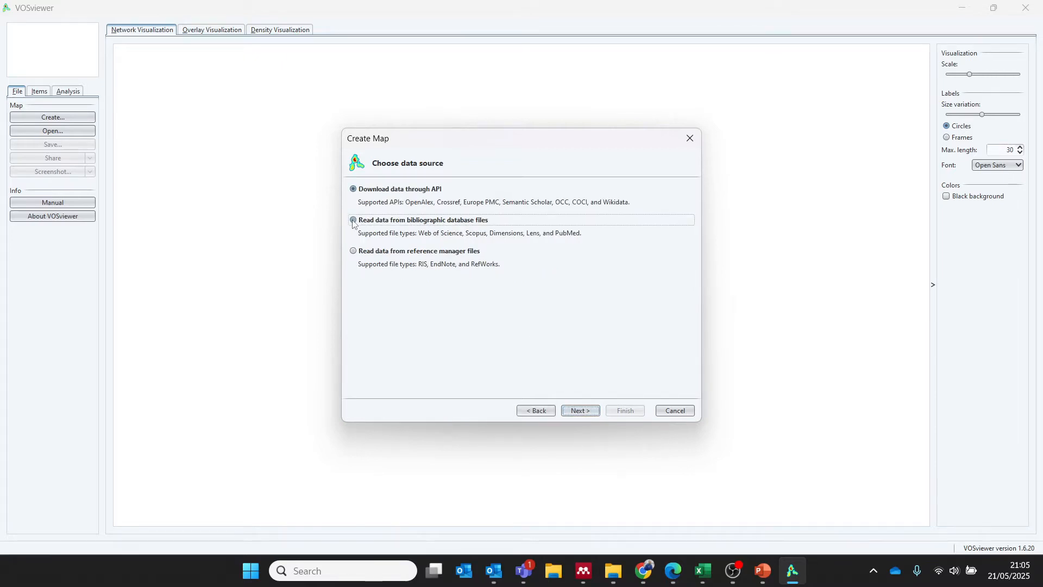
pyautogui.click(588, 416)
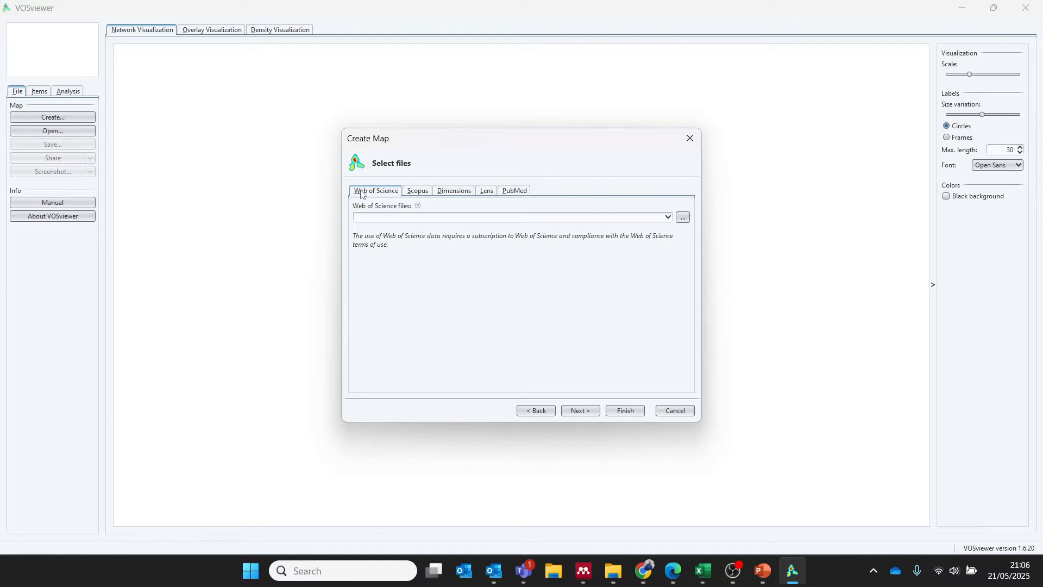
# Step: Load savedrecs.txt from the desktop's Tutorial folder as the Web of Science file and continue to the analysis settings
pyautogui.click(684, 218)
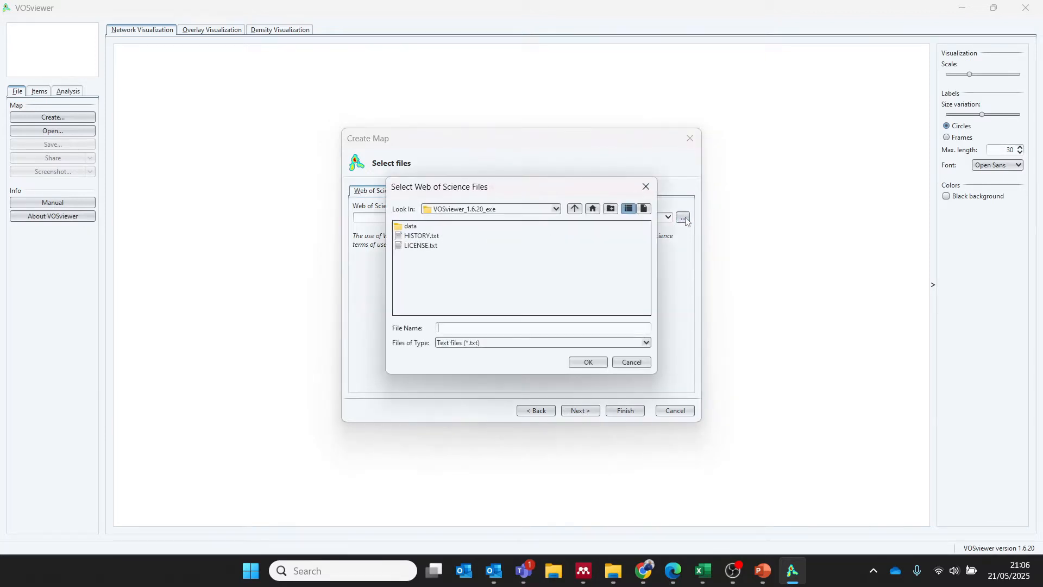
pyautogui.click(543, 210)
pyautogui.scroll(3, 477, 272)
pyautogui.click(477, 228)
pyautogui.doubleClick(497, 267)
pyautogui.click(407, 227)
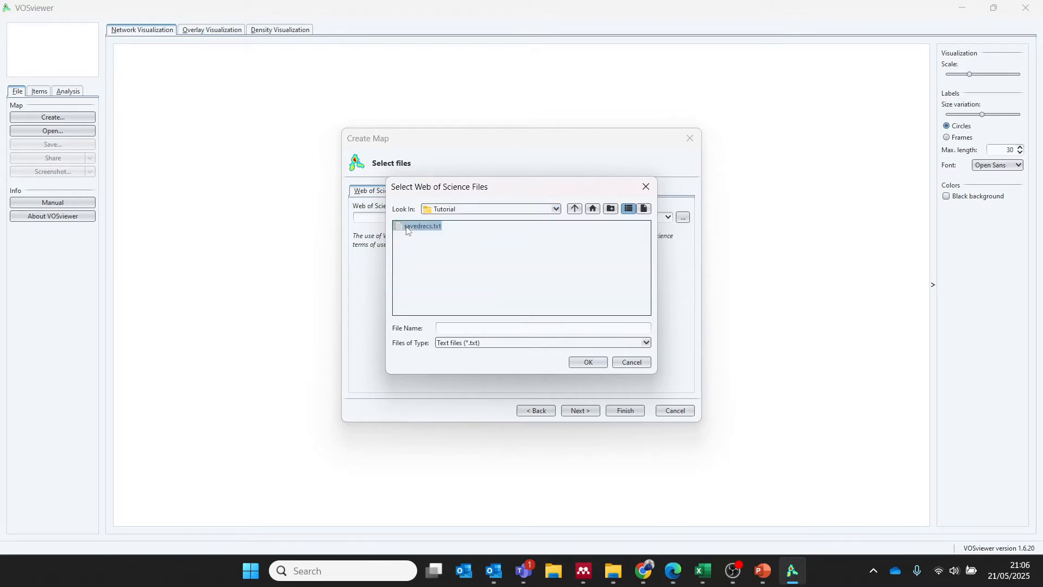
pyautogui.click(583, 363)
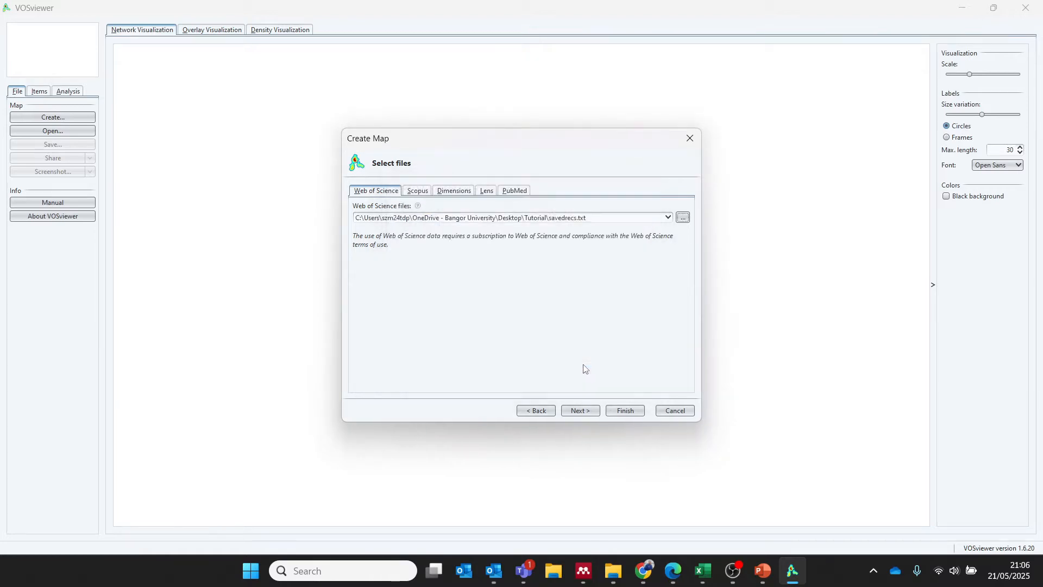
pyautogui.click(575, 412)
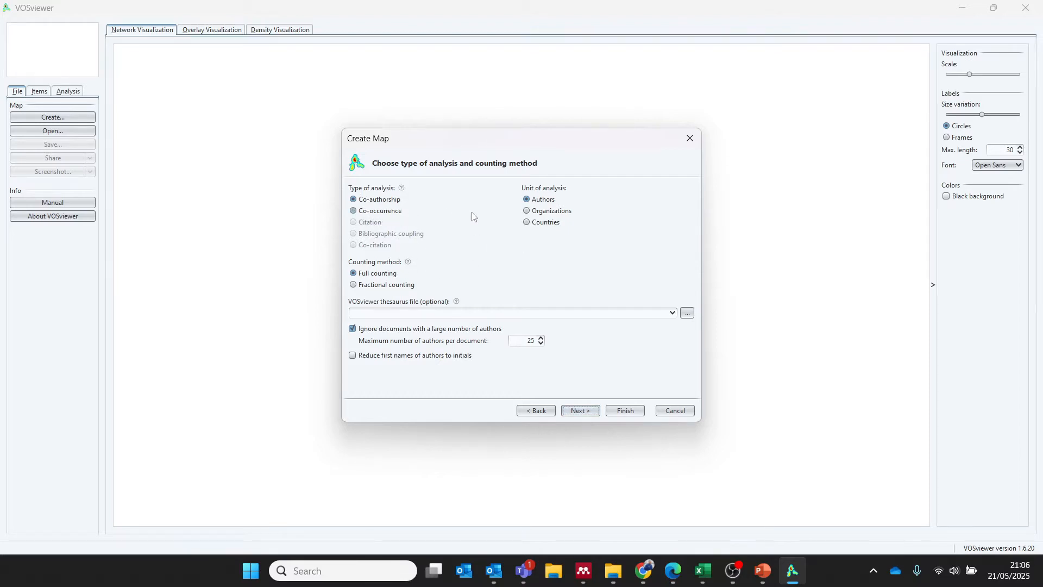
# Step: Set the co-authorship analysis to use organizations as the unit and fractional counting as the counting method
pyautogui.click(526, 211)
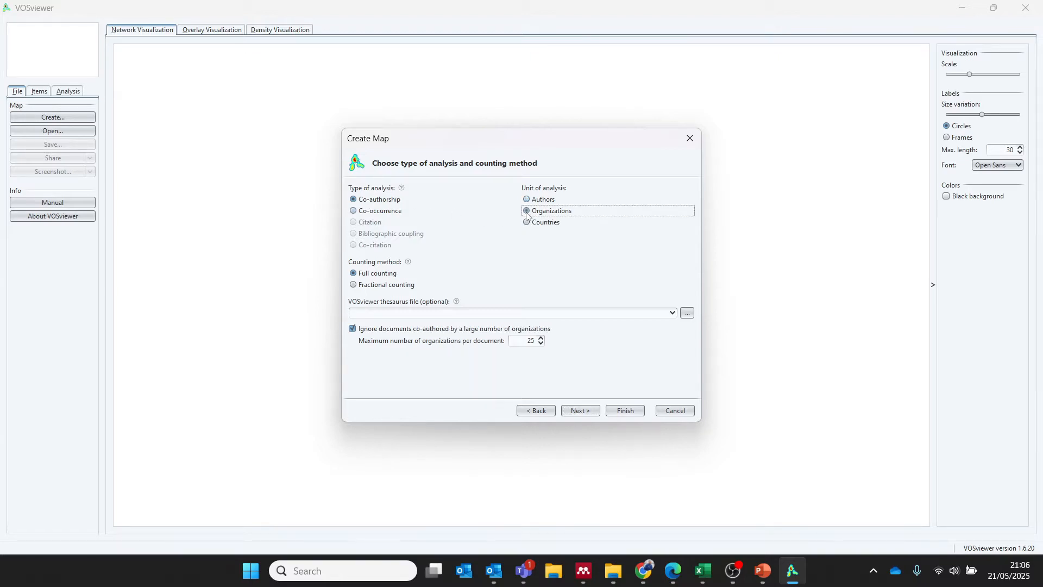
pyautogui.click(354, 291)
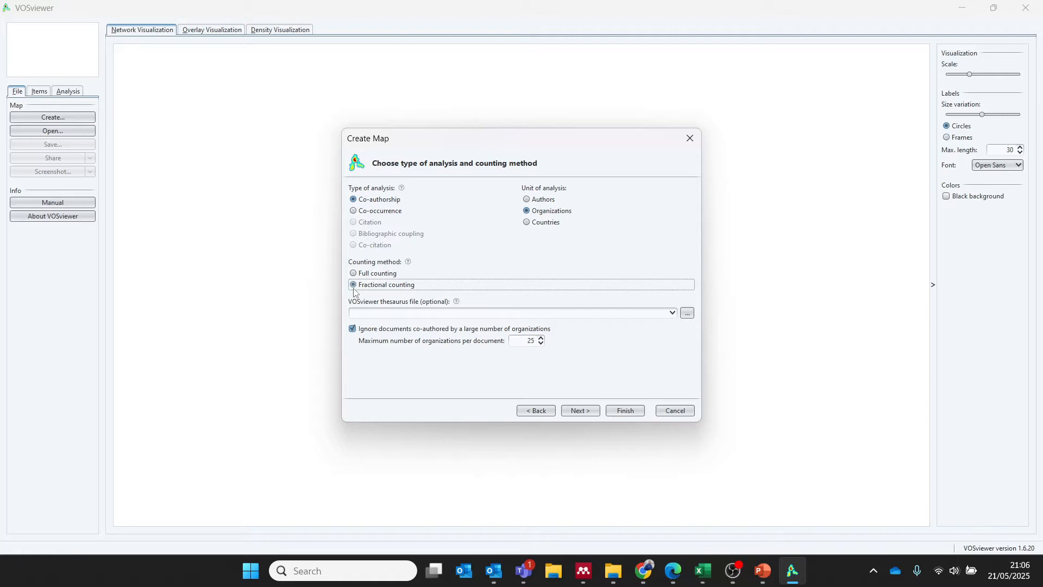
pyautogui.click(581, 411)
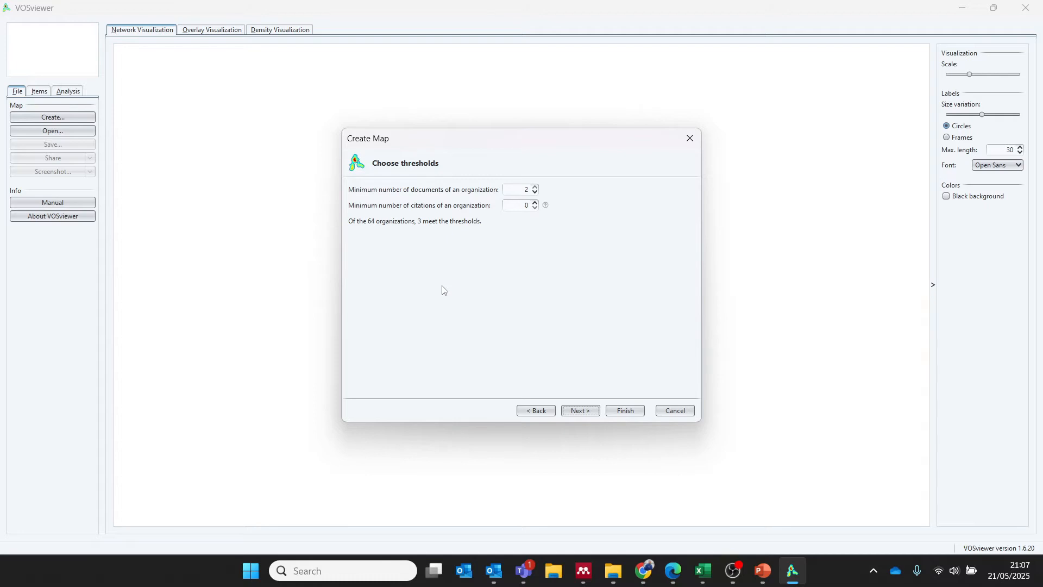
# Step: Lower the thresholds so that all 64 organizations qualify, and accept 64 as the number of organizations to select
pyautogui.click(526, 189)
pyautogui.doubleClick(527, 205)
pyautogui.click(576, 409)
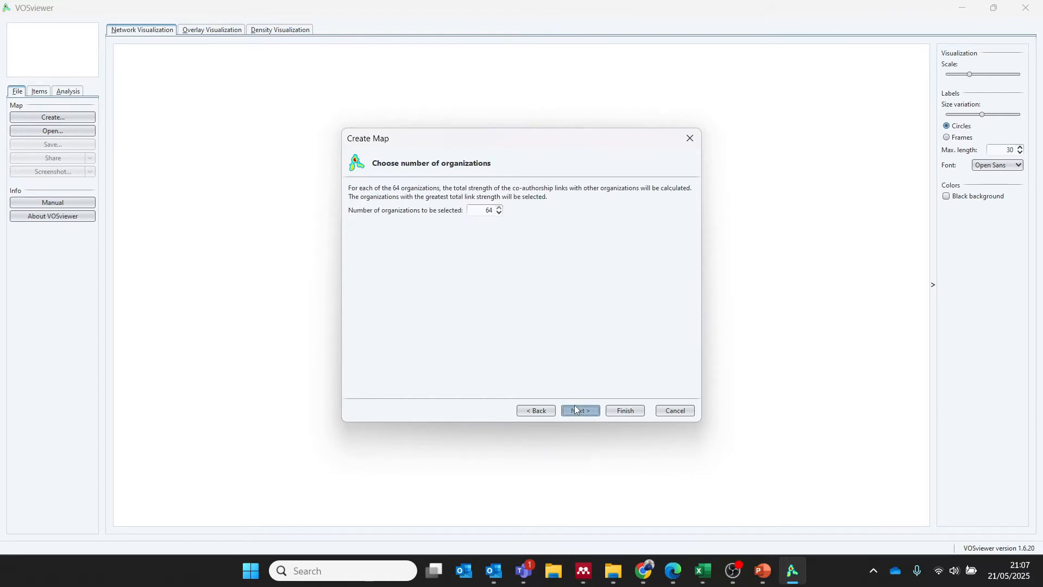
pyautogui.click(575, 409)
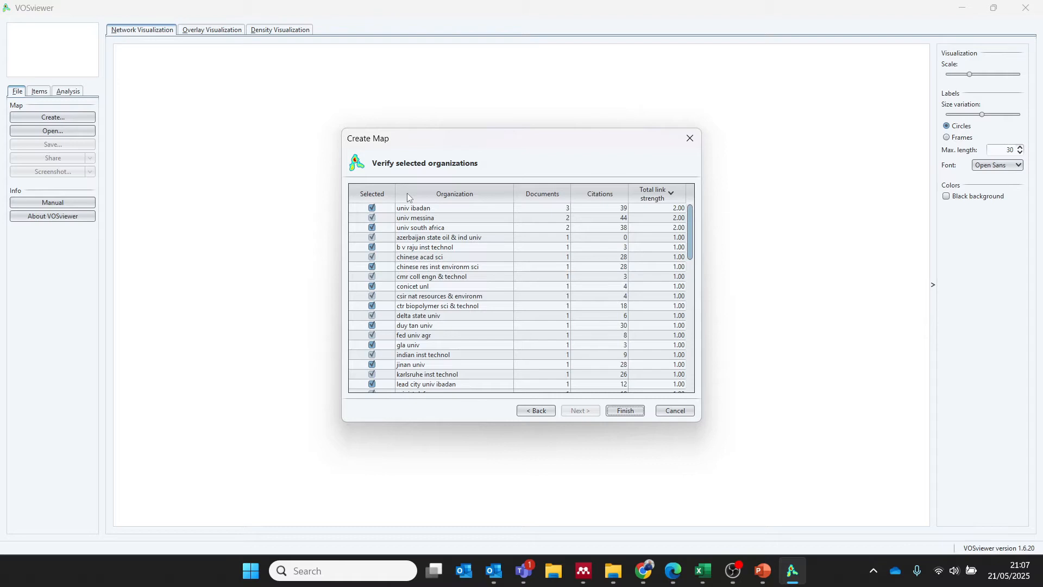
# Step: Export the selected organizations as a comma-separated values file named "Co-authorship of org" in the Tutorial folder
pyautogui.rightClick(413, 239)
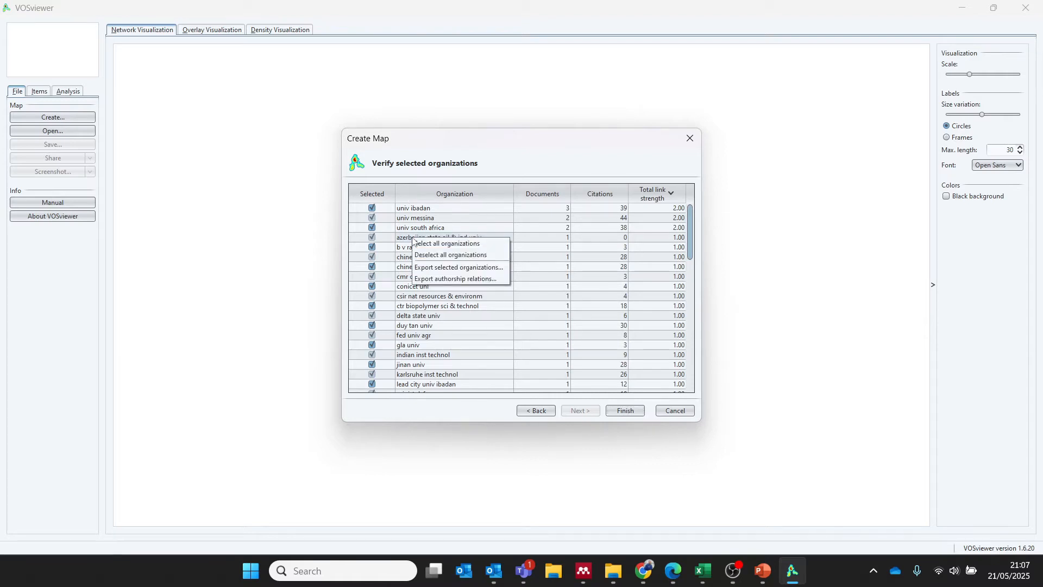
pyautogui.click(428, 267)
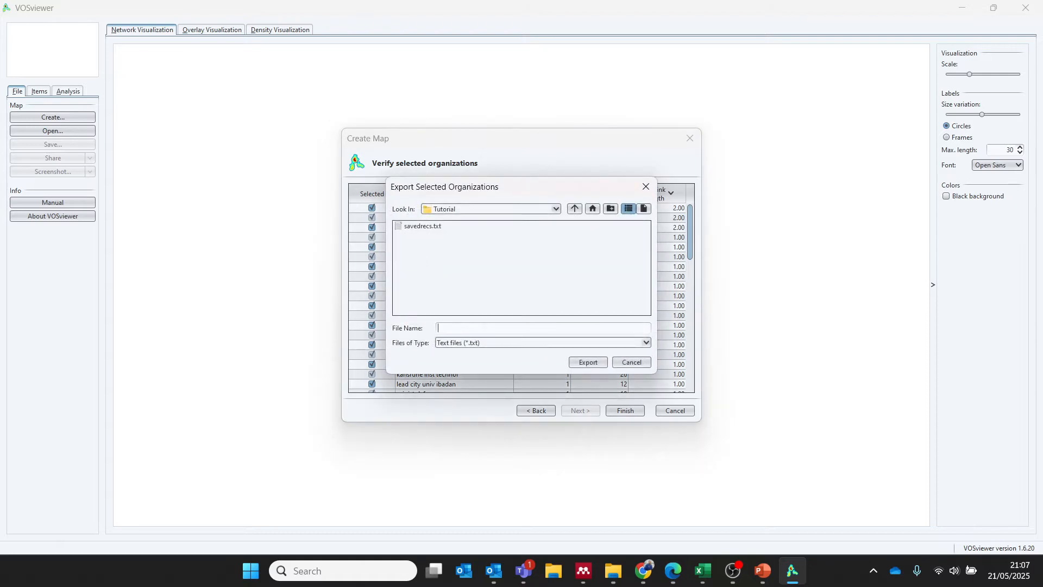
pyautogui.click(496, 344)
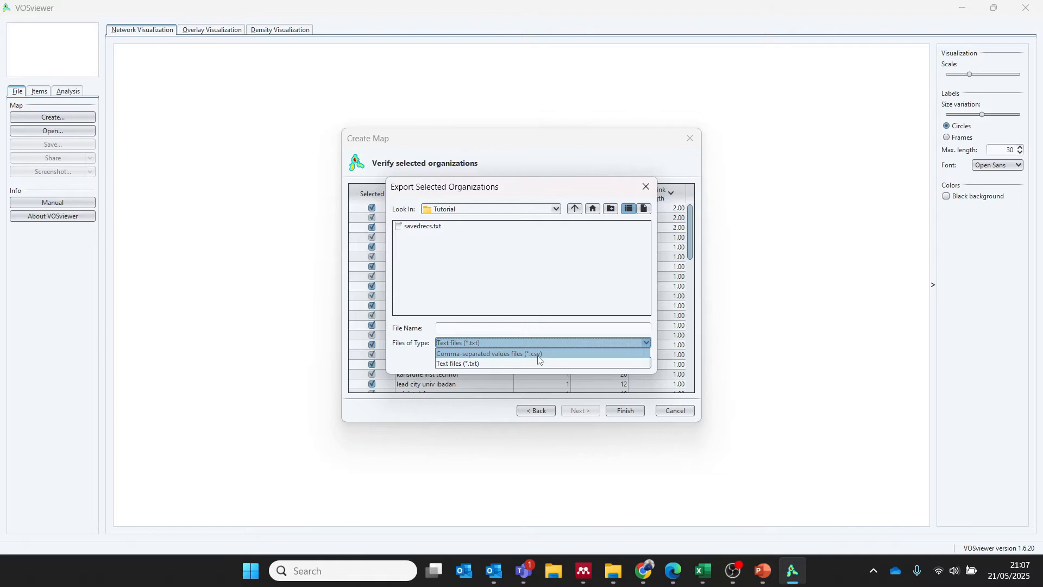
pyautogui.click(539, 354)
pyautogui.click(492, 328)
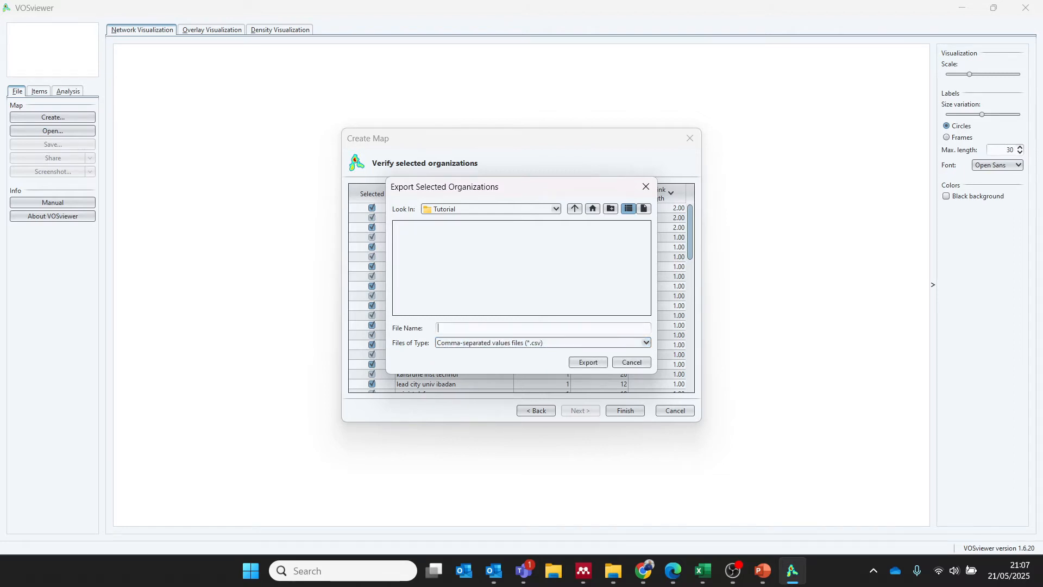
pyautogui.write('C')
pyautogui.press('capslock')
pyautogui.write('o')
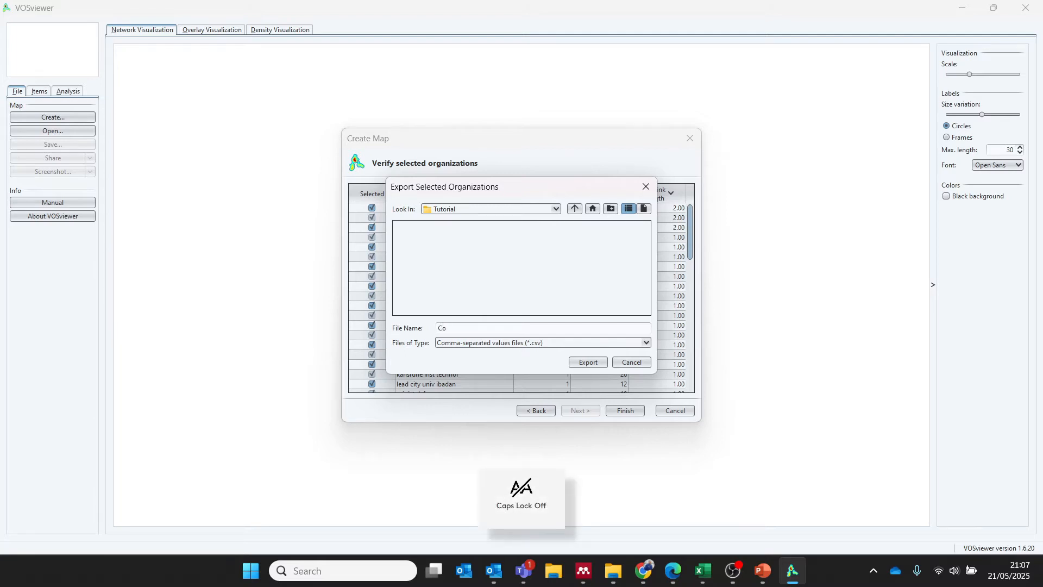
pyautogui.write('-a')
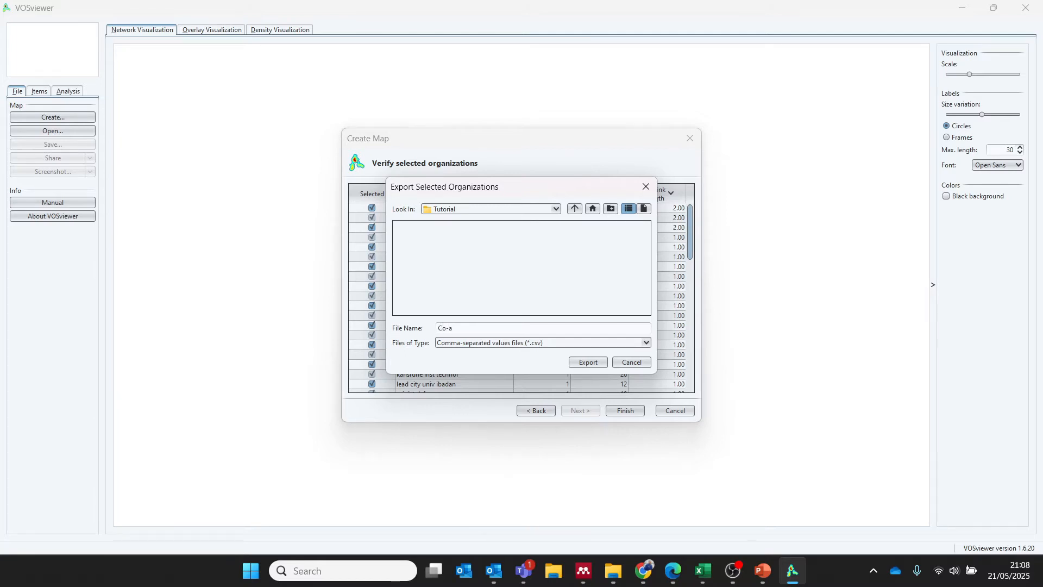
pyautogui.write('uthorship of org')
pyautogui.click(583, 363)
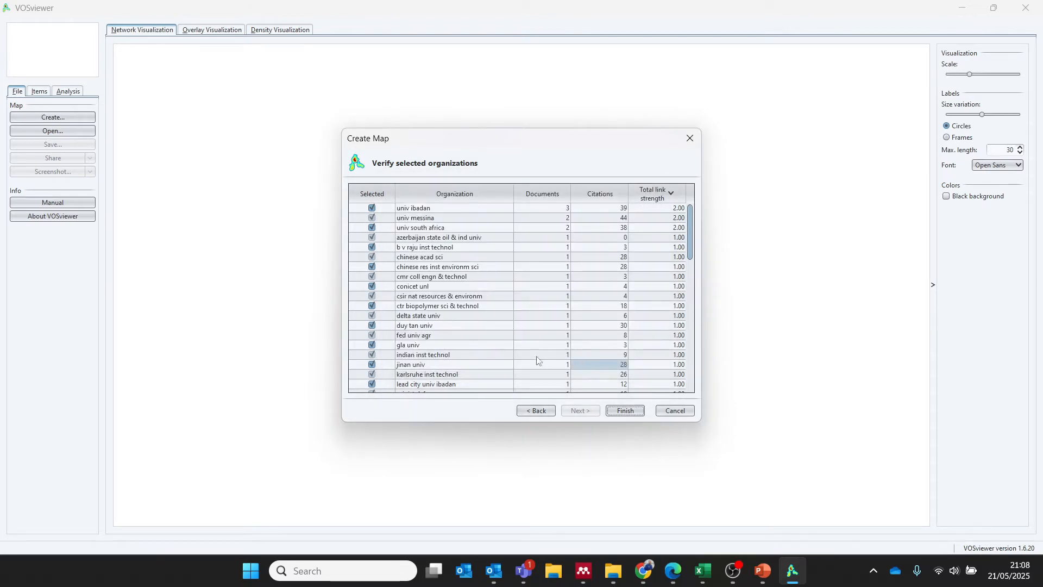
# Step: Finish the organization co-authorship map, showing only the largest set of connected items
pyautogui.click(624, 412)
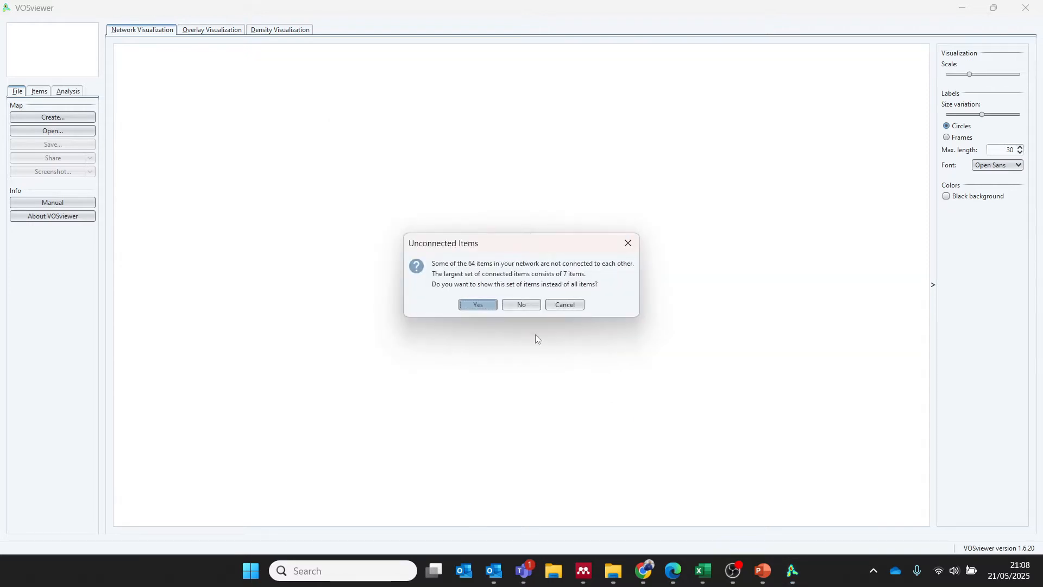
pyautogui.click(481, 302)
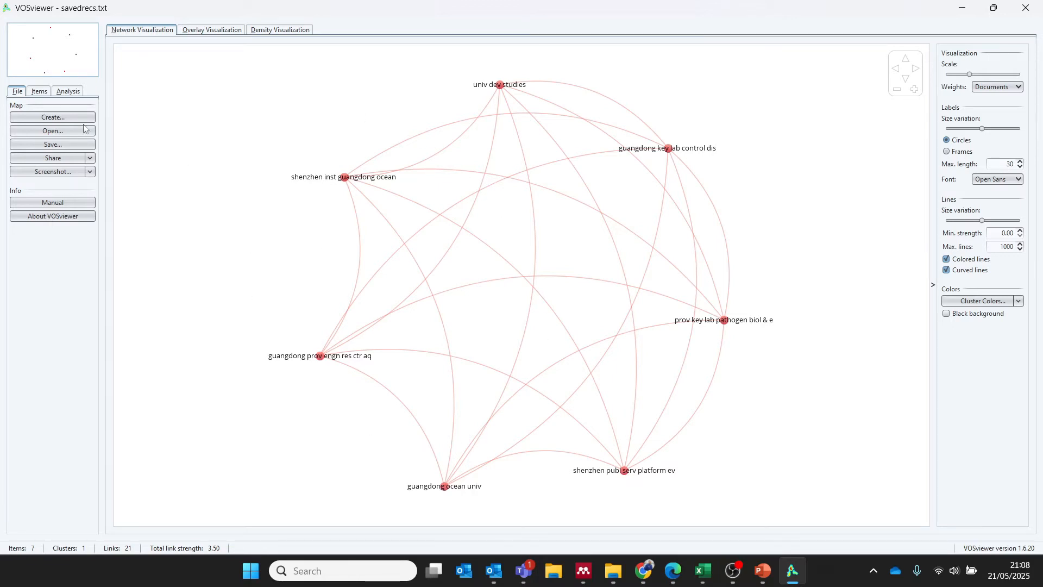
# Step: Recreate the organization co-authorship map from savedrecs.txt with a minimum of 1 document per organization, showing all items including unconnected ones
pyautogui.click(33, 119)
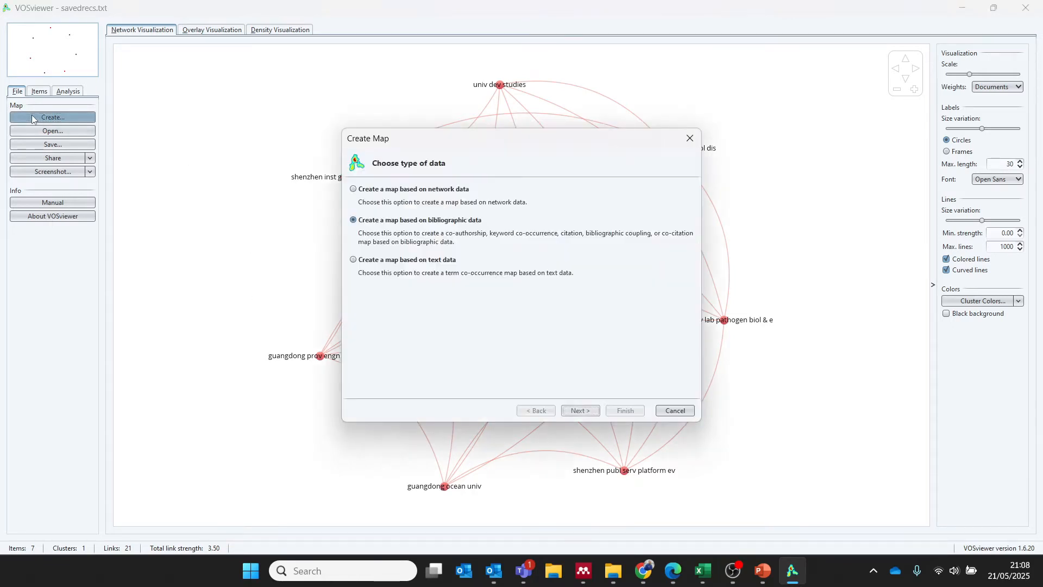
pyautogui.click(578, 411)
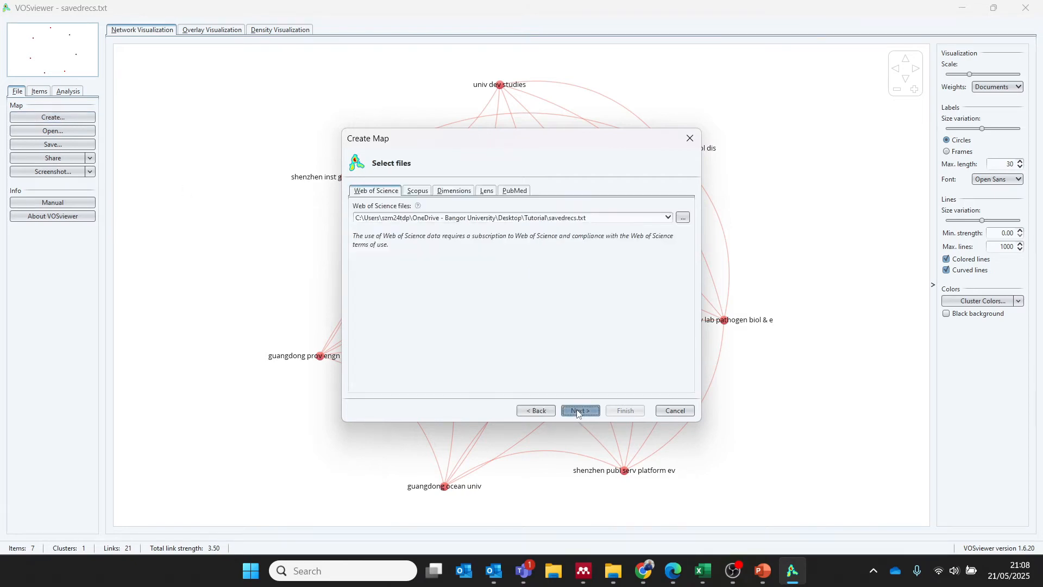
pyautogui.click(578, 411)
pyautogui.click(578, 411)
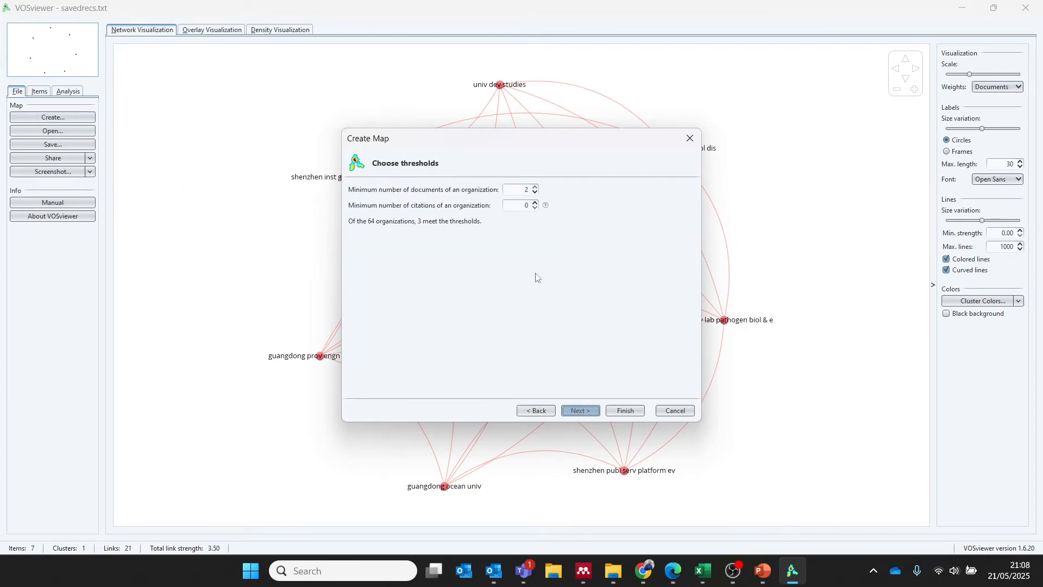
pyautogui.doubleClick(526, 189)
pyautogui.write('1')
pyautogui.click(626, 412)
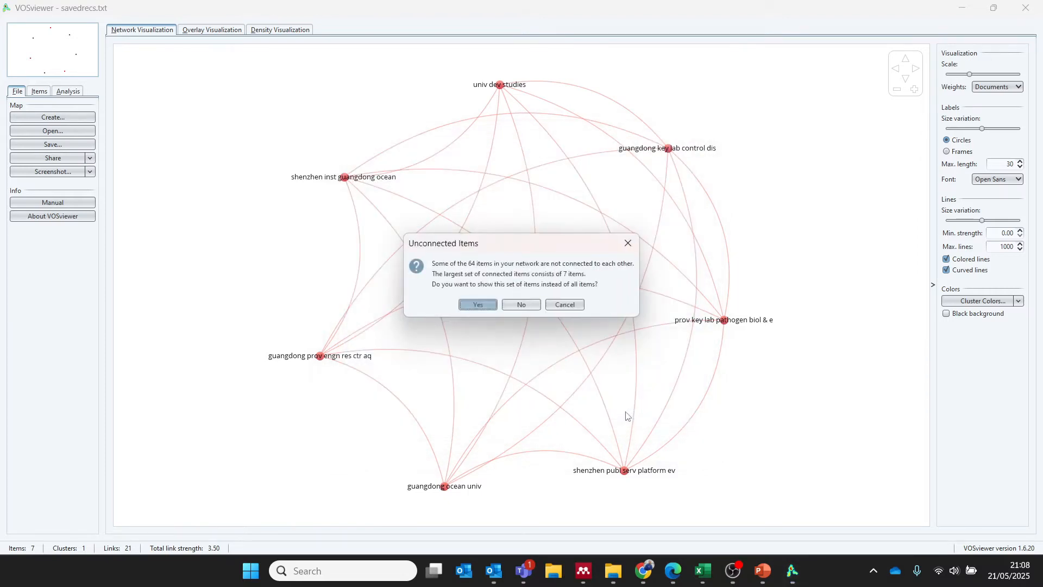
pyautogui.click(520, 306)
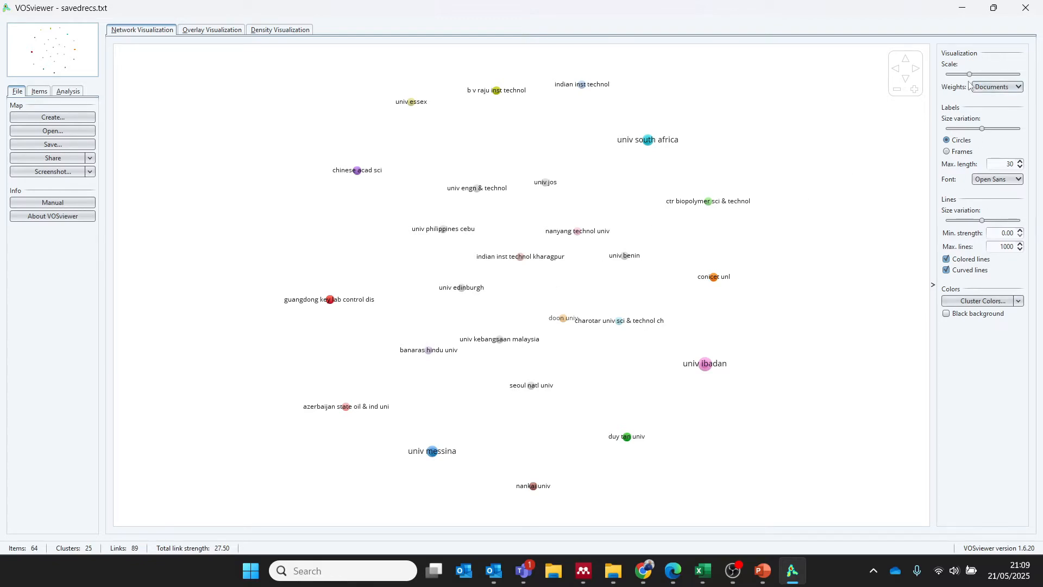
# Step: Increase the scale of the network visualization and raise the label size variation to its maximum
pyautogui.moveTo(988, 74)
pyautogui.moveTo(970, 75); pyautogui.dragTo(990, 75)
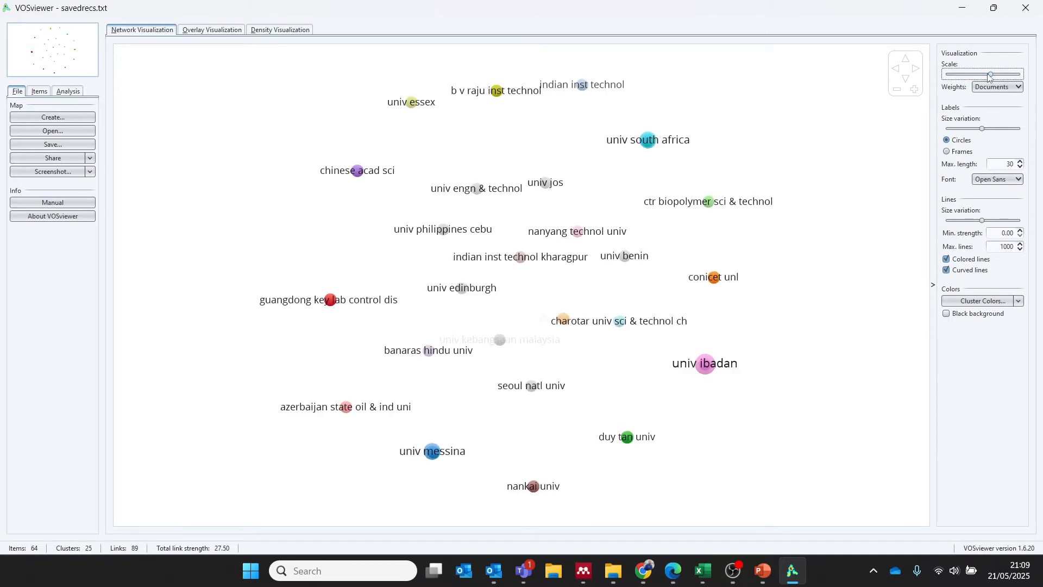
pyautogui.moveTo(982, 130)
pyautogui.moveTo(982, 131); pyautogui.dragTo(1020, 135)
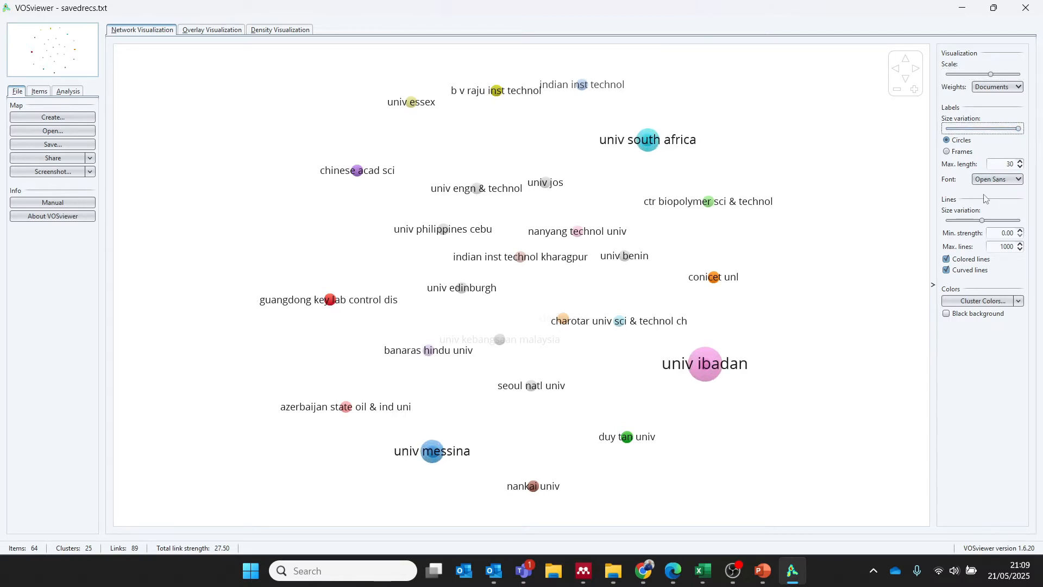
# Step: Set the minimum line strength to 1.00 and give the map a black background
pyautogui.click(1021, 231)
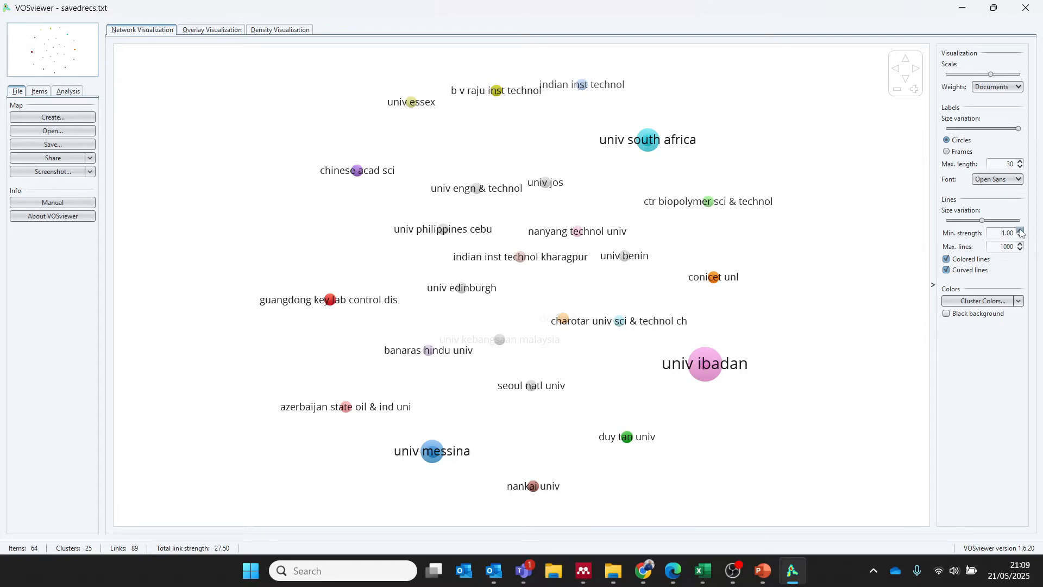
pyautogui.click(947, 271)
pyautogui.click(947, 314)
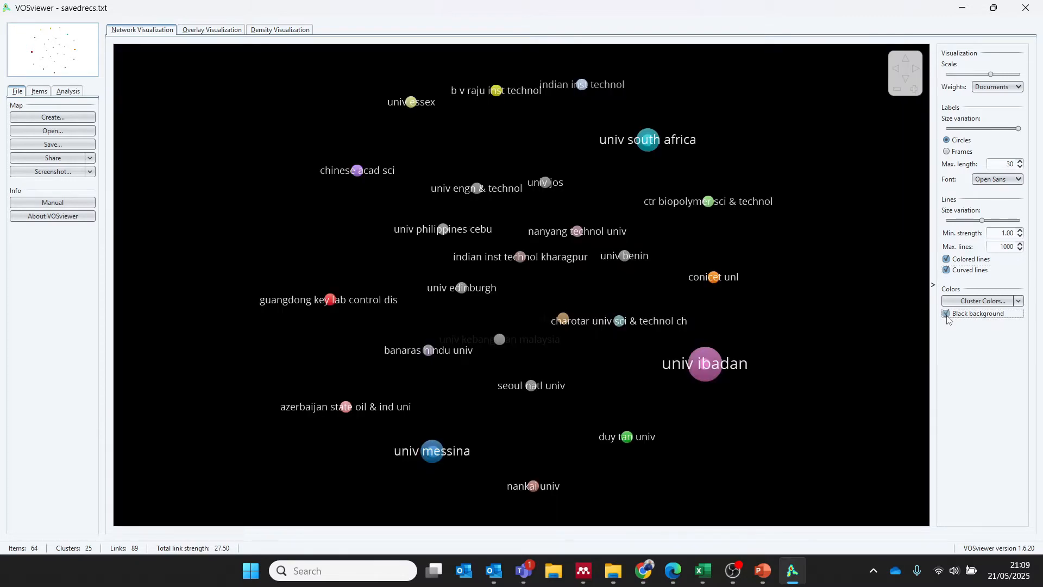
# Step: Review the cluster color options, the items grouped by cluster, the analysis settings and the screenshot options
pyautogui.click(1019, 302)
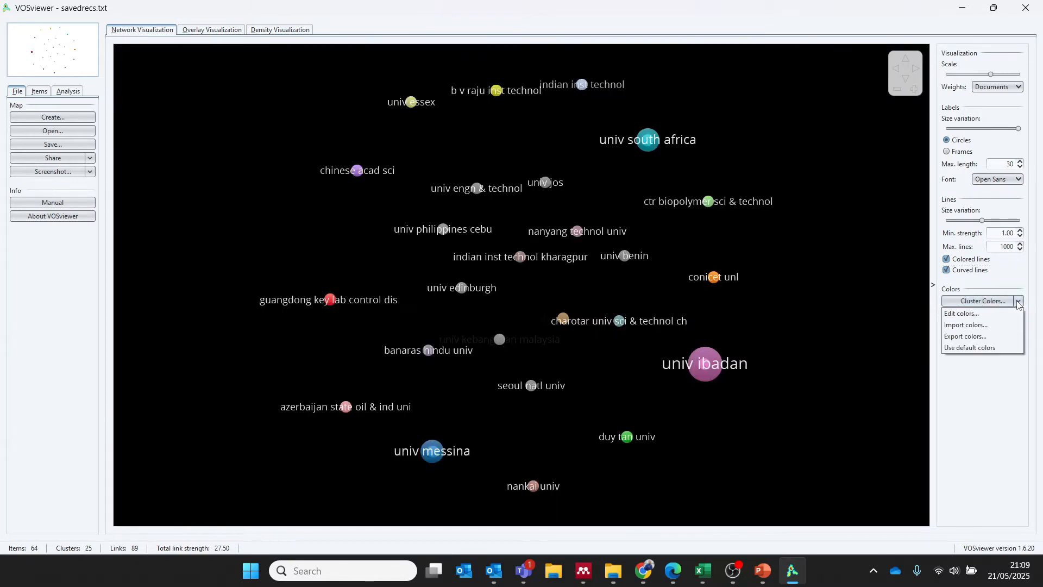
pyautogui.click(265, 151)
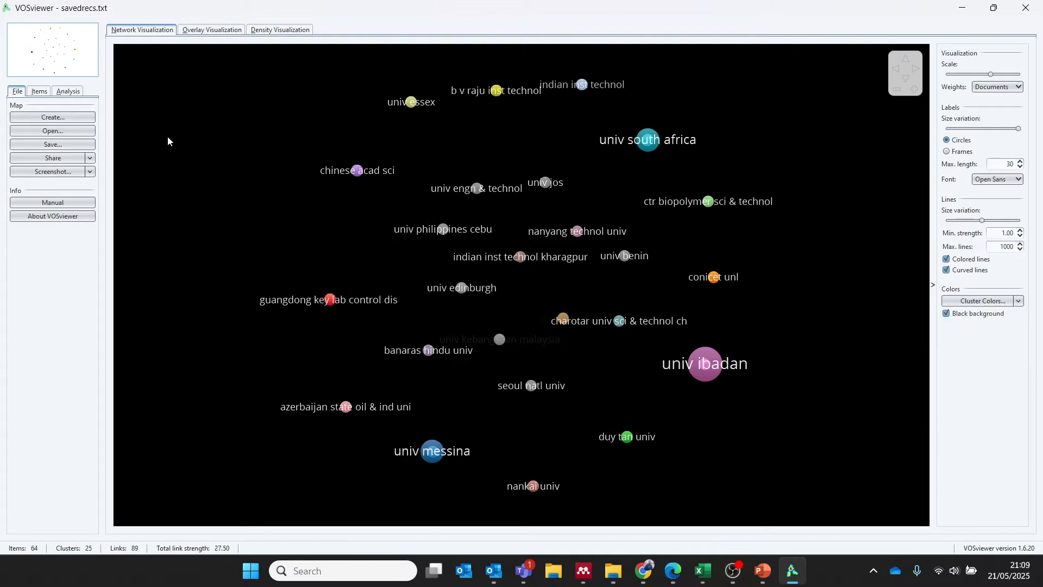
pyautogui.click(36, 93)
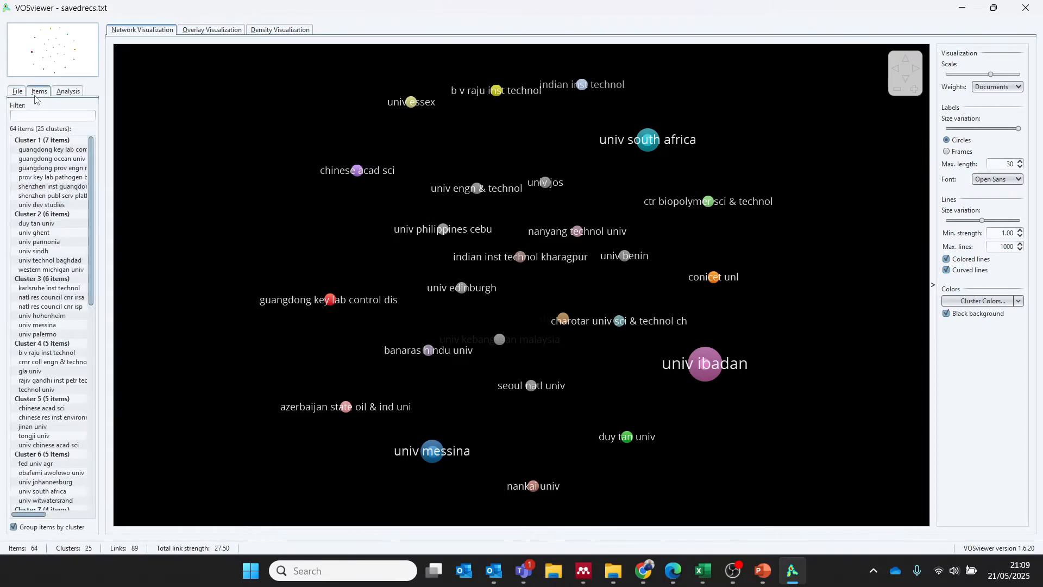
pyautogui.moveTo(91, 266); pyautogui.dragTo(94, 128)
pyautogui.click(69, 92)
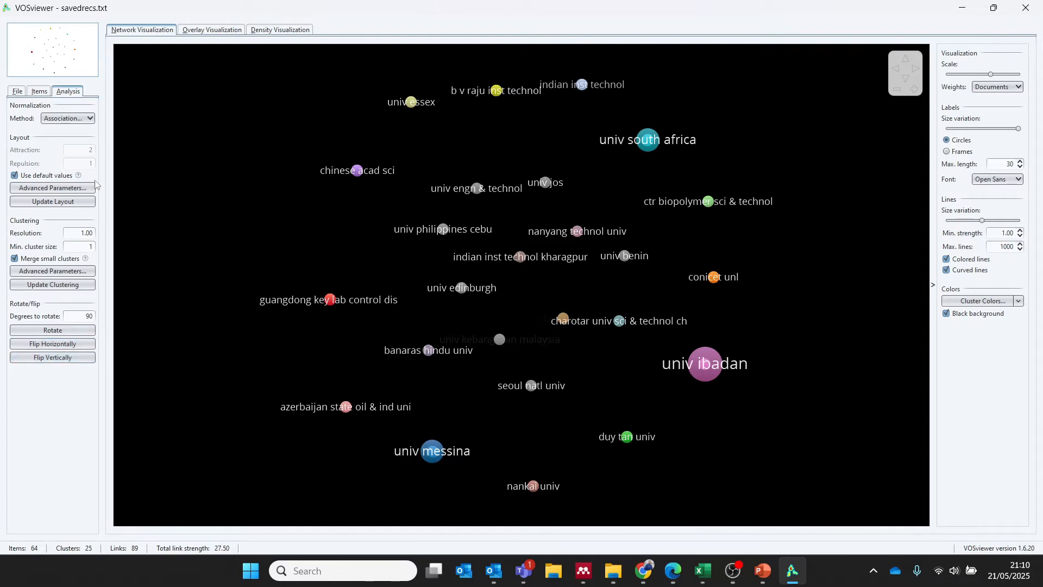
pyautogui.click(19, 92)
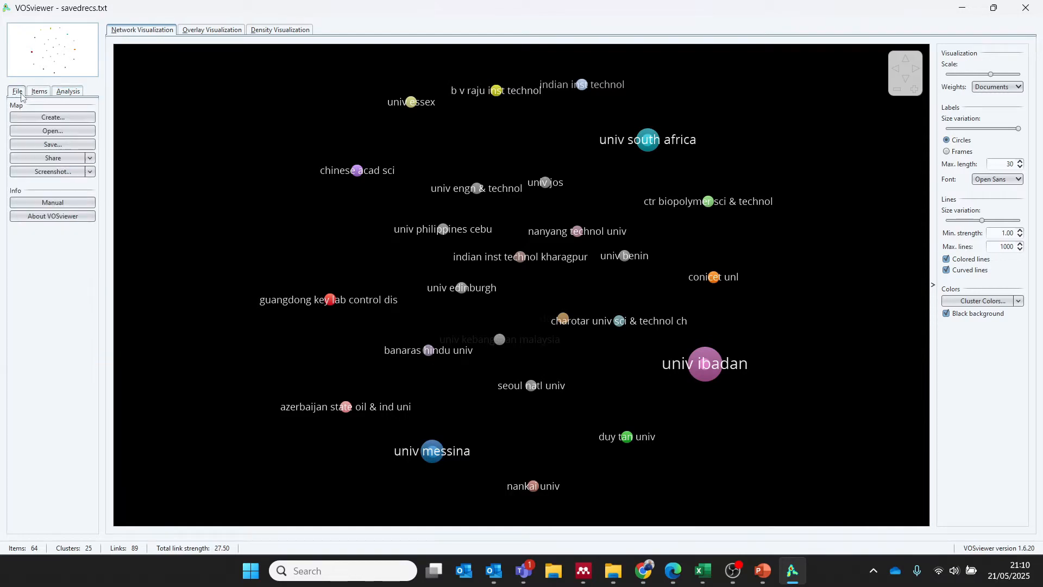
pyautogui.click(89, 173)
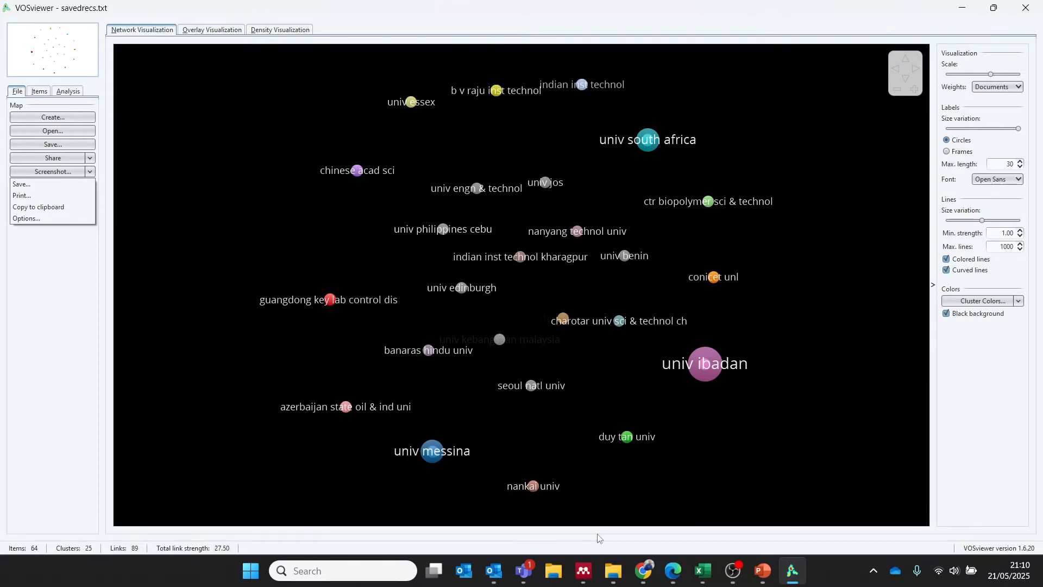
# Step: Switch to File Explorer and open the exported "Co-authorship of org.txt" file from the Tutorial folder on the desktop
pyautogui.click(614, 573)
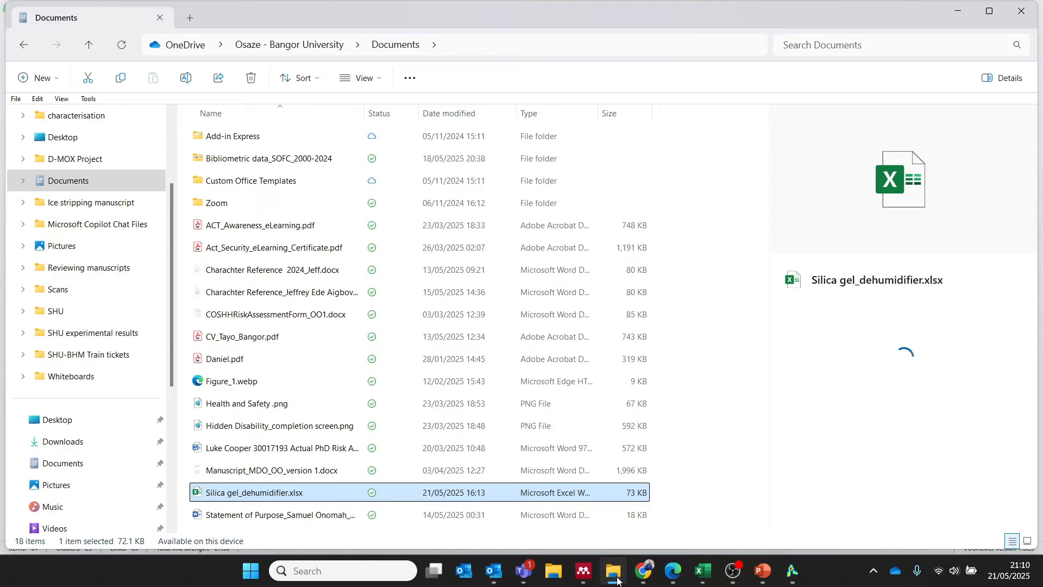
pyautogui.click(618, 580)
pyautogui.click(1040, 571)
pyautogui.doubleClick(24, 27)
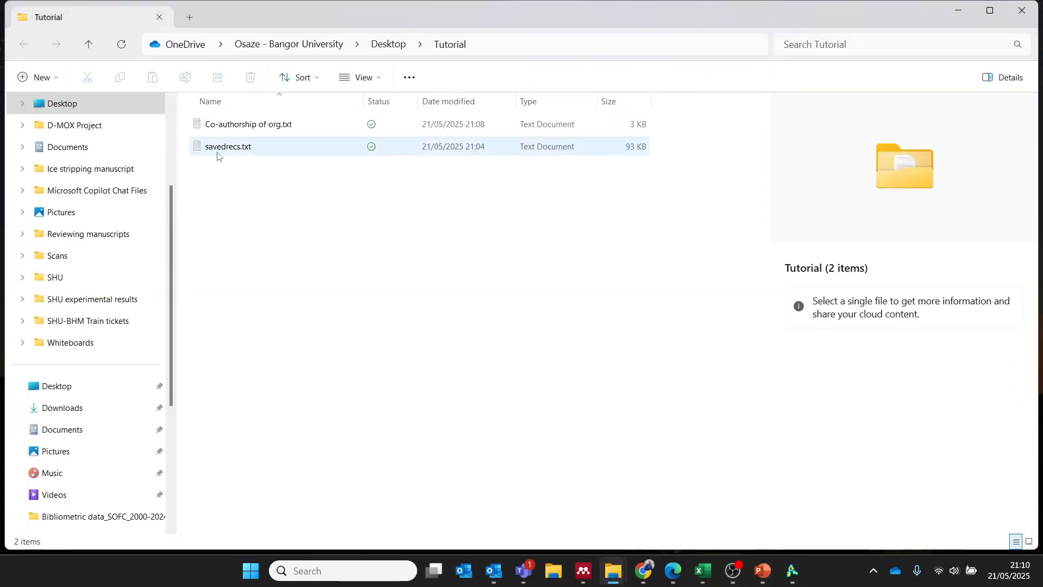
pyautogui.click(224, 131)
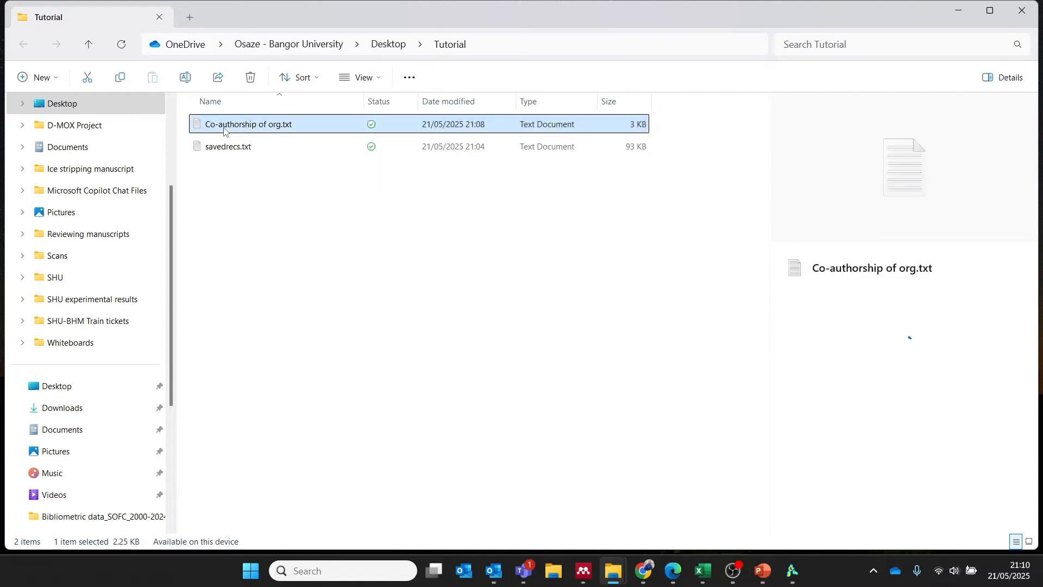
pyautogui.doubleClick(224, 130)
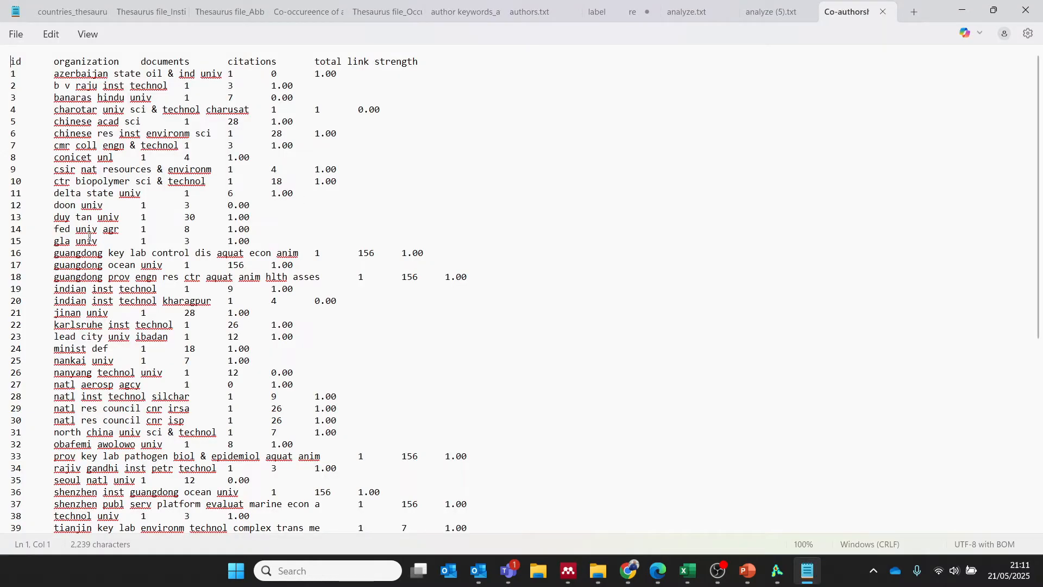
# Step: Copy the whole organization table from the text file and paste it into cell A1 of a new blank Excel workbook
pyautogui.click(285, 346)
pyautogui.hotkey('ctrl', 'a')
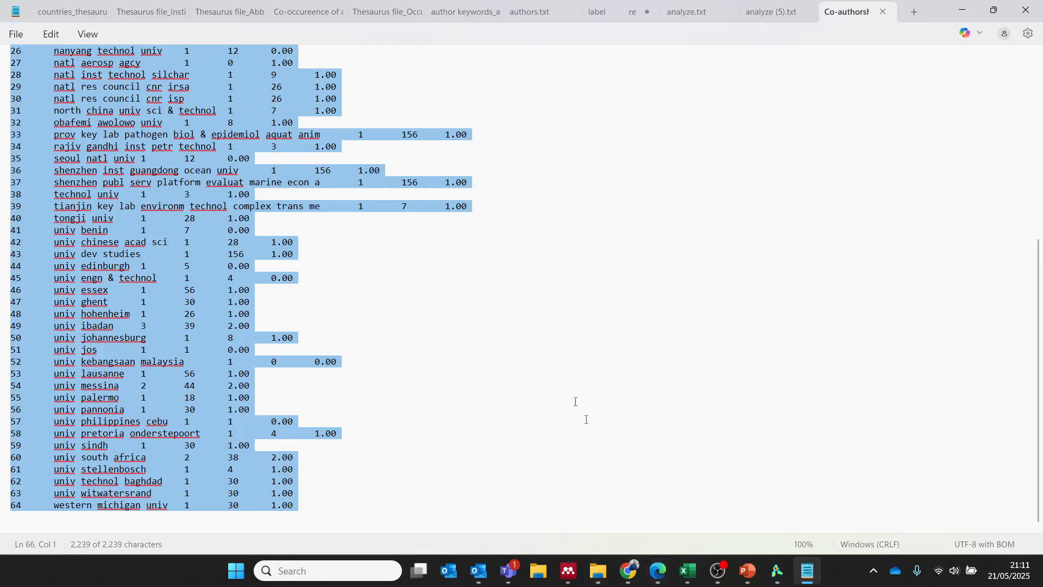
pyautogui.click(592, 385)
pyautogui.click(279, 571)
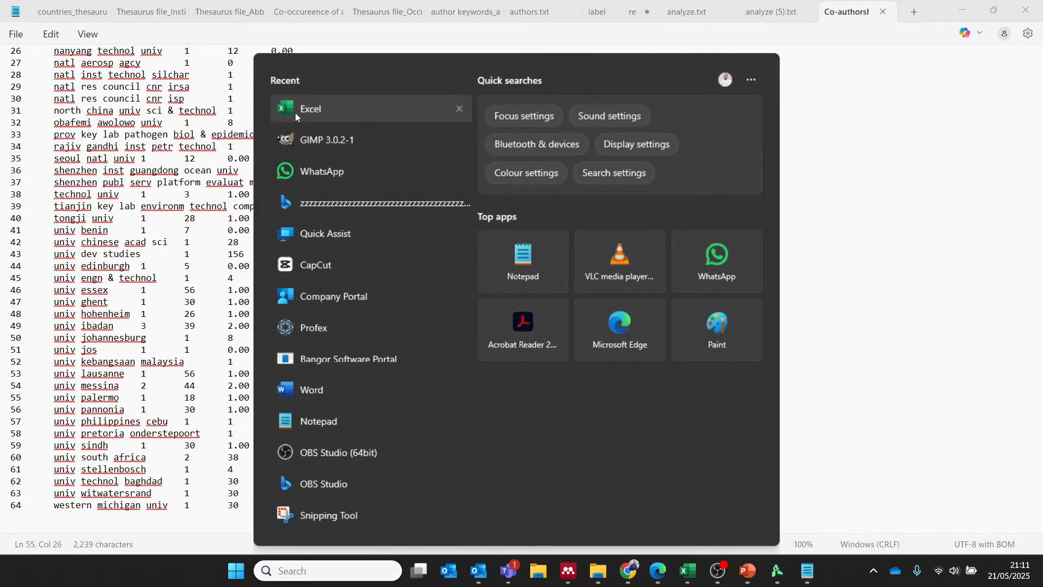
pyautogui.click(295, 113)
pyautogui.click(282, 232)
pyautogui.click(918, 103)
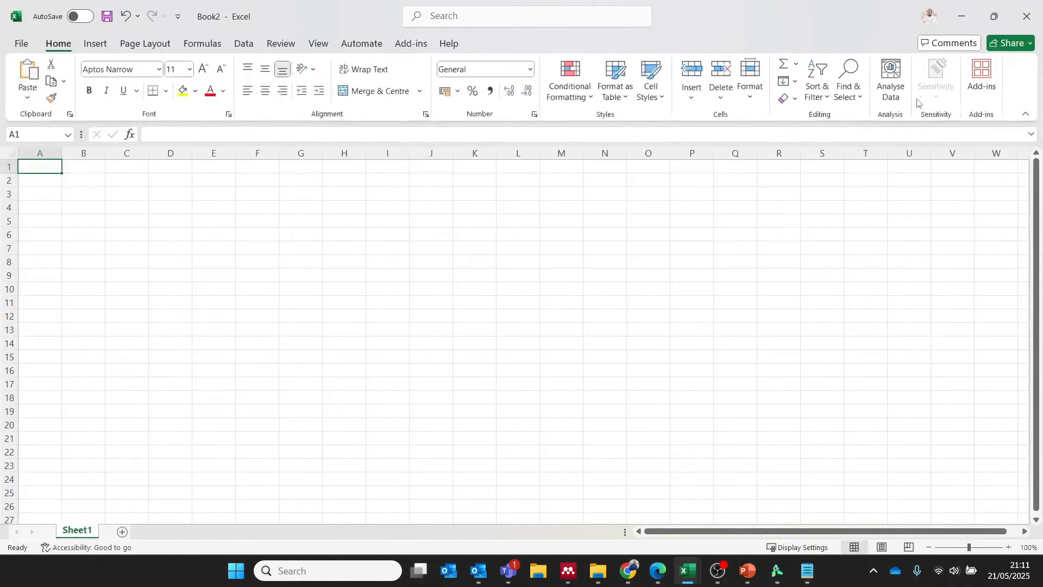
pyautogui.hotkey('ctrl', 'v')
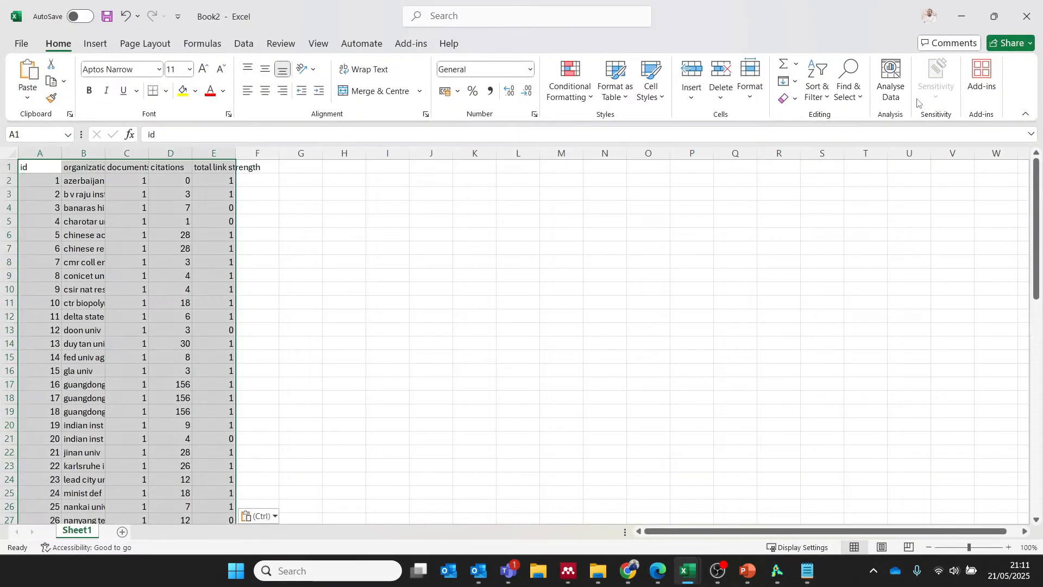
# Step: Widen the organization column to fit its full names and delete the id column
pyautogui.click(98, 220)
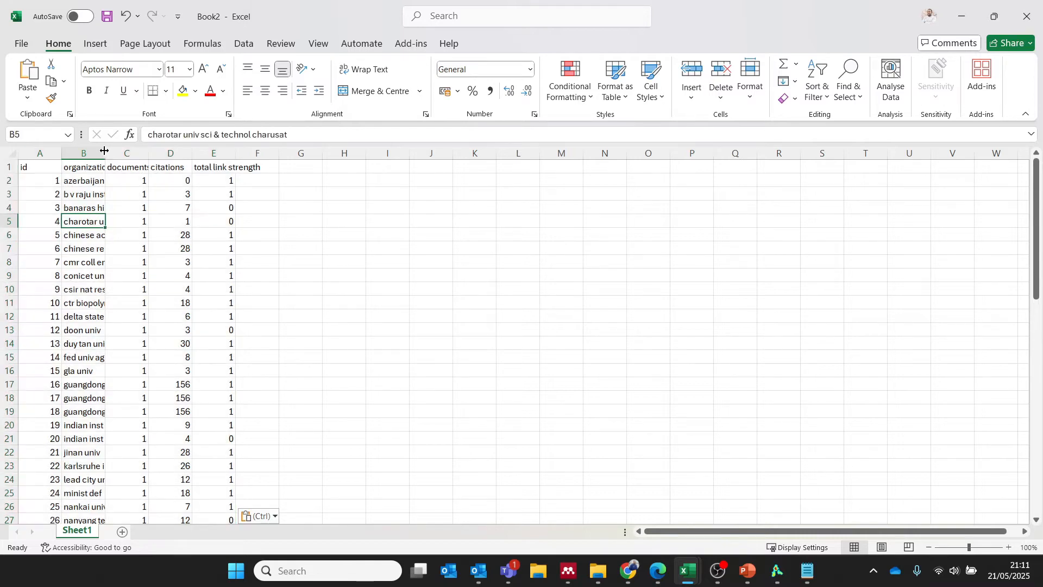
pyautogui.moveTo(105, 152); pyautogui.dragTo(218, 152)
pyautogui.doubleClick(218, 152)
pyautogui.click(39, 152)
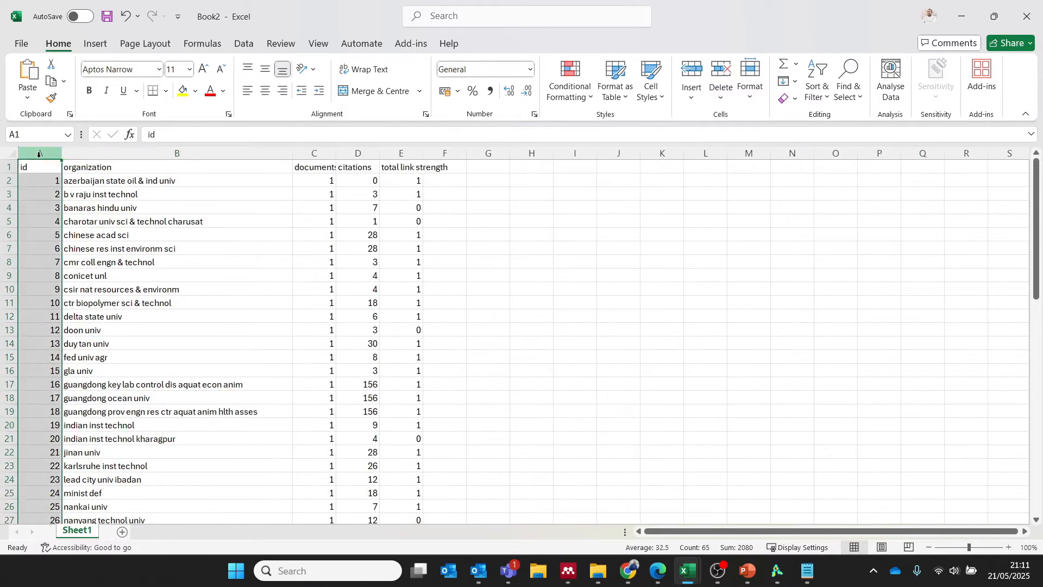
pyautogui.rightClick(33, 205)
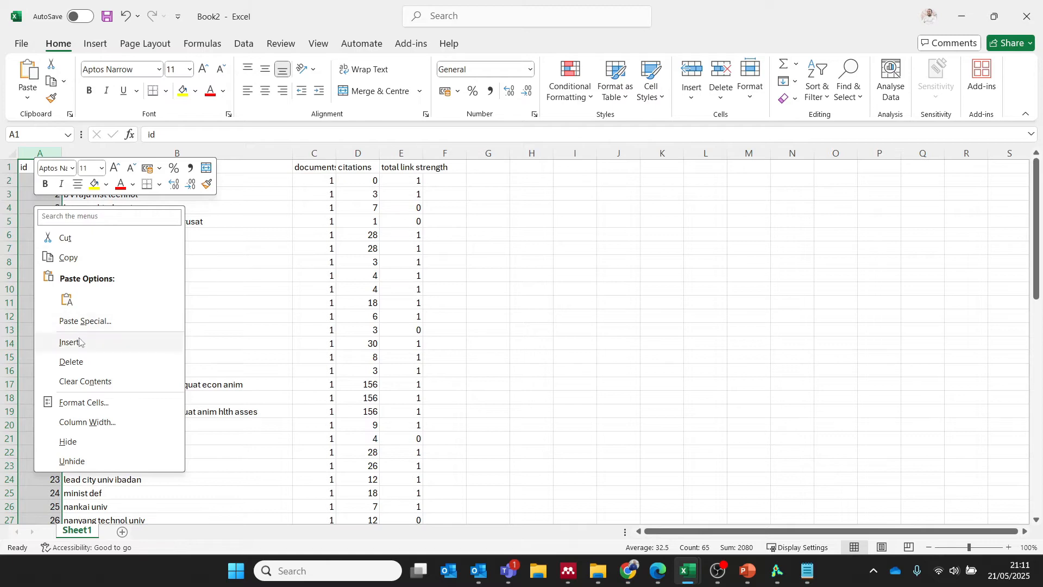
pyautogui.click(76, 362)
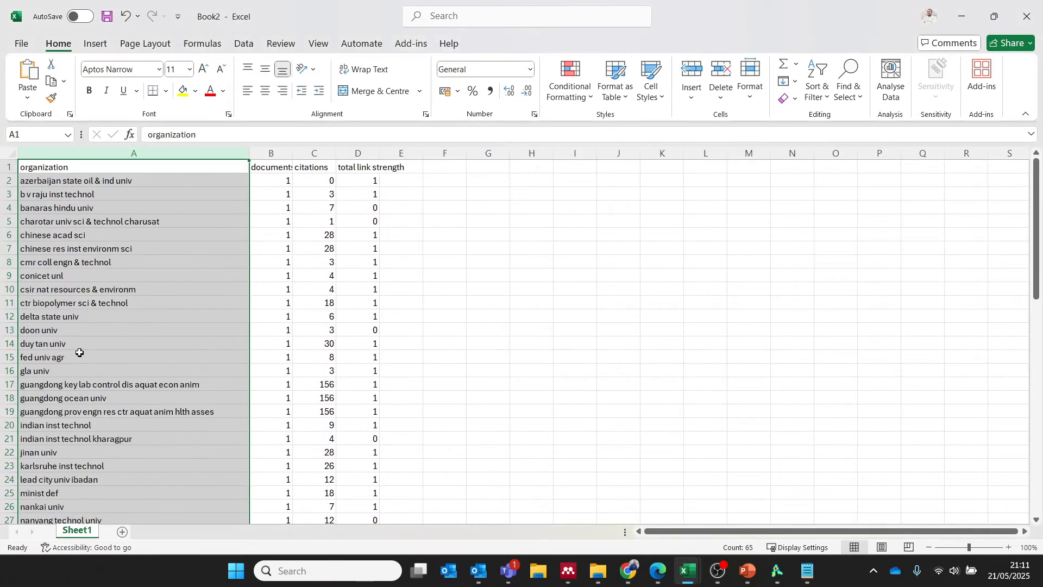
# Step: Read down the organization column from the first entry to the last, checking the organization names
pyautogui.click(68, 182)
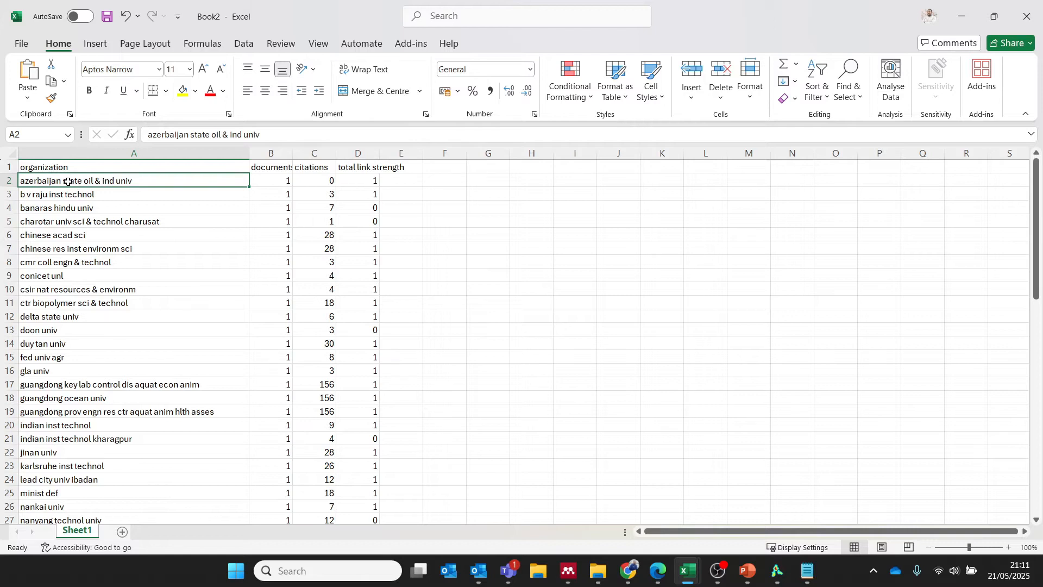
pyautogui.press('Down')
pyautogui.press('Down')
pyautogui.press('Down')
pyautogui.press('Down')
pyautogui.press('Down')
pyautogui.press('Down')
pyautogui.press('Down')
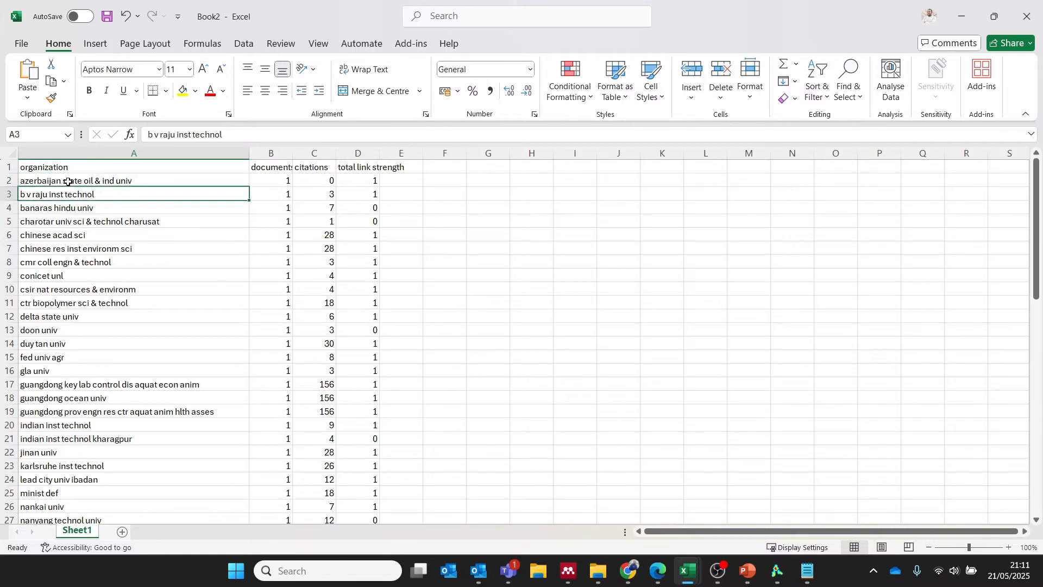
pyautogui.press('Down')
pyautogui.press('Down')
pyautogui.press('Down')
pyautogui.press('Down')
pyautogui.press('Down')
pyautogui.press('Down')
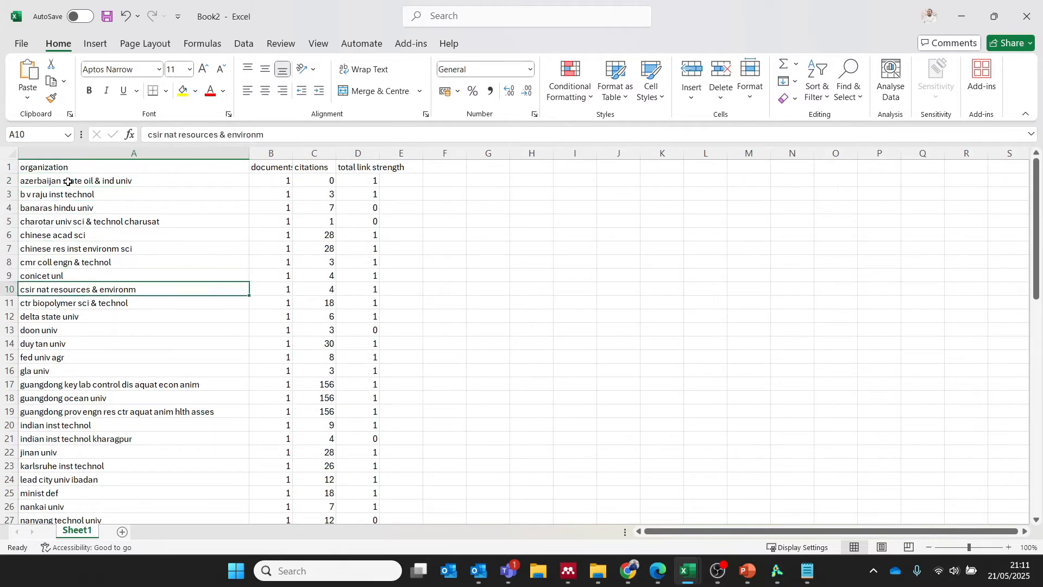
pyautogui.press('Down')
pyautogui.press('Down')
pyautogui.press('Down')
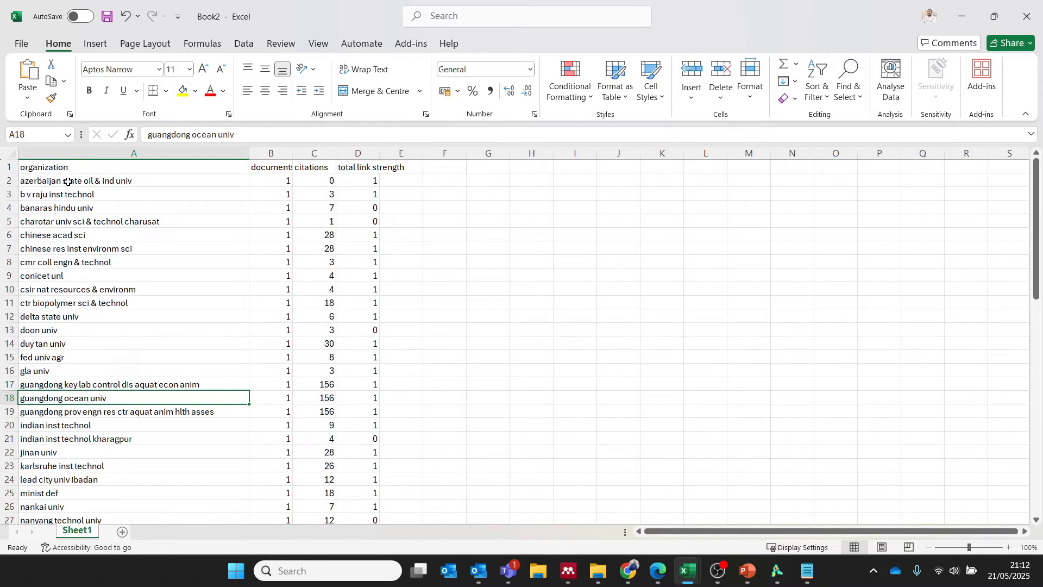
pyautogui.press('Down')
pyautogui.press('Down')
pyautogui.press('Down')
pyautogui.press('Down')
pyautogui.press('Down')
pyautogui.press('Down')
pyautogui.press('Down')
pyautogui.press('Down')
pyautogui.press('Down')
pyautogui.press('Down')
pyautogui.press('Down')
pyautogui.press('Down')
pyautogui.press('Down')
pyautogui.press('Down')
pyautogui.press('Down')
pyautogui.press('Down')
pyautogui.press('Down')
pyautogui.press('Down')
pyautogui.press('Down')
pyautogui.press('Down')
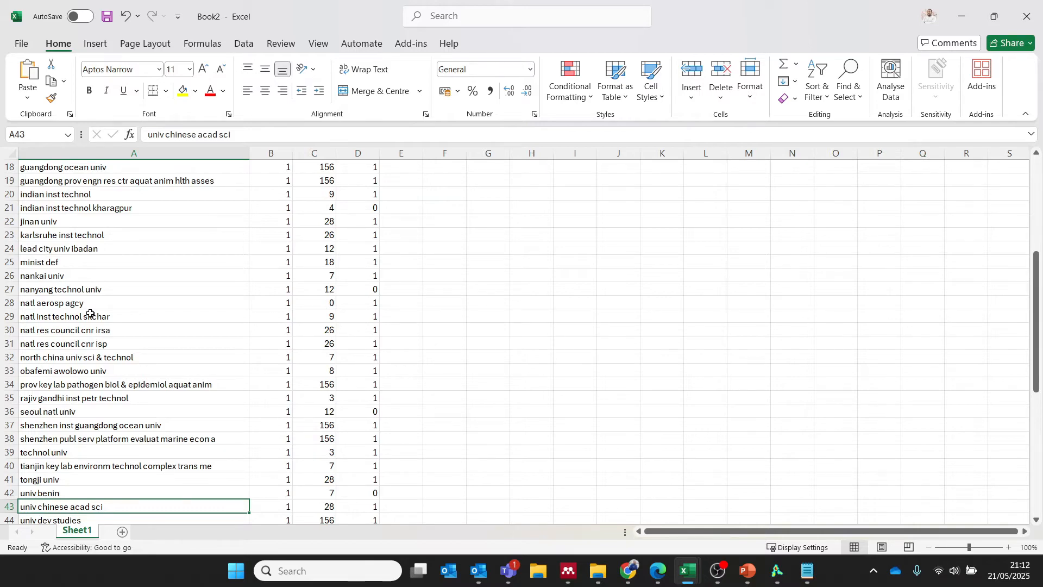
pyautogui.press('Down')
pyautogui.press('Down')
pyautogui.press('Down')
pyautogui.press('Down')
pyautogui.press('Down')
pyautogui.press('Down')
pyautogui.press('Down')
pyautogui.press('Down')
pyautogui.press('Down')
pyautogui.press('Down')
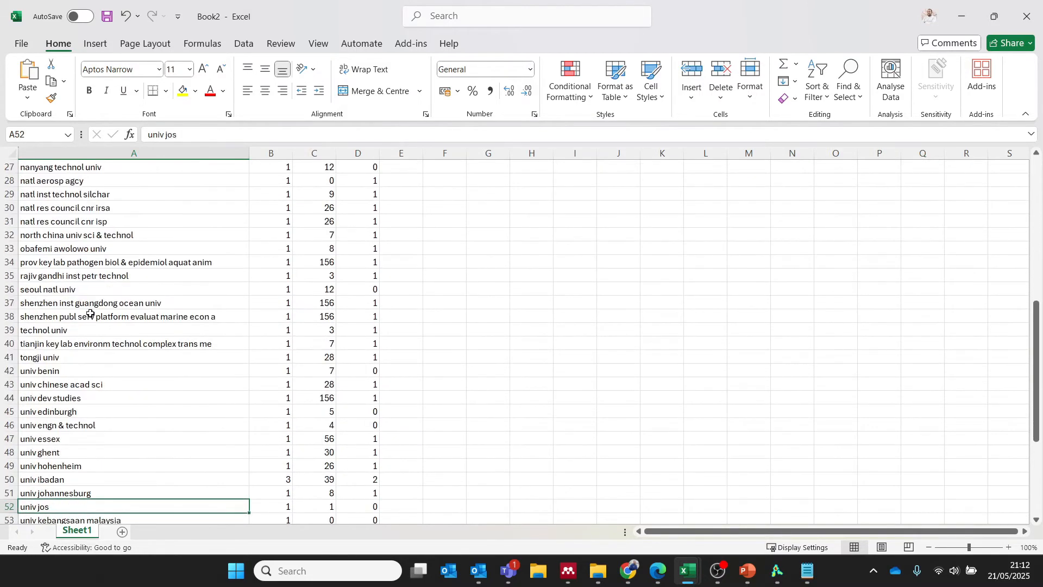
pyautogui.press('Down')
pyautogui.press('Down')
pyautogui.press('Down')
pyautogui.press('Down')
pyautogui.press('Down')
pyautogui.press('Down')
pyautogui.press('Down')
pyautogui.press('Down')
pyautogui.press('Down')
pyautogui.press('Down')
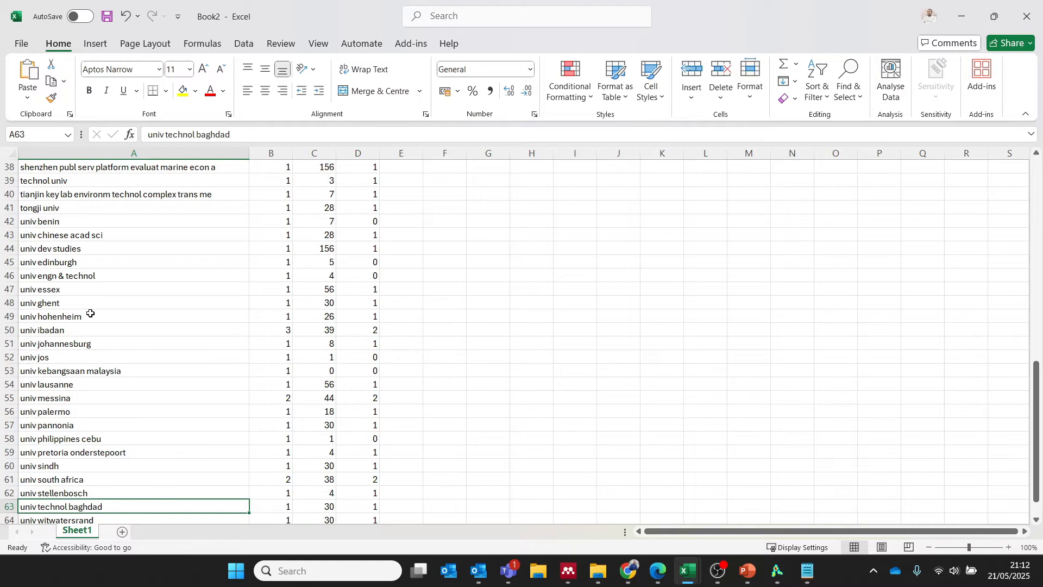
pyautogui.press('Down')
pyautogui.press('Down')
pyautogui.press('Down')
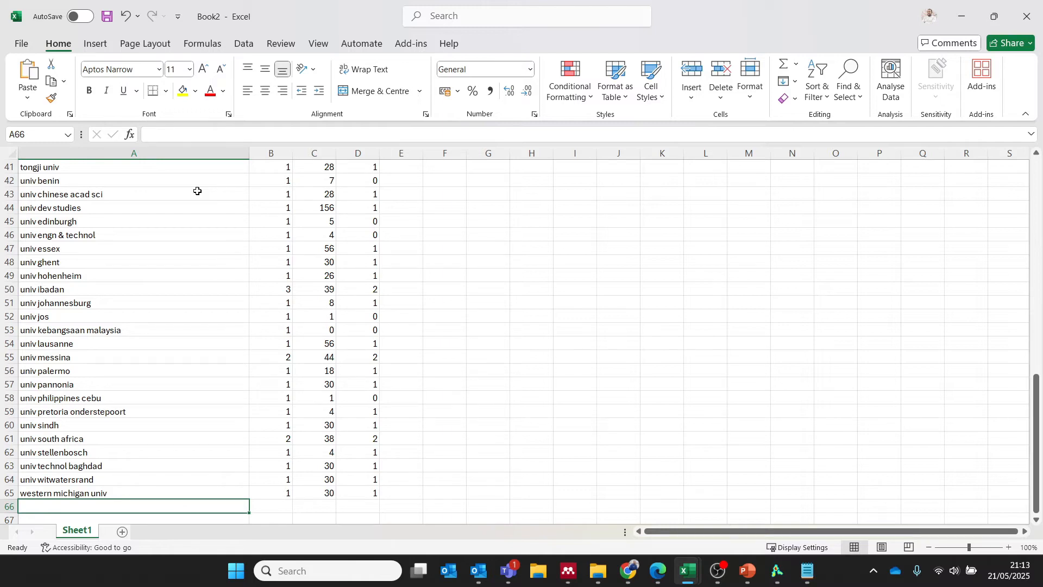
# Step: Review the organization column again from its last entries back up to the header row
pyautogui.press('Down')
pyautogui.press('Down')
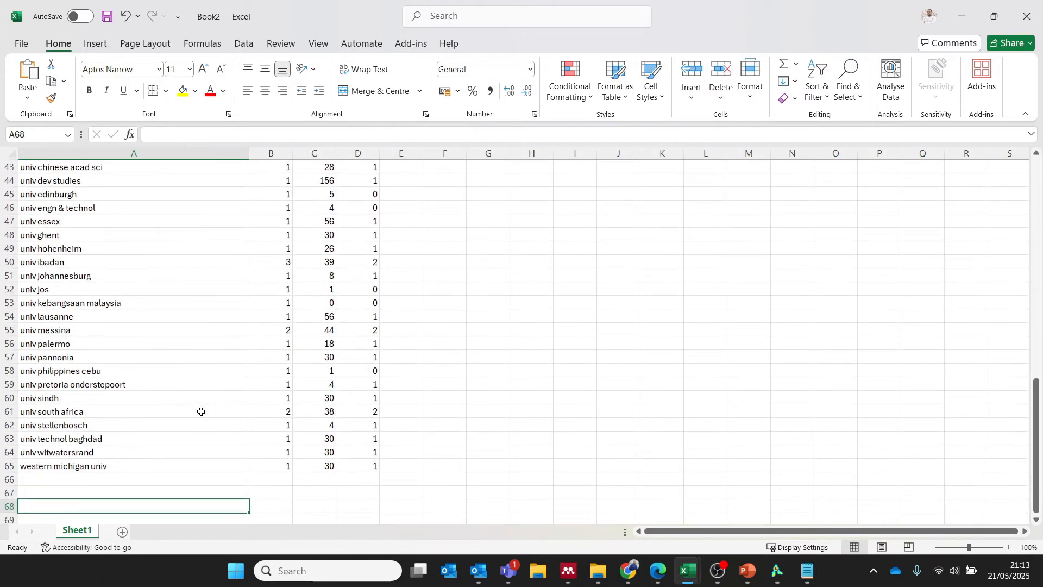
pyautogui.click(177, 456)
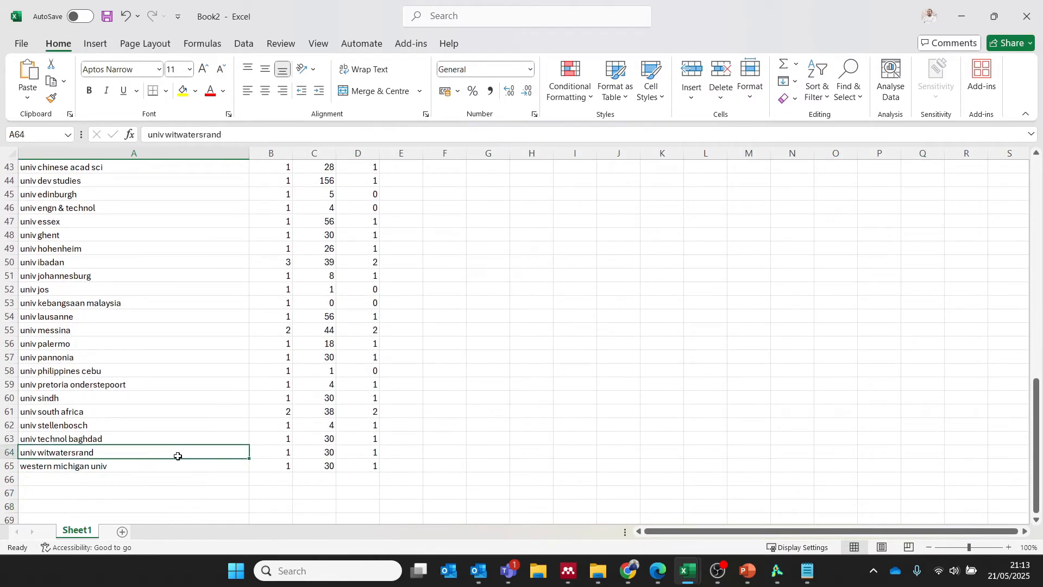
pyautogui.click(177, 465)
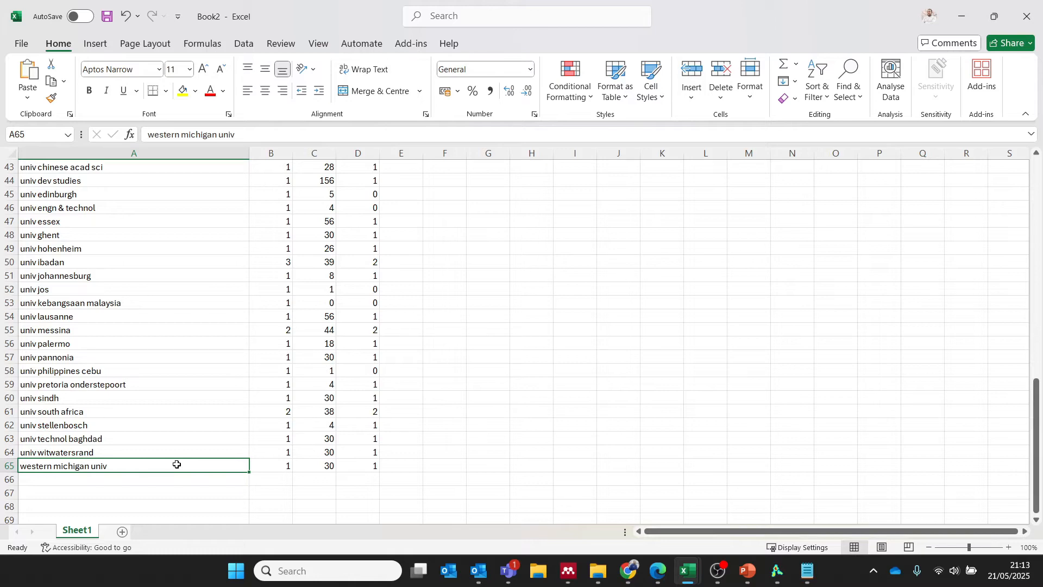
pyautogui.press('Up')
pyautogui.press('Up')
pyautogui.press('Up')
pyautogui.press('Up')
pyautogui.press('Up')
pyautogui.press('Up')
pyautogui.press('Up')
pyautogui.press('Up')
pyautogui.press('Up')
pyautogui.press('Up')
pyautogui.press('Up')
pyautogui.press('Up')
pyautogui.press('Up')
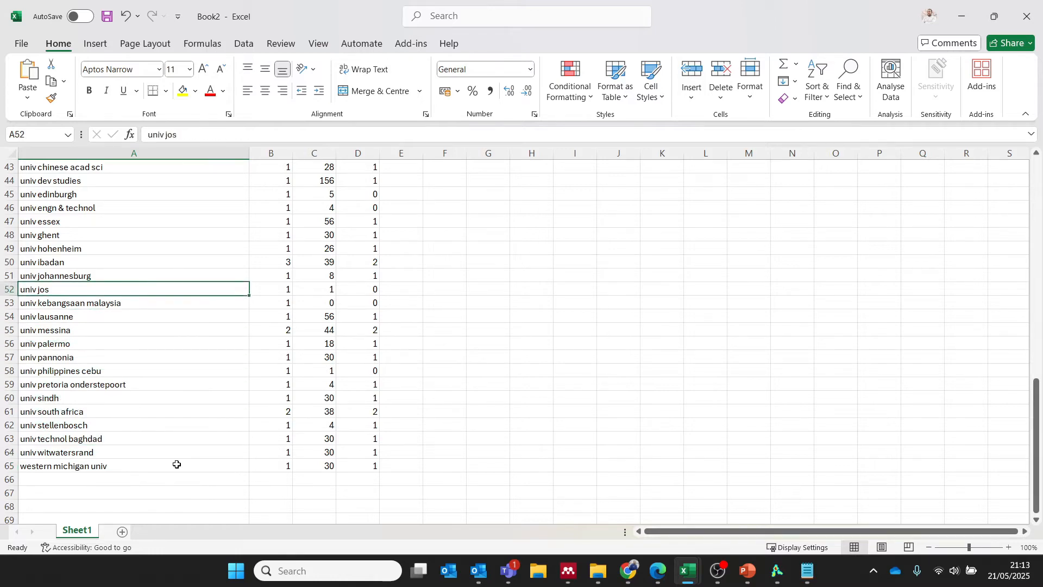
pyautogui.press('Up')
pyautogui.press('Up')
pyautogui.press('Up')
pyautogui.press('Up')
pyautogui.press('Up')
pyautogui.press('Up')
pyautogui.press('Up')
pyautogui.press('Up')
pyautogui.press('Up')
pyautogui.press('Up')
pyautogui.press('Up')
pyautogui.press('Up')
pyautogui.press('Up')
pyautogui.press('Up')
pyautogui.press('Up')
pyautogui.press('Up')
pyautogui.press('Up')
pyautogui.press('Up')
pyautogui.press('Up')
pyautogui.press('Up')
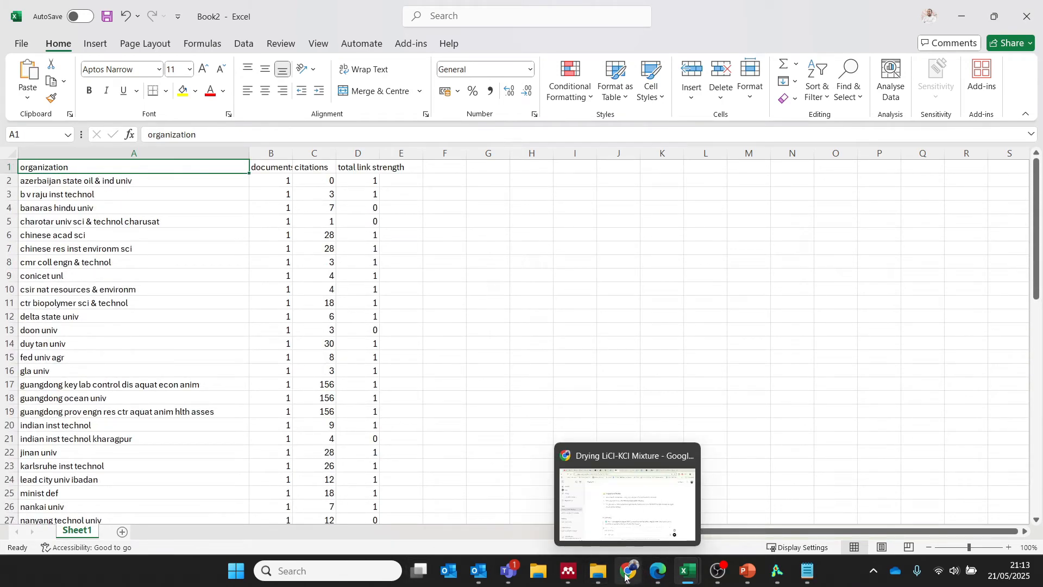
# Step: Switch to the Web of Science results in Edge and shorten the topic query to "oil spillage" by removing AND aquatic
pyautogui.click(658, 572)
pyautogui.click(439, 386)
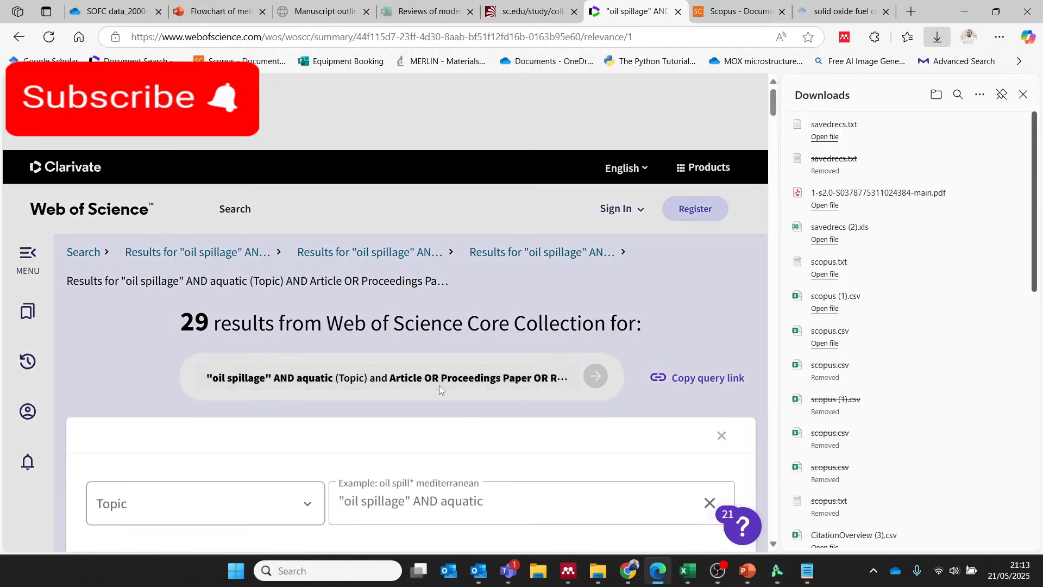
pyautogui.moveTo(774, 97); pyautogui.dragTo(774, 106)
pyautogui.click(391, 395)
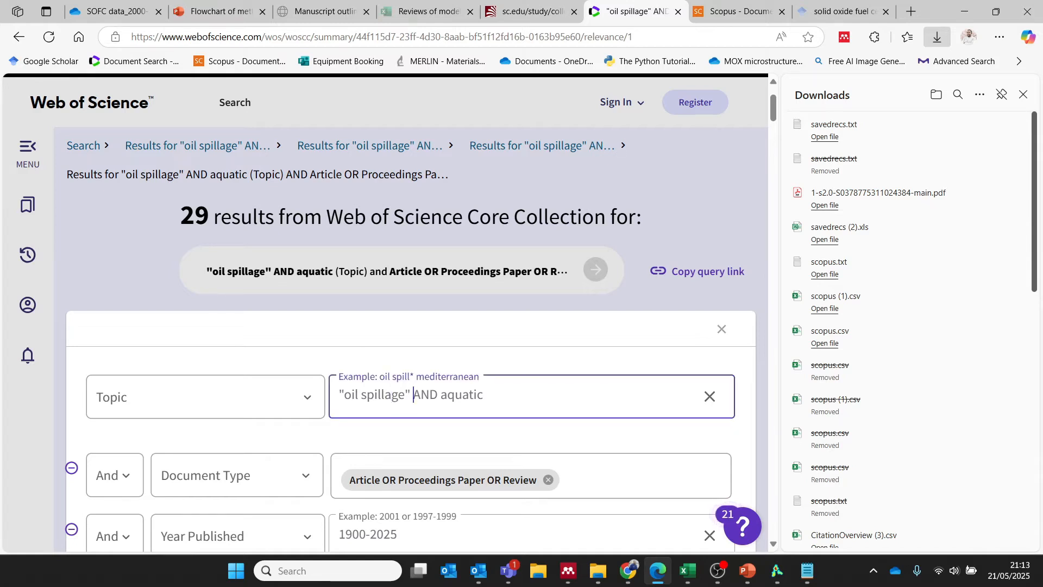
pyautogui.moveTo(414, 394); pyautogui.dragTo(535, 401)
pyautogui.press('BackSpace')
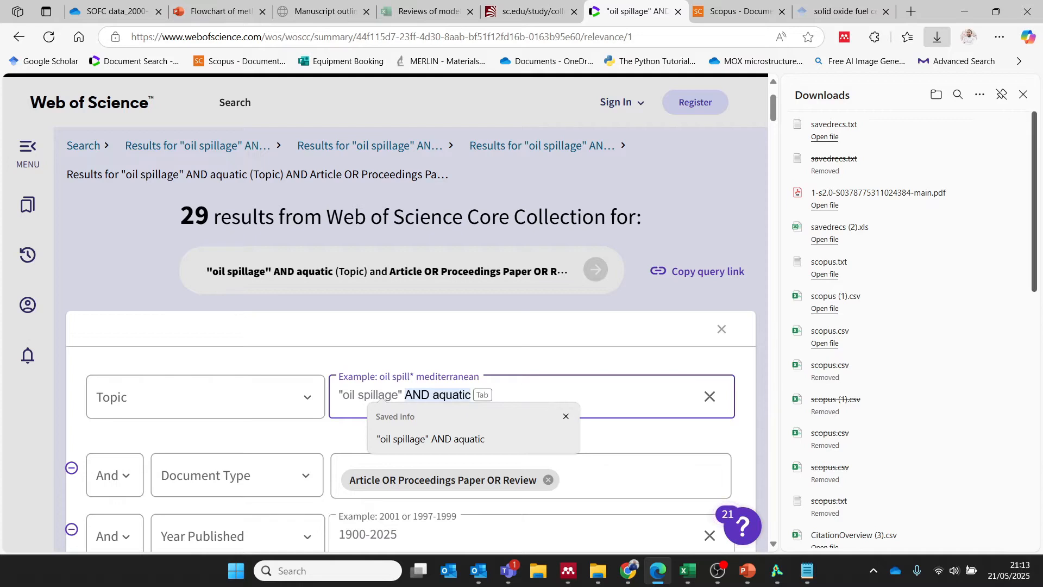
pyautogui.click(565, 416)
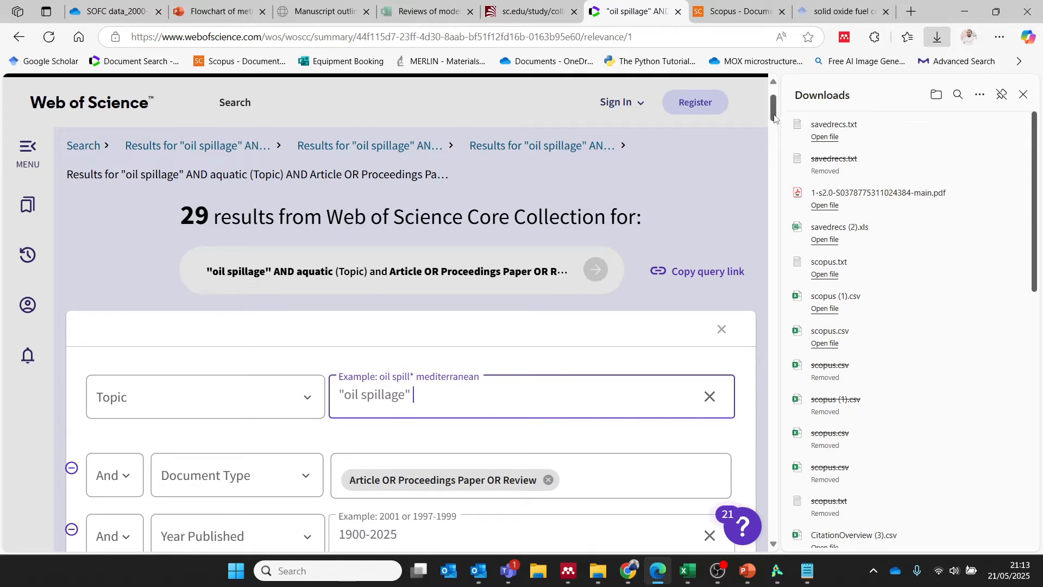
# Step: Remove the Not Topic LAND row from the query and run the search
pyautogui.scroll(-5, 769, 134)
pyautogui.moveTo(768, 131); pyautogui.dragTo(764, 131)
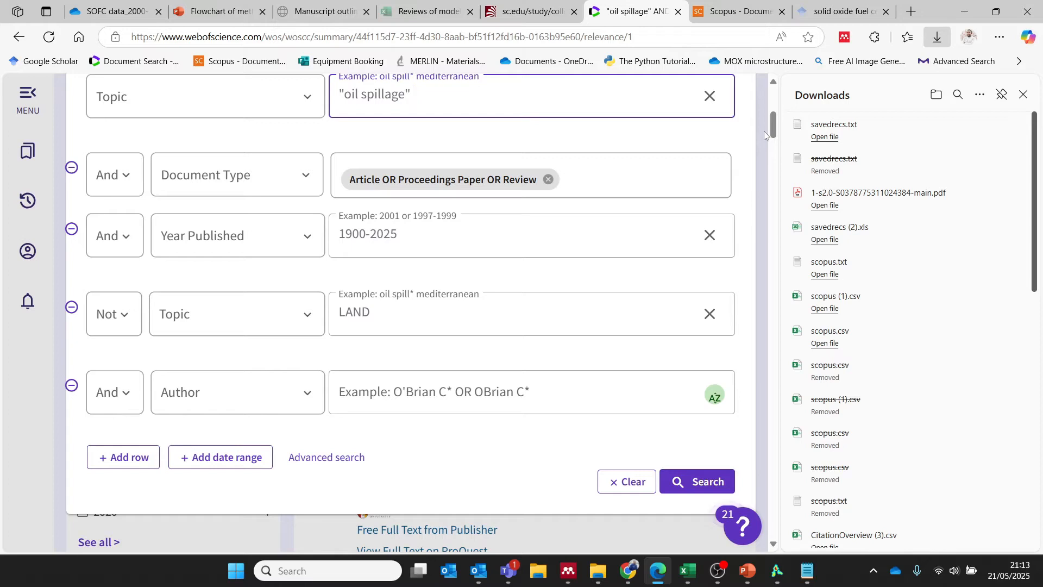
pyautogui.click(709, 315)
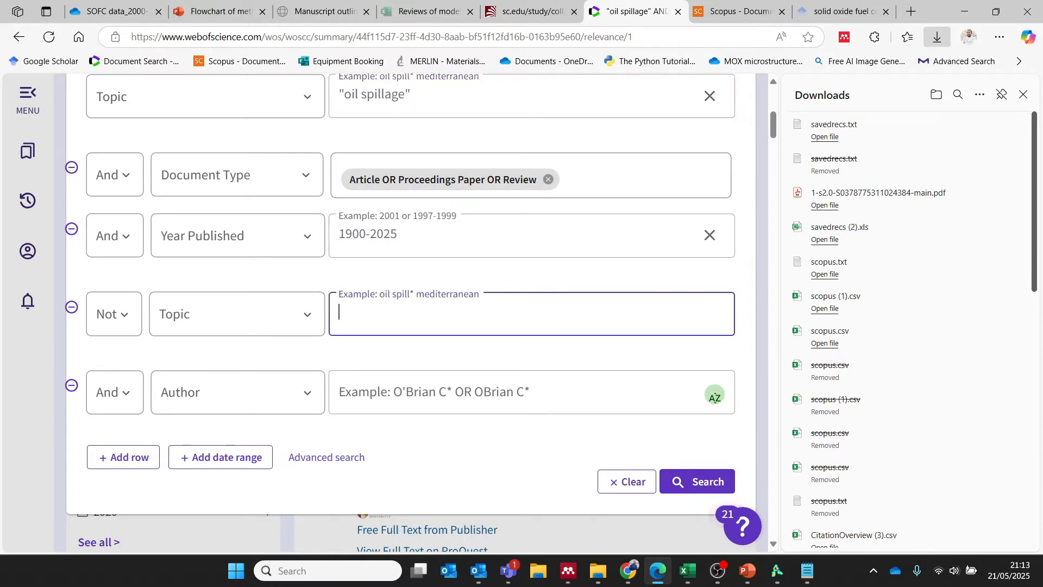
pyautogui.click(70, 308)
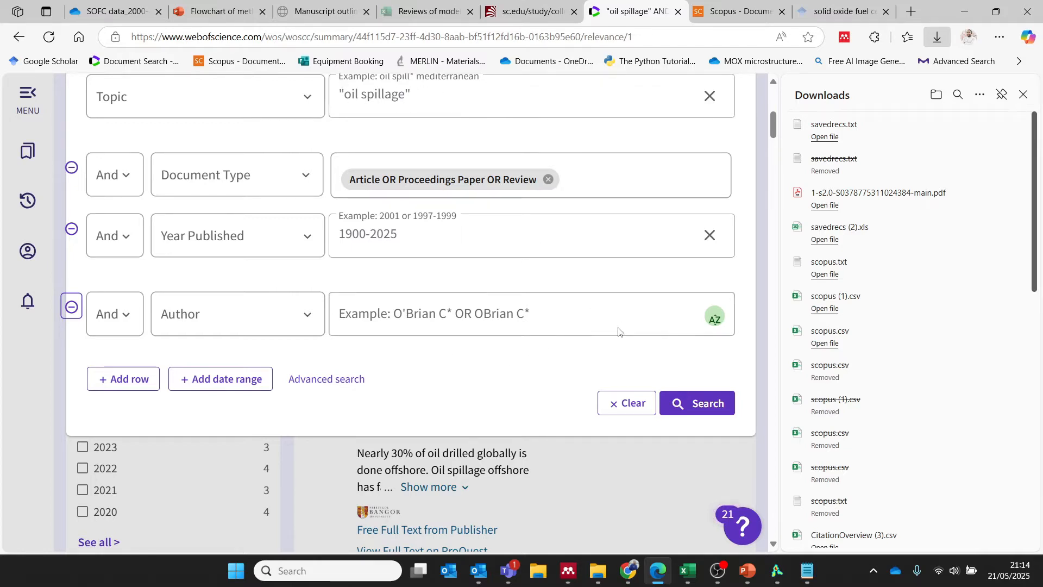
pyautogui.click(692, 413)
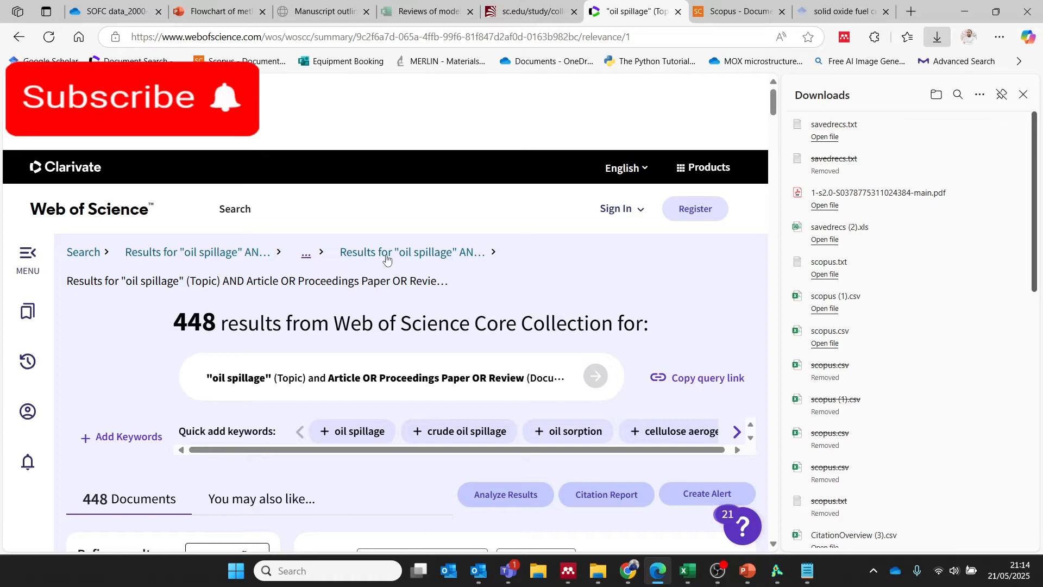
# Step: Replace the topic term with "climate change", run the search and check the number of results
pyautogui.click(431, 382)
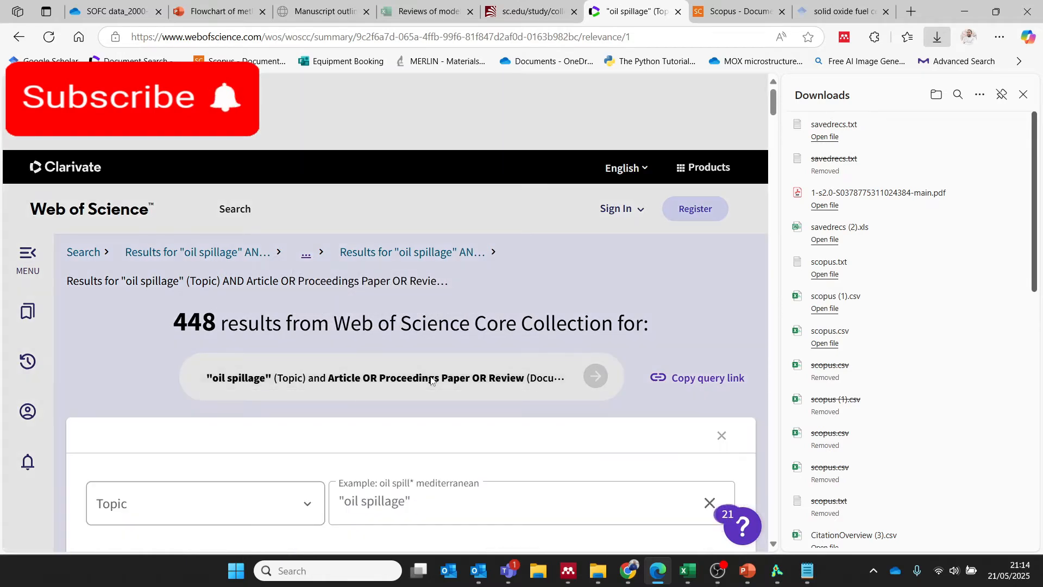
pyautogui.moveTo(774, 113); pyautogui.dragTo(774, 127)
pyautogui.moveTo(407, 244); pyautogui.dragTo(344, 245)
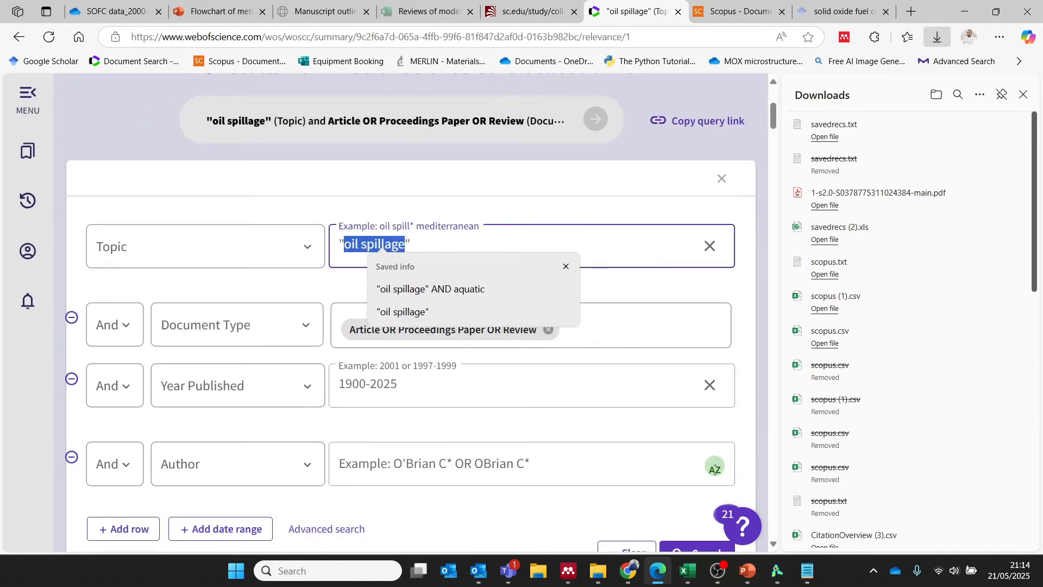
pyautogui.write('climate change')
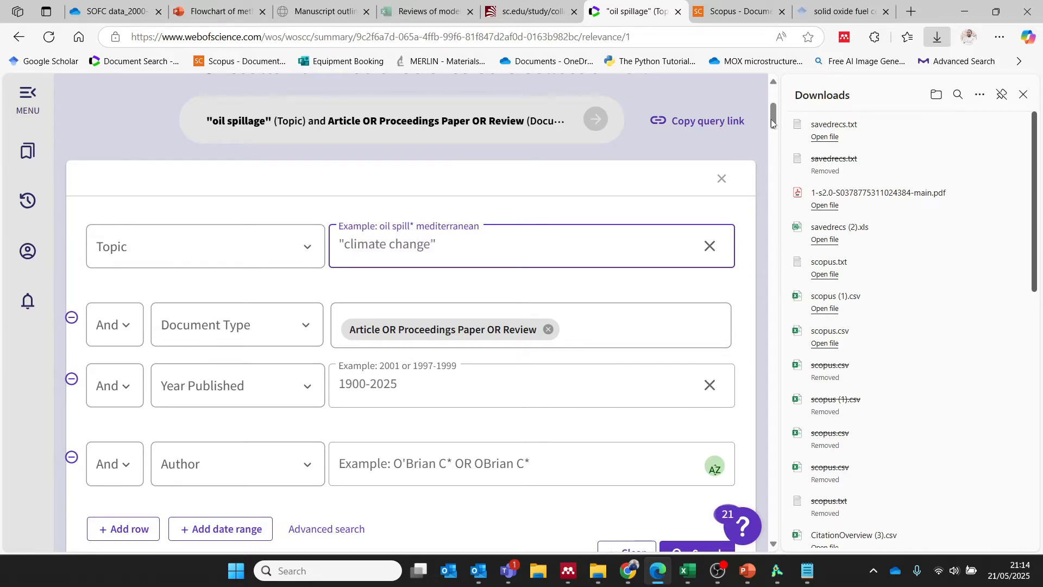
pyautogui.scroll(-3, 773, 114)
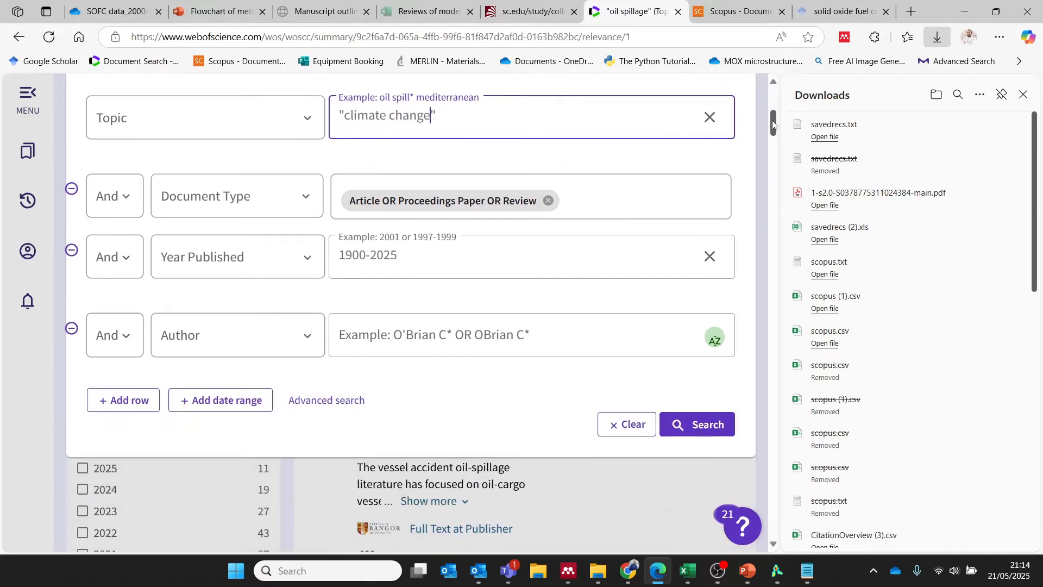
pyautogui.click(682, 410)
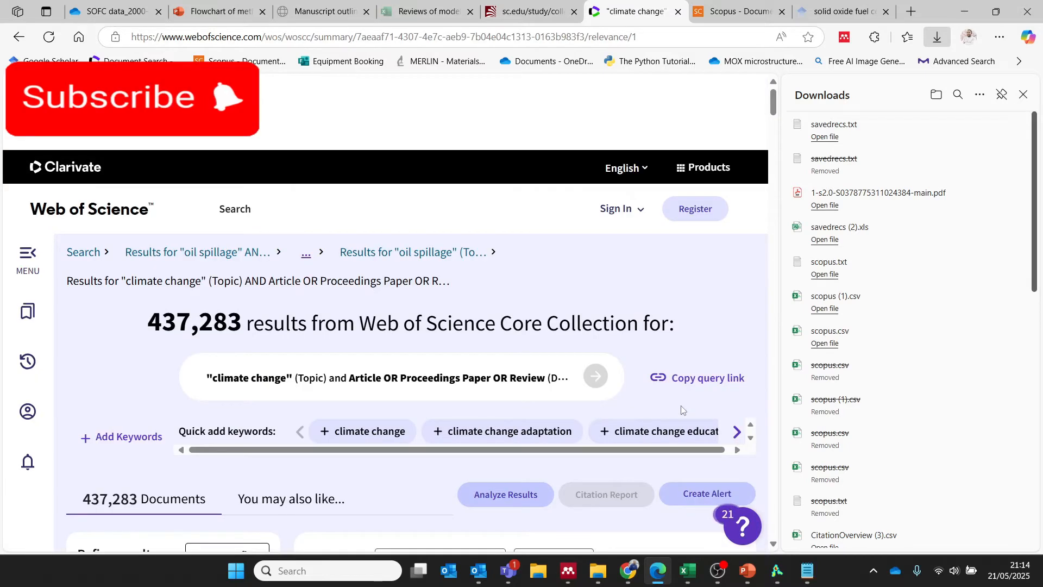
pyautogui.moveTo(148, 322); pyautogui.dragTo(239, 339)
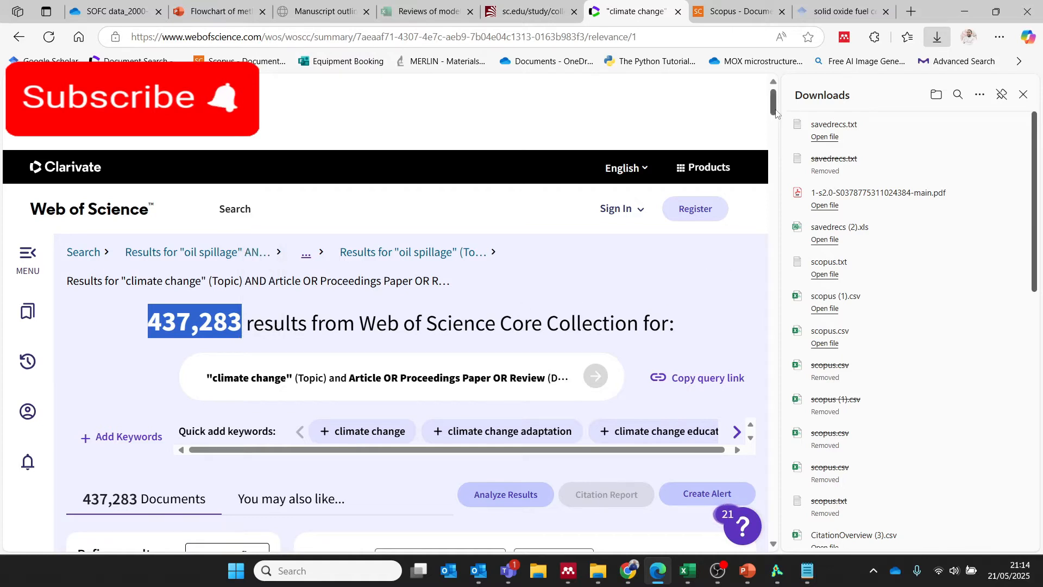
pyautogui.scroll(-2, 777, 115)
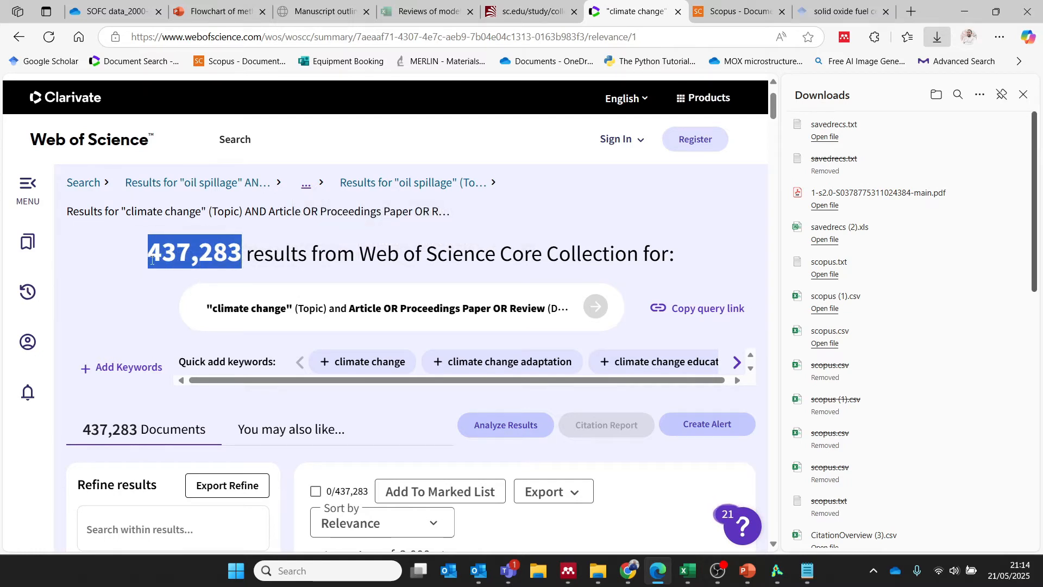
# Step: Restrict the year published of the climate change query to 2020-2025 and run the search
pyautogui.click(374, 312)
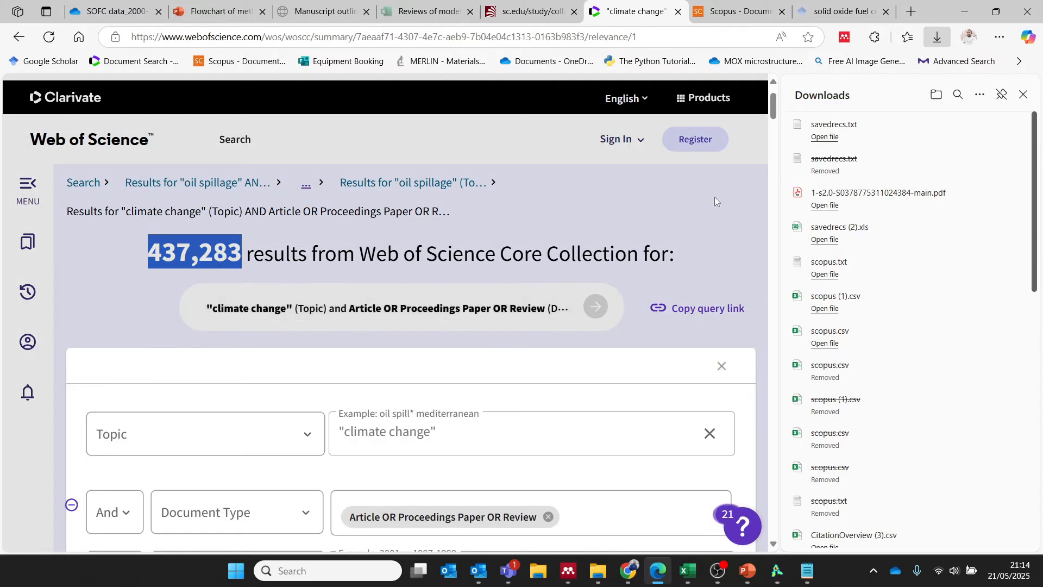
pyautogui.moveTo(775, 113); pyautogui.dragTo(776, 132)
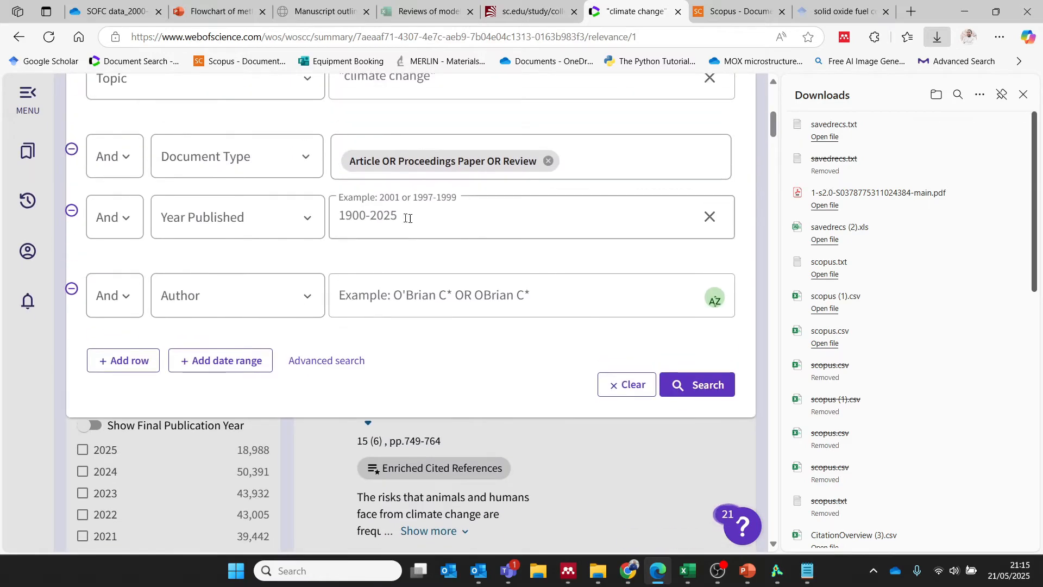
pyautogui.doubleClick(339, 217)
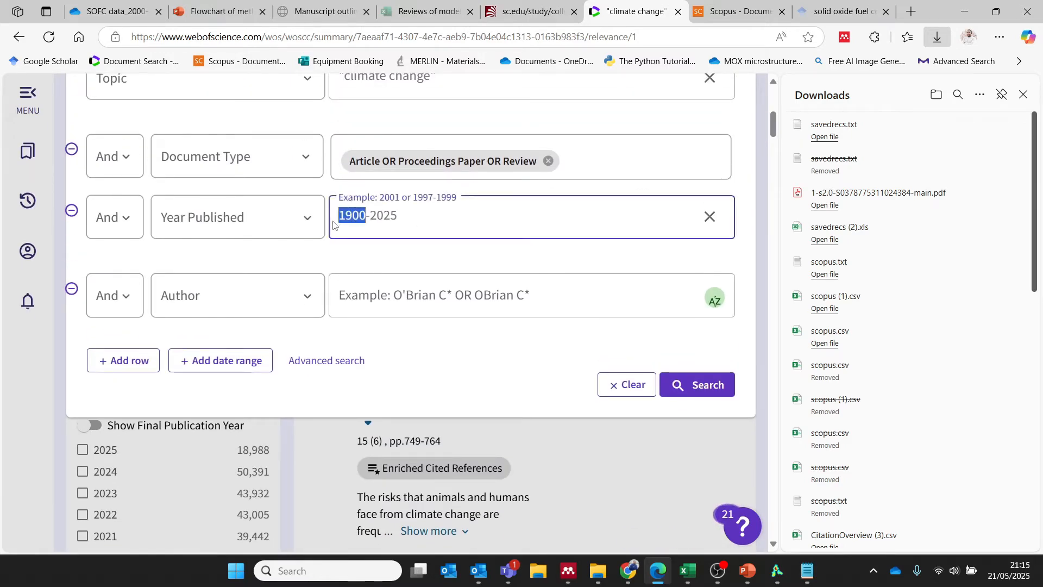
pyautogui.write('2020')
pyautogui.click(681, 387)
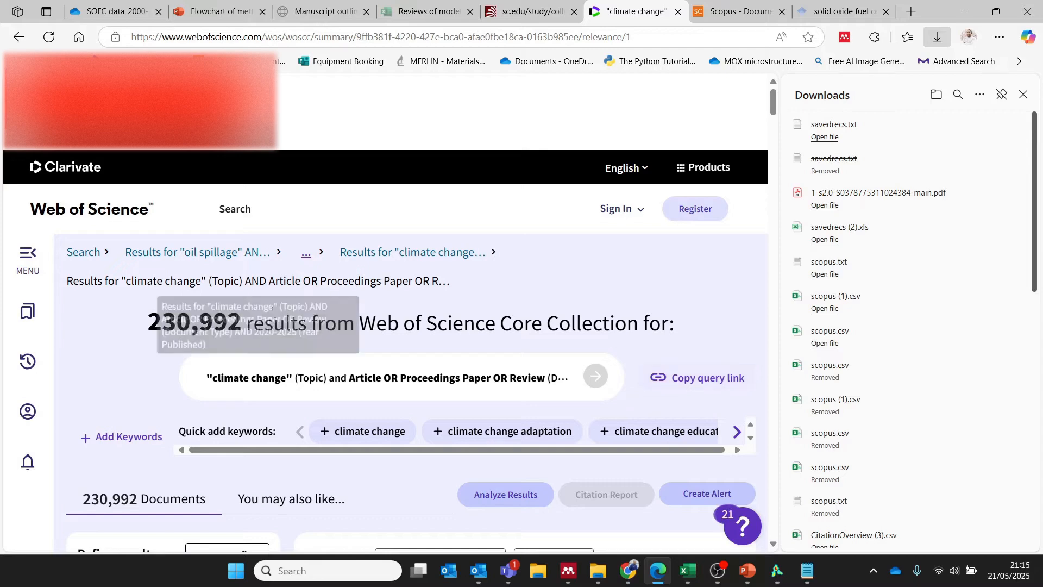
# Step: Narrow the topic term to "climate change mitigation" and run the search
pyautogui.click(409, 377)
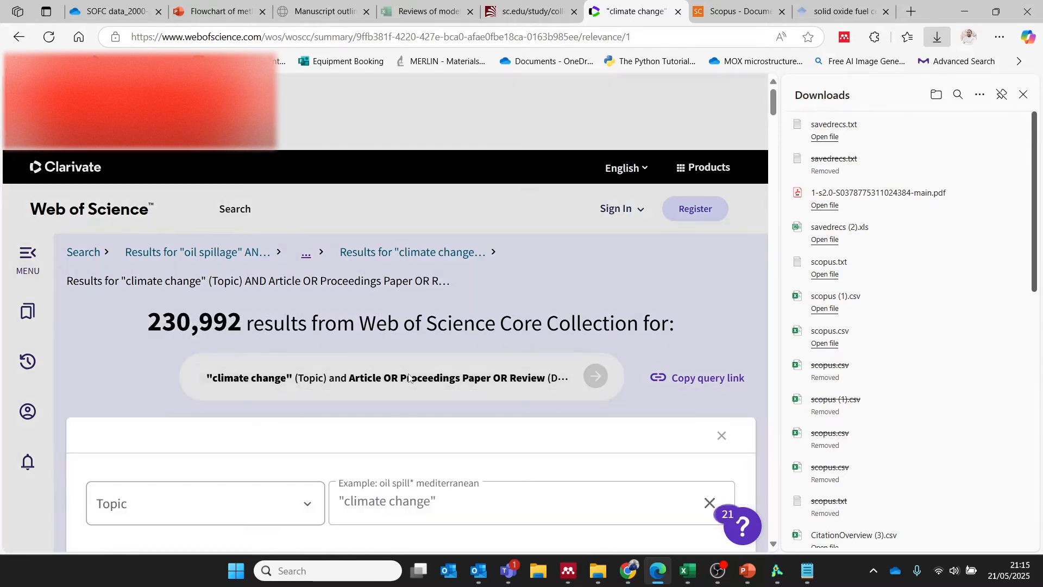
pyautogui.moveTo(772, 97); pyautogui.dragTo(772, 109)
pyautogui.click(431, 292)
pyautogui.write('mitigation')
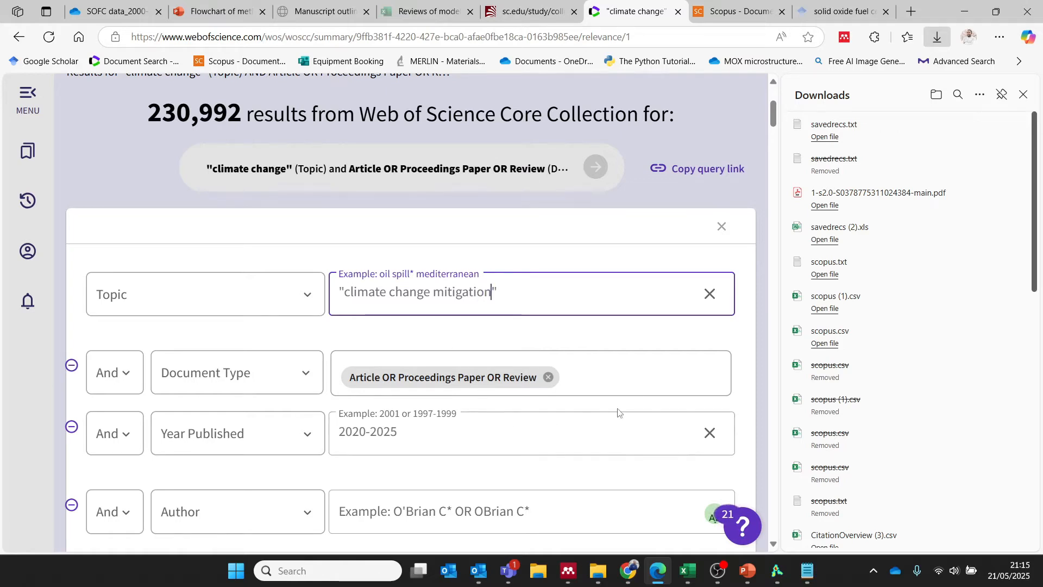
pyautogui.scroll(-5, 778, 120)
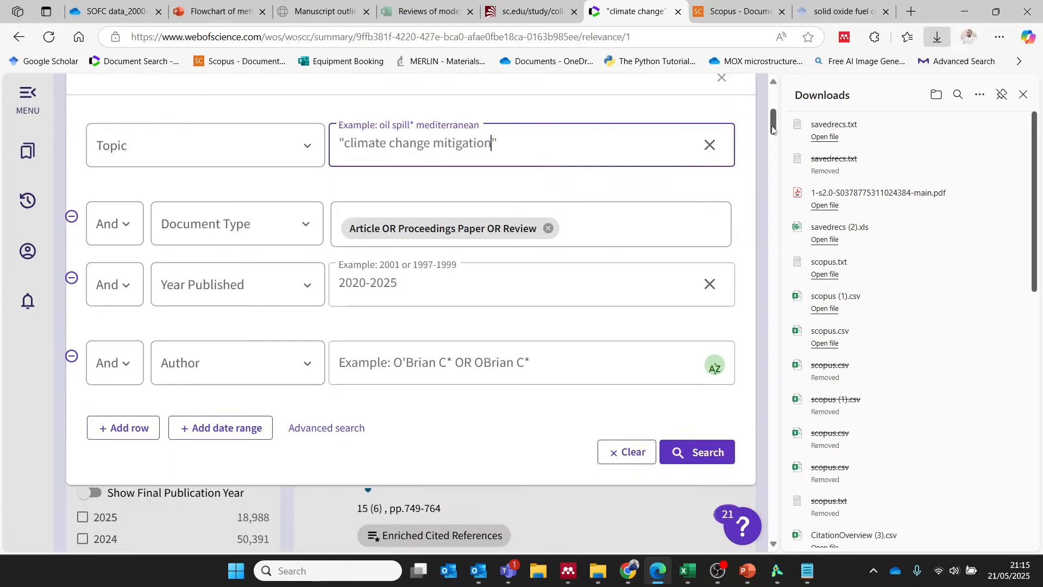
pyautogui.click(686, 355)
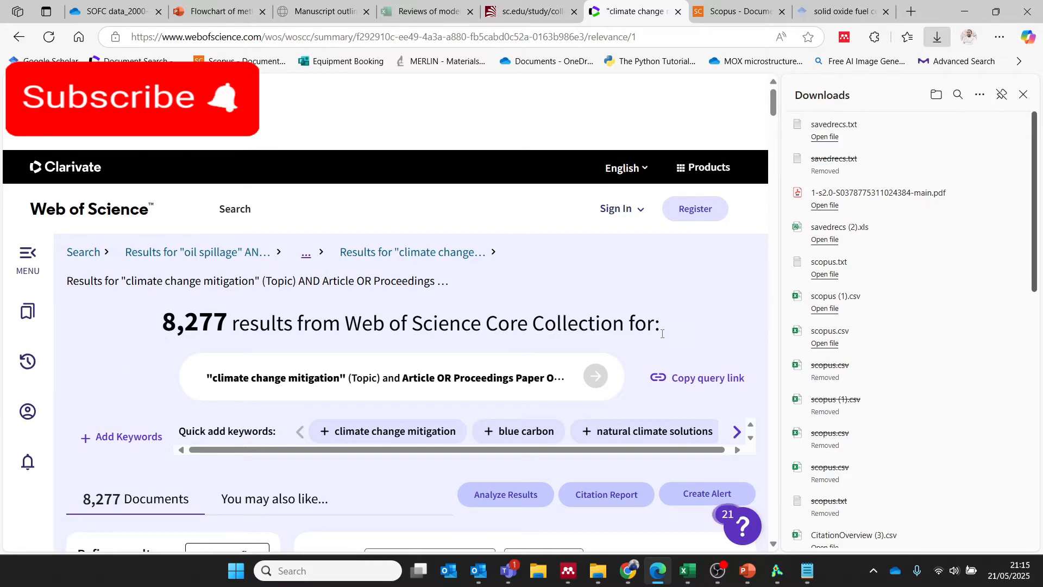
# Step: Change the search field for "climate change mitigation" from Topic to Title and run the search
pyautogui.click(417, 380)
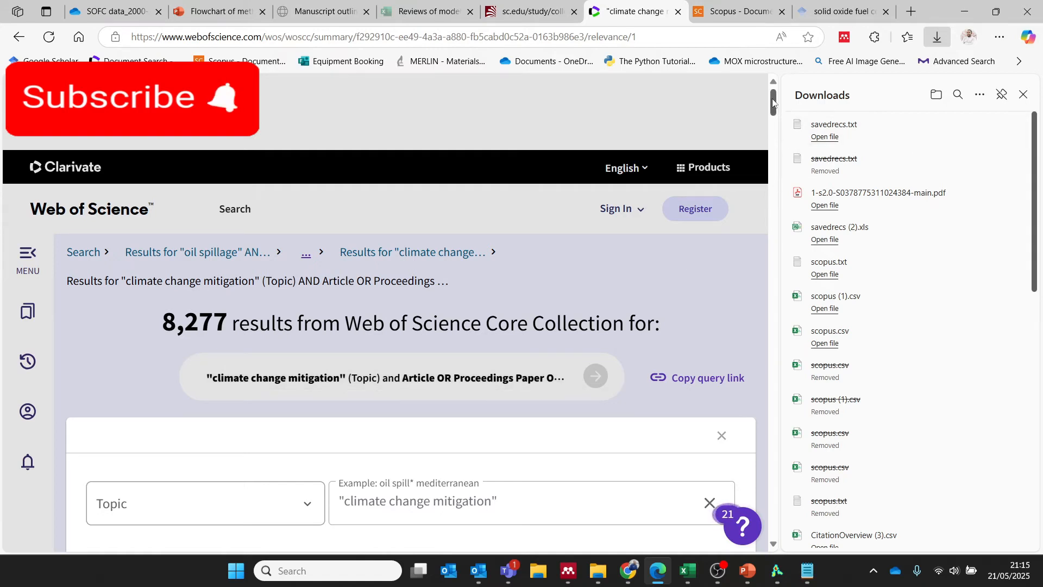
pyautogui.moveTo(774, 103); pyautogui.dragTo(774, 123)
pyautogui.click(305, 157)
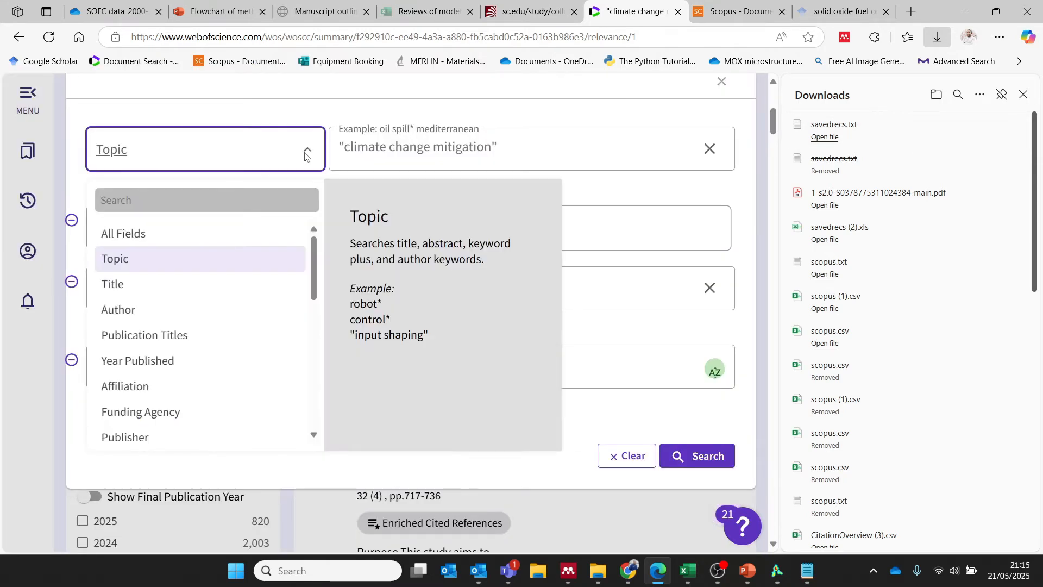
pyautogui.click(163, 291)
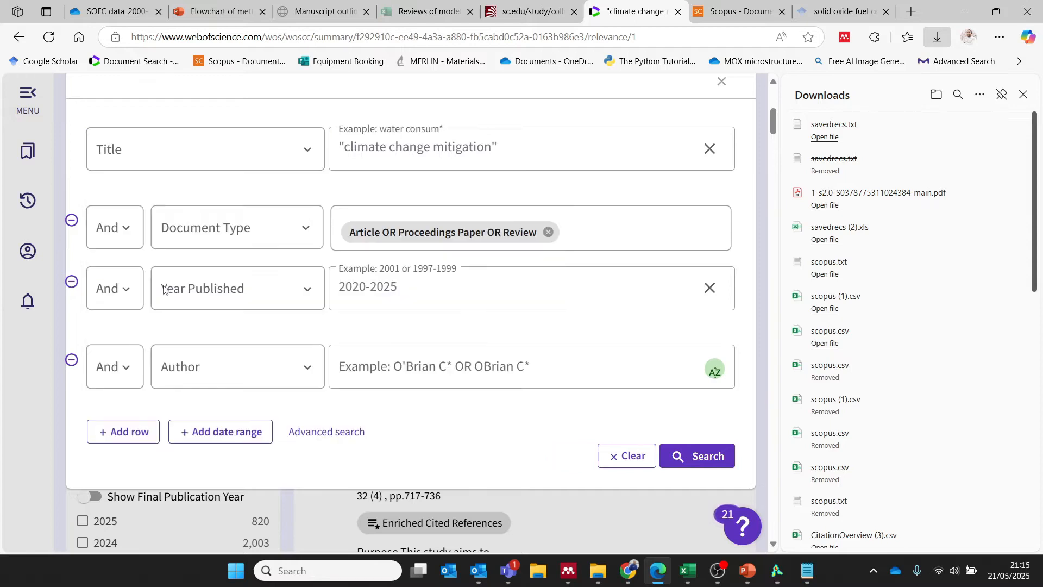
pyautogui.click(699, 458)
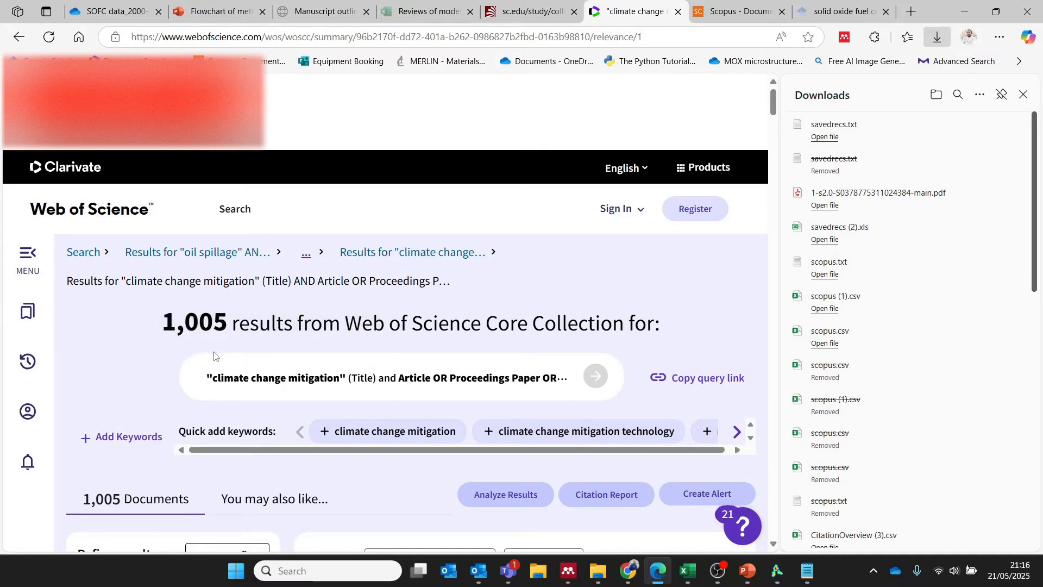
# Step: Set the search field for "climate change mitigation" back to Topic and rerun the search
pyautogui.click(328, 379)
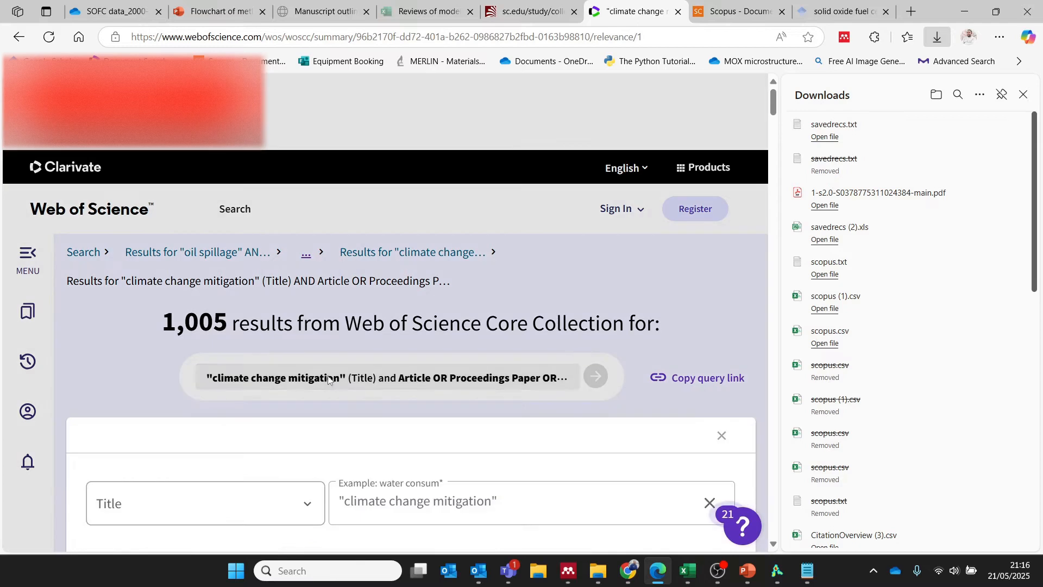
pyautogui.click(302, 507)
pyautogui.click(117, 359)
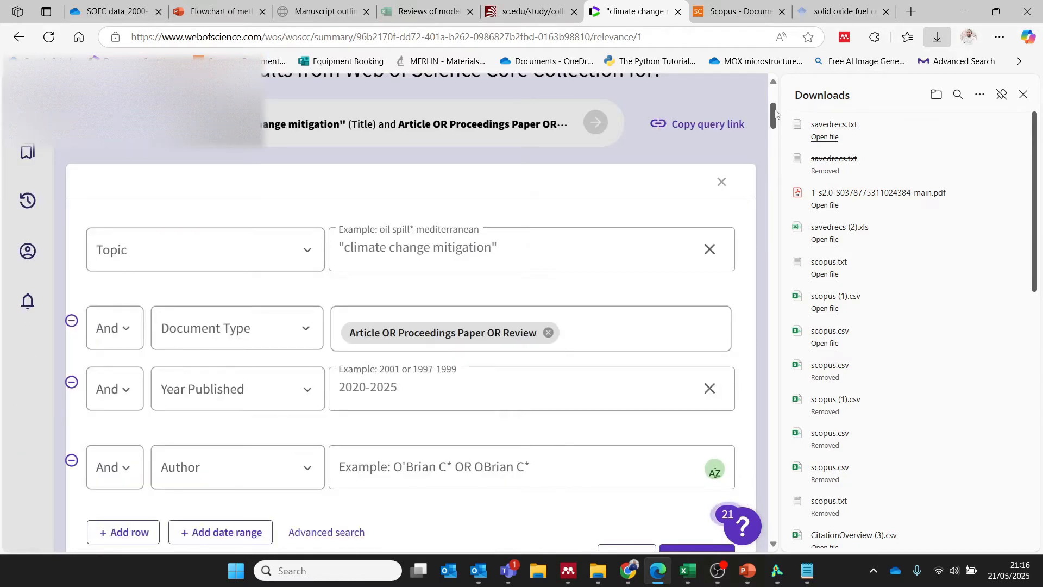
pyautogui.scroll(-5, 778, 113)
pyautogui.click(701, 277)
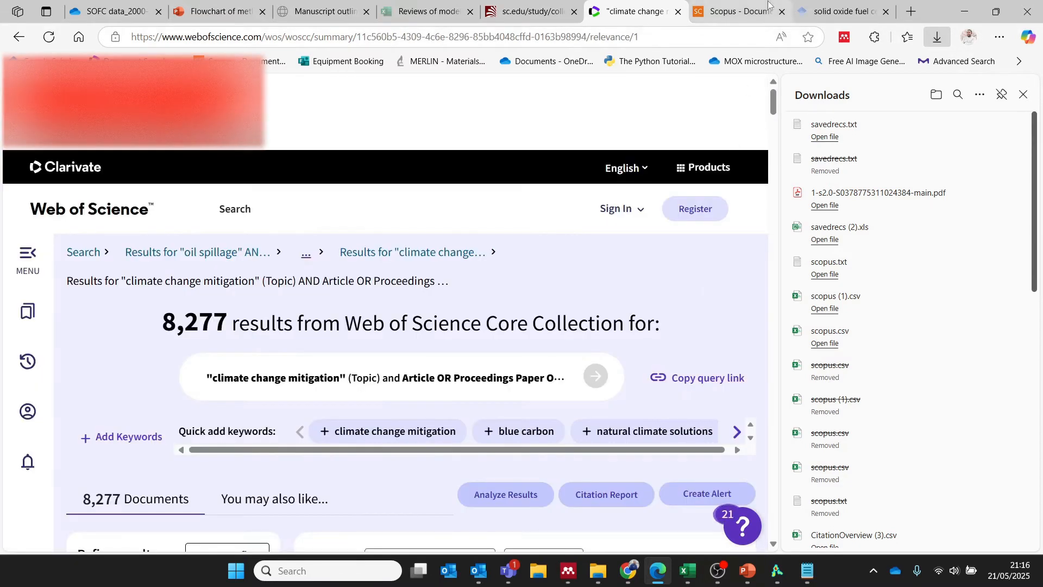
# Step: Highlight the total results count for the "climate change mitigation" search and close the Downloads pane
pyautogui.moveTo(772, 108); pyautogui.dragTo(773, 111)
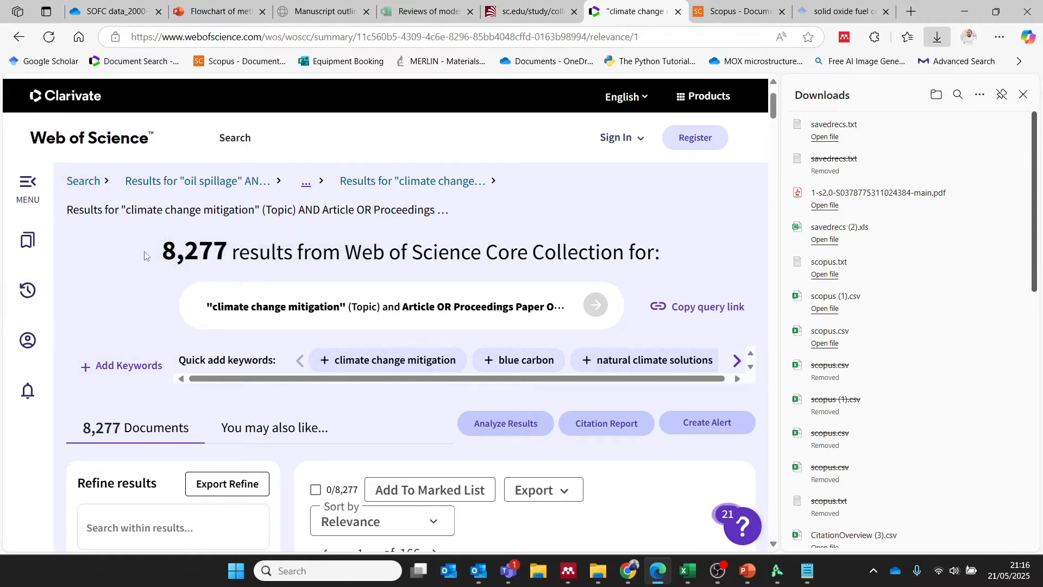
pyautogui.moveTo(162, 251); pyautogui.dragTo(228, 251)
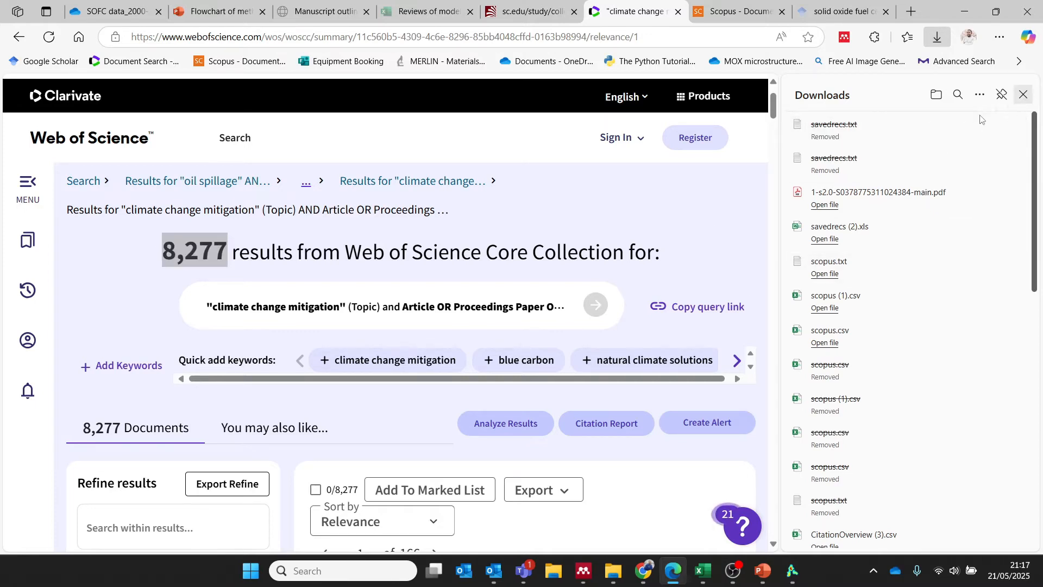
pyautogui.click(1023, 94)
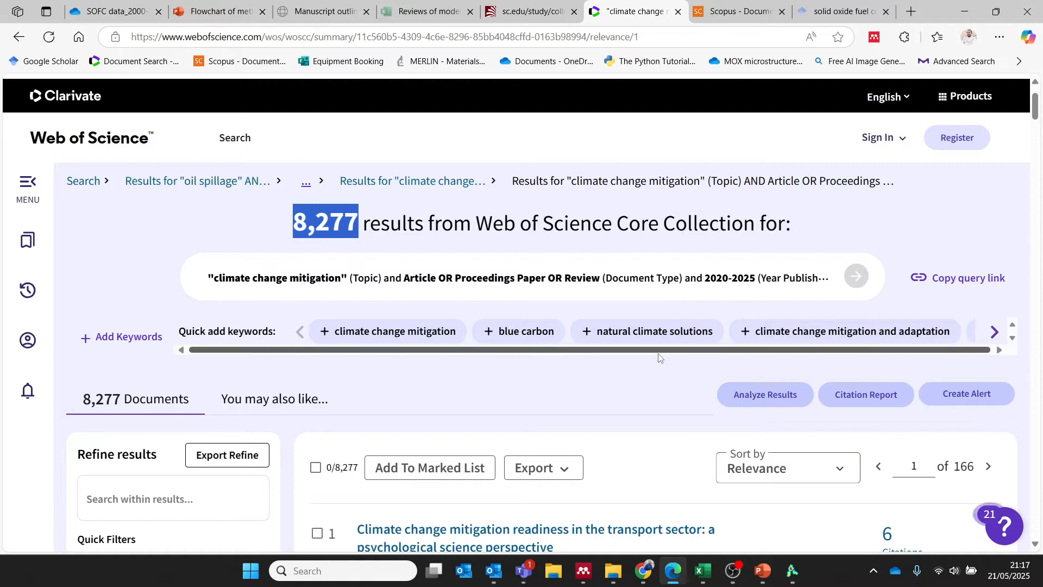
# Step: Export records 1 to 1000 as a tab delimited file with Full Record content
pyautogui.click(556, 478)
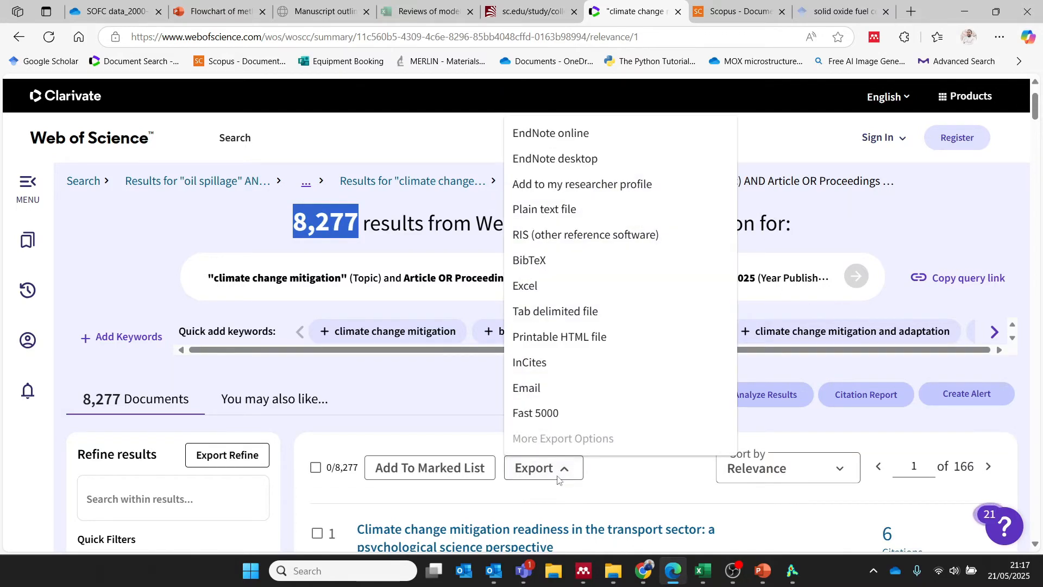
pyautogui.click(543, 314)
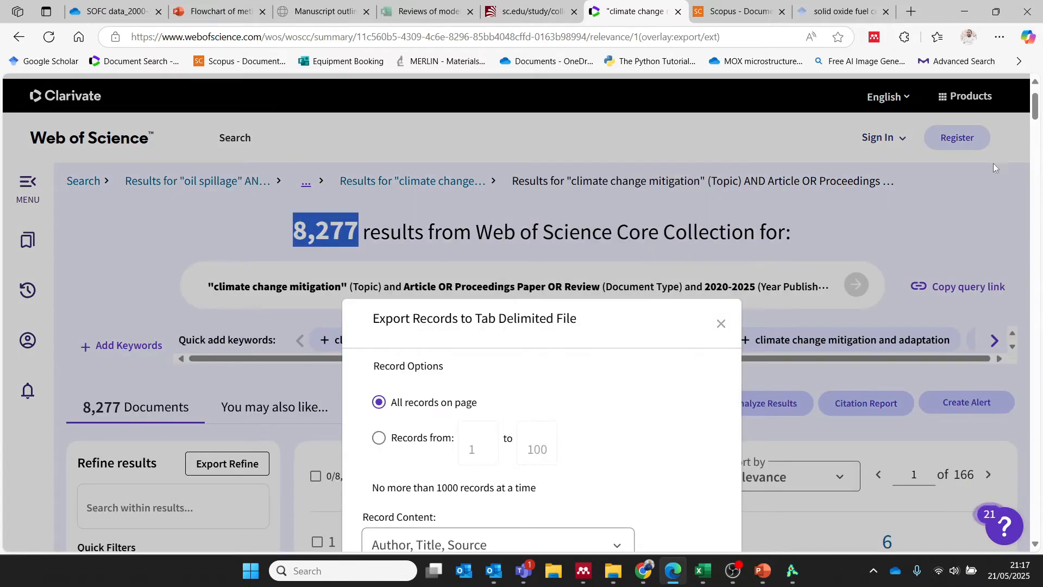
pyautogui.moveTo(1034, 117); pyautogui.dragTo(1033, 125)
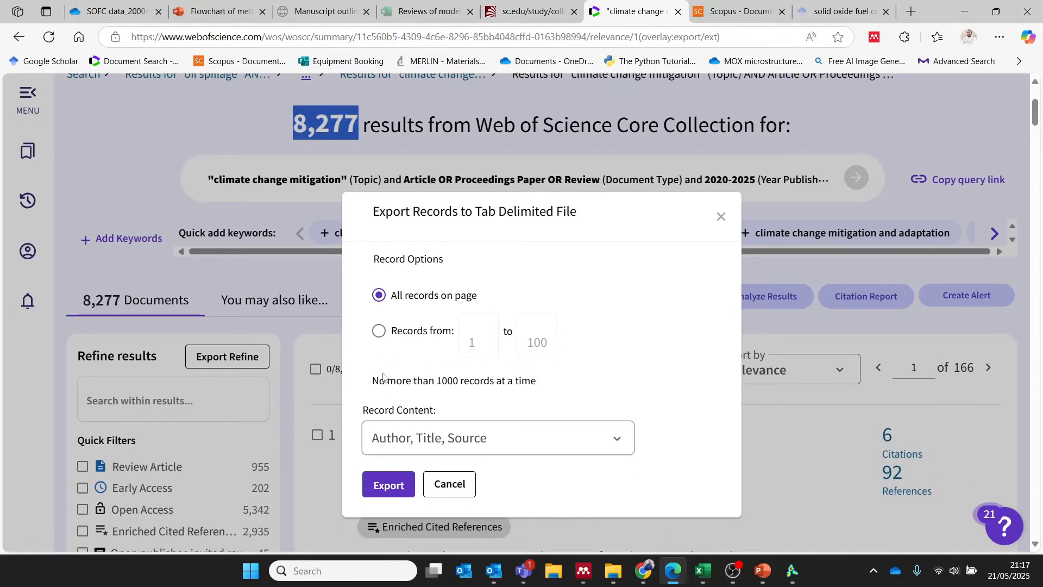
pyautogui.click(379, 331)
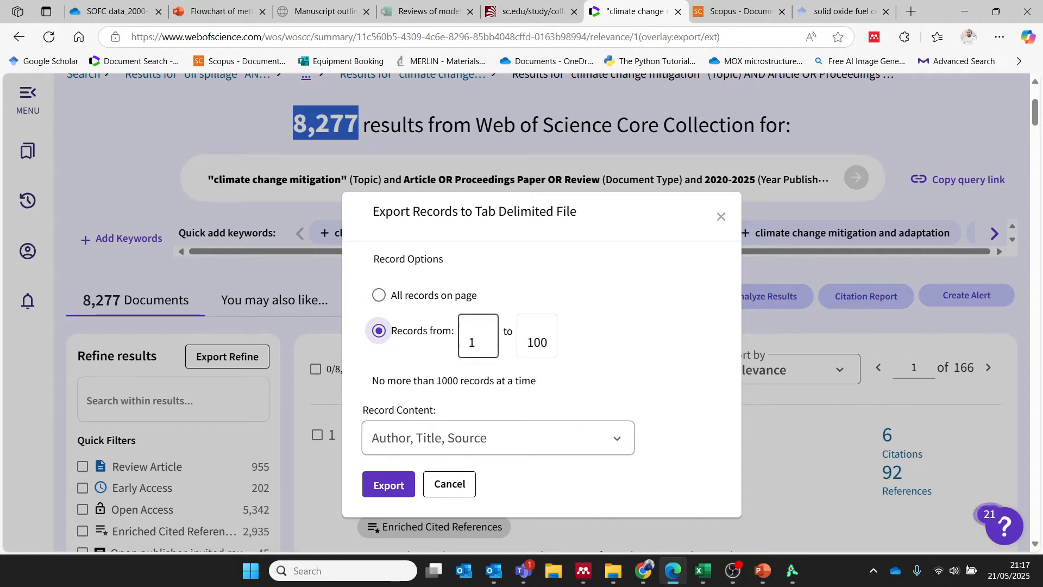
pyautogui.click(546, 343)
pyautogui.write('0')
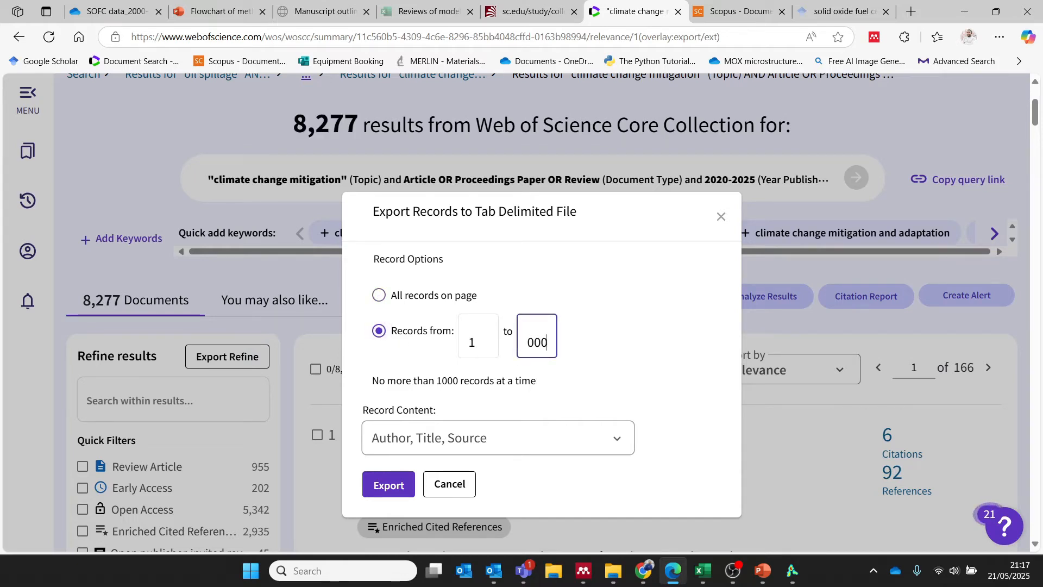
pyautogui.doubleClick(519, 349)
pyautogui.click(392, 448)
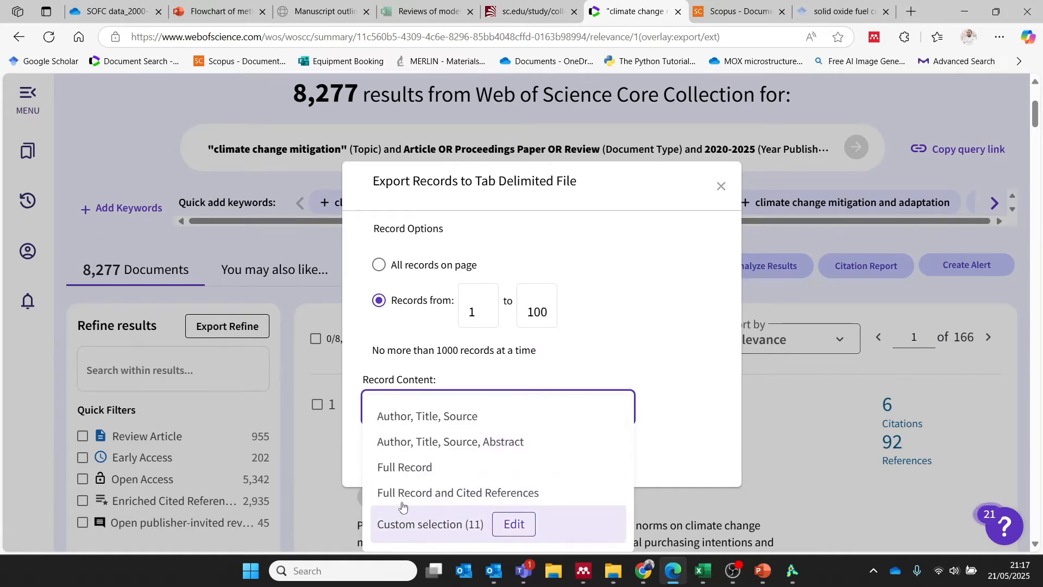
pyautogui.click(395, 468)
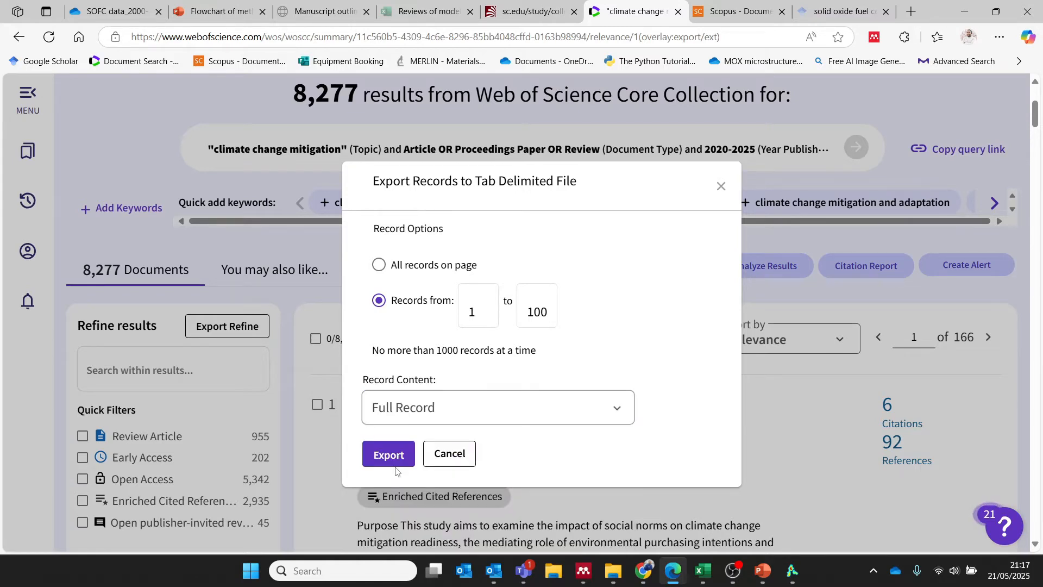
pyautogui.click(392, 462)
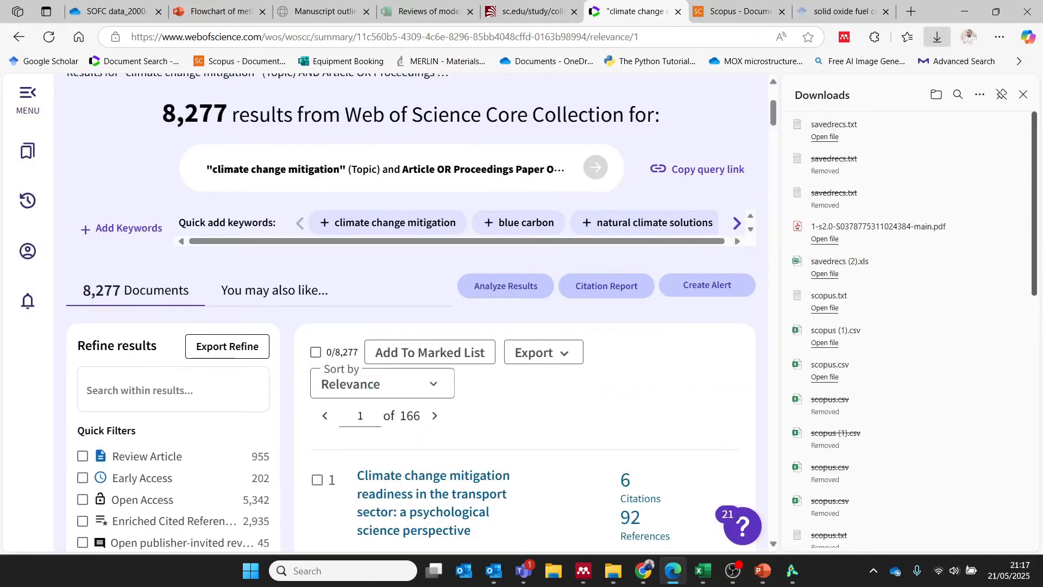
# Step: Start another tab delimited export and set its record range from 1001 to 2000
pyautogui.click(543, 352)
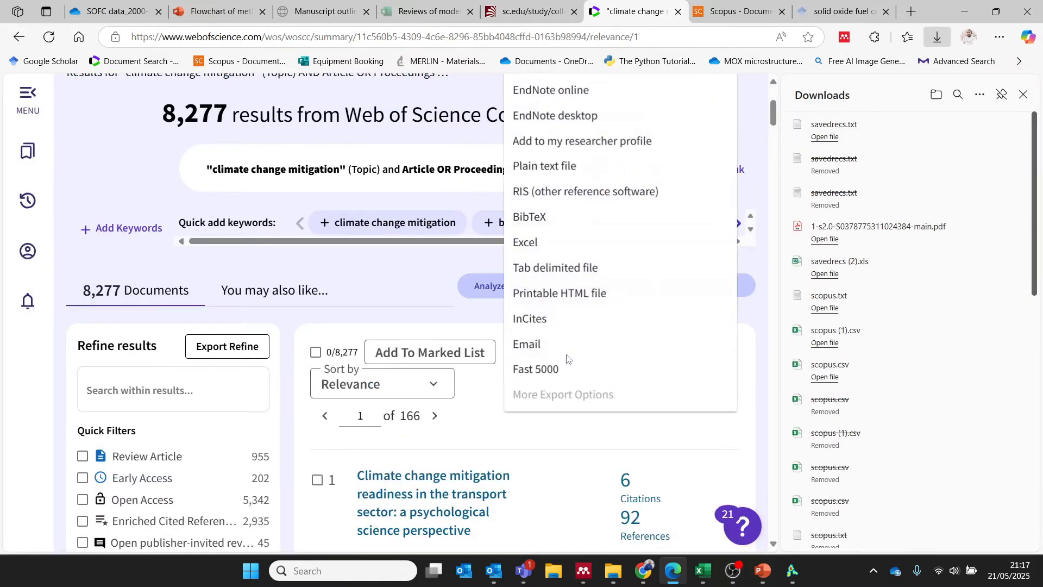
pyautogui.click(548, 268)
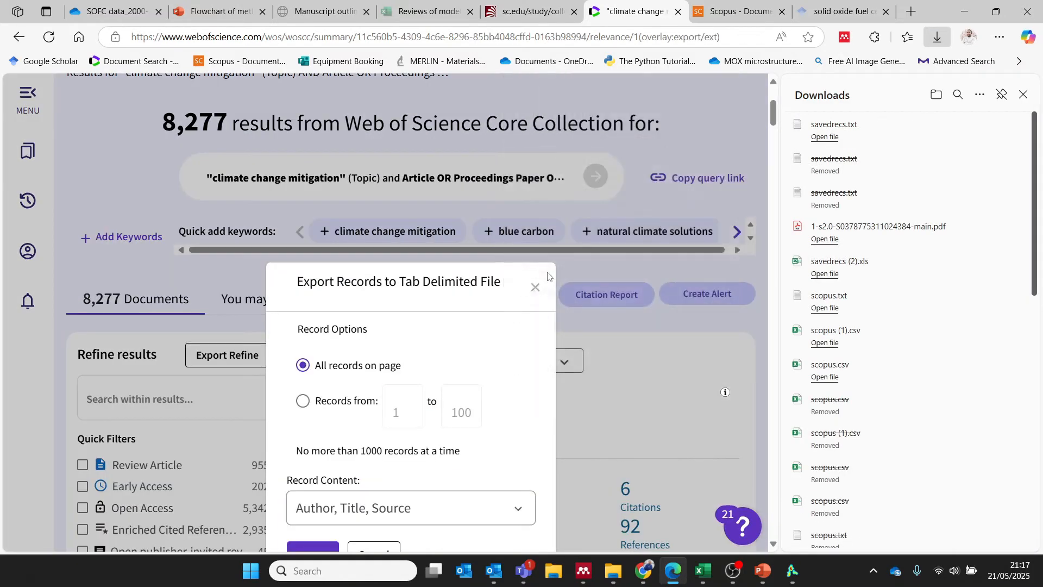
pyautogui.click(302, 403)
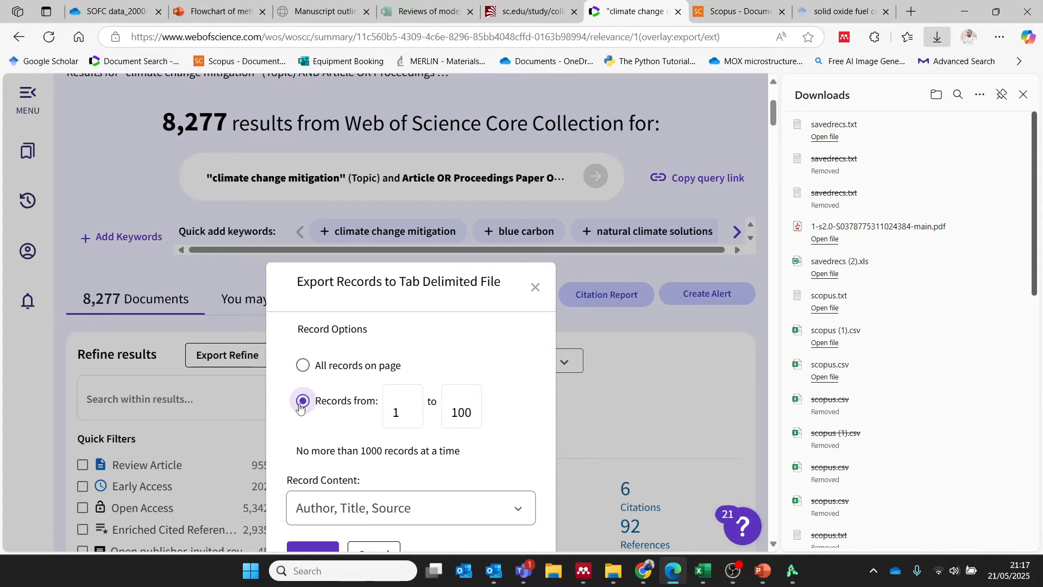
pyautogui.click(394, 416)
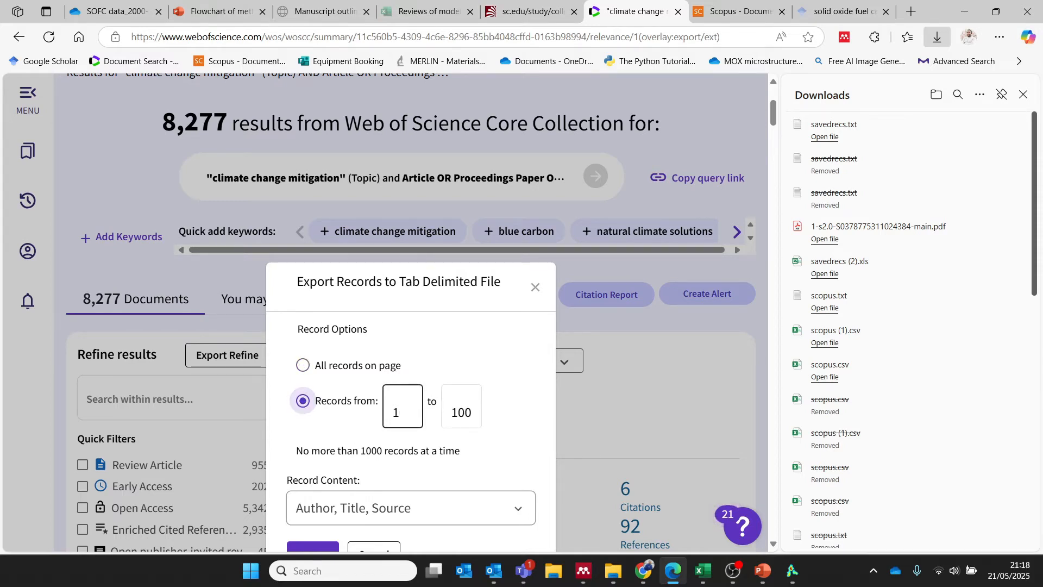
pyautogui.doubleClick(397, 413)
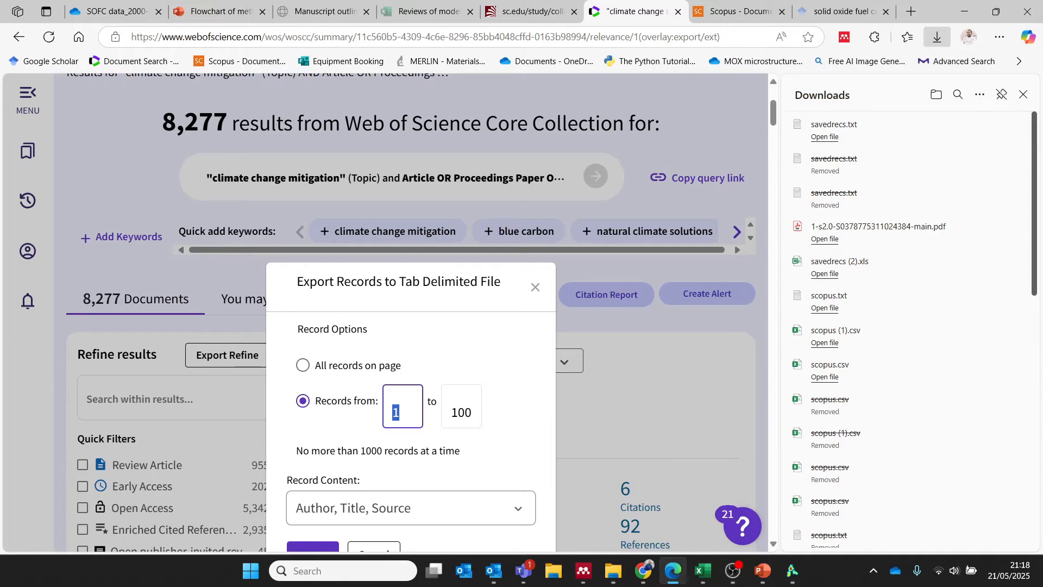
pyautogui.write('1')
pyautogui.write('00')
pyautogui.write('1')
pyautogui.click(458, 413)
pyautogui.moveTo(458, 413); pyautogui.dragTo(451, 418)
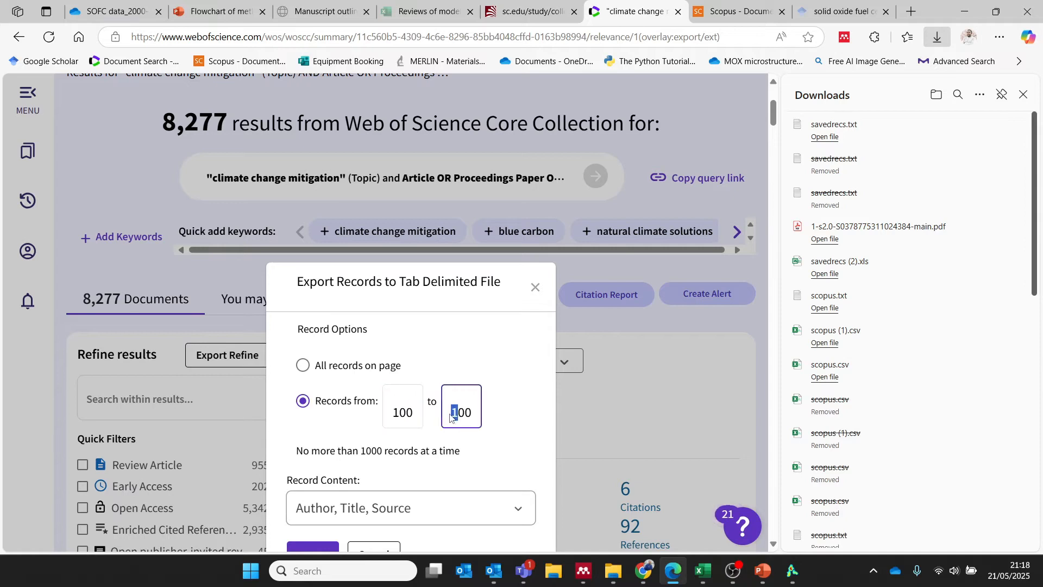
pyautogui.write('2')
# Step: Check the complete start and end numbers entered for the export's record range
pyautogui.click(394, 413)
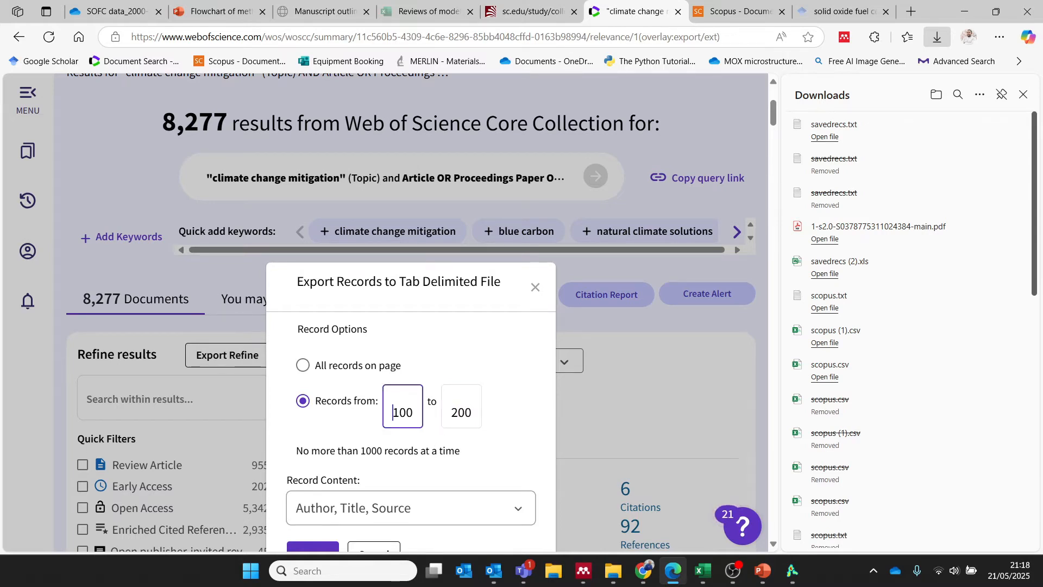
pyautogui.press('Right')
pyautogui.press('Right')
pyautogui.press('Right')
pyautogui.write('1')
pyautogui.click(406, 423)
pyautogui.press('Right')
pyautogui.press('Right')
pyautogui.press('Right')
pyautogui.press('Right')
pyautogui.click(458, 413)
pyautogui.press('Right')
pyautogui.press('Right')
pyautogui.press('Right')
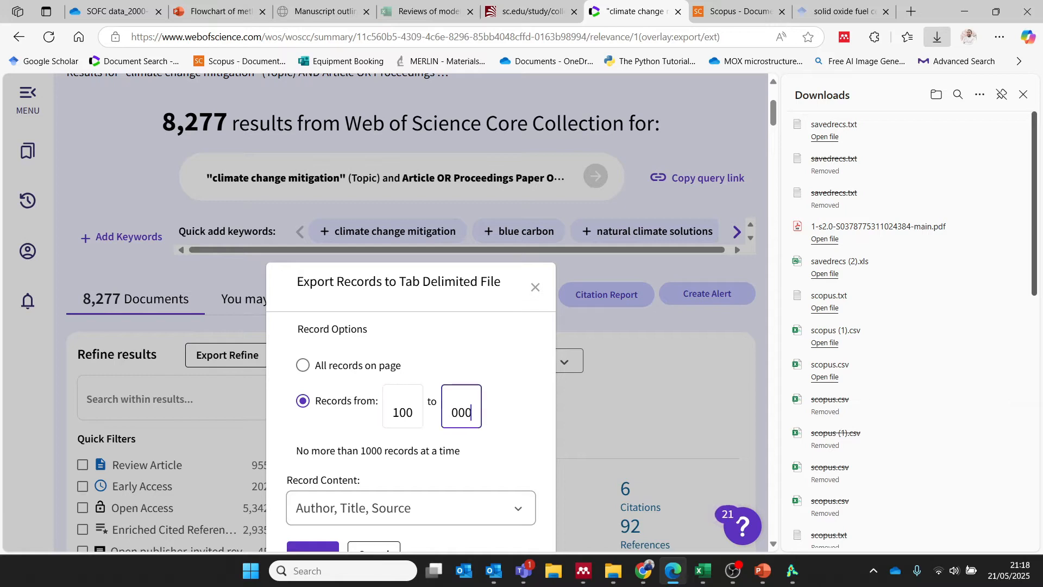
# Step: Set the record content to Full Record and export records 1001 to 2000
pyautogui.click(517, 513)
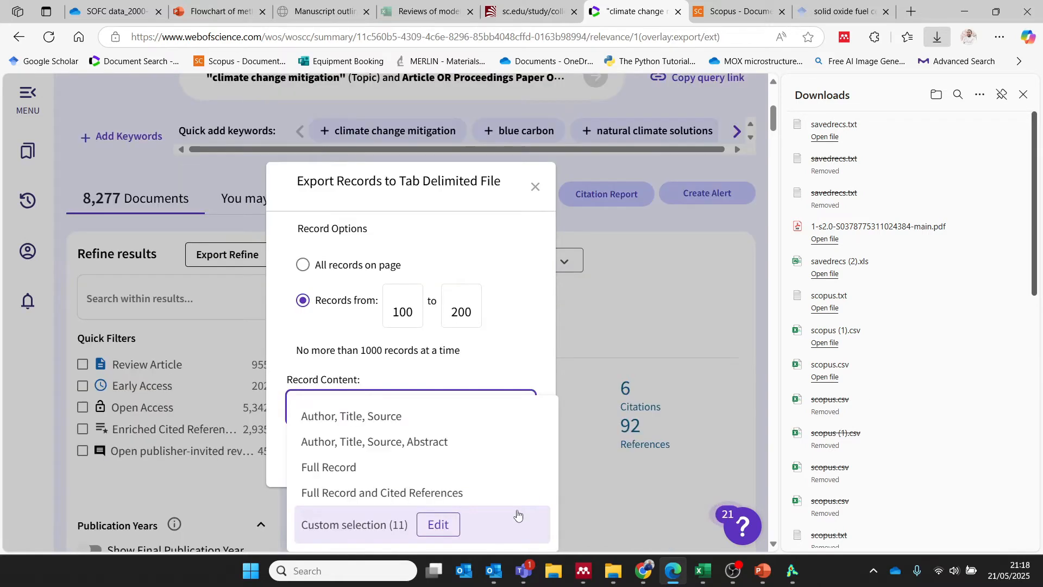
pyautogui.click(339, 466)
pyautogui.click(307, 456)
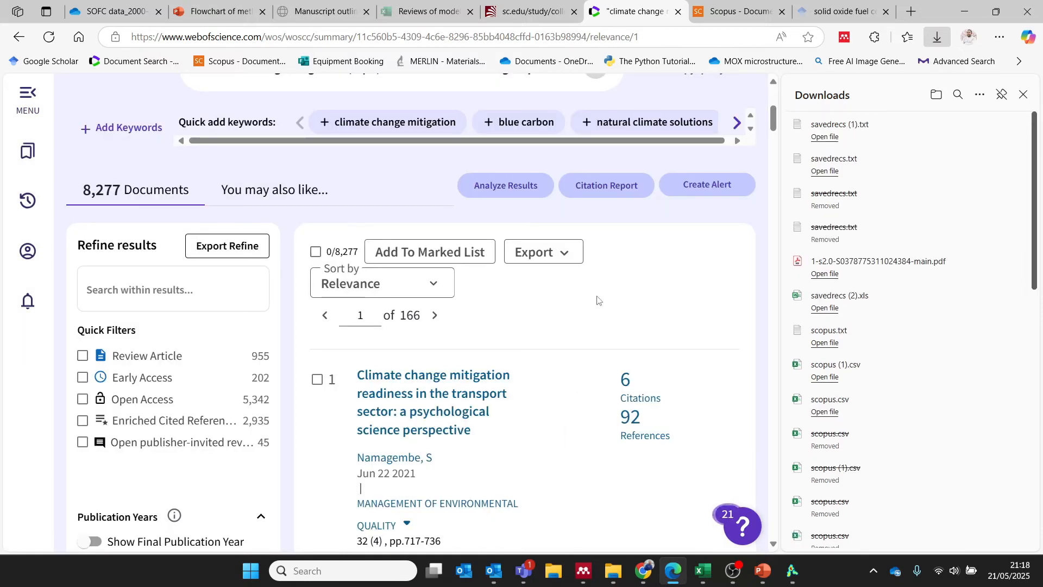
# Step: Start another tab delimited export and set its record range from 2001 to 3000
pyautogui.click(567, 254)
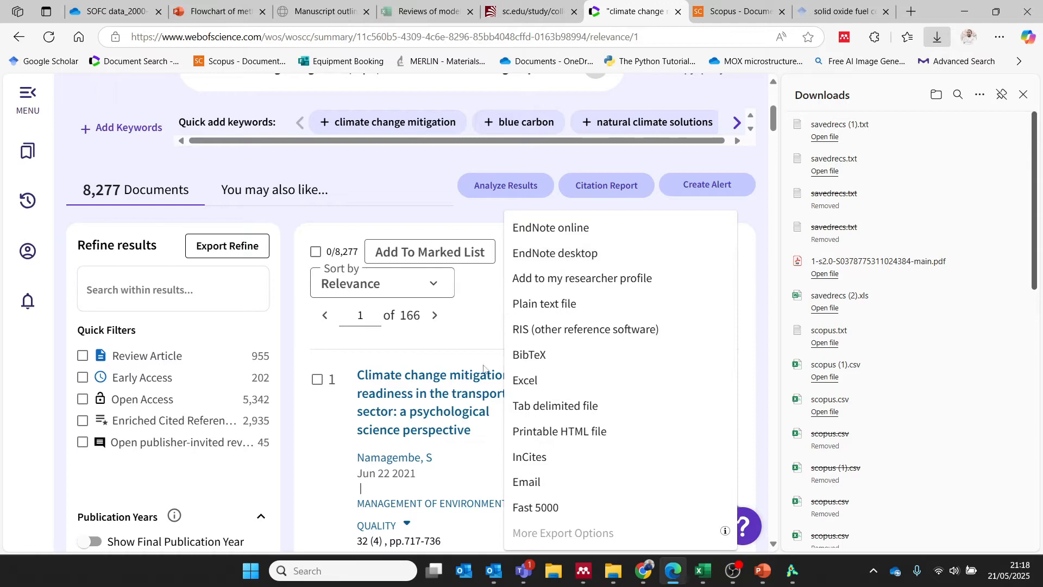
pyautogui.click(540, 412)
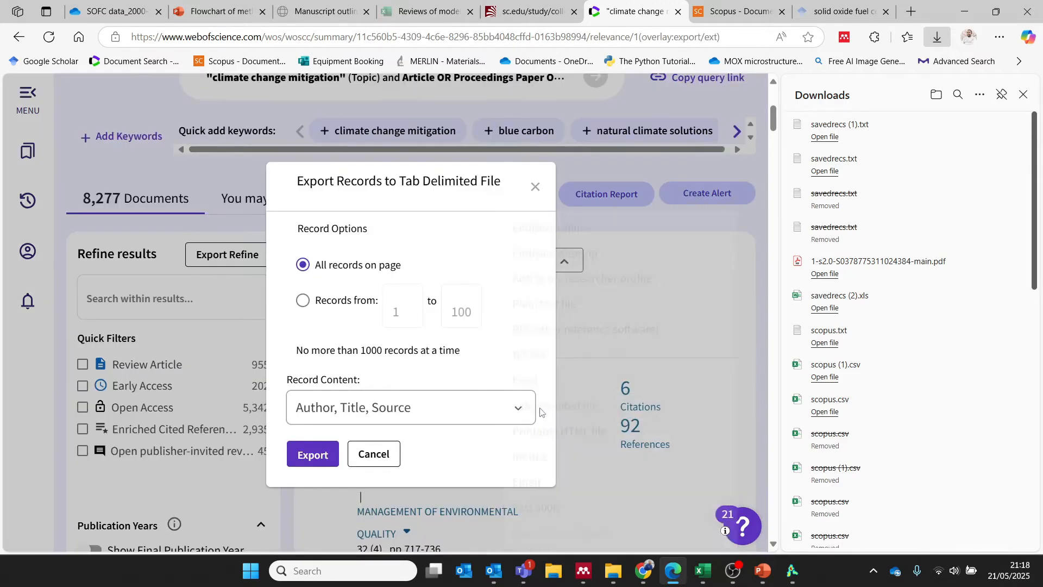
pyautogui.click(303, 308)
pyautogui.click(394, 315)
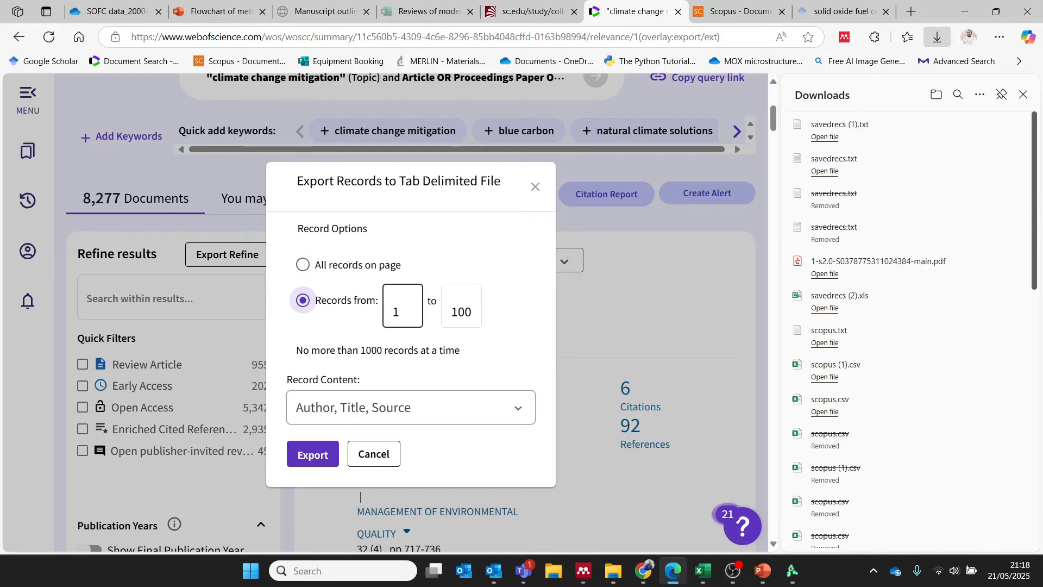
pyautogui.press('BackSpace')
pyautogui.write('200')
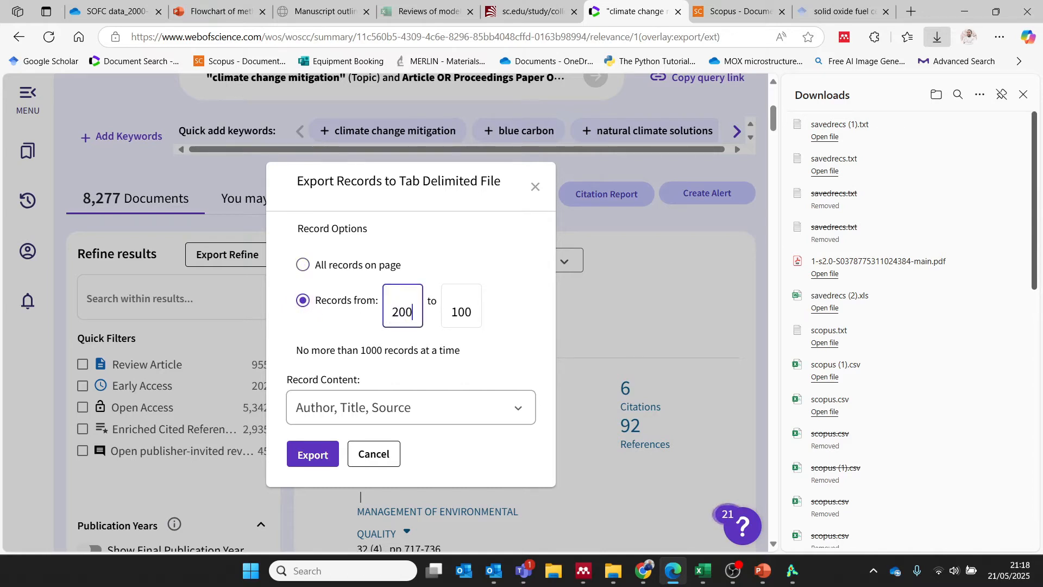
pyautogui.press('BackSpace')
pyautogui.press('BackSpace')
pyautogui.press('BackSpace')
pyautogui.write('001')
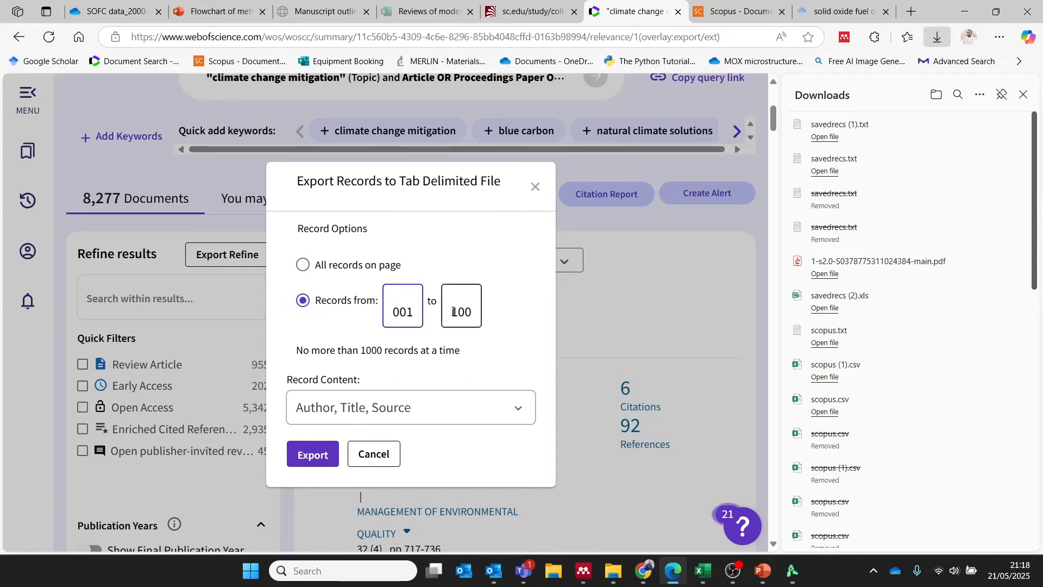
pyautogui.moveTo(459, 313); pyautogui.dragTo(445, 316)
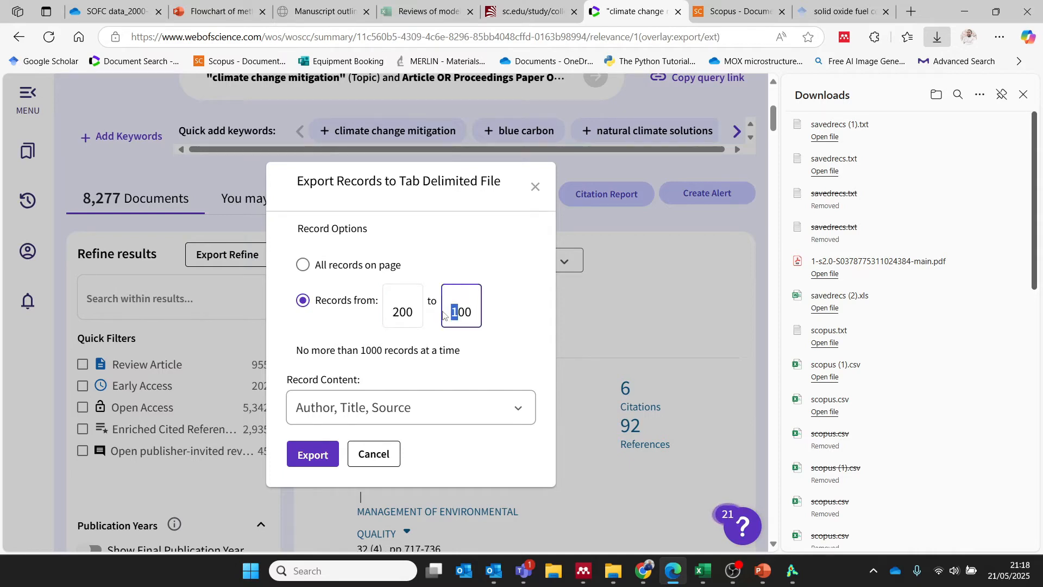
pyautogui.write('3')
# Step: Set the record content to Full Record and export records 2001 to 3000
pyautogui.click(505, 413)
pyautogui.click(326, 466)
pyautogui.click(316, 454)
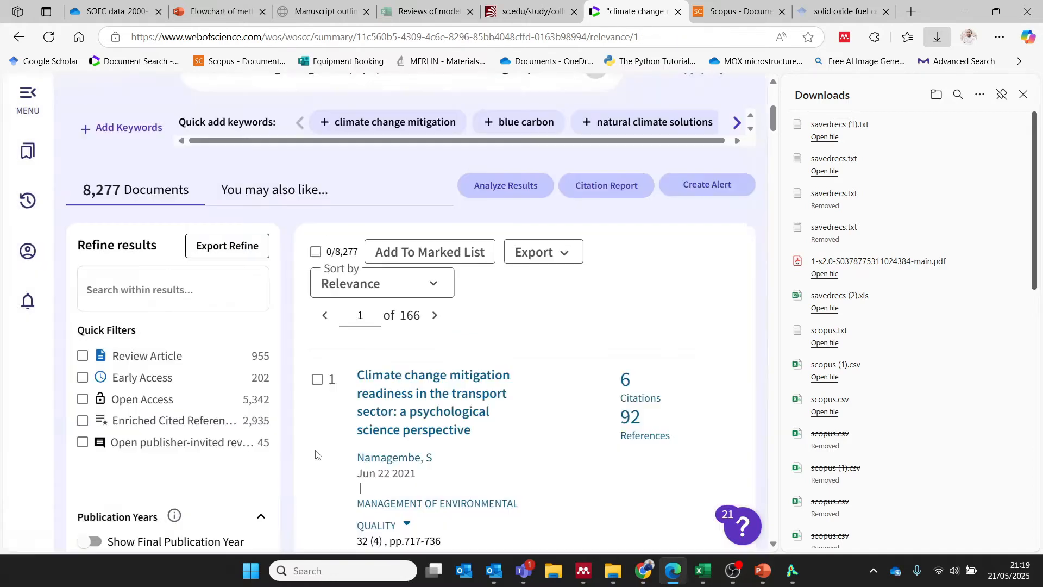
# Step: Export records 3001 to 4000 as a tab delimited file with Full Record content
pyautogui.click(538, 252)
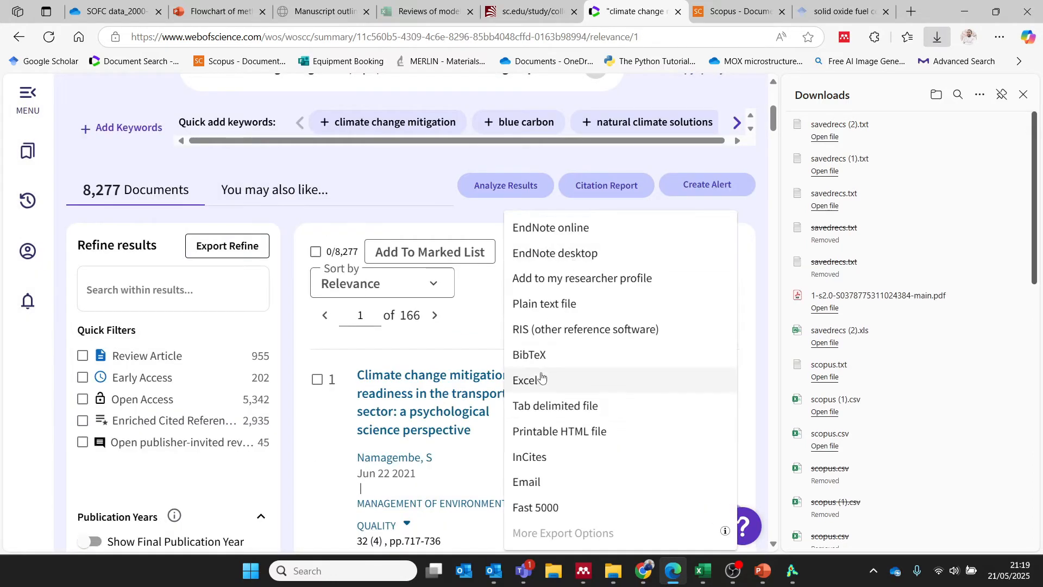
pyautogui.click(555, 402)
pyautogui.click(403, 311)
pyautogui.write('300')
pyautogui.moveTo(392, 312); pyautogui.dragTo(459, 312)
pyautogui.write('4')
pyautogui.click(393, 407)
pyautogui.click(350, 467)
pyautogui.click(305, 456)
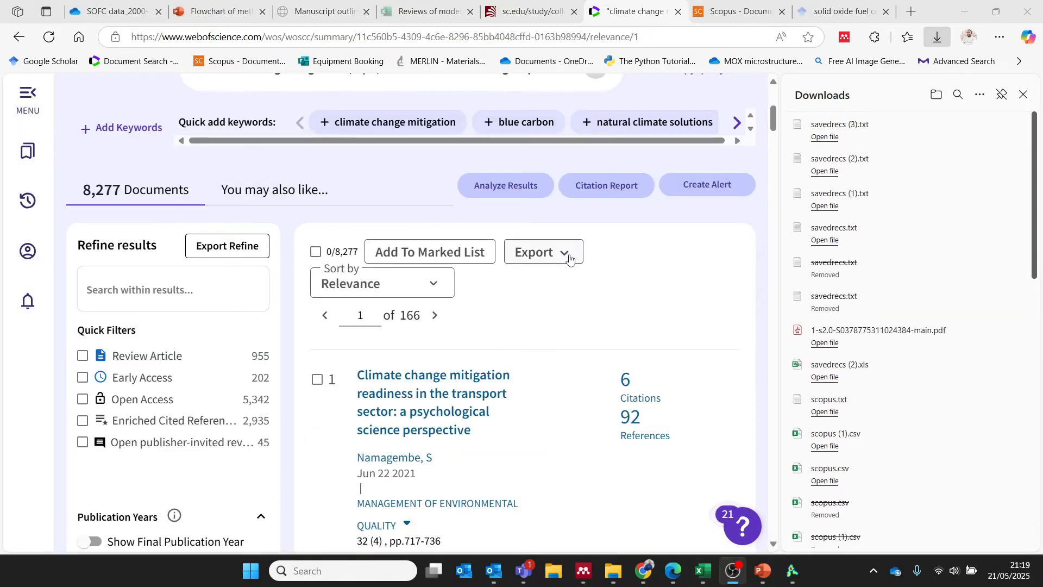
# Step: Export records 4001 to 5000 as a tab delimited file with Full Record content
pyautogui.click(565, 256)
pyautogui.click(557, 403)
pyautogui.click(330, 408)
pyautogui.click(311, 455)
pyautogui.doubleClick(402, 312)
pyautogui.write('400')
pyautogui.click(458, 312)
pyautogui.press('BackSpace')
pyautogui.write('5')
pyautogui.click(312, 454)
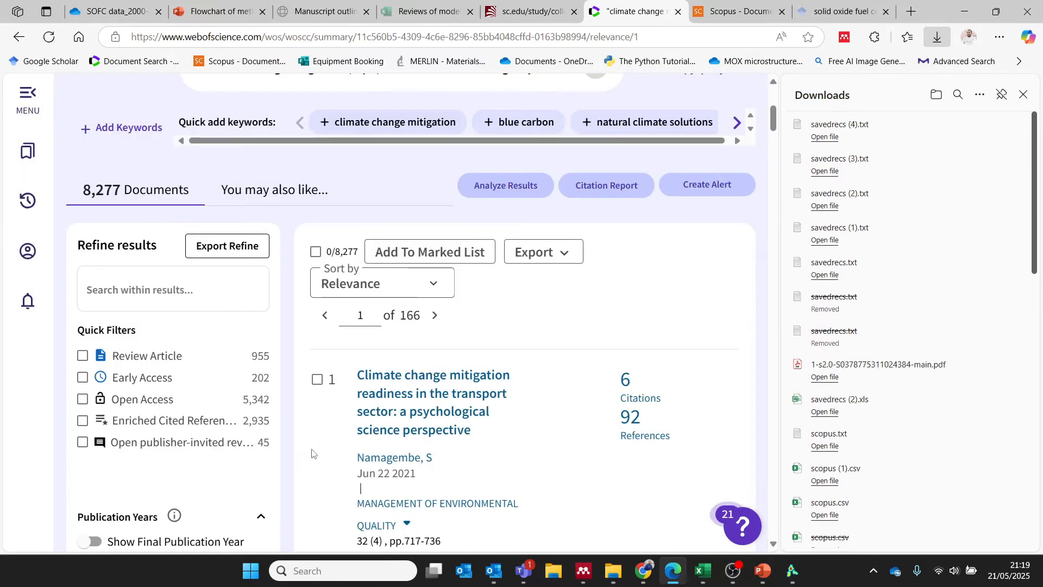
# Step: Export records 5001 to 6000 as a tab delimited file with Full Record content
pyautogui.click(560, 255)
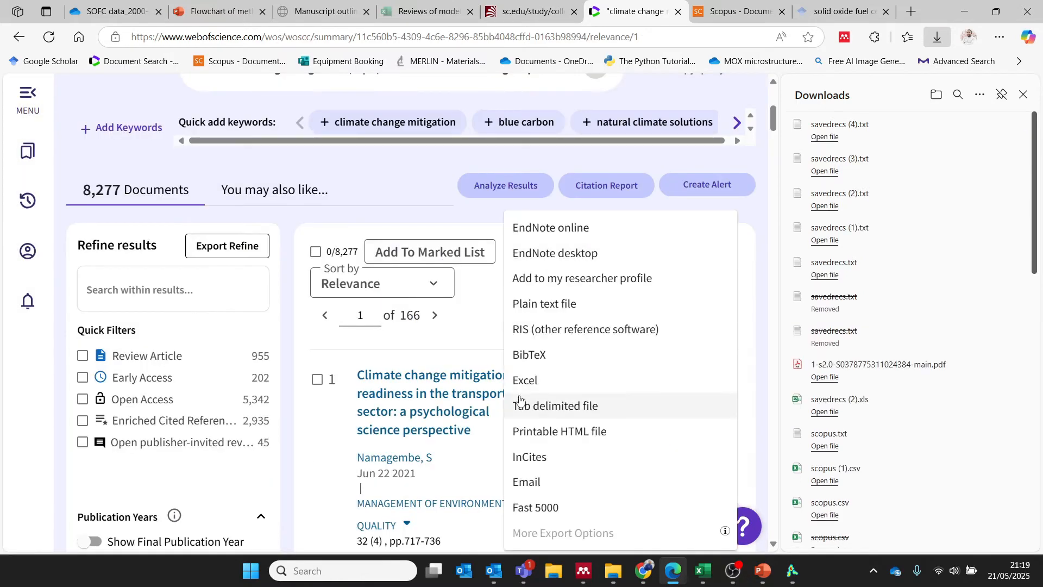
pyautogui.click(558, 402)
pyautogui.click(393, 313)
pyautogui.press('Delete')
pyautogui.write('500')
pyautogui.click(457, 312)
pyautogui.press('BackSpace')
pyautogui.write('600')
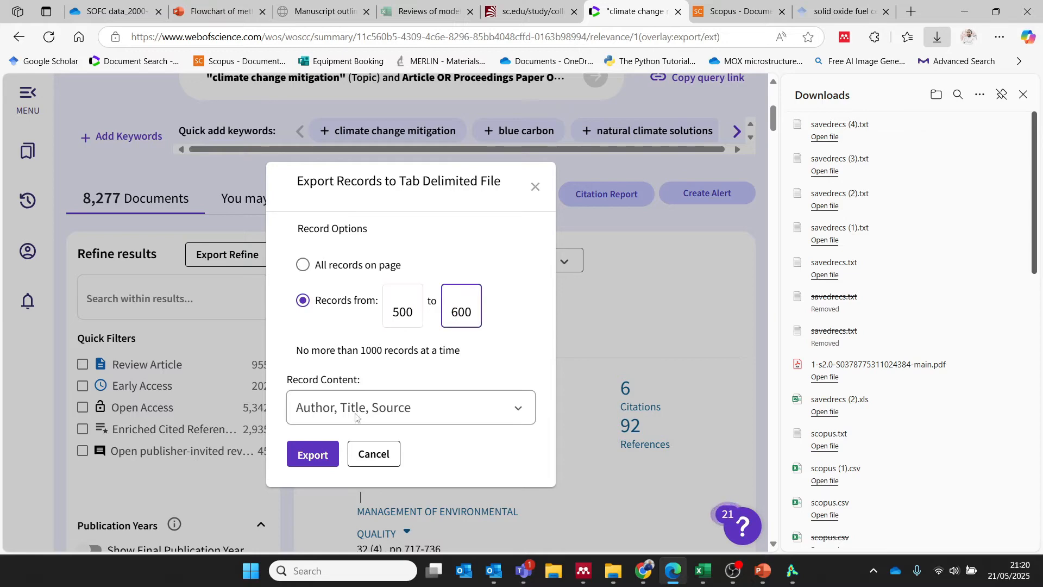
pyautogui.click(361, 418)
pyautogui.click(312, 463)
pyautogui.click(311, 461)
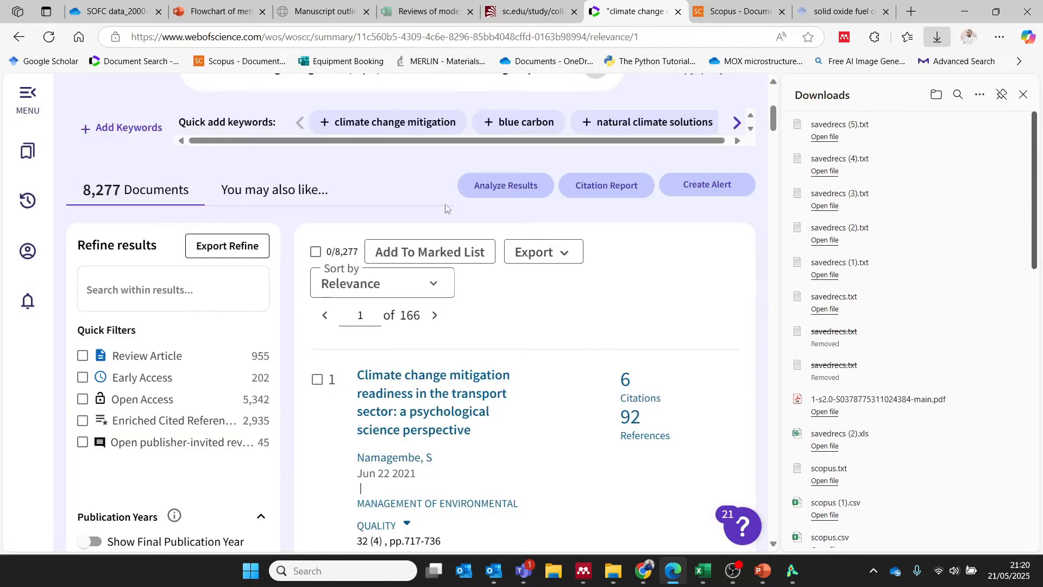
# Step: Export records 6001 to 7000 as a tab delimited file with Full Record content
pyautogui.click(560, 254)
pyautogui.click(558, 402)
pyautogui.click(400, 312)
pyautogui.press('Delete')
pyautogui.write('600')
pyautogui.click(457, 312)
pyautogui.press('BackSpace')
pyautogui.write('7')
pyautogui.click(361, 419)
pyautogui.click(314, 466)
pyautogui.click(313, 458)
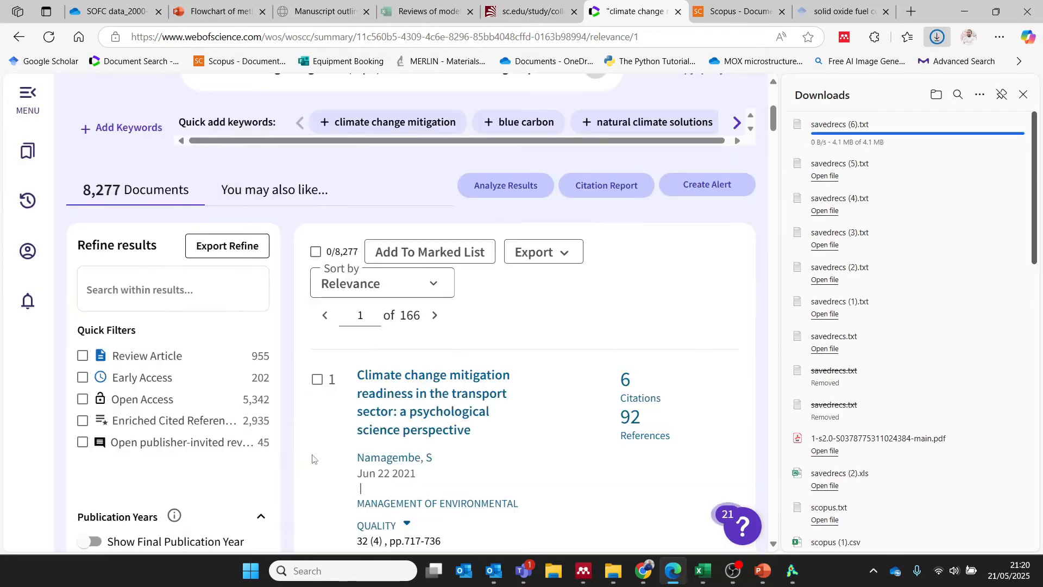
# Step: Export records 7001 to 8000 as a tab delimited file with Full Record content
pyautogui.click(560, 254)
pyautogui.click(558, 402)
pyautogui.click(400, 312)
pyautogui.press('Delete')
pyautogui.write('700')
pyautogui.click(457, 312)
pyautogui.press('BackSpace')
pyautogui.write('8')
pyautogui.click(362, 419)
pyautogui.click(313, 466)
pyautogui.click(312, 454)
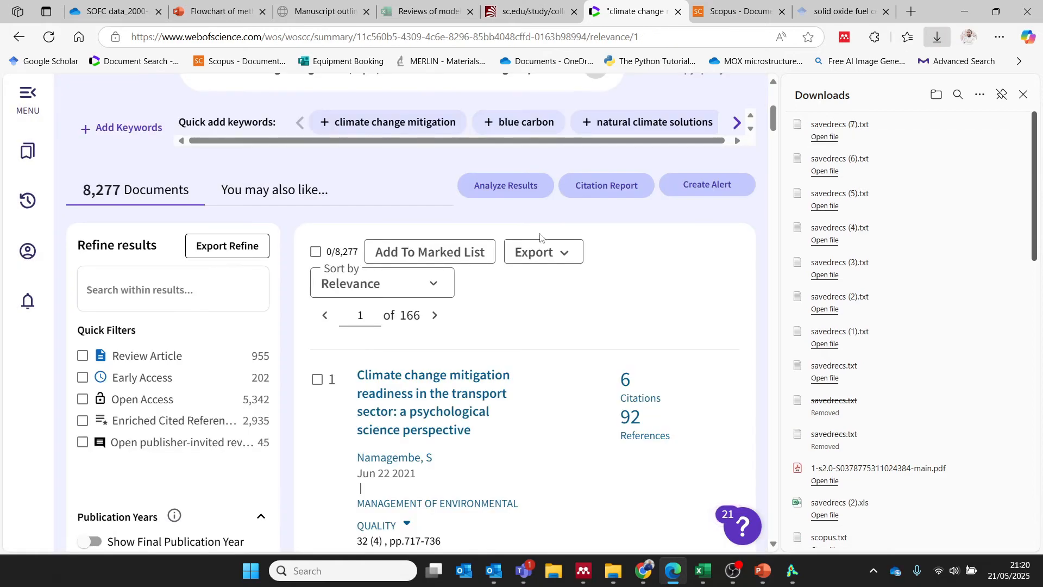
# Step: Export records 8001 to 8277 as a tab delimited file with Full Record content
pyautogui.click(560, 255)
pyautogui.click(546, 405)
pyautogui.click(303, 306)
pyautogui.click(396, 312)
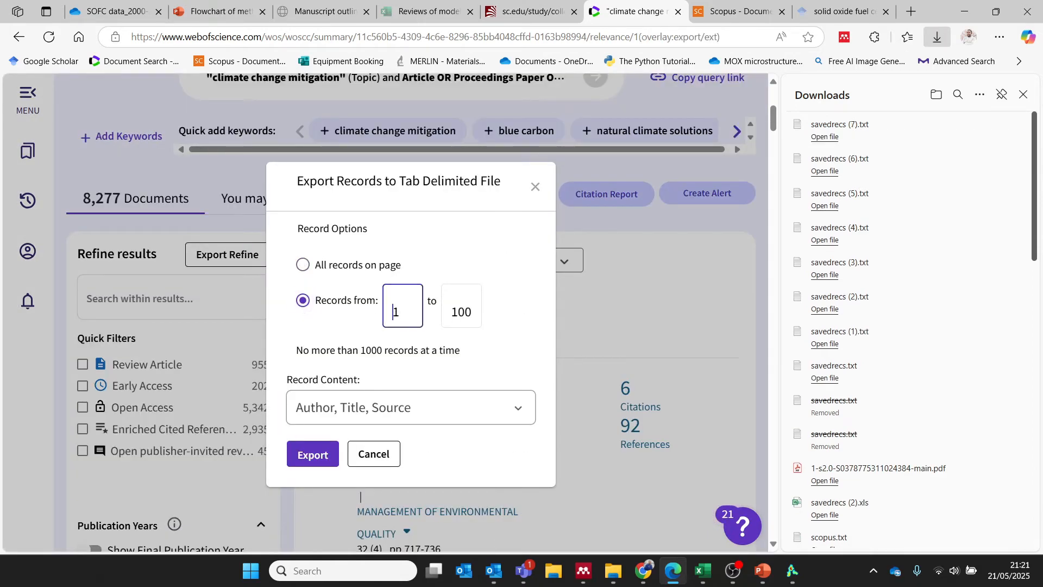
pyautogui.press('Delete')
pyautogui.write('800')
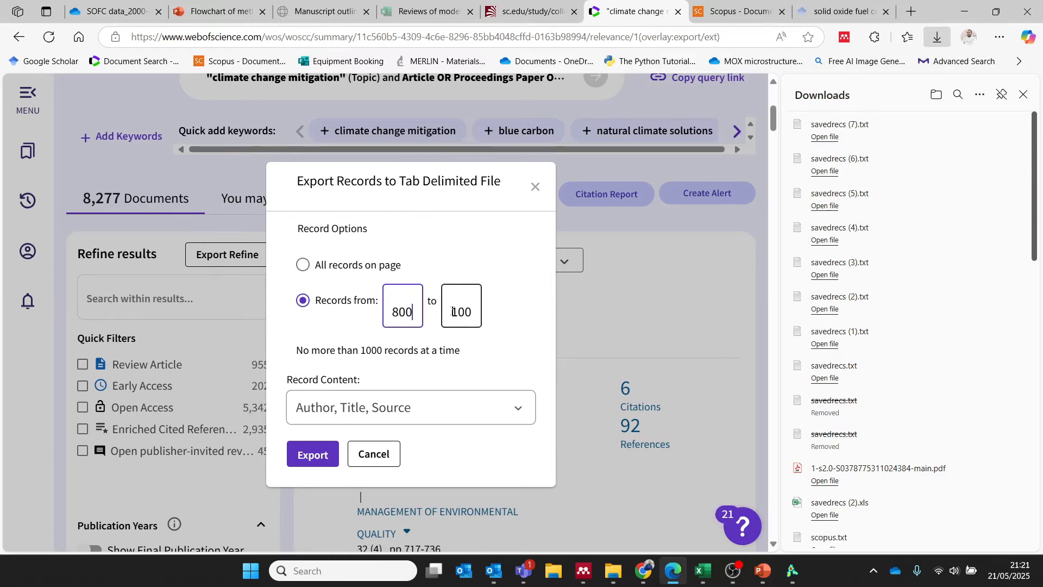
pyautogui.moveTo(451, 312); pyautogui.dragTo(482, 318)
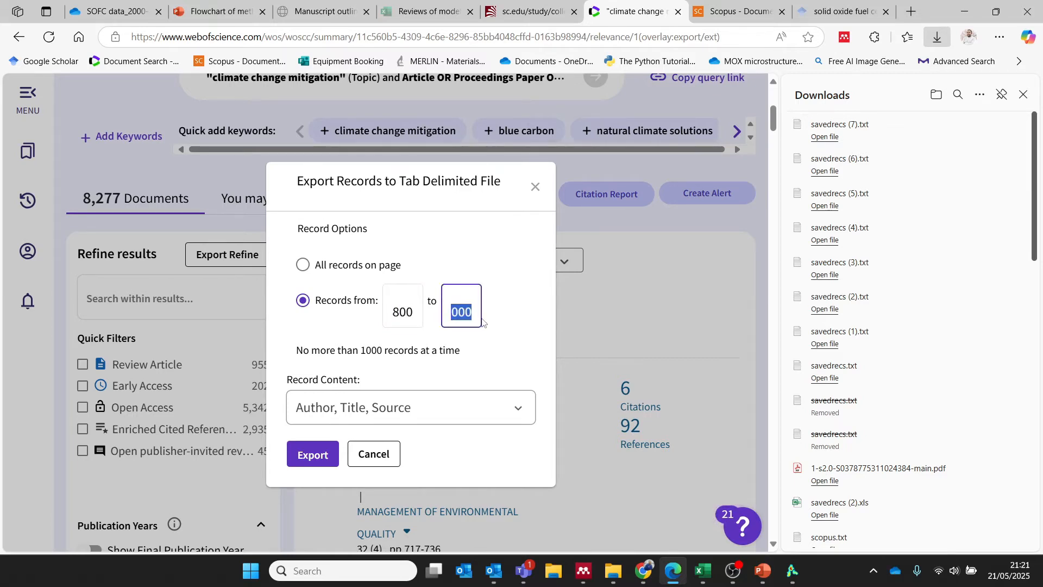
pyautogui.write('8')
pyautogui.write('277')
pyautogui.click(326, 407)
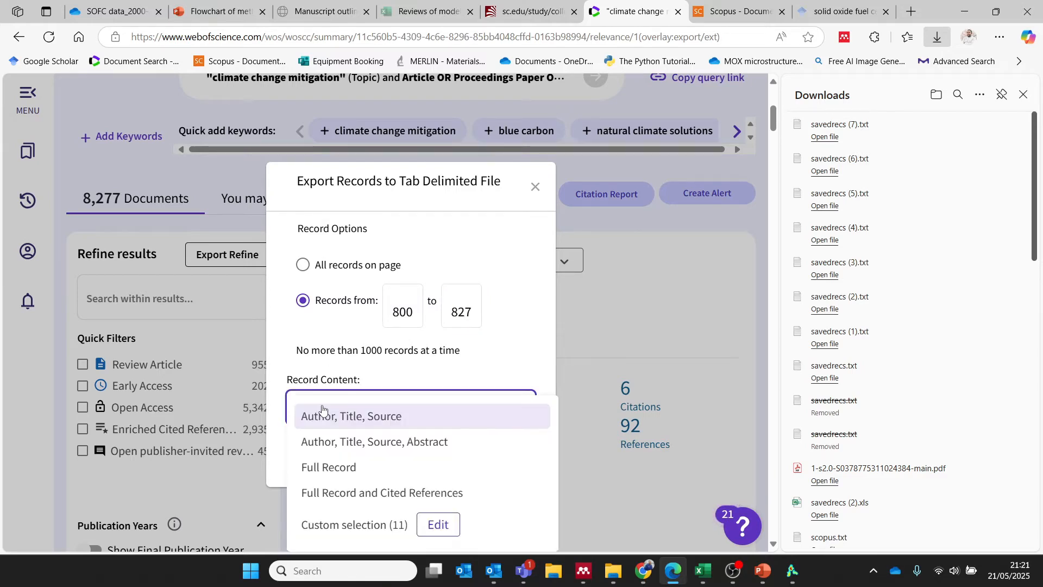
pyautogui.click(327, 470)
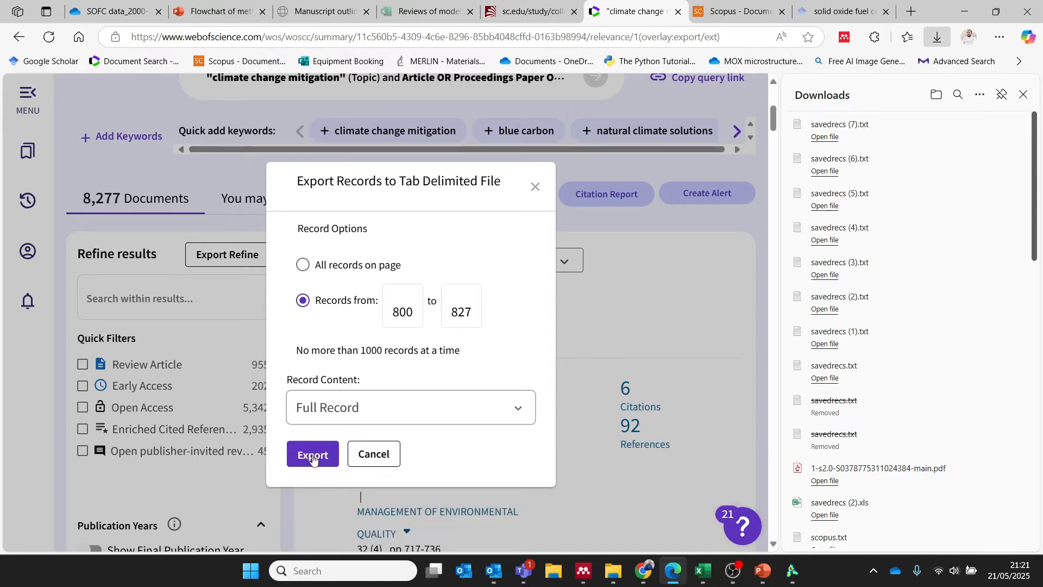
pyautogui.click(313, 458)
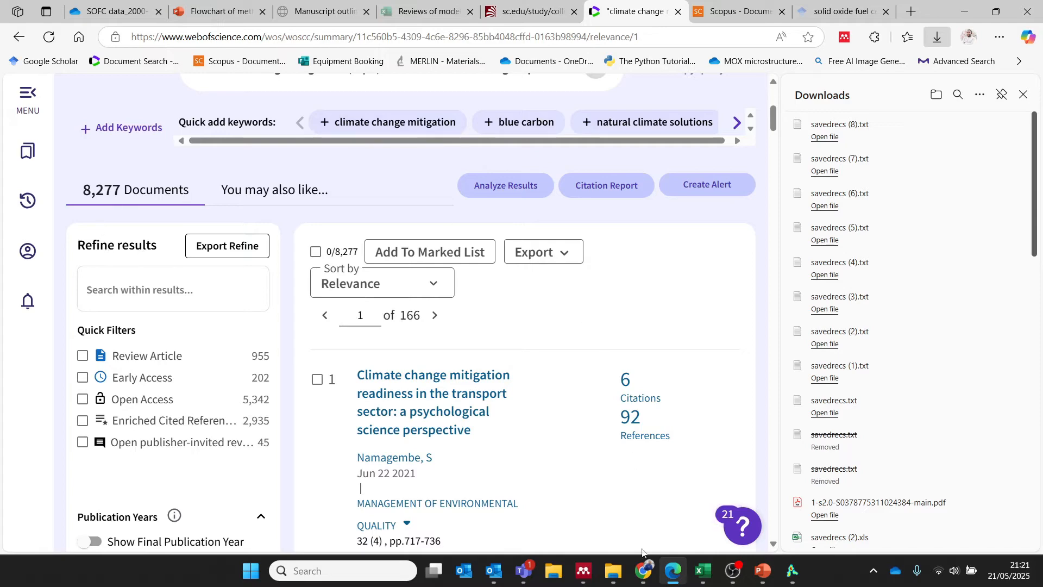
# Step: Switch to VOSviewer and start a new map based on bibliographic data read from bibliographic database files
pyautogui.click(792, 581)
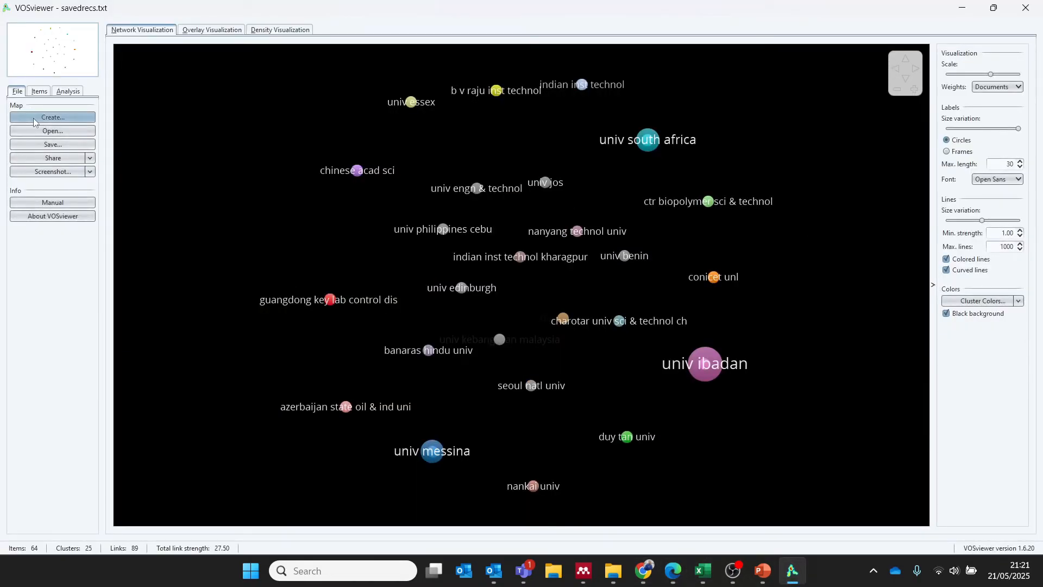
pyautogui.click(34, 119)
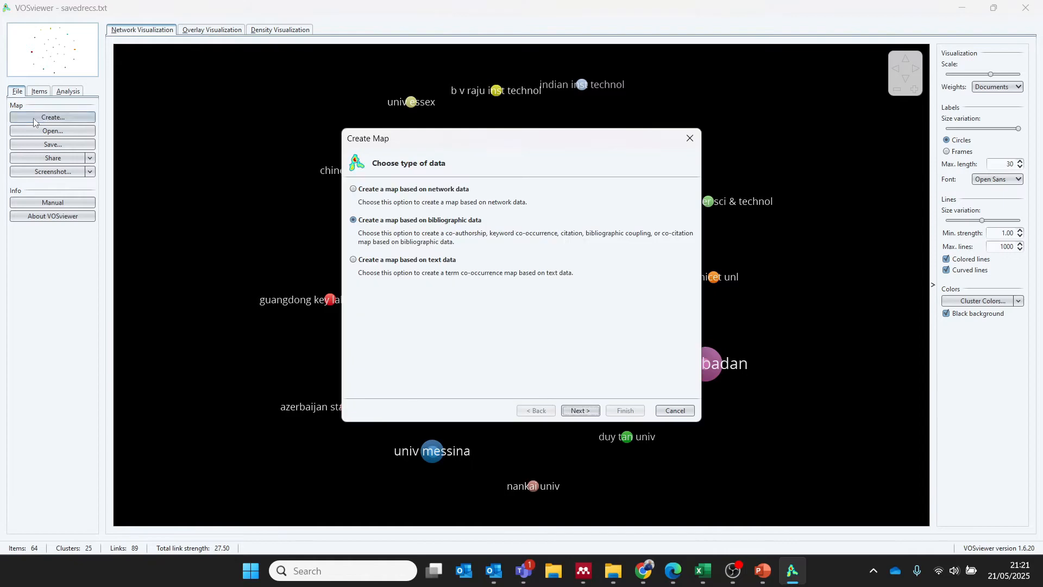
pyautogui.click(574, 411)
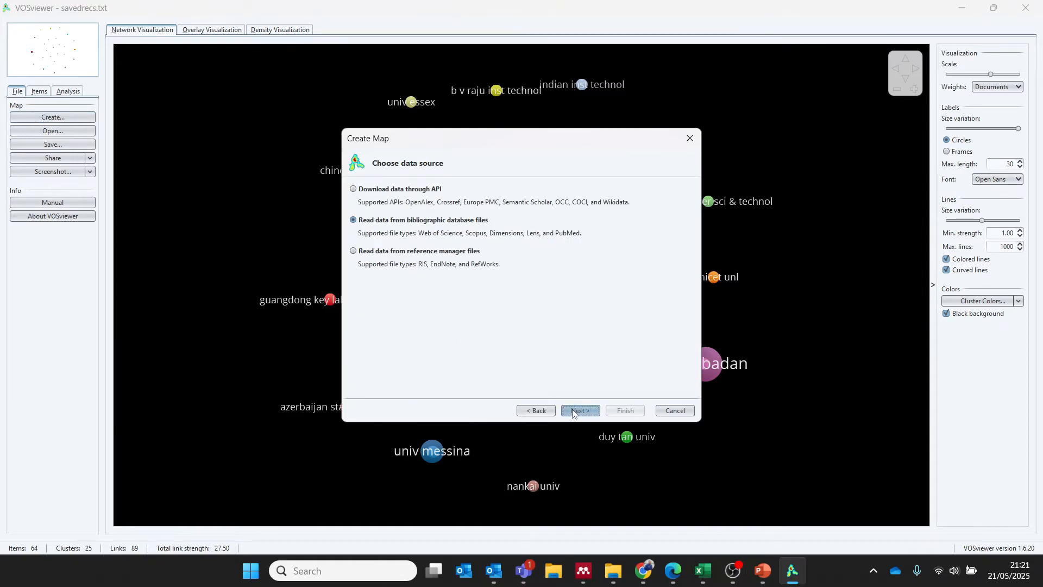
pyautogui.click(573, 412)
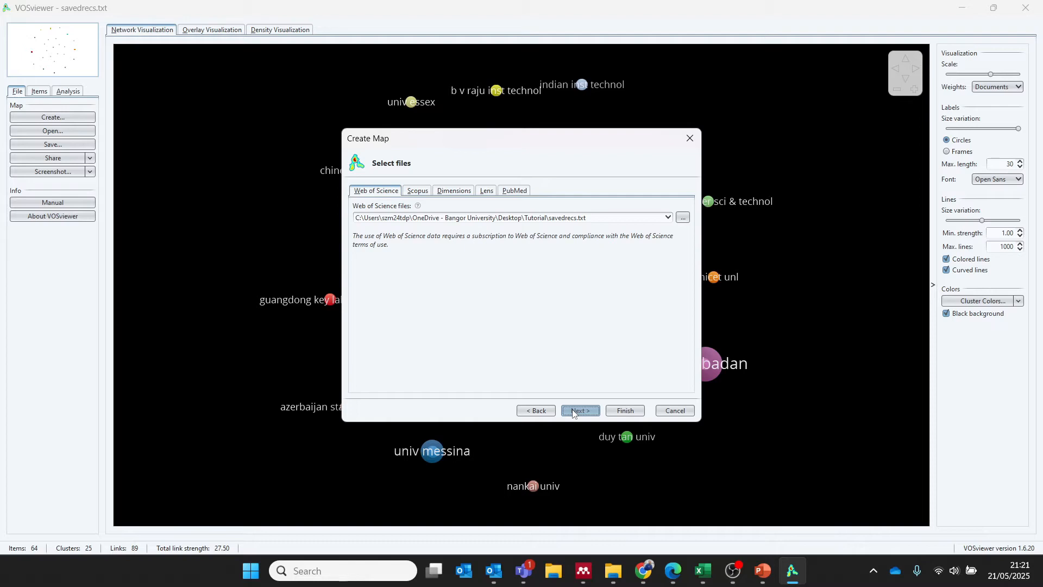
# Step: Load savedrecs.txt and savedrecs (1).txt through savedrecs (8).txt from the Tutorial folder as the Web of Science files, leaving out Co-authorship of org.txt
pyautogui.click(683, 218)
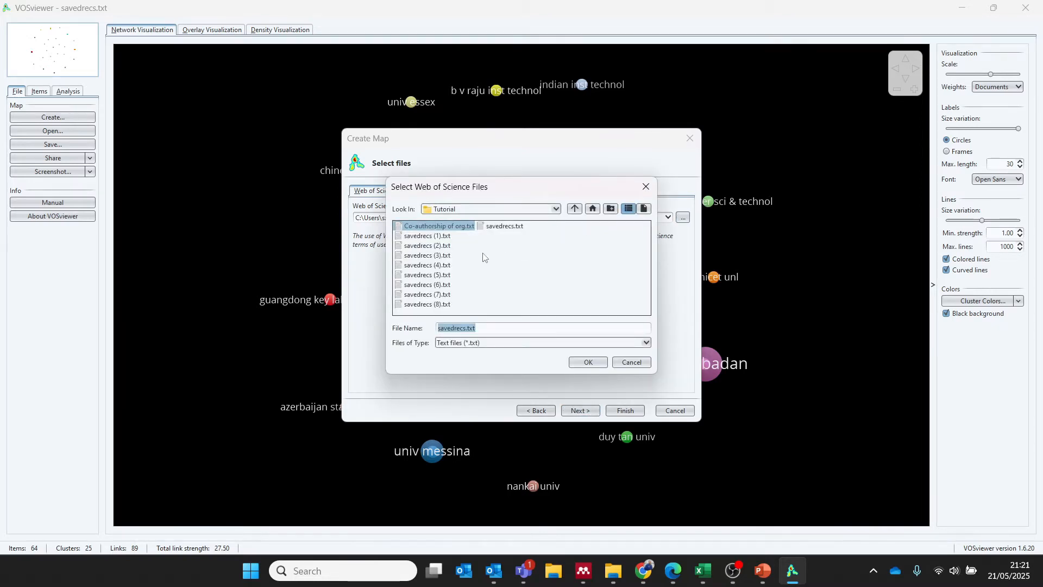
pyautogui.click(416, 241)
pyautogui.hotkey('ctrl', 'a')
pyautogui.keyDown('ctrl'); pyautogui.click(427, 230); pyautogui.keyUp('ctrl')
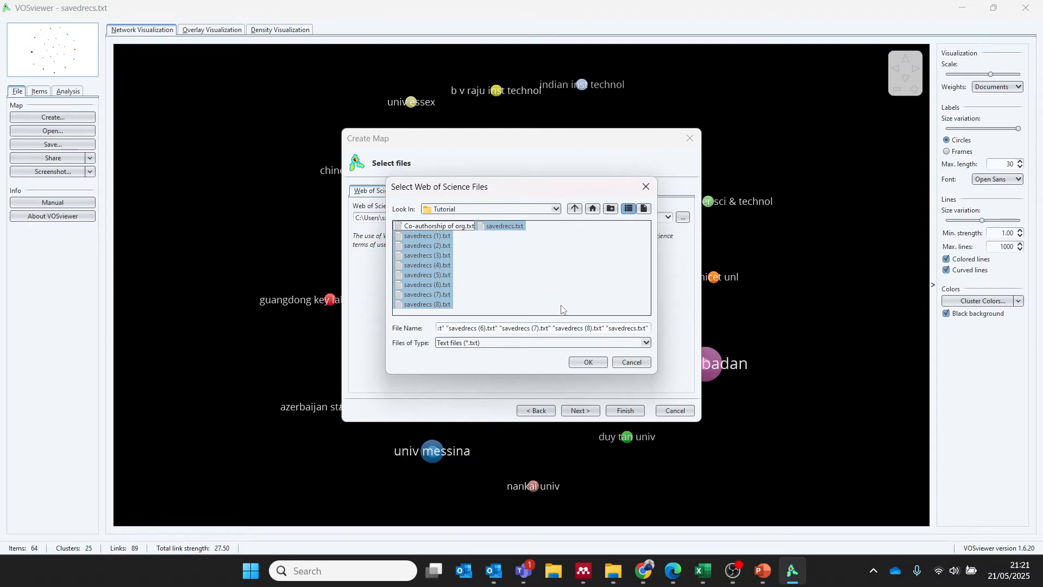
pyautogui.click(586, 367)
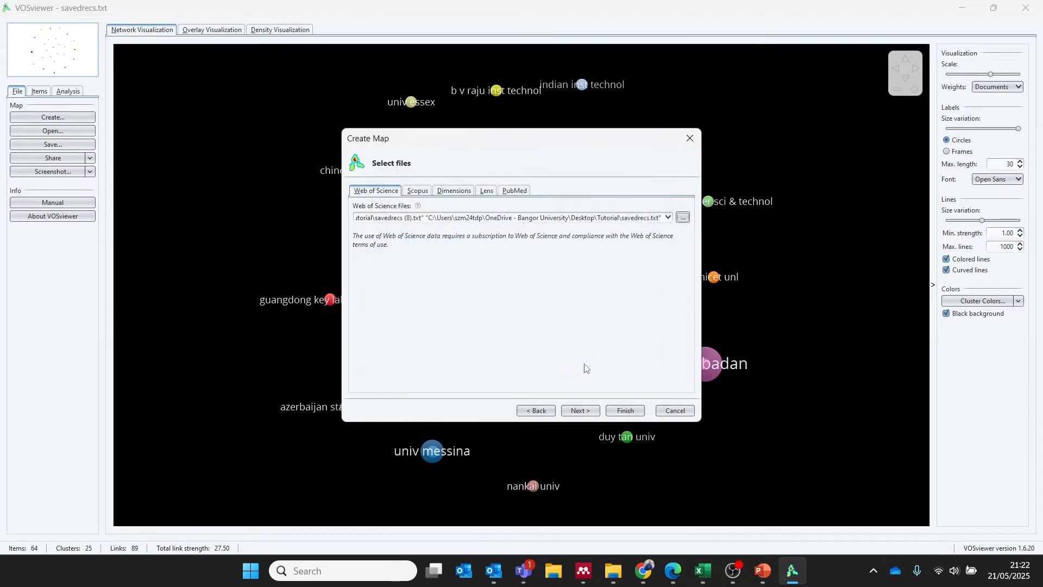
pyautogui.click(579, 410)
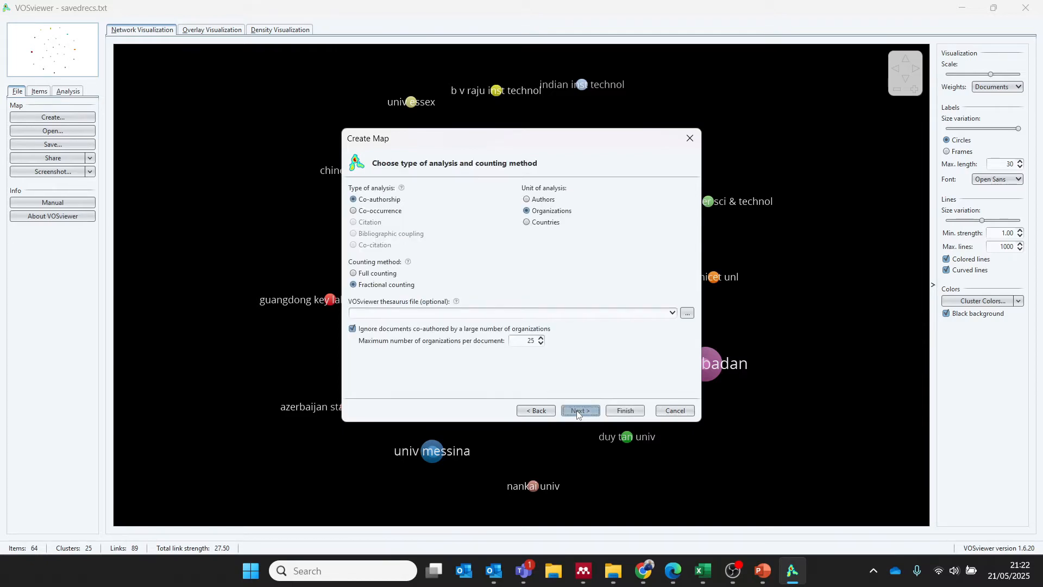
# Step: Set the co-authorship analysis unit to Countries with a minimum of 1 document per country, and keep all countries selected
pyautogui.click(527, 222)
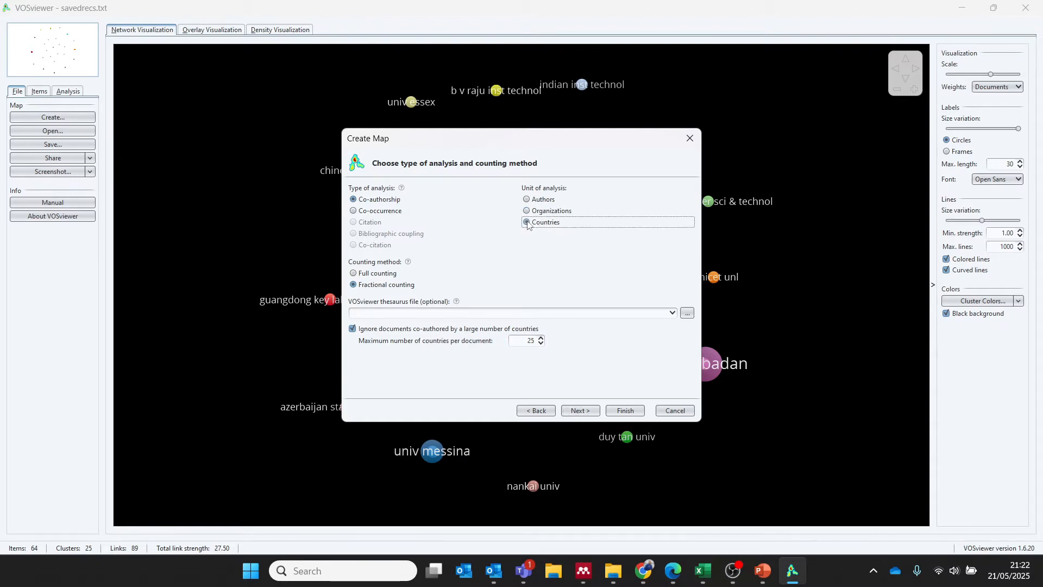
pyautogui.click(575, 411)
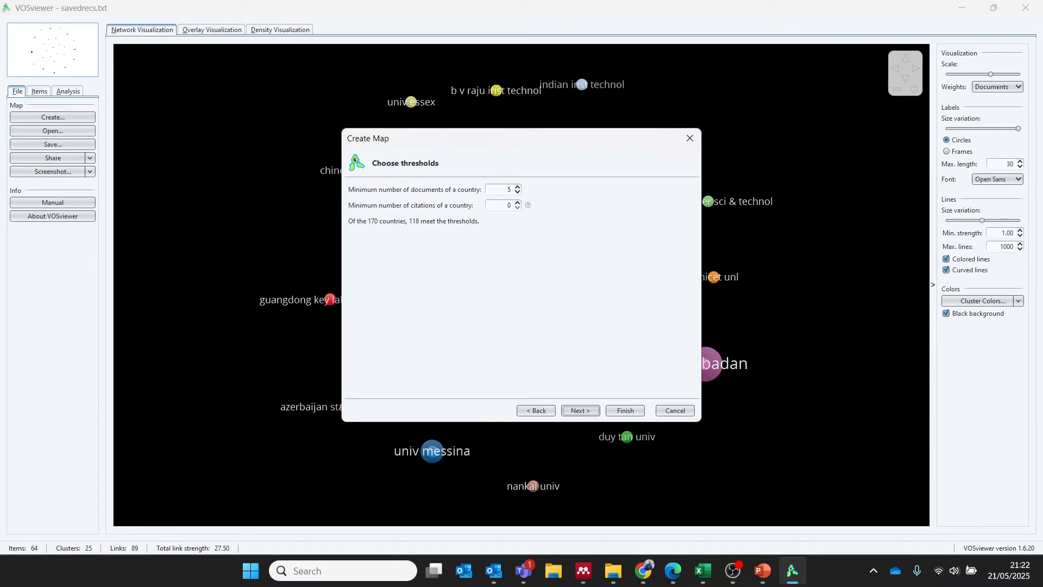
pyautogui.doubleClick(509, 190)
pyautogui.write('1')
pyautogui.click(577, 416)
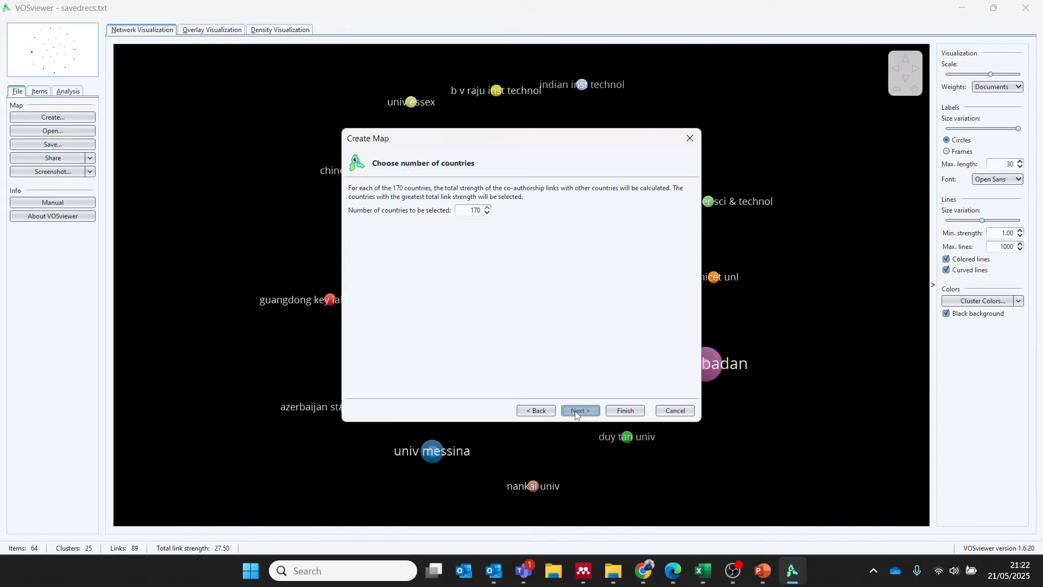
pyautogui.click(577, 412)
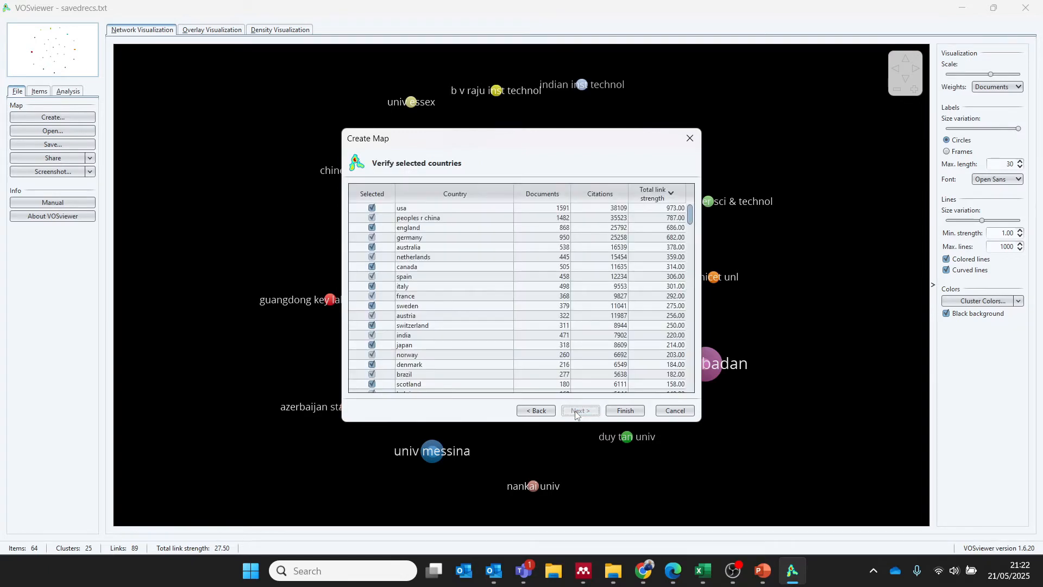
# Step: Export the selected countries to a comma-separated values file named countries in the Tutorial folder
pyautogui.rightClick(378, 213)
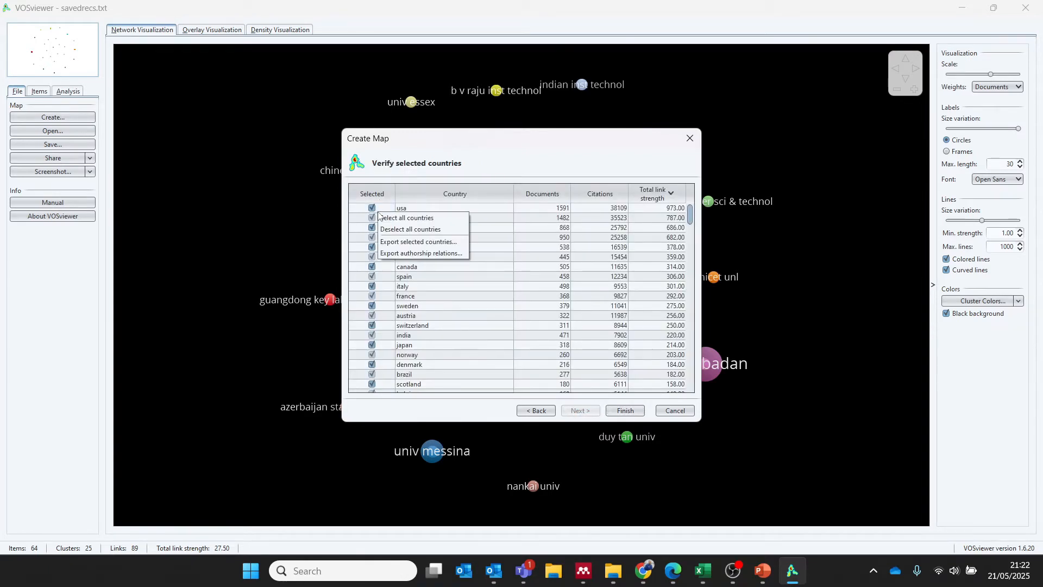
pyautogui.click(388, 242)
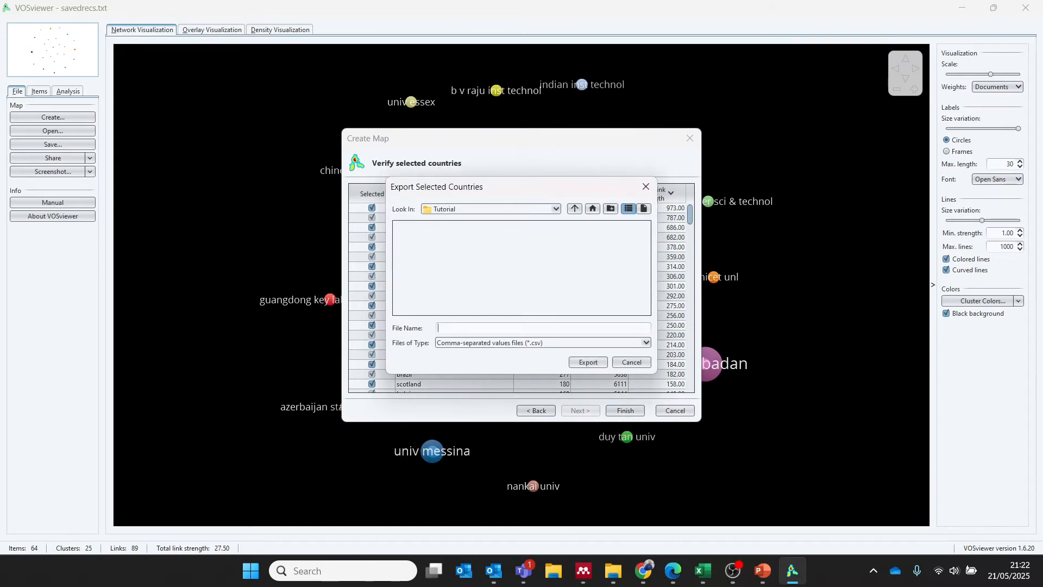
pyautogui.write('countries')
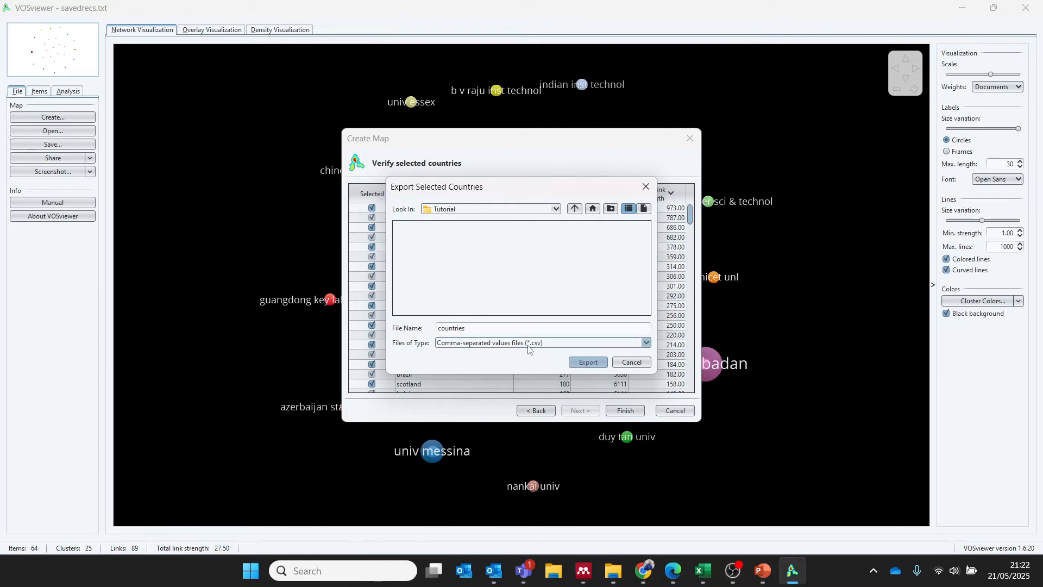
# Step: Export the selected countries as the CSV file countries and create the country map from the largest set of connected items
pyautogui.click(583, 364)
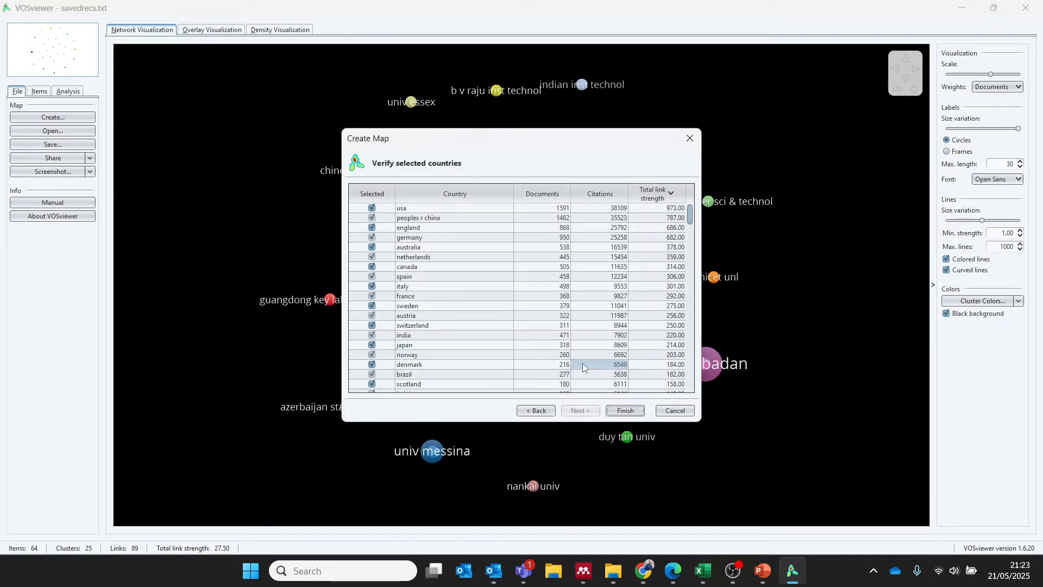
pyautogui.click(626, 411)
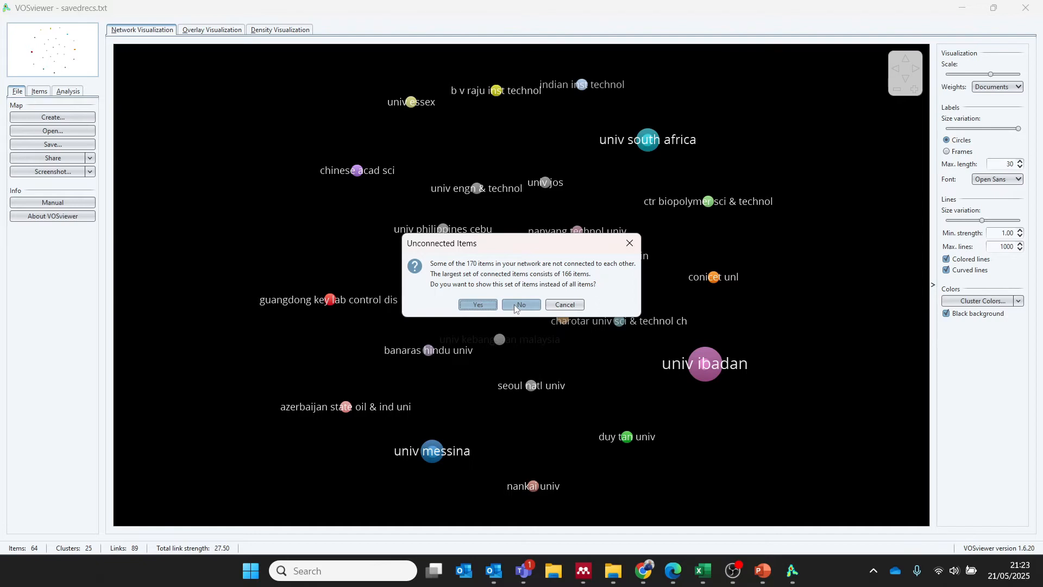
pyautogui.click(479, 305)
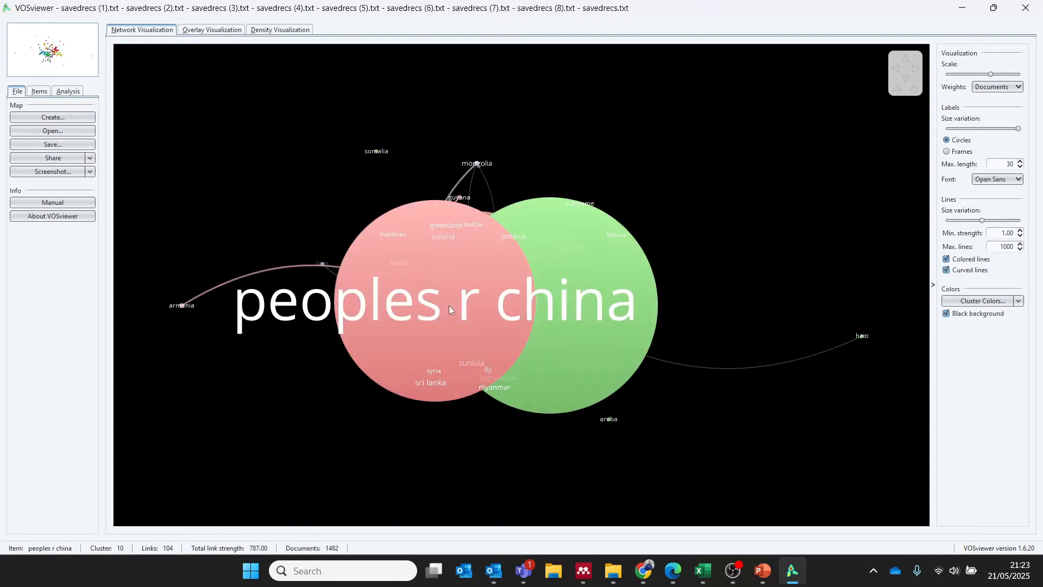
# Step: Reduce the label size variation to about a quarter of its range to shrink the oversized country circles
pyautogui.moveTo(996, 134)
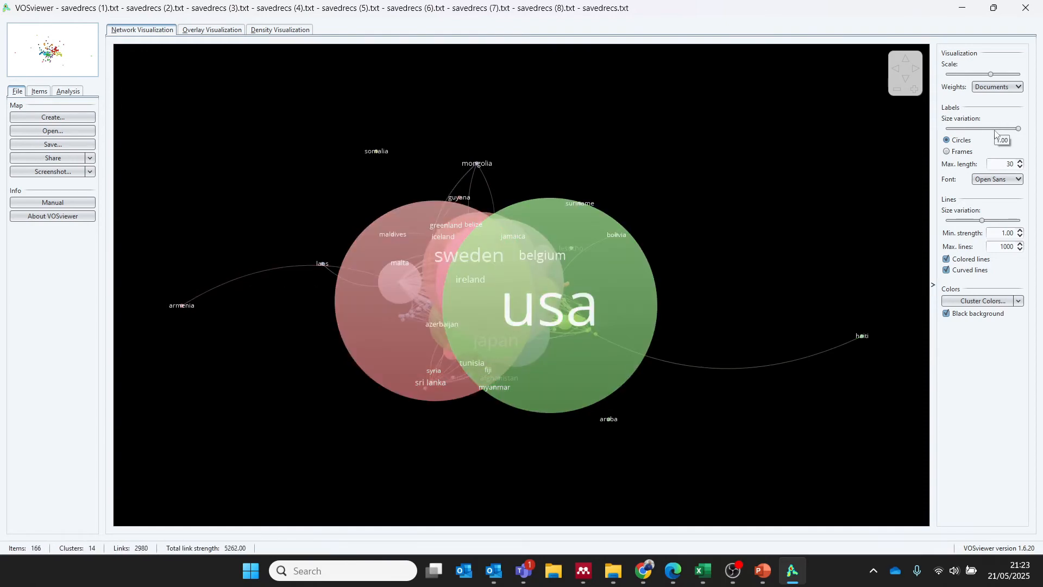
pyautogui.moveTo(1018, 129); pyautogui.dragTo(963, 131)
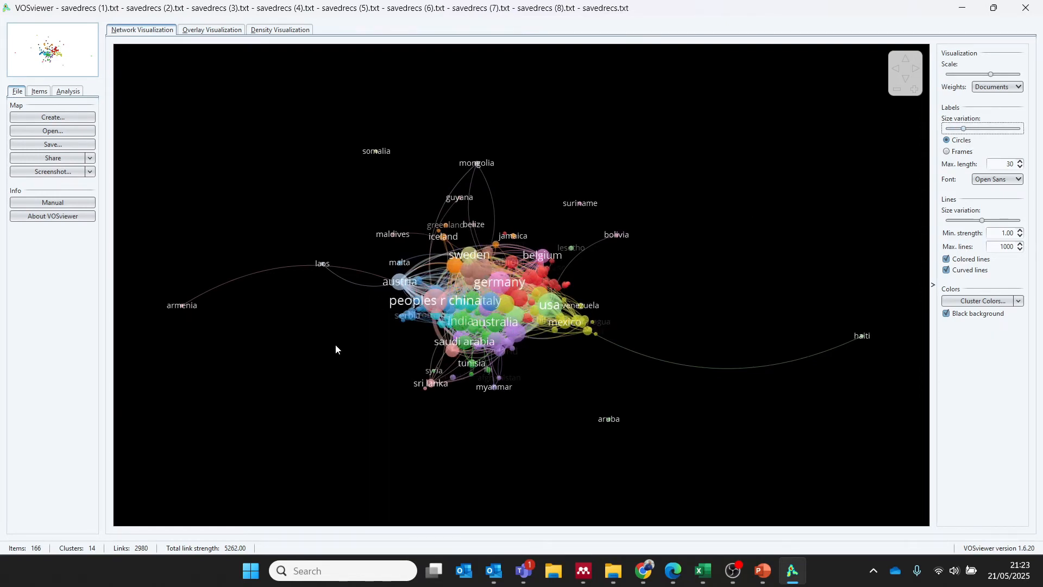
pyautogui.click(915, 90)
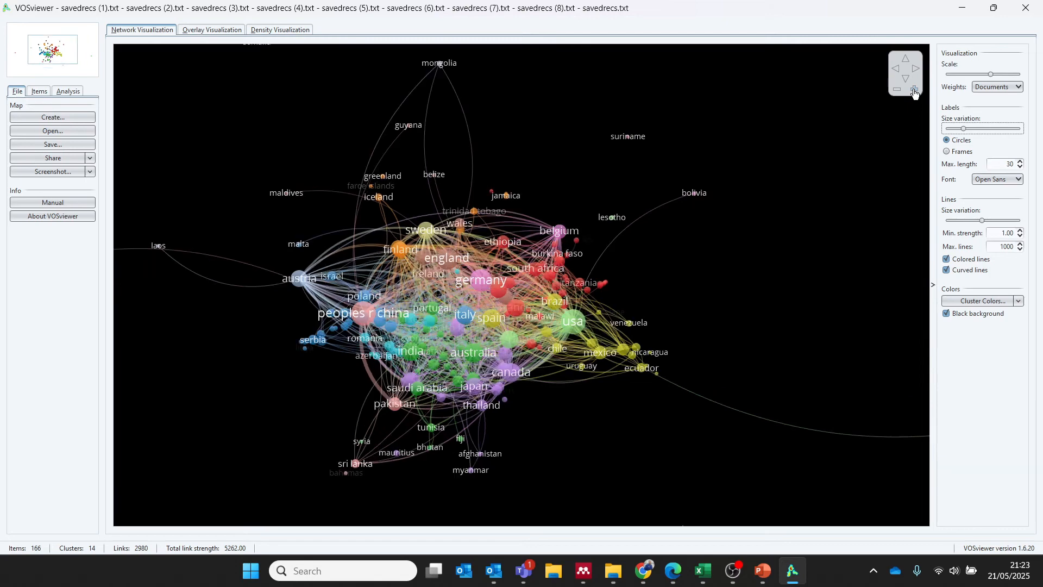
pyautogui.click(915, 90)
pyautogui.click(915, 91)
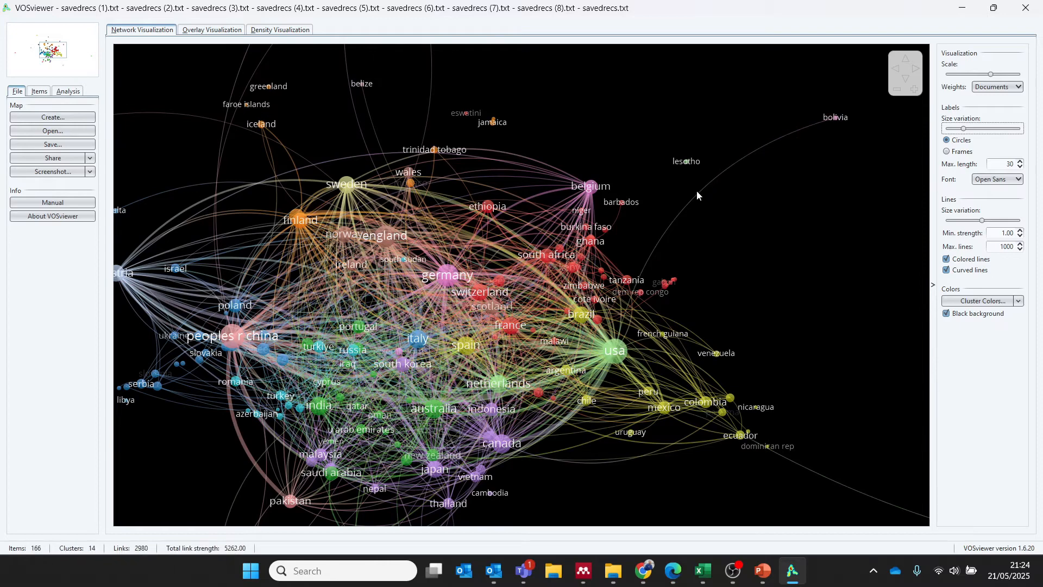
# Step: Set the minimum line strength of the country network to 20
pyautogui.moveTo(698, 197)
pyautogui.click(1021, 231)
pyautogui.click(1020, 231)
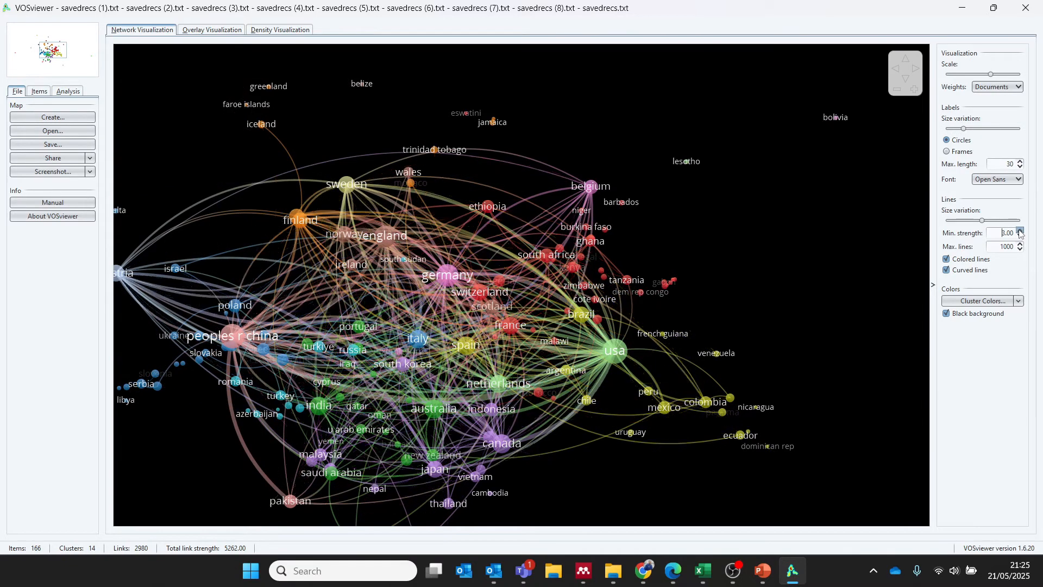
pyautogui.click(1020, 231)
pyautogui.click(1021, 231)
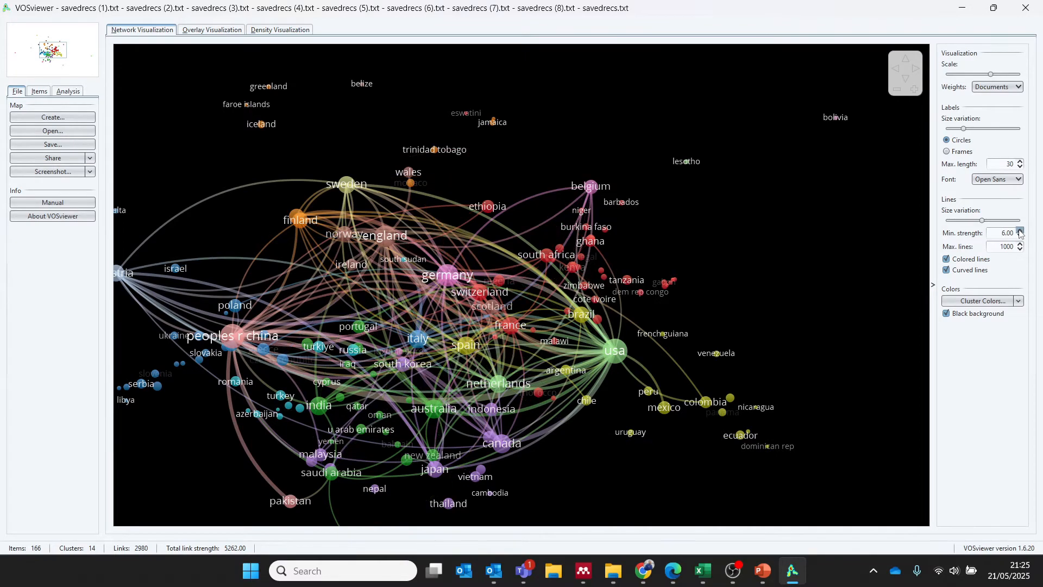
pyautogui.click(1021, 231)
pyautogui.click(1020, 231)
pyautogui.click(1021, 231)
pyautogui.click(1021, 230)
pyautogui.click(1021, 231)
pyautogui.click(1021, 231)
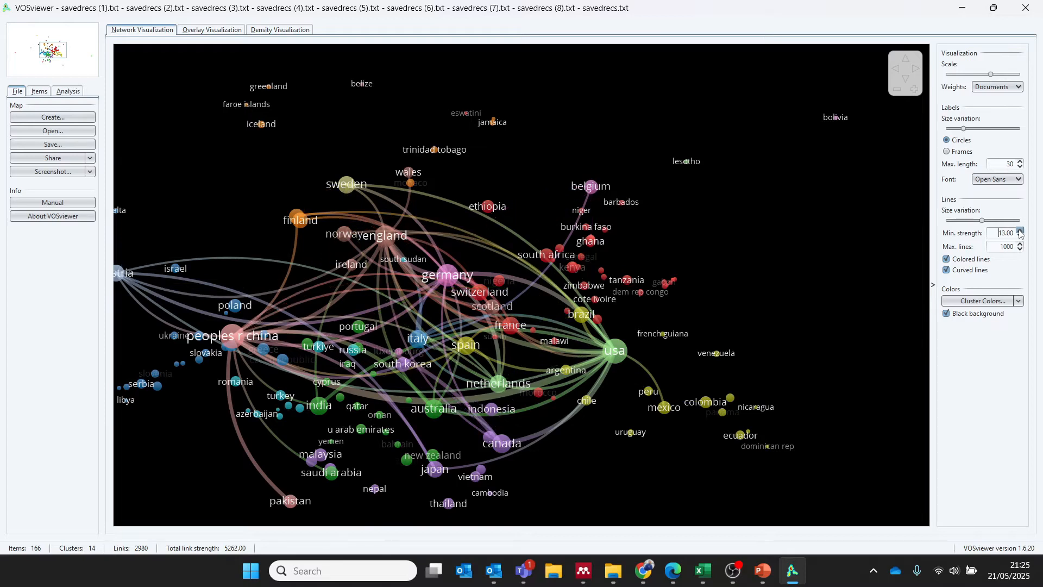
pyautogui.click(1021, 231)
pyautogui.click(1020, 231)
pyautogui.click(1020, 231)
pyautogui.click(1020, 231)
pyautogui.click(1021, 231)
pyautogui.click(1021, 231)
pyautogui.click(1021, 231)
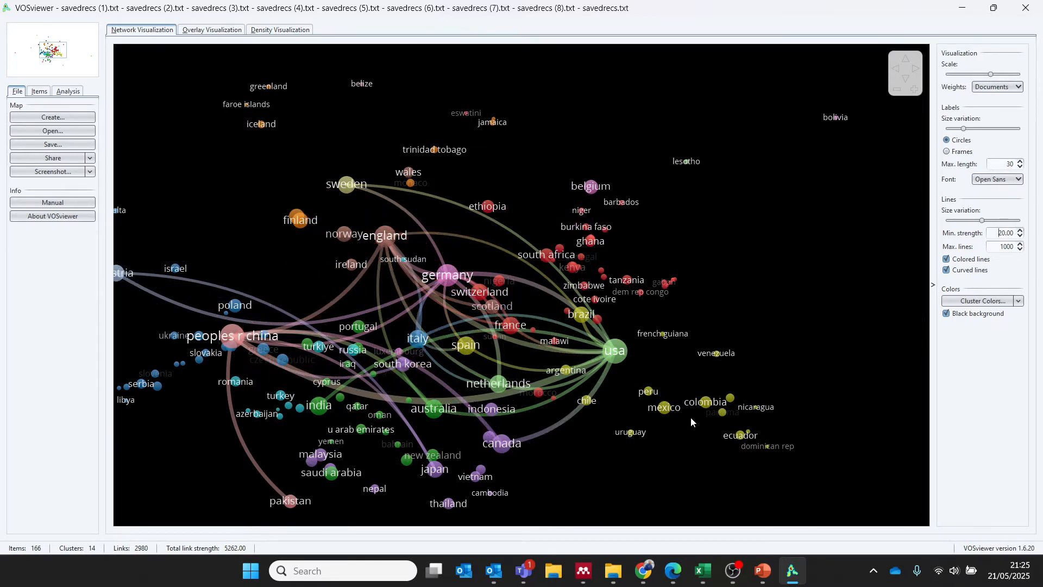
# Step: Examine the strongest collaboration links of peoples r china and england in the network
pyautogui.moveTo(603, 491); pyautogui.dragTo(710, 428)
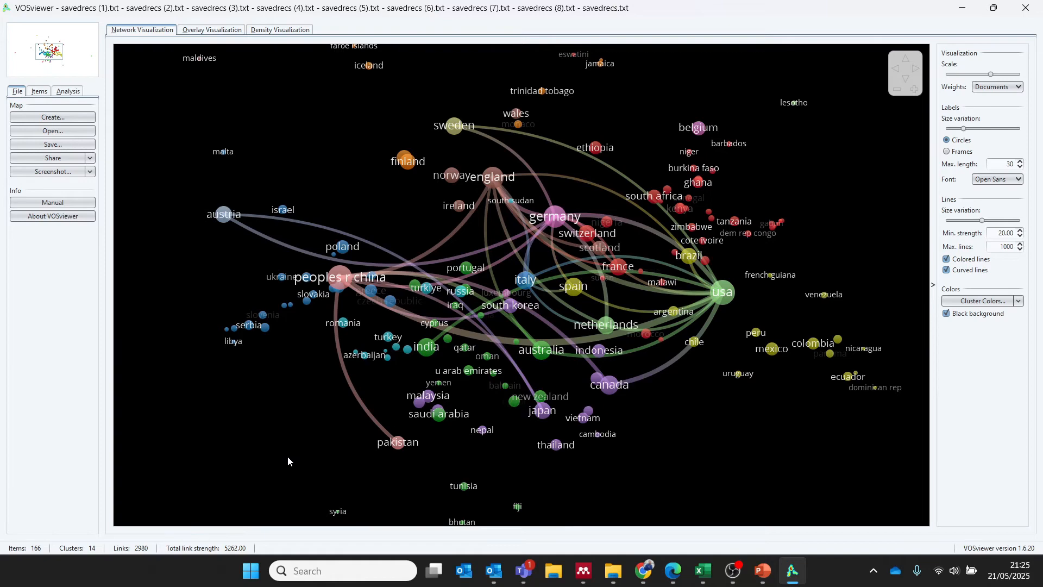
pyautogui.scroll(2, 288, 461)
pyautogui.scroll(-2, 288, 457)
pyautogui.moveTo(341, 279)
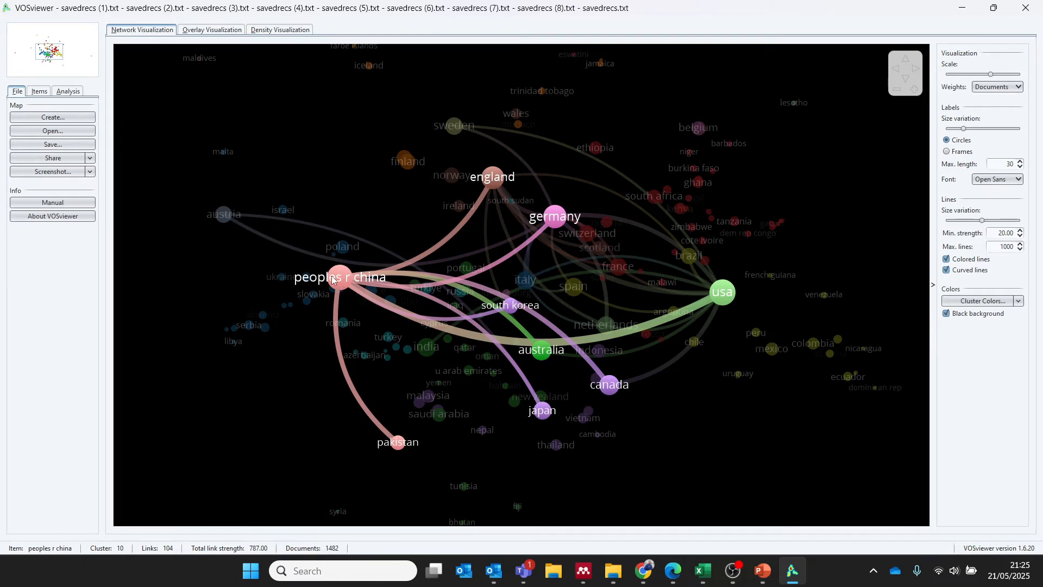
pyautogui.moveTo(493, 175)
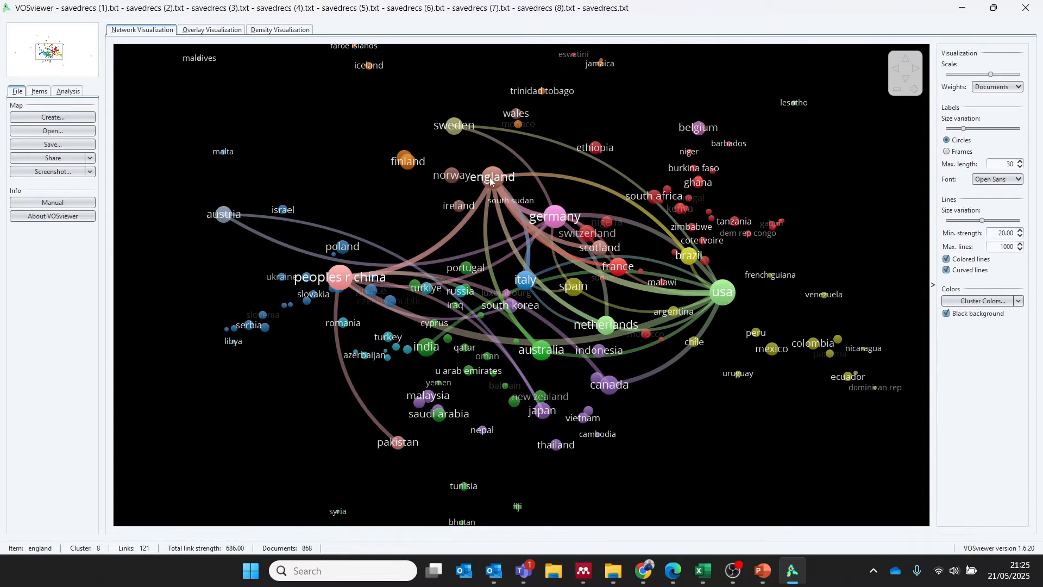
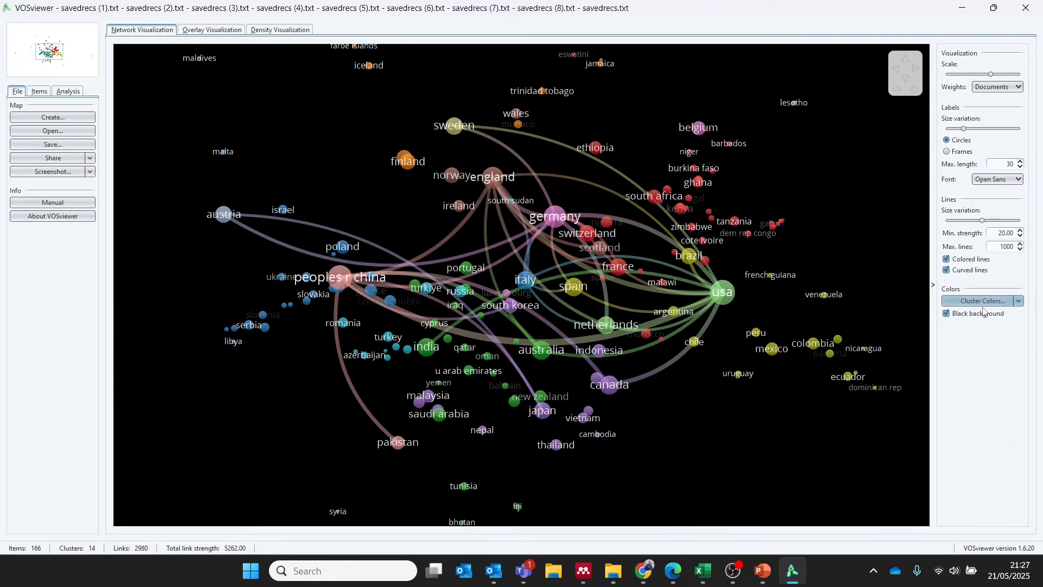
# Step: Turn off the black background of the country map
pyautogui.click(948, 314)
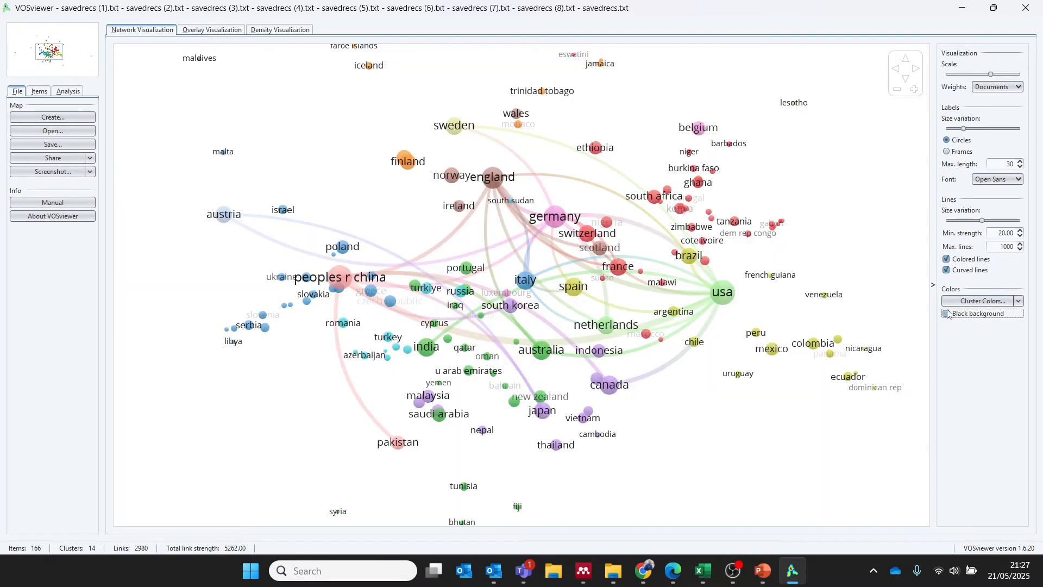
pyautogui.scroll(-1, 263, 212)
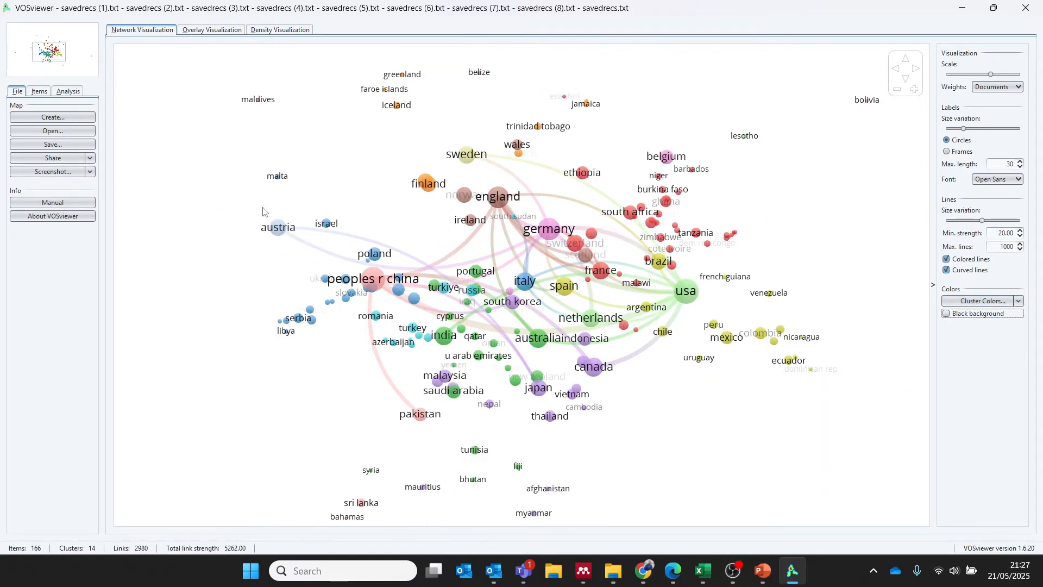
pyautogui.scroll(-1, 263, 211)
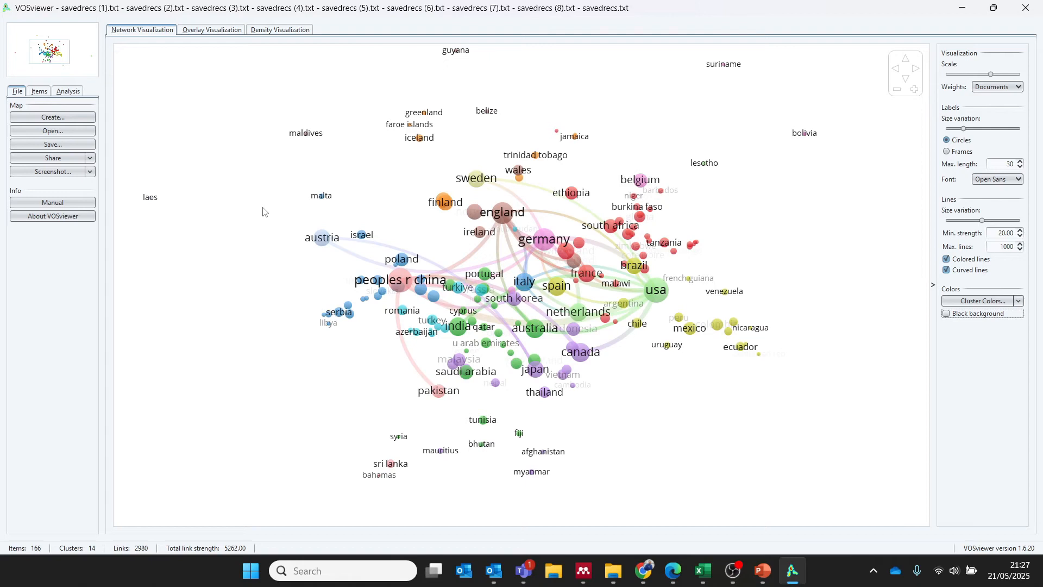
# Step: Review the countries listed under each cluster, from Cluster 1 through Cluster 14
pyautogui.click(45, 93)
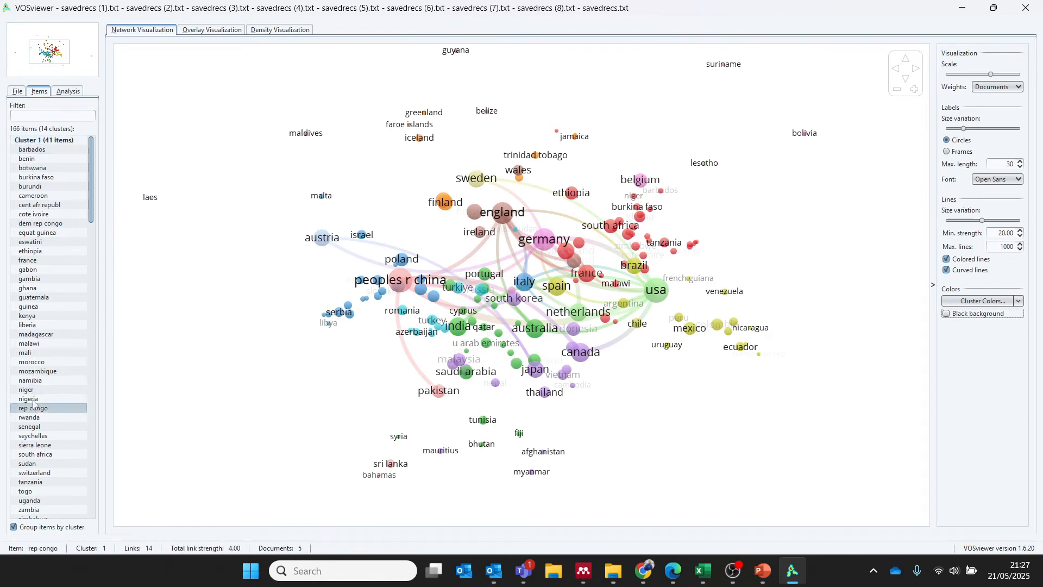
pyautogui.moveTo(91, 186); pyautogui.dragTo(87, 264)
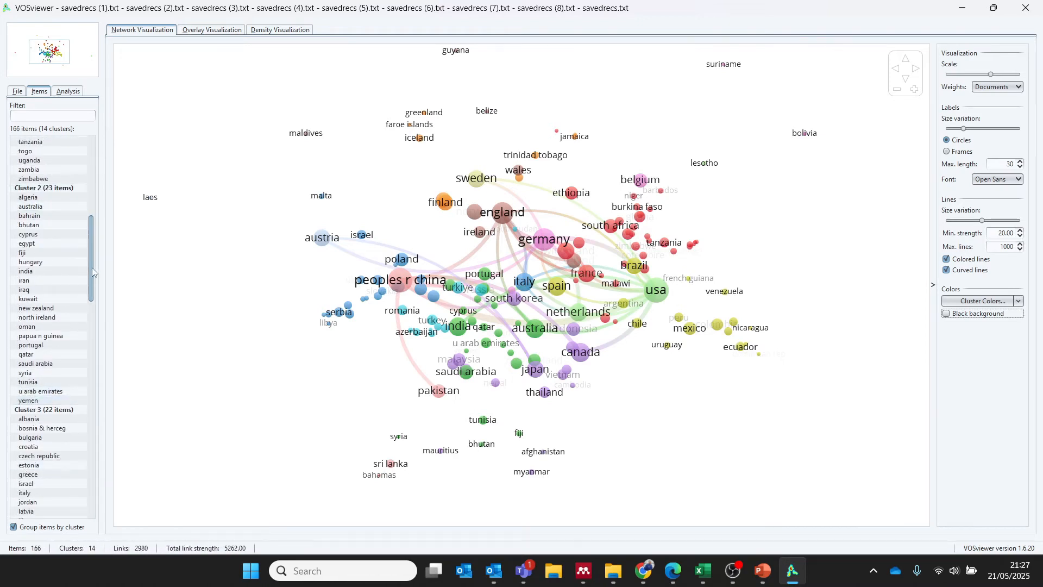
pyautogui.moveTo(90, 266); pyautogui.dragTo(83, 361)
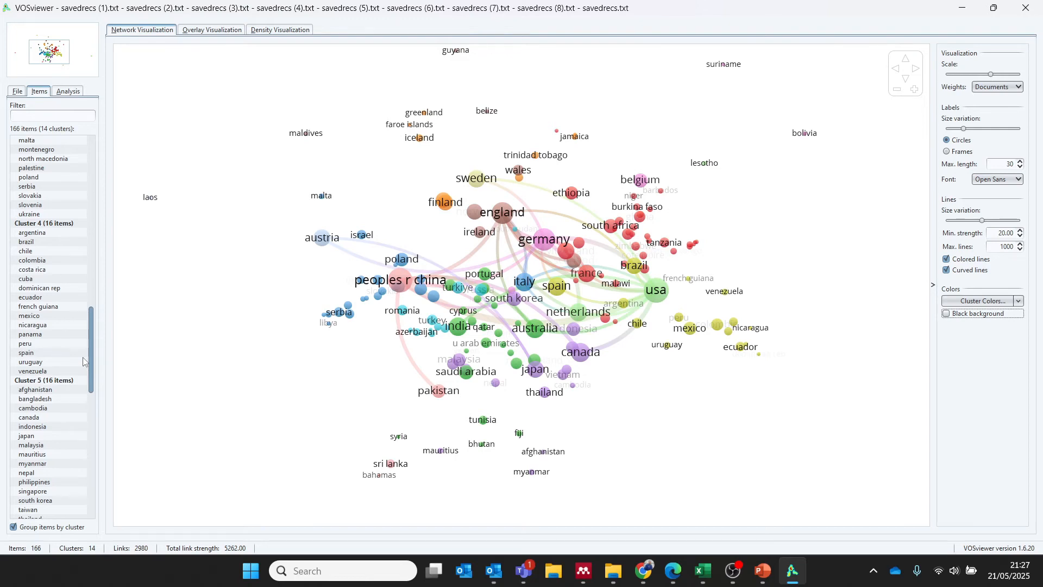
pyautogui.moveTo(83, 362); pyautogui.dragTo(87, 494)
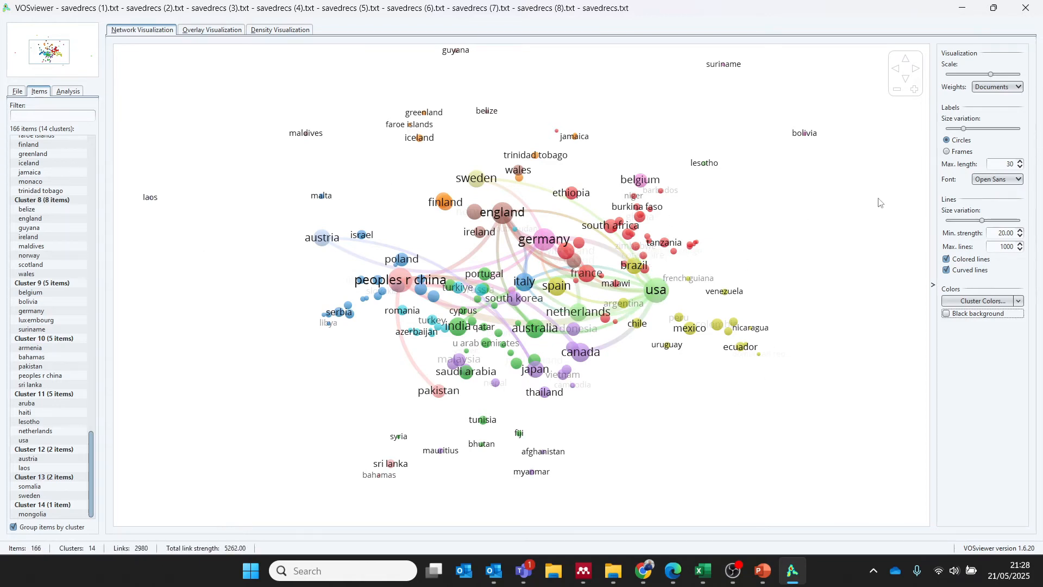
# Step: Open the cluster colour editor and move its window to the empty lower-left area of the map
pyautogui.click(1018, 302)
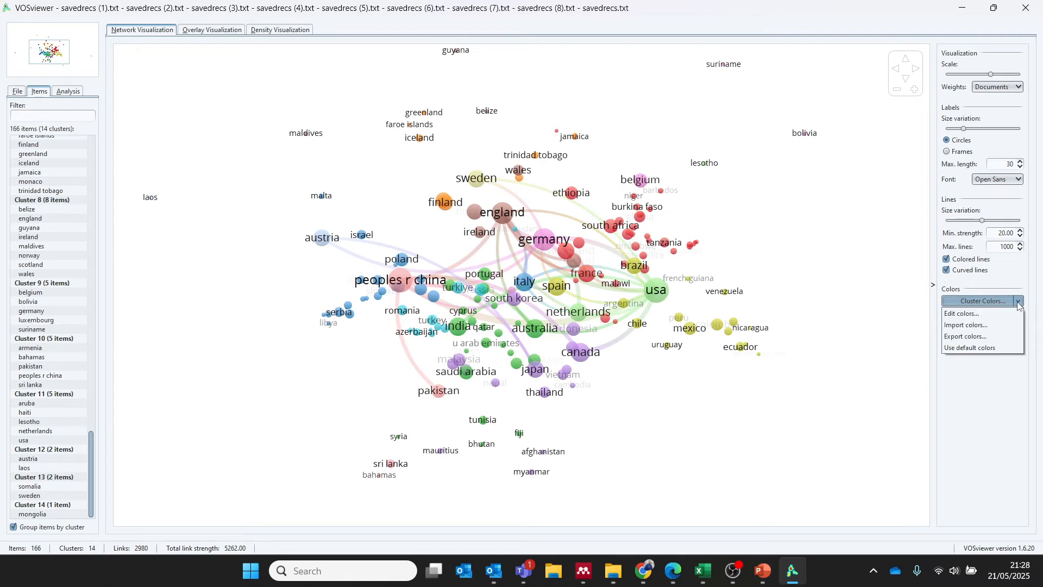
pyautogui.click(961, 315)
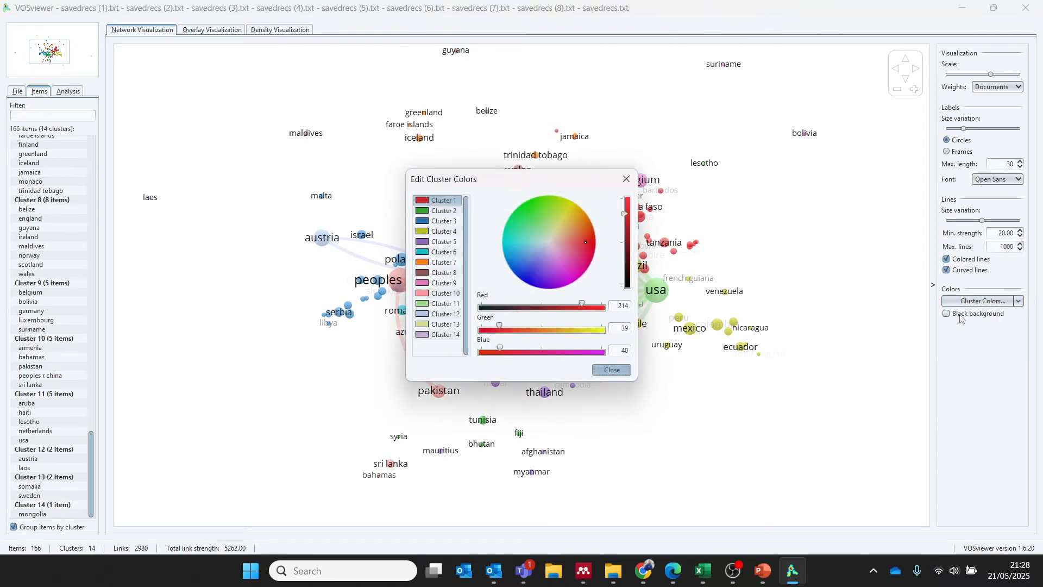
pyautogui.moveTo(500, 181); pyautogui.dragTo(216, 339)
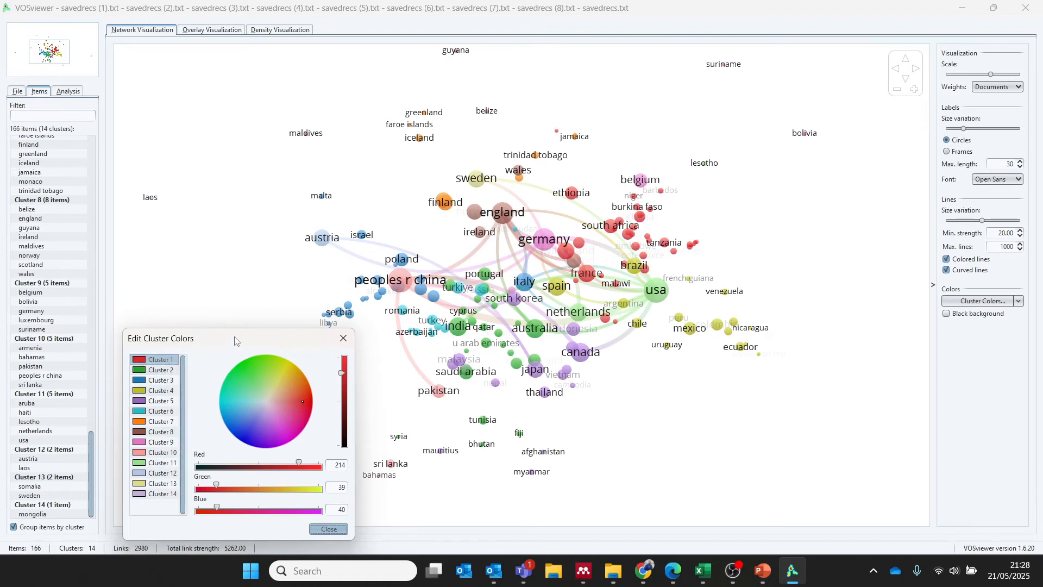
pyautogui.moveTo(235, 342); pyautogui.dragTo(236, 263)
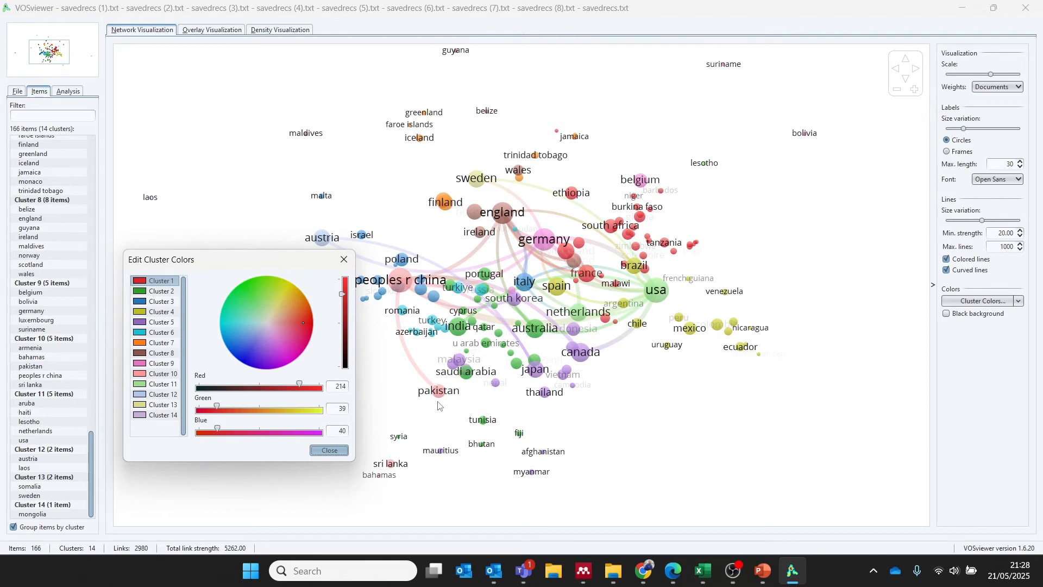
# Step: Capture the colour legend of Clusters 1 to 14 with Snipping Tool, then close the cluster colour editor
pyautogui.click(334, 570)
pyautogui.write('snap')
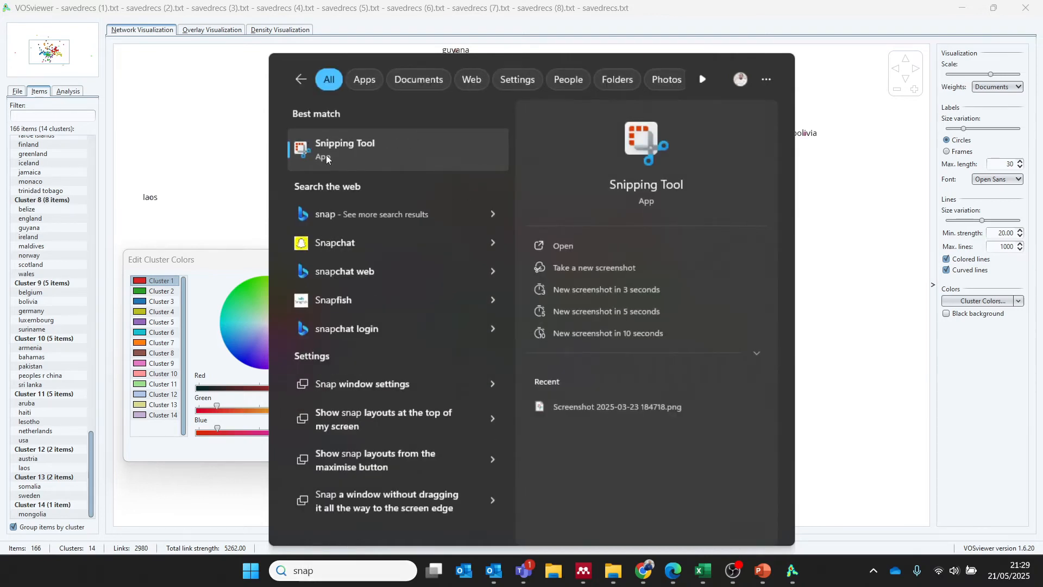
pyautogui.click(326, 155)
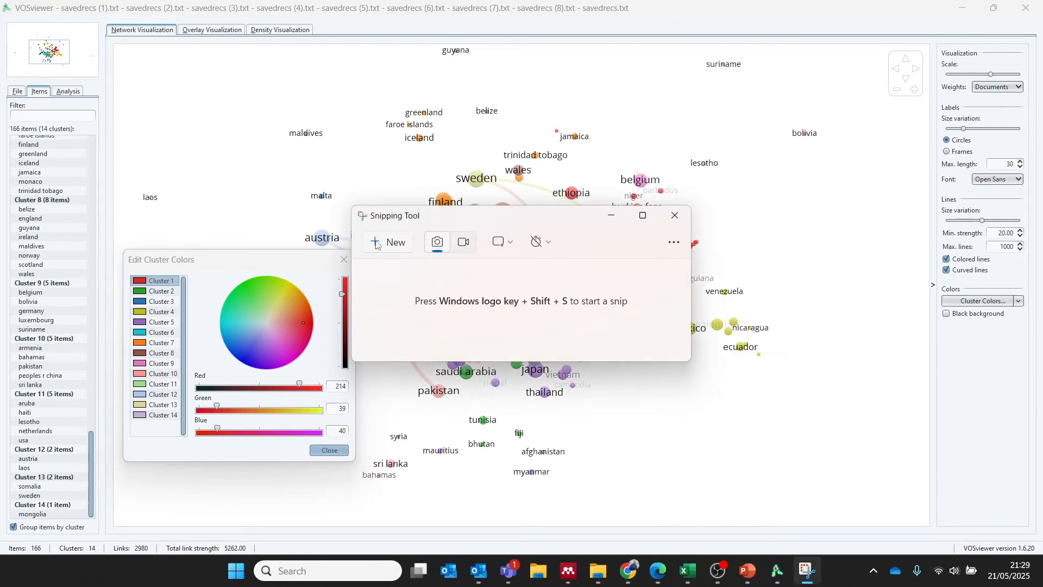
pyautogui.click(376, 244)
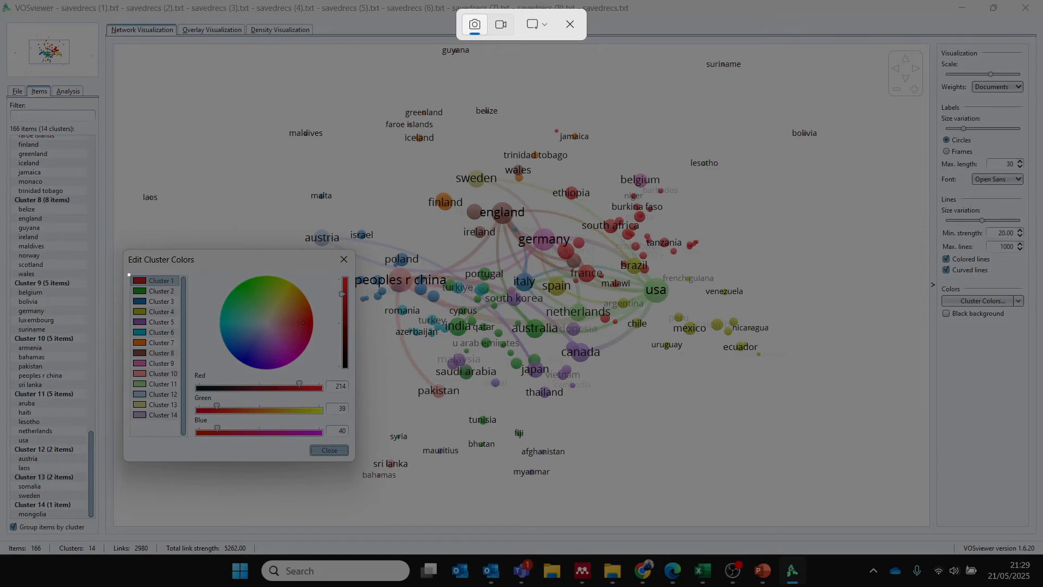
pyautogui.moveTo(128, 275); pyautogui.dragTo(180, 422)
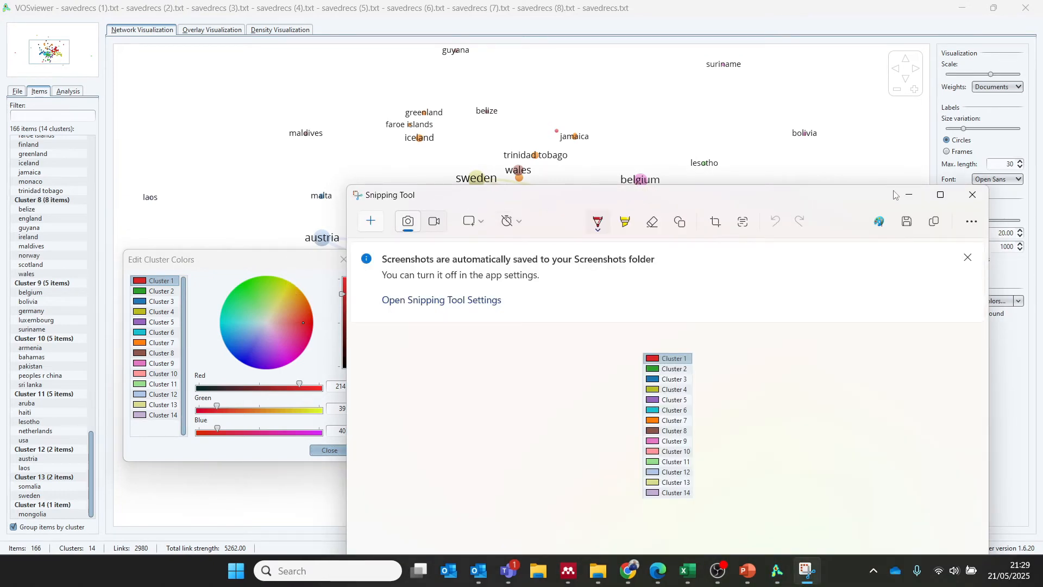
pyautogui.click(911, 197)
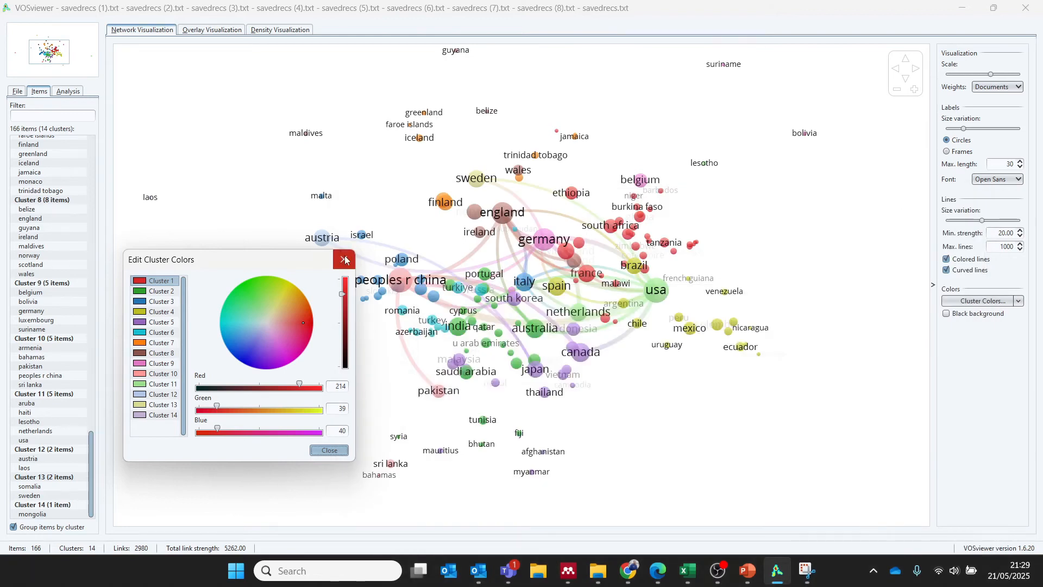
pyautogui.click(344, 259)
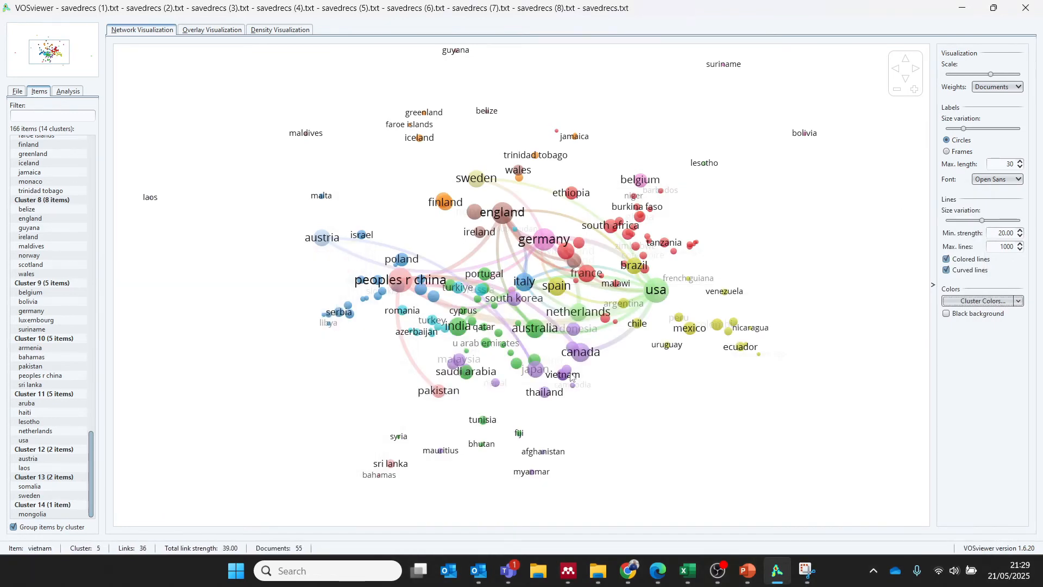
# Step: Set the minimum line strength of the country network to 1
pyautogui.doubleClick(1006, 232)
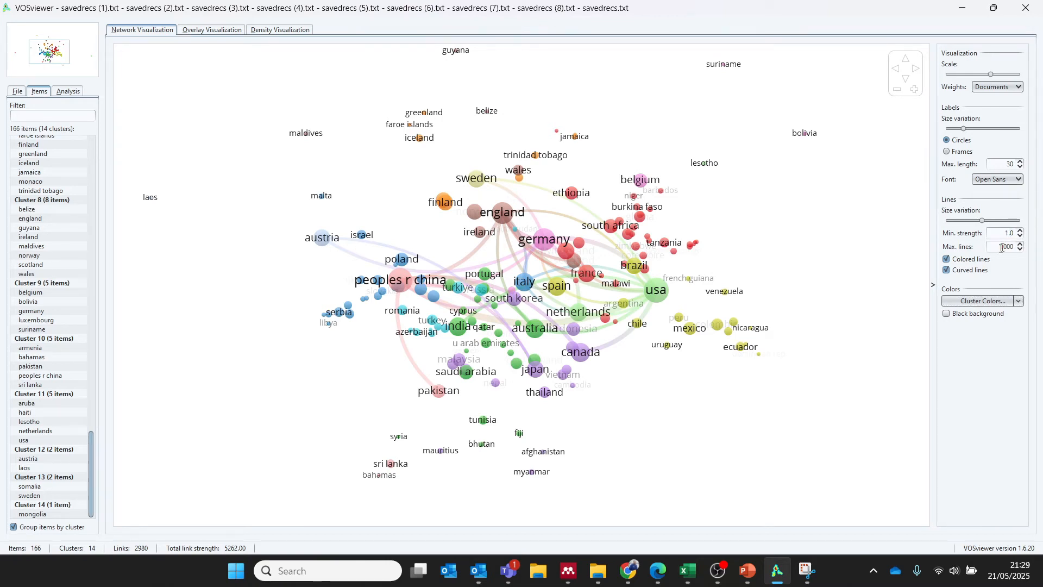
pyautogui.write('1')
pyautogui.press('Tab')
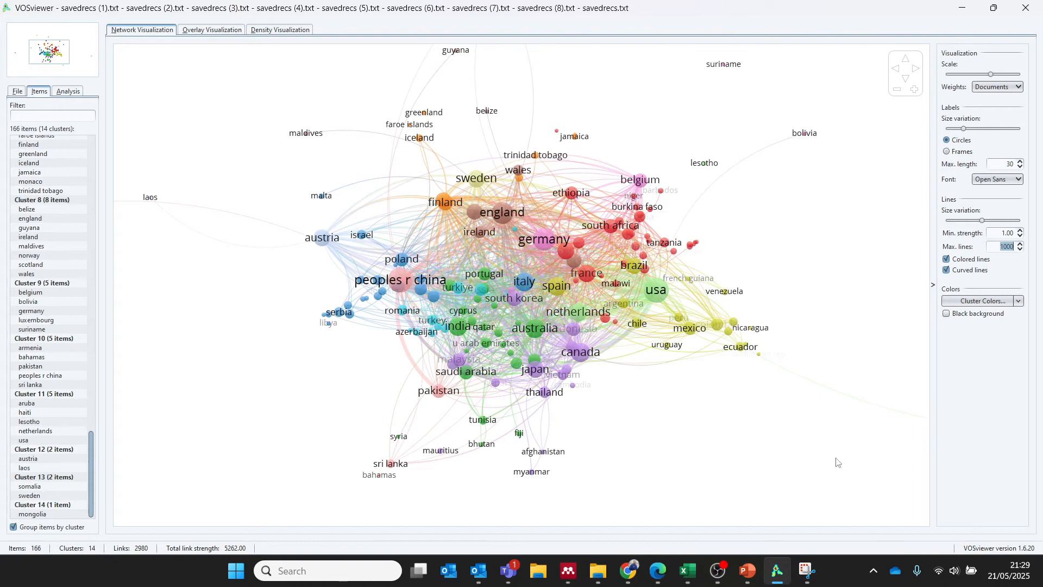
# Step: Switch to the methodology flowchart presentation in PowerPoint
pyautogui.click(745, 573)
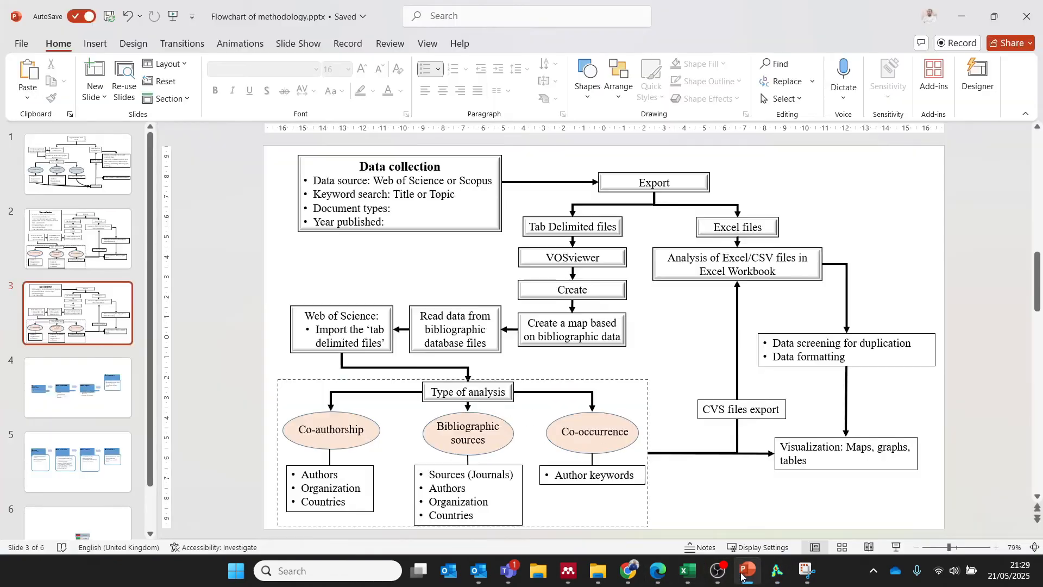
# Step: Replace the six-cluster legend on slide 6 with the captured 14-cluster legend and place it in the slide's lower-left corner
pyautogui.click(81, 534)
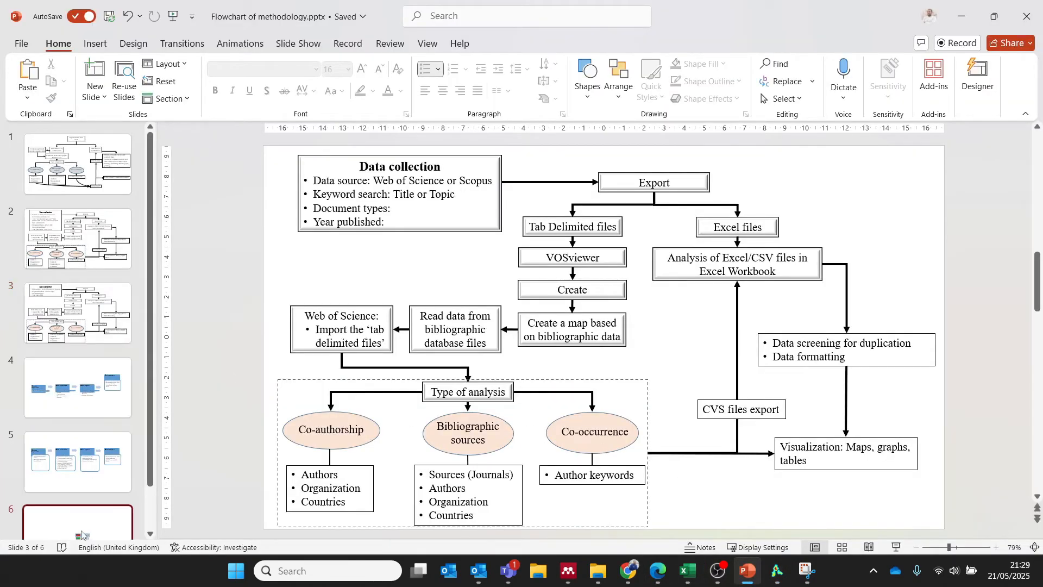
pyautogui.click(524, 368)
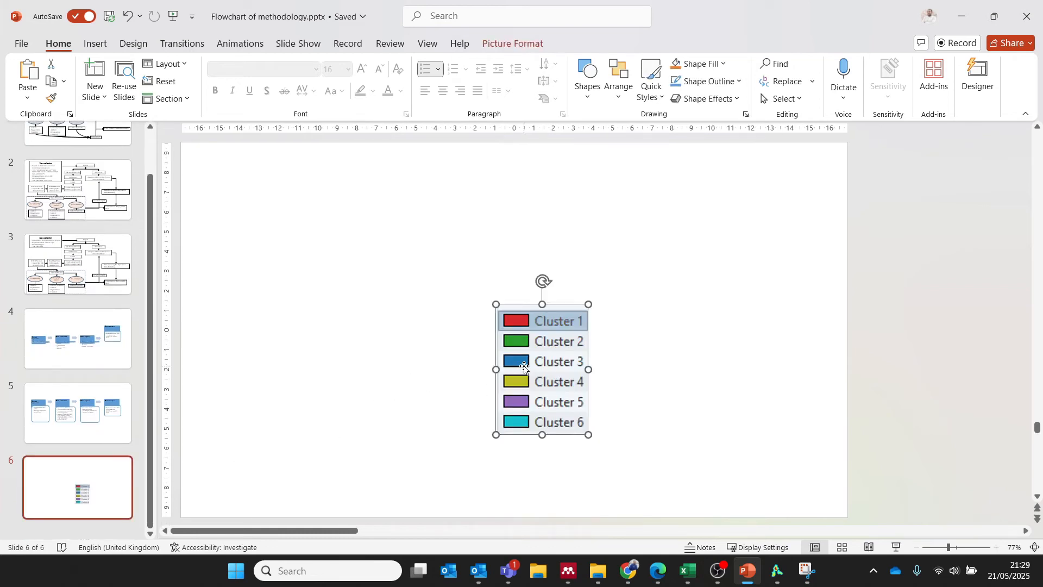
pyautogui.press('Delete')
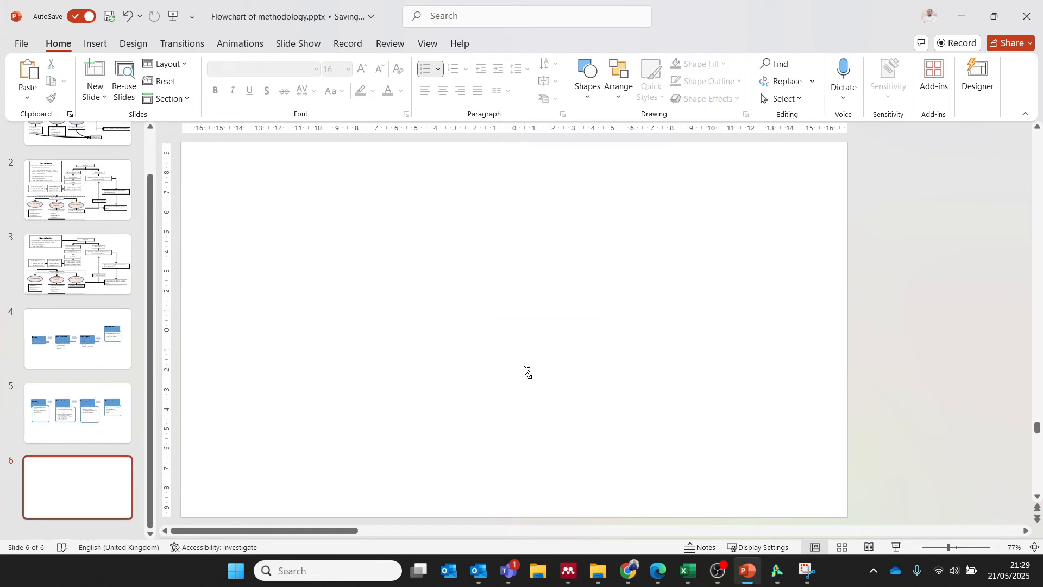
pyautogui.hotkey('ctrl', 'v')
pyautogui.moveTo(509, 302); pyautogui.dragTo(197, 410)
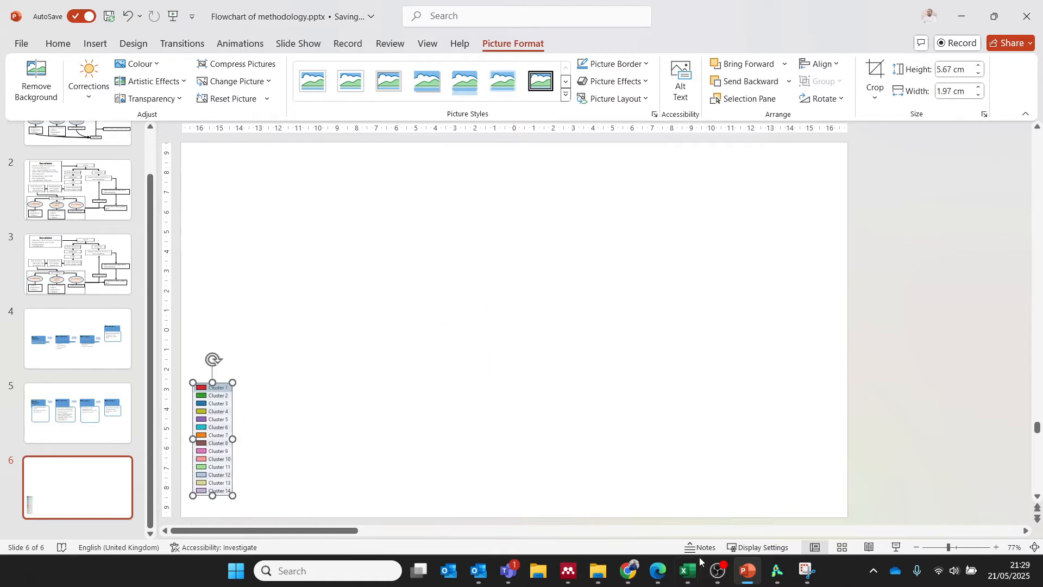
# Step: Switch to VOSviewer and copy a screenshot of the country network map to the clipboard
pyautogui.click(777, 571)
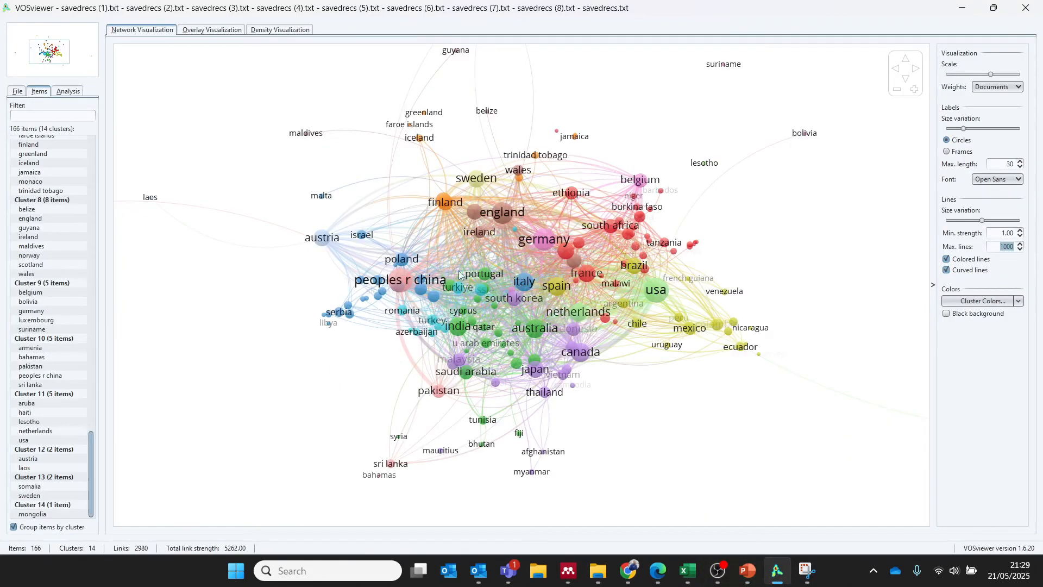
pyautogui.click(17, 92)
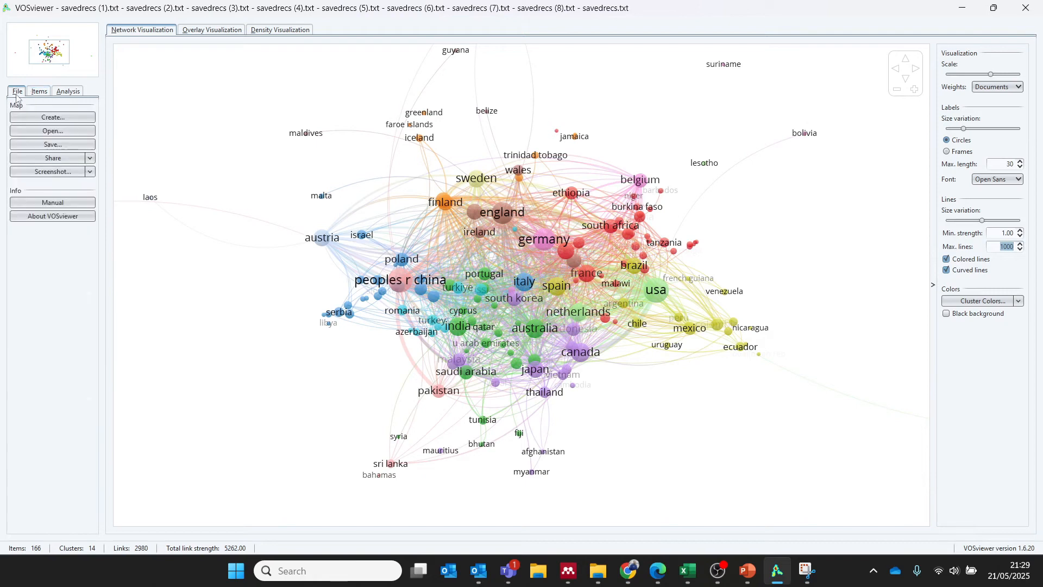
pyautogui.click(90, 171)
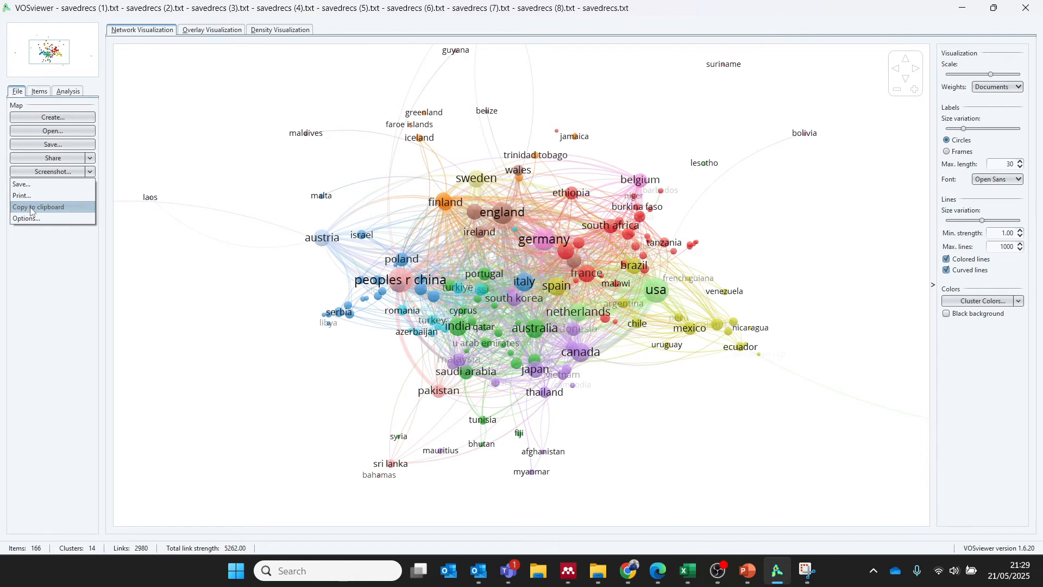
pyautogui.click(31, 207)
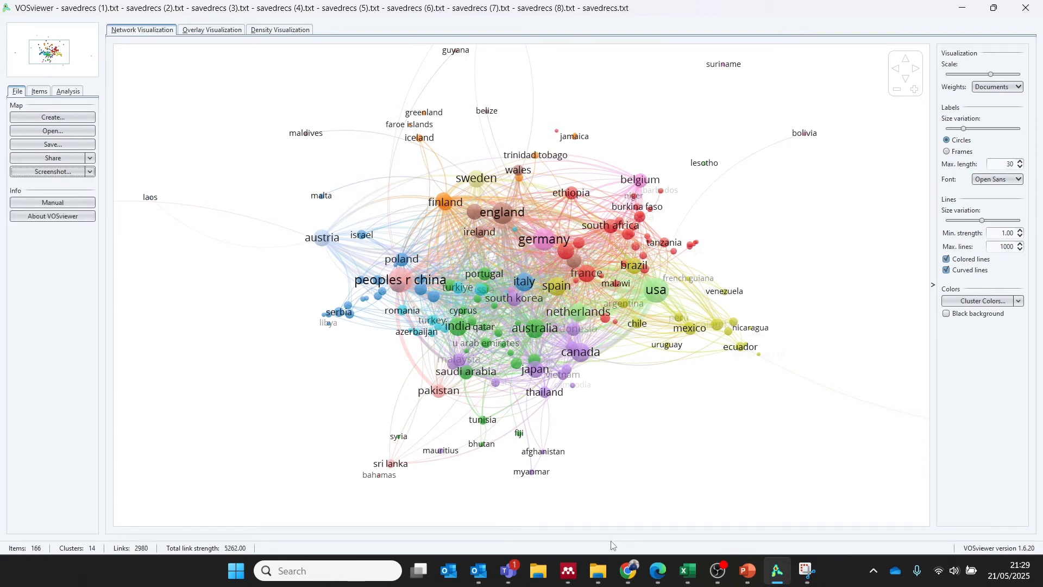
# Step: Paste the map screenshot onto slide 6 in PowerPoint and shift it right to uncover the cluster legend
pyautogui.click(748, 570)
pyautogui.hotkey('ctrl', 'v')
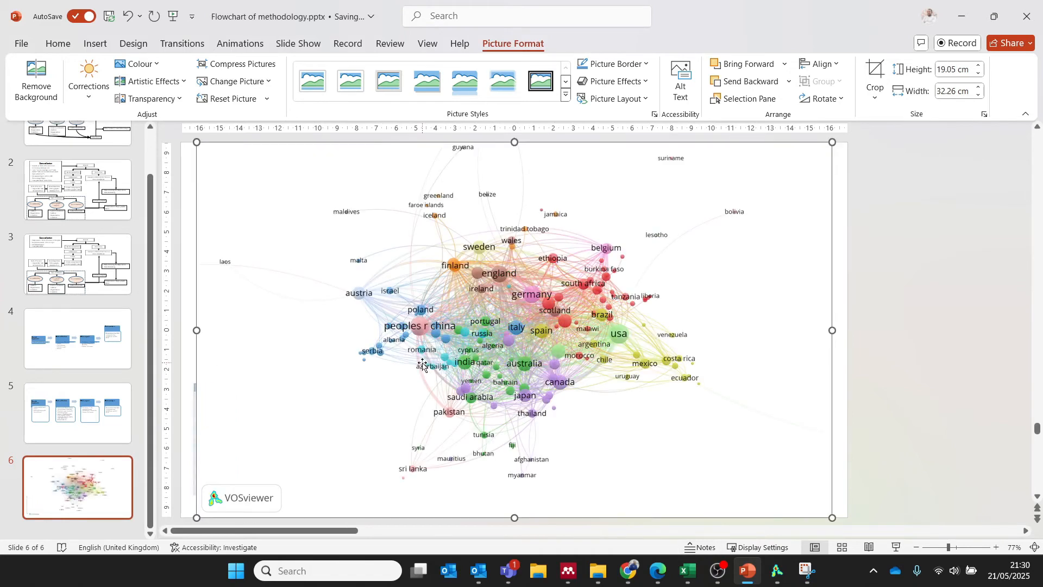
pyautogui.moveTo(324, 344); pyautogui.dragTo(382, 344)
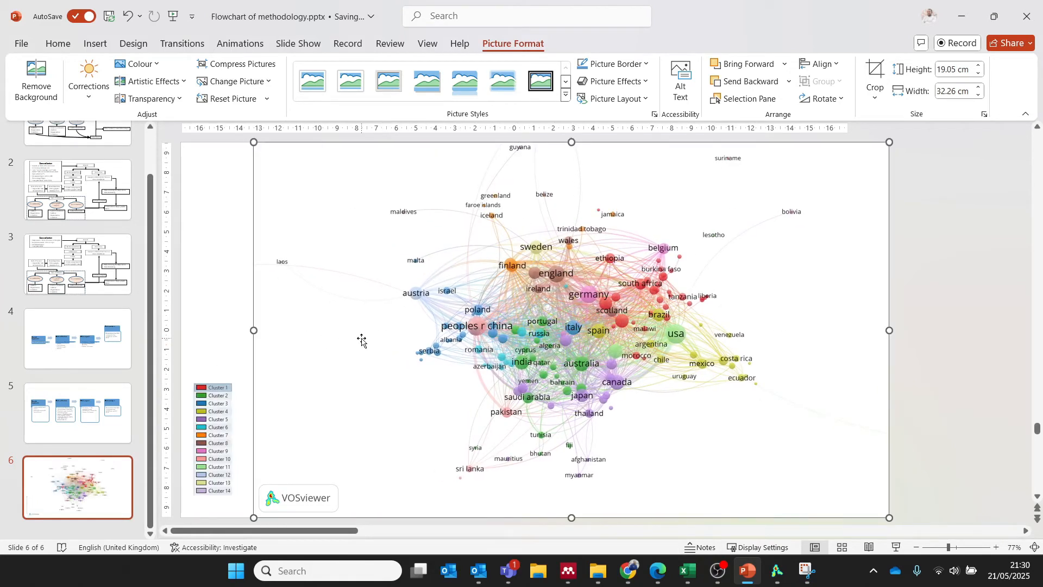
# Step: Bring the cluster legend to the front, place it just above the map's VOSviewer logo and enlarge it to about 6.7 by 2.3 cm
pyautogui.click(204, 439)
pyautogui.rightClick(205, 440)
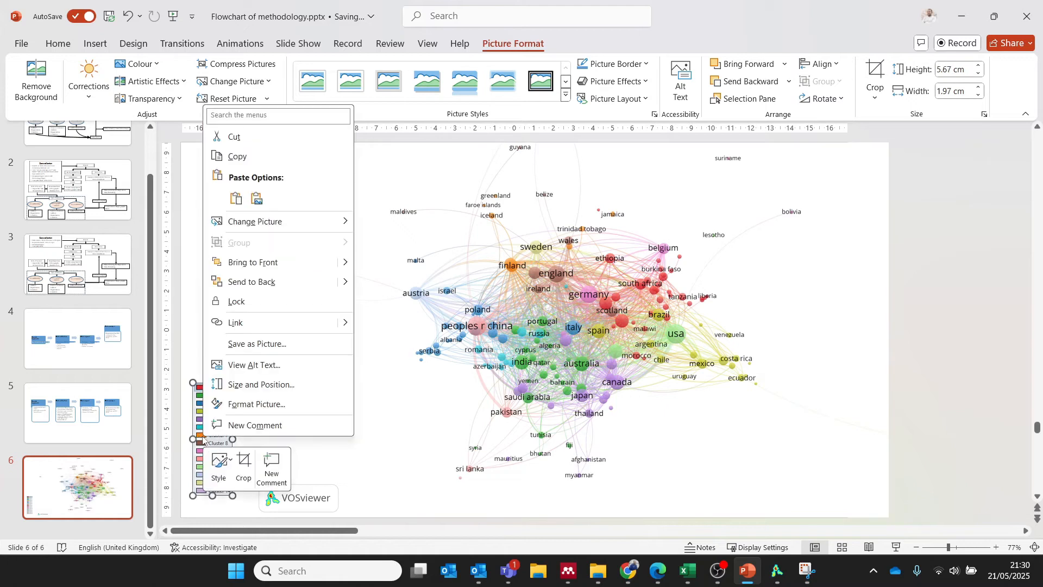
pyautogui.moveTo(341, 263)
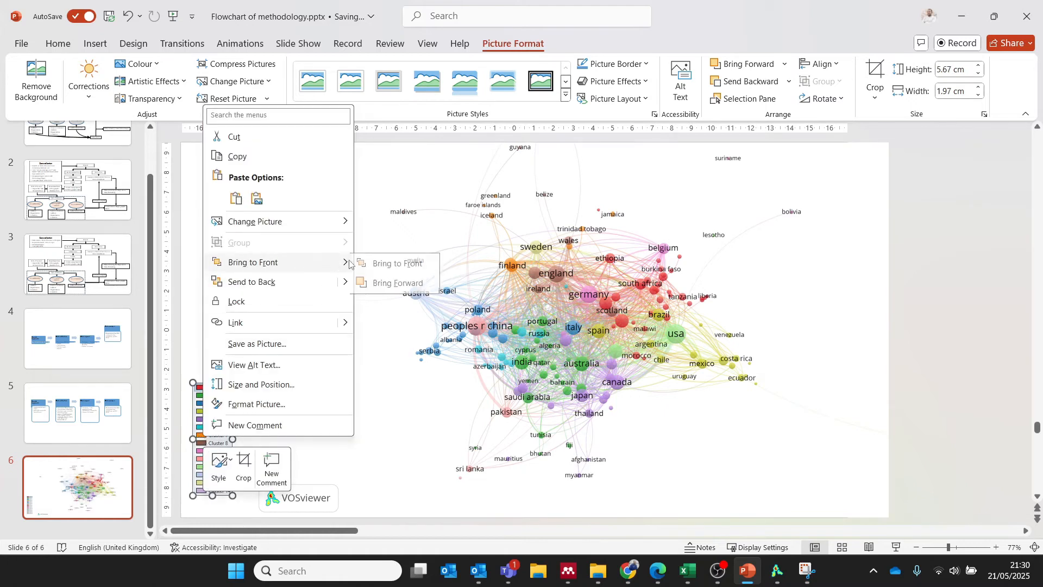
pyautogui.click(390, 264)
pyautogui.moveTo(217, 471); pyautogui.dragTo(292, 453)
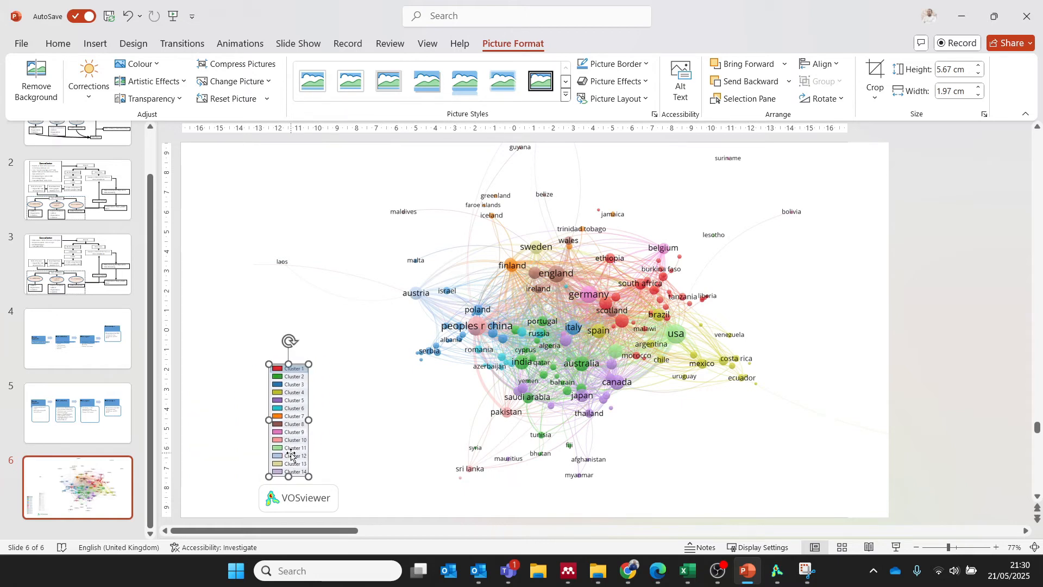
pyautogui.moveTo(309, 364)
pyautogui.mouseDown()
pyautogui.moveTo(326, 302)
pyautogui.moveTo(315, 345)
pyautogui.mouseUp()
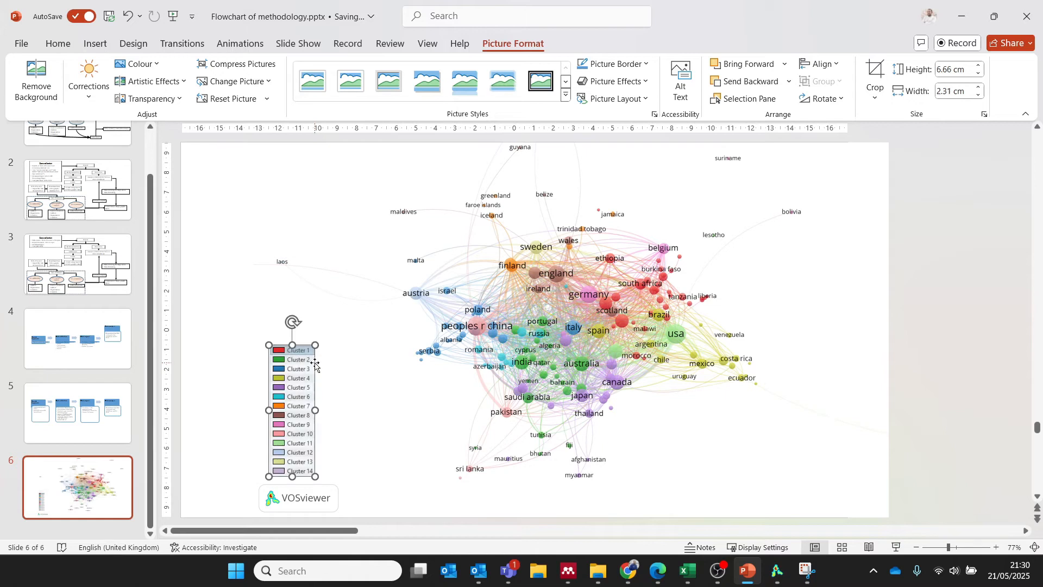
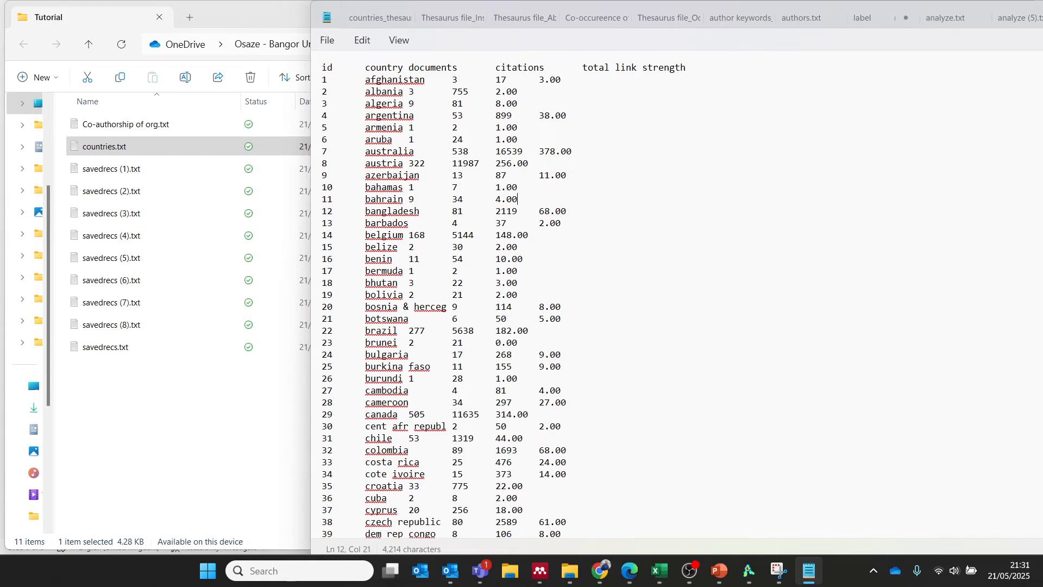
# Step: Copy the entire contents of countries.txt into a new worksheet of the Book2 workbook in Excel
pyautogui.hotkey('ctrl', 'a')
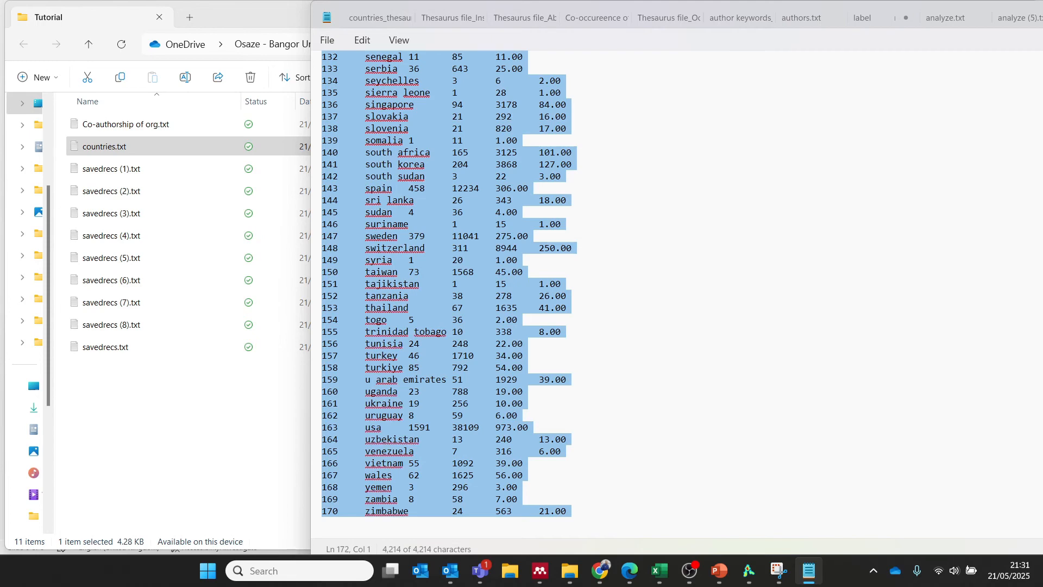
pyautogui.moveTo(659, 571)
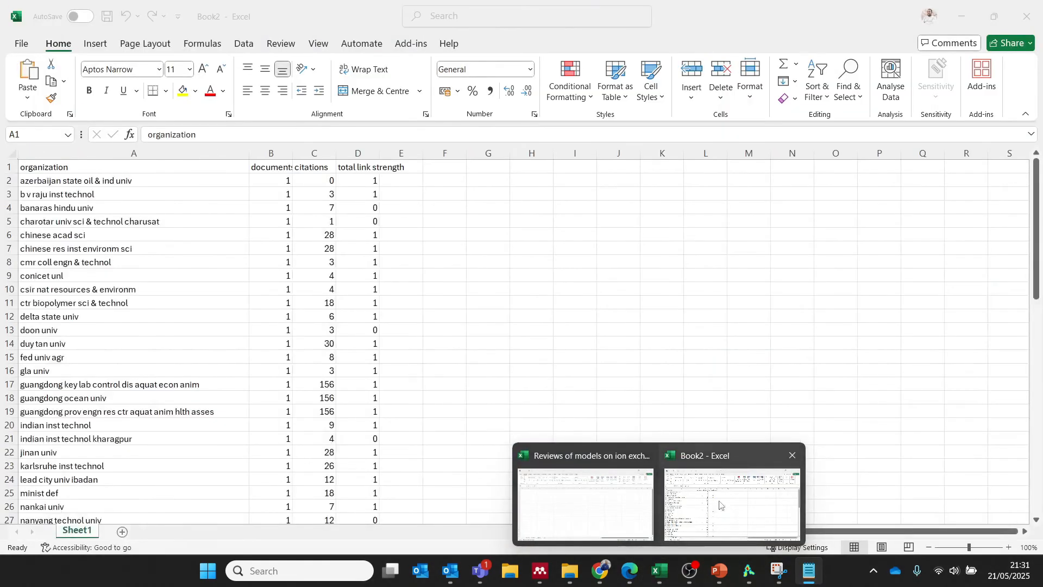
pyautogui.click(720, 501)
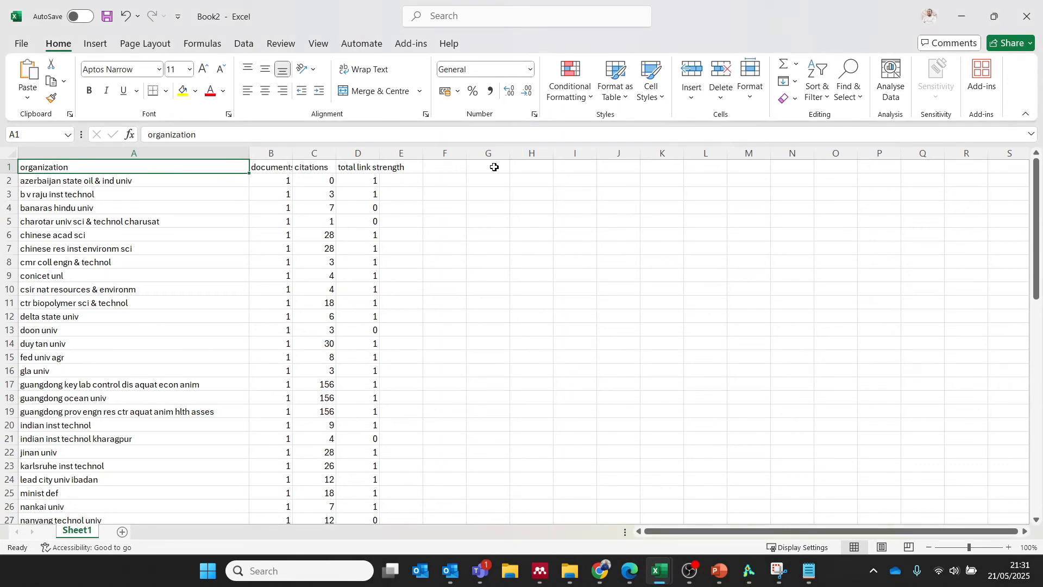
pyautogui.click(122, 532)
pyautogui.hotkey('ctrl', 'v')
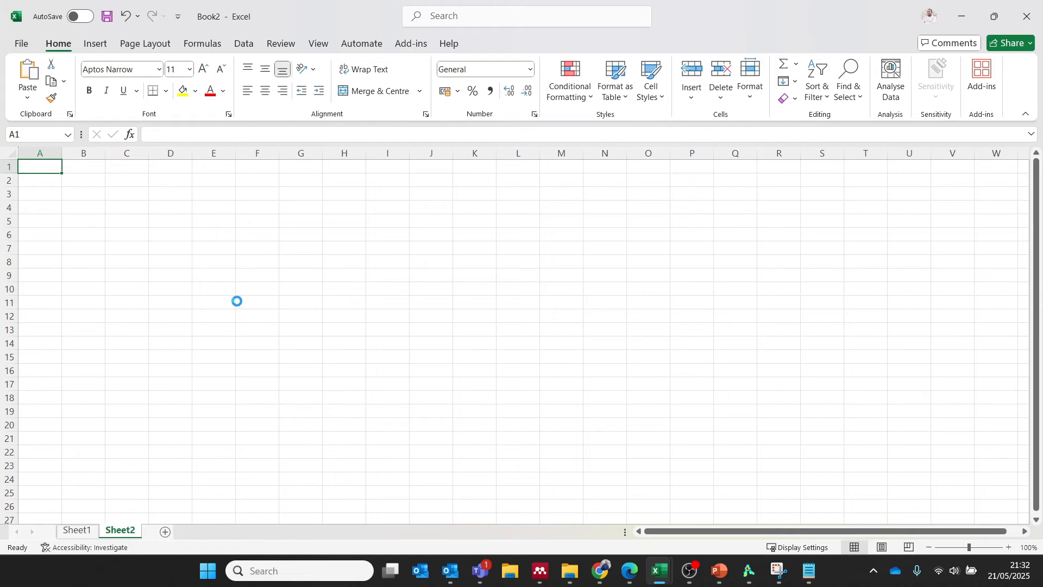
# Step: Delete the id column from the pasted country data and widen the country column to fit the full names
pyautogui.click(36, 147)
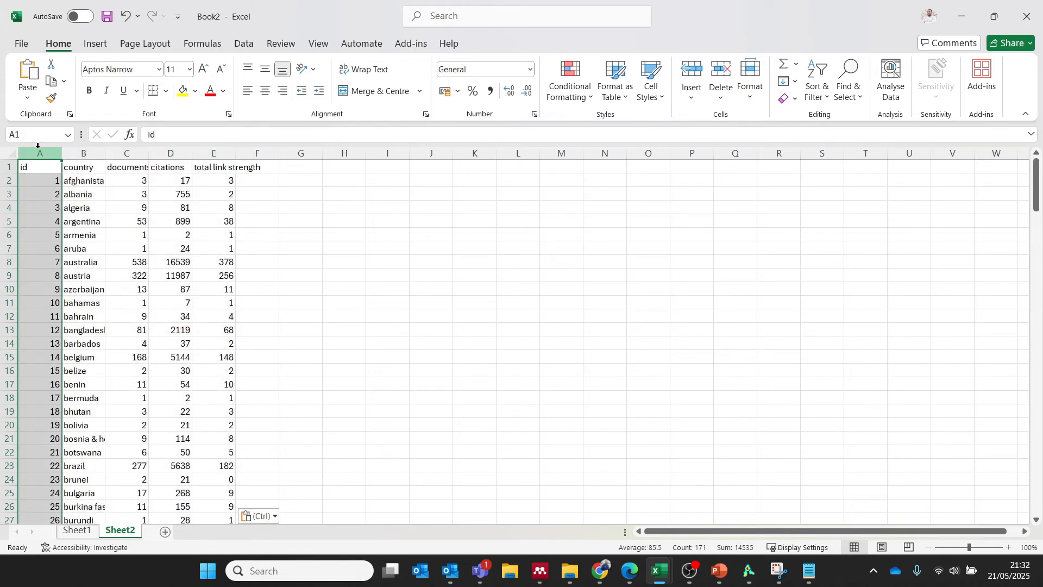
pyautogui.rightClick(35, 191)
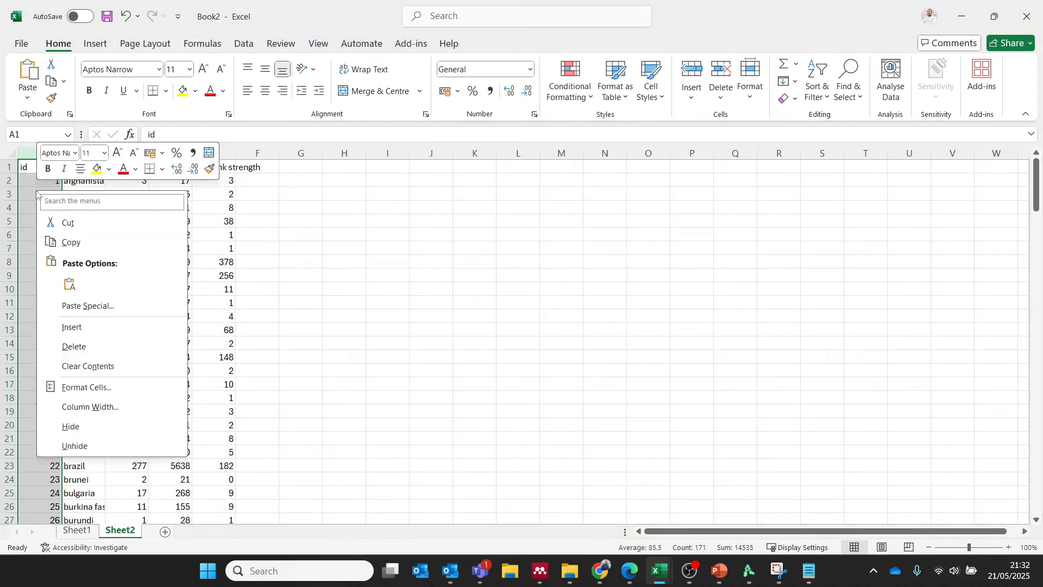
pyautogui.click(76, 354)
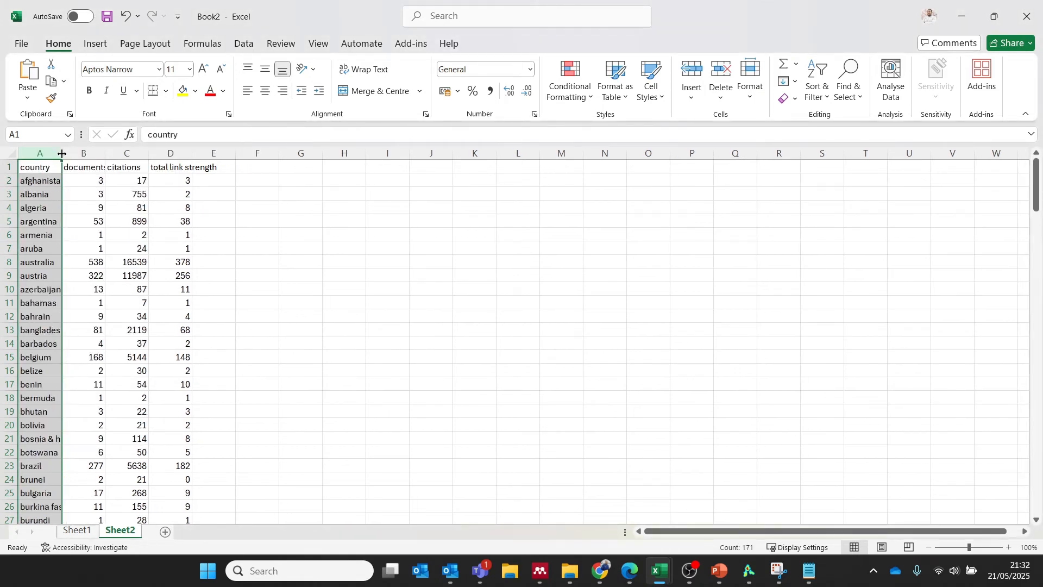
pyautogui.moveTo(62, 154); pyautogui.dragTo(130, 154)
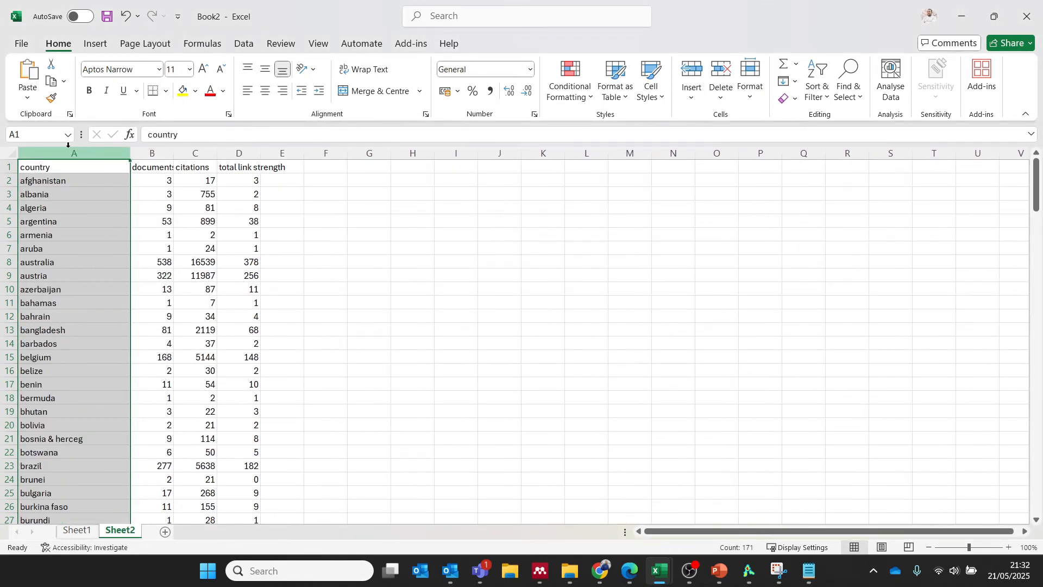
# Step: Sort the country table by documents from largest to smallest, treating the first row as headers
pyautogui.moveTo(68, 153); pyautogui.dragTo(284, 201)
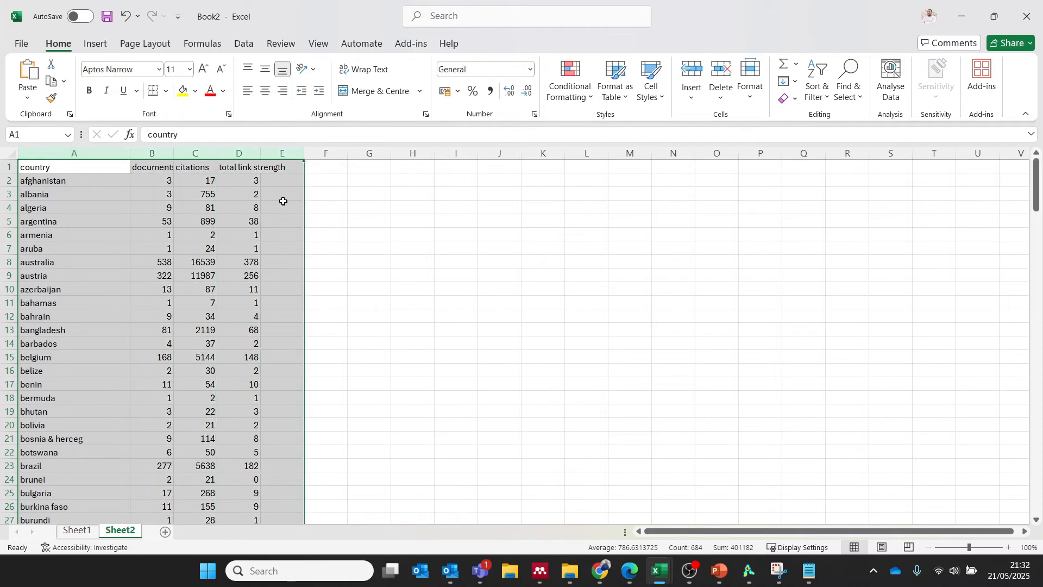
pyautogui.click(825, 97)
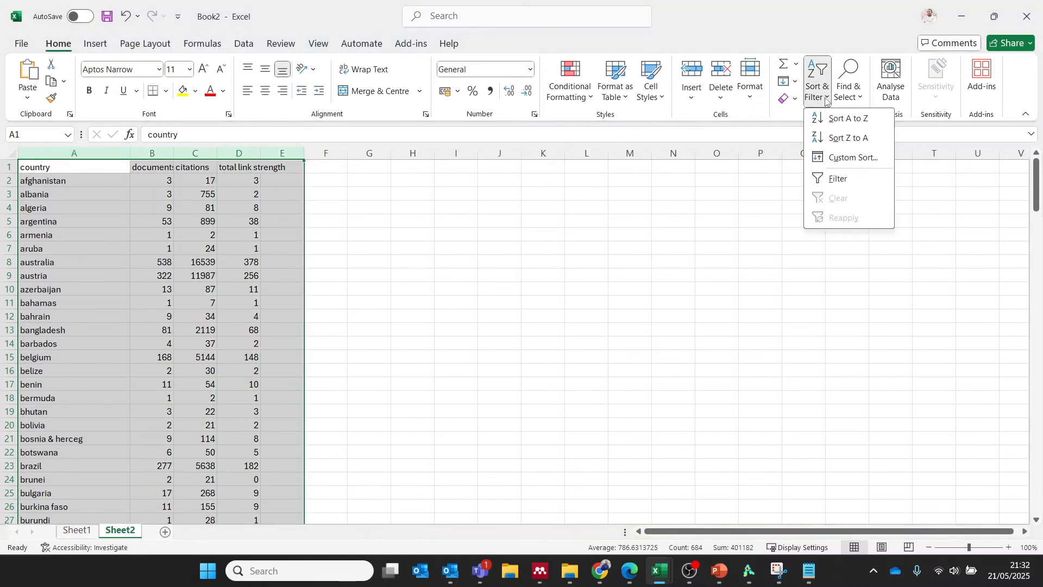
pyautogui.click(849, 158)
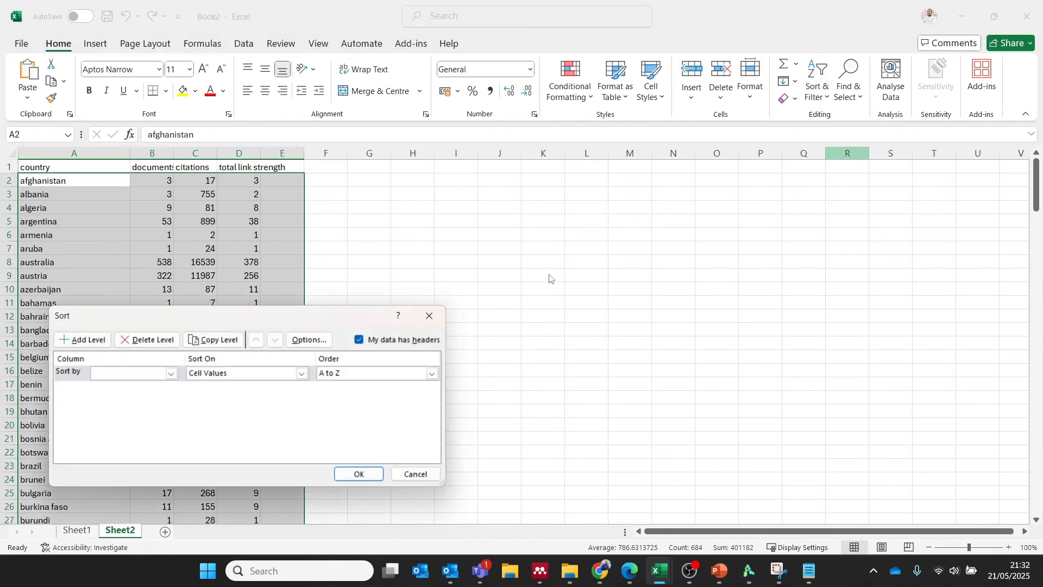
pyautogui.click(172, 374)
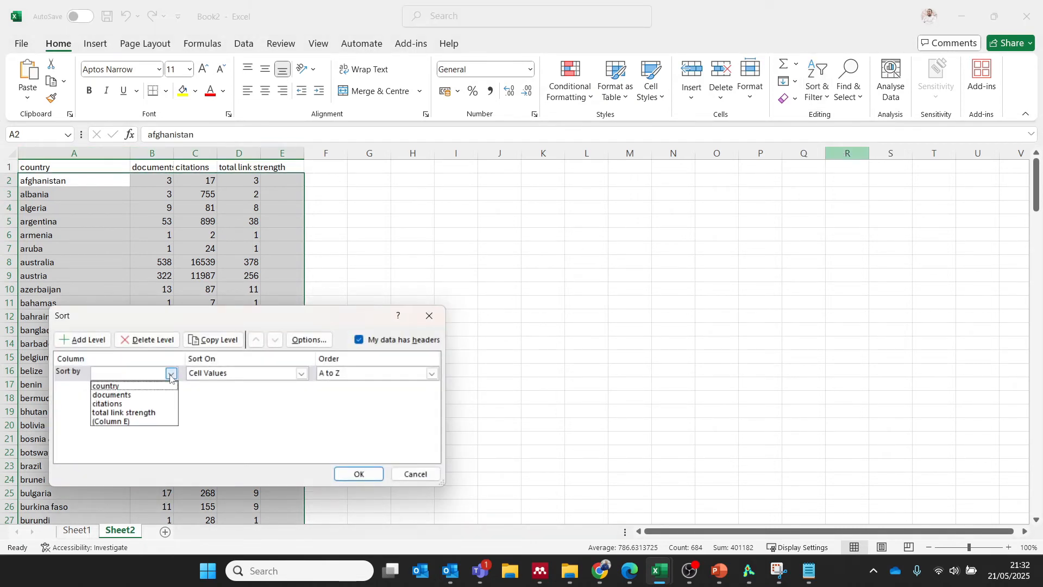
pyautogui.click(113, 396)
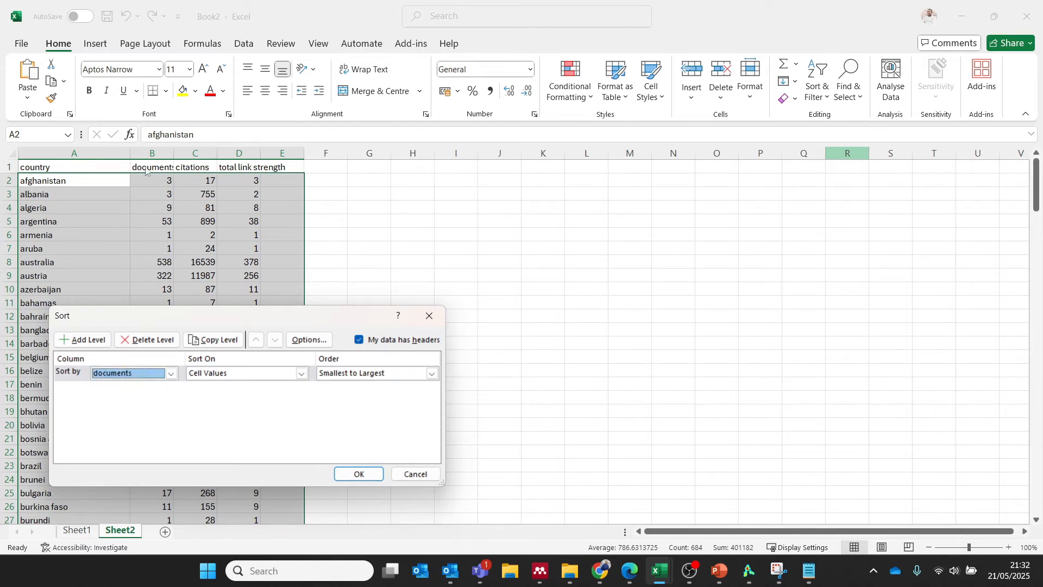
pyautogui.click(432, 374)
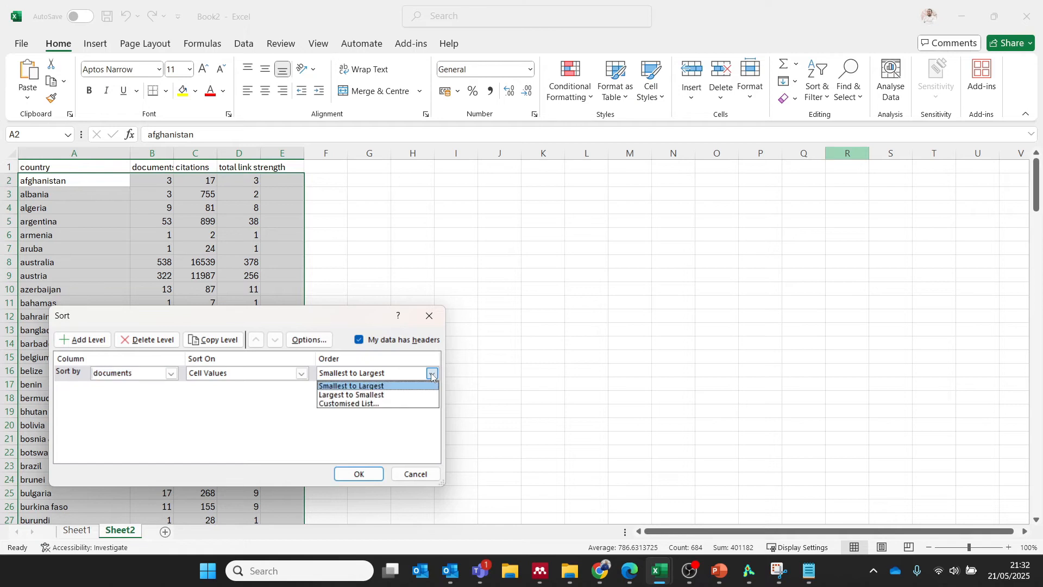
pyautogui.click(342, 396)
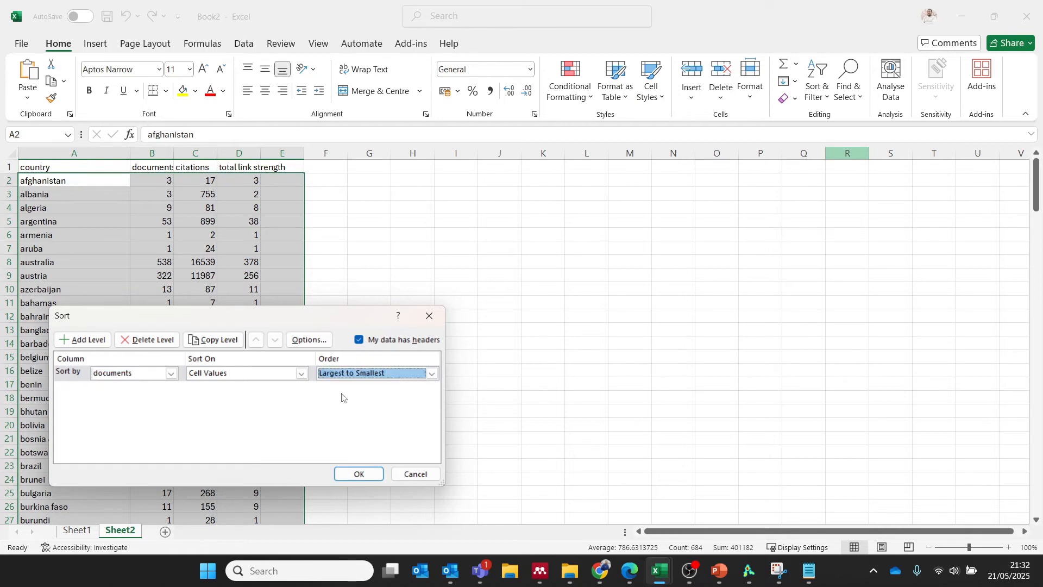
pyautogui.click(361, 480)
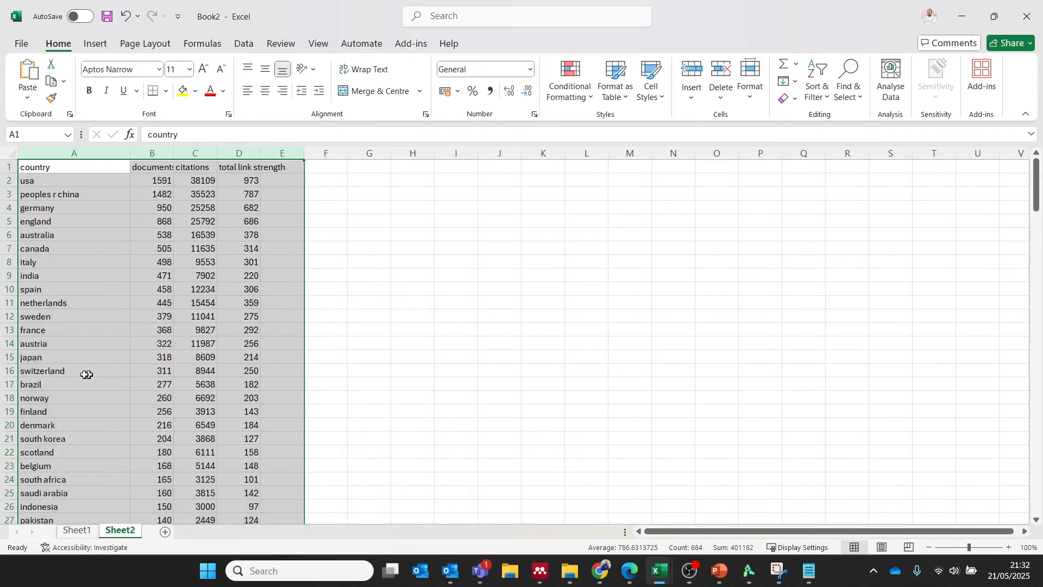
# Step: Widen the documents and citations columns, then select the usa entry with its document count
pyautogui.click(93, 239)
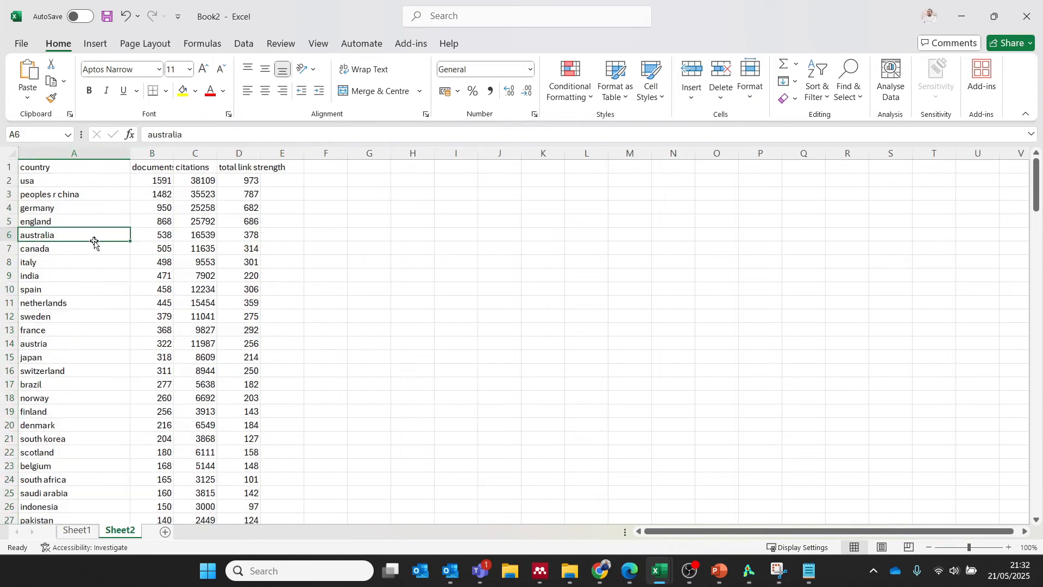
pyautogui.moveTo(174, 153); pyautogui.dragTo(280, 153)
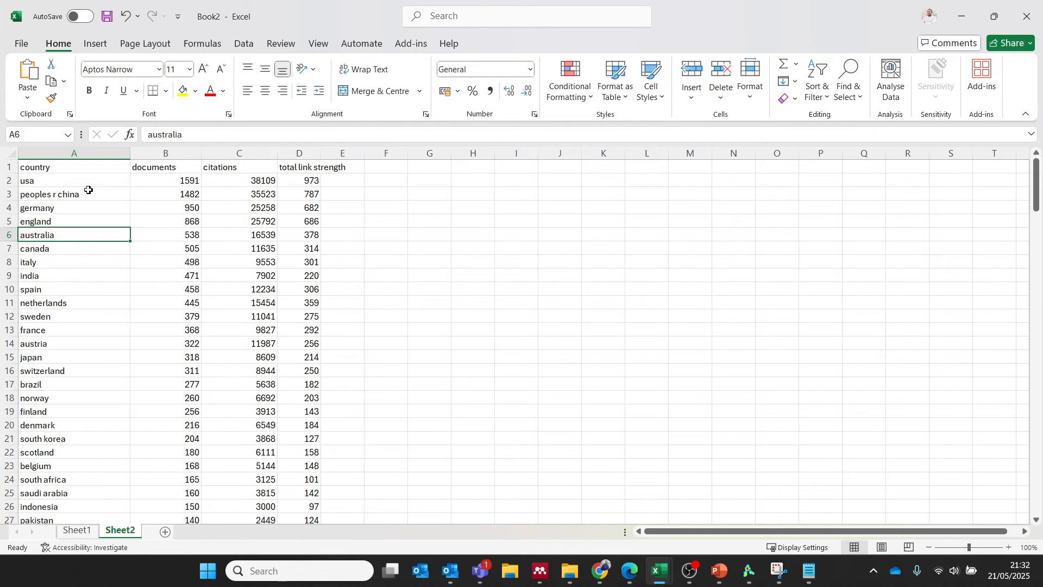
pyautogui.moveTo(42, 179); pyautogui.dragTo(201, 184)
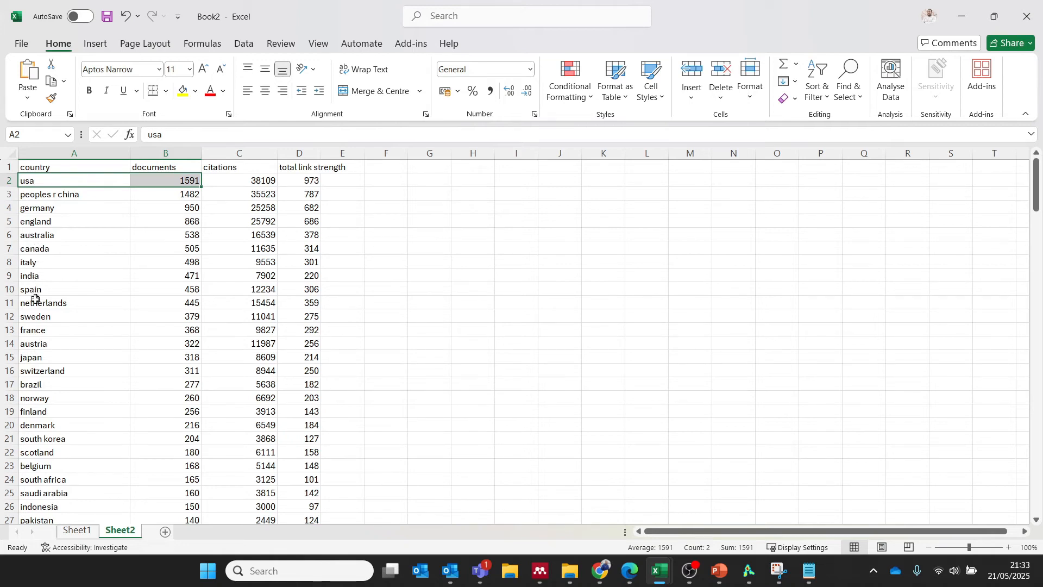
# Step: Move the england row's data out of the table to cells G3:J3
pyautogui.click(76, 223)
pyautogui.moveTo(77, 223); pyautogui.dragTo(564, 189)
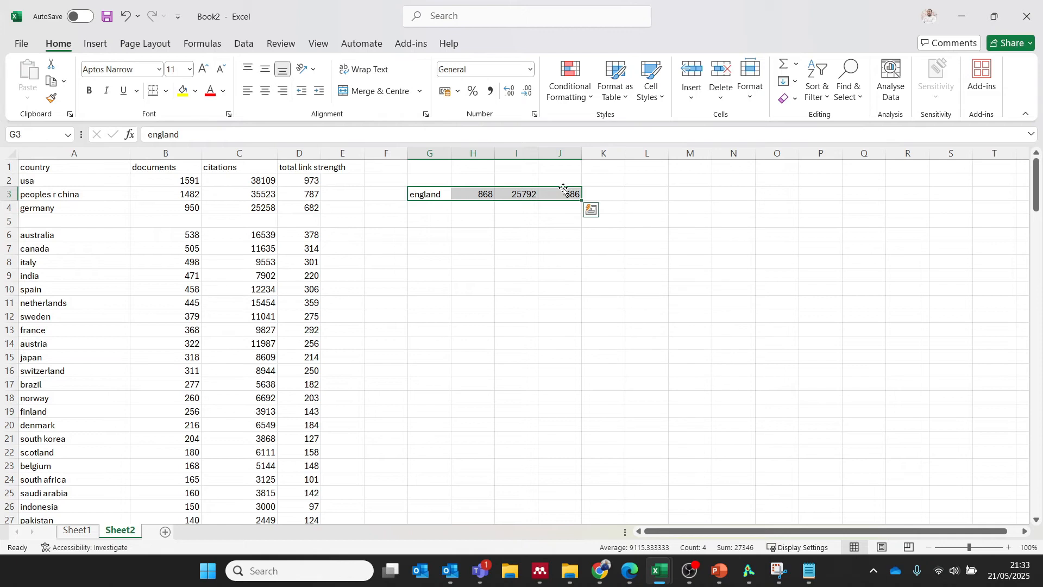
# Step: Enter United Kingdom as the country name in the blank row below germany
pyautogui.click(31, 219)
pyautogui.write('U')
pyautogui.press('capslock')
pyautogui.write('n')
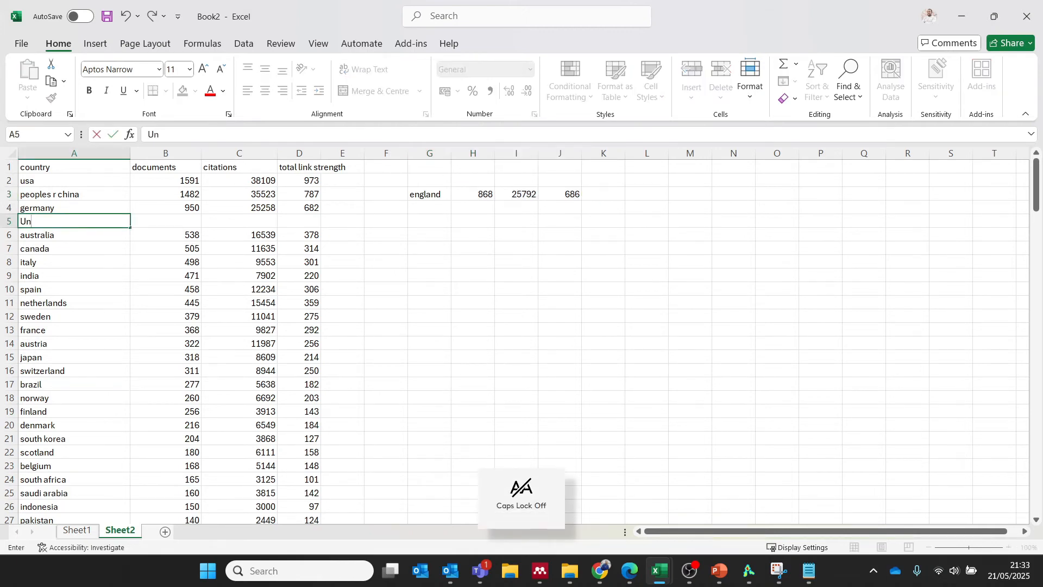
pyautogui.write('ited')
pyautogui.press('capslock')
pyautogui.write('K')
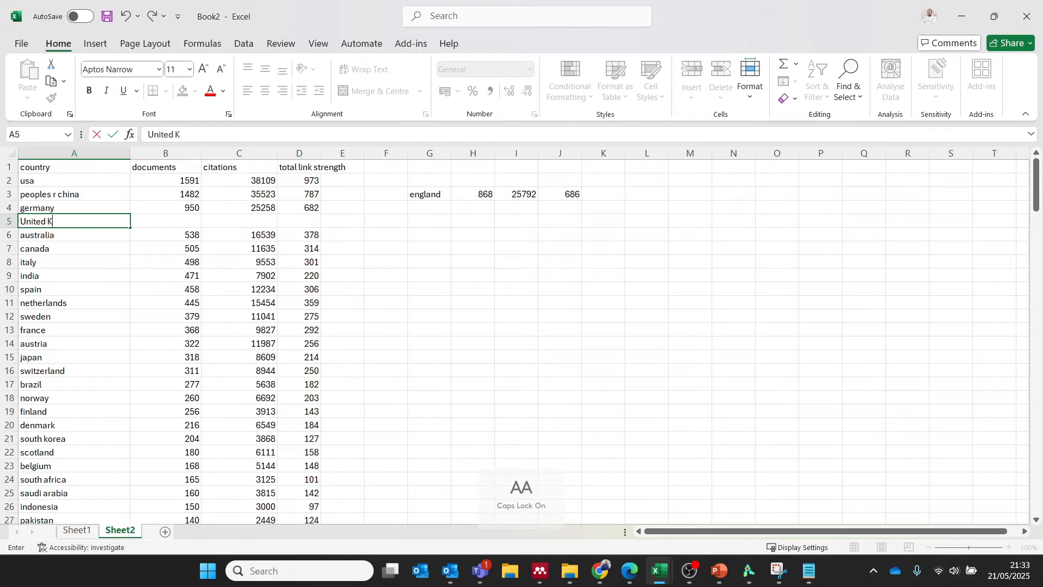
pyautogui.press('capslock')
pyautogui.write('ingd')
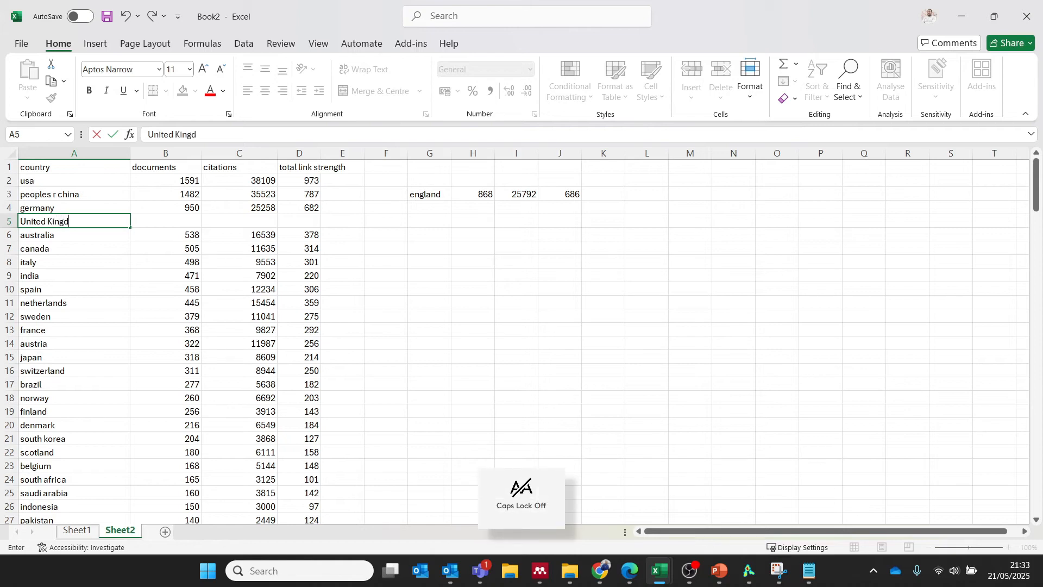
pyautogui.write('om')
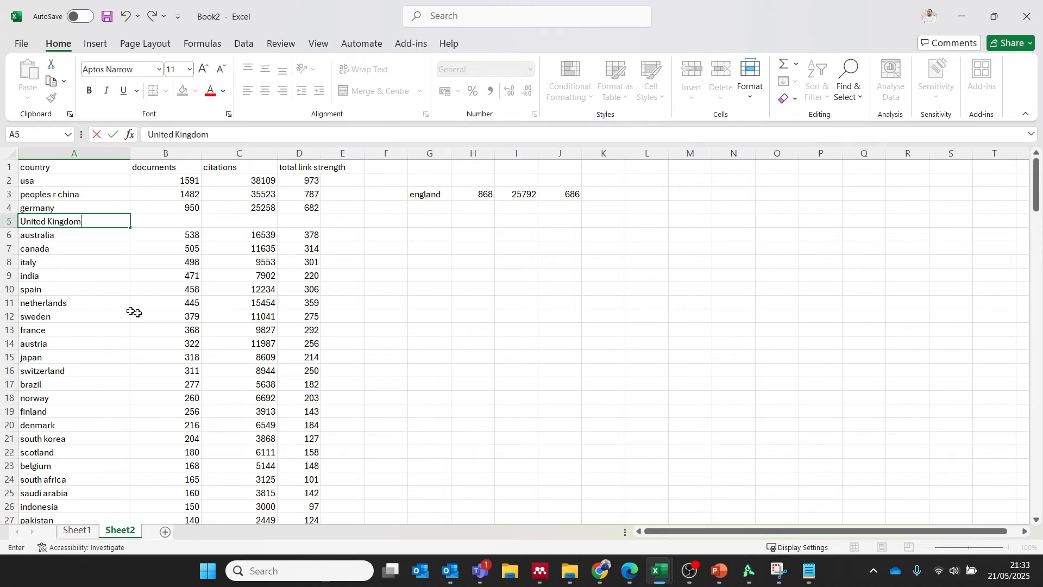
pyautogui.click(355, 351)
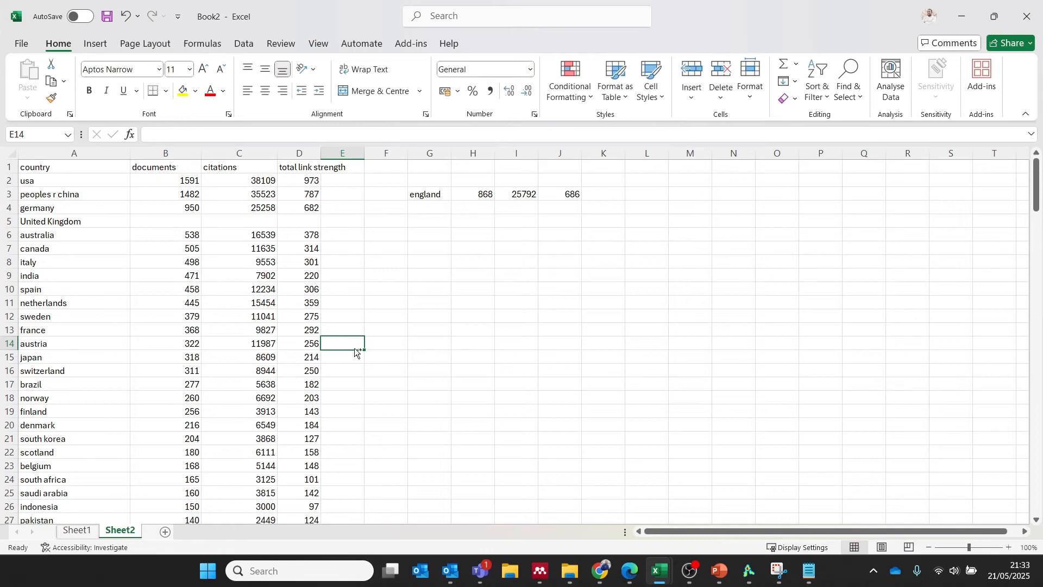
# Step: Search the sheet for the Wales entry, keeping the search dialog clear of the country table
pyautogui.hotkey('ctrl', 'f')
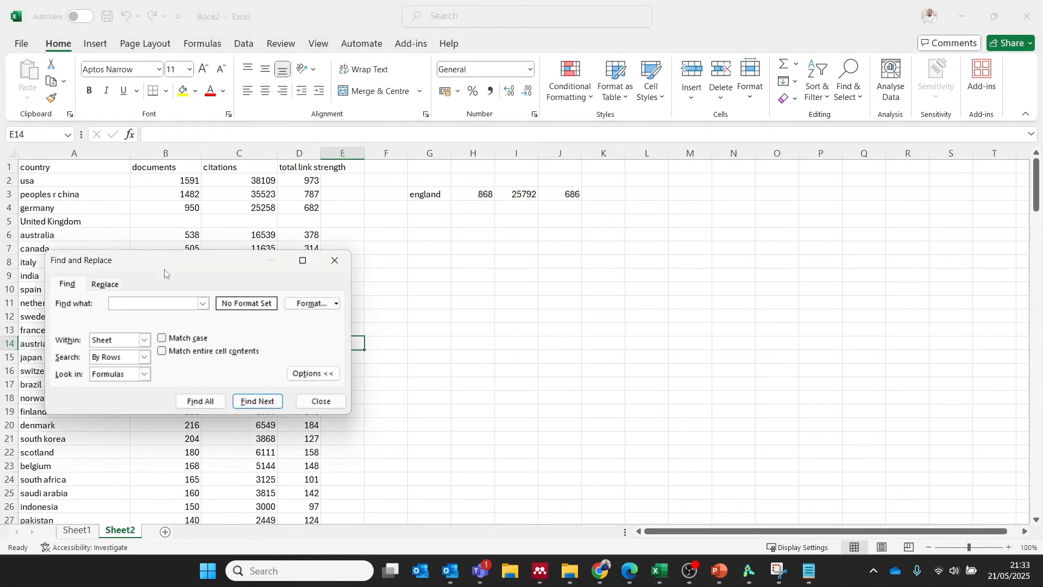
pyautogui.moveTo(165, 267); pyautogui.dragTo(526, 285)
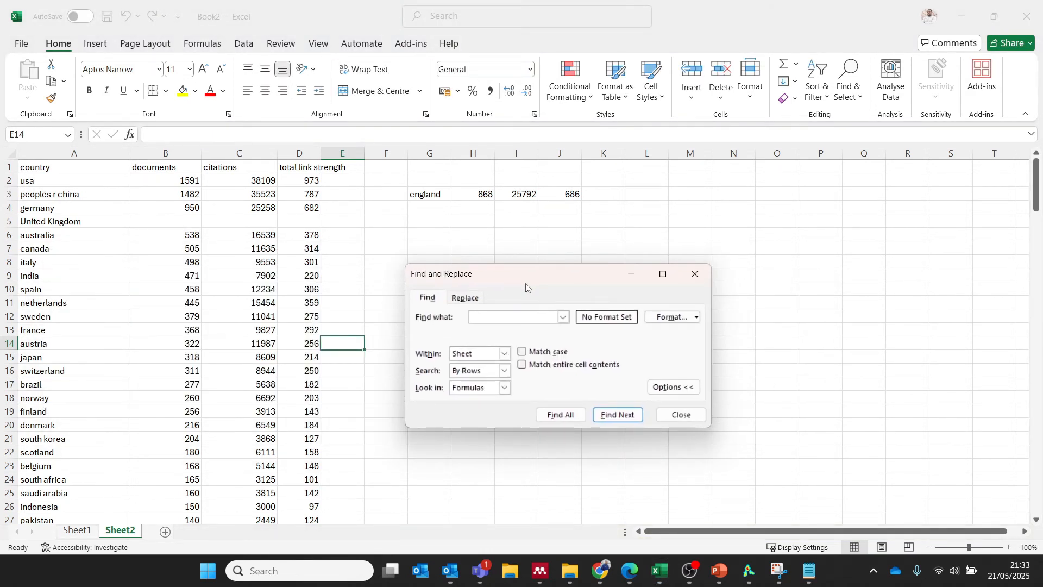
pyautogui.press('capslock')
pyautogui.write('W')
pyautogui.press('capslock')
pyautogui.write('ales')
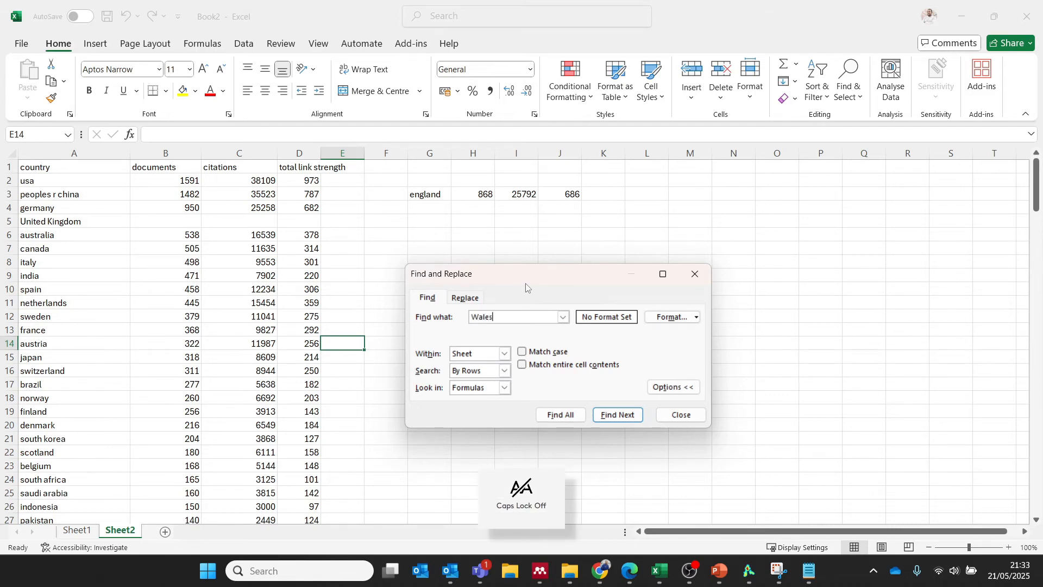
pyautogui.press('Return')
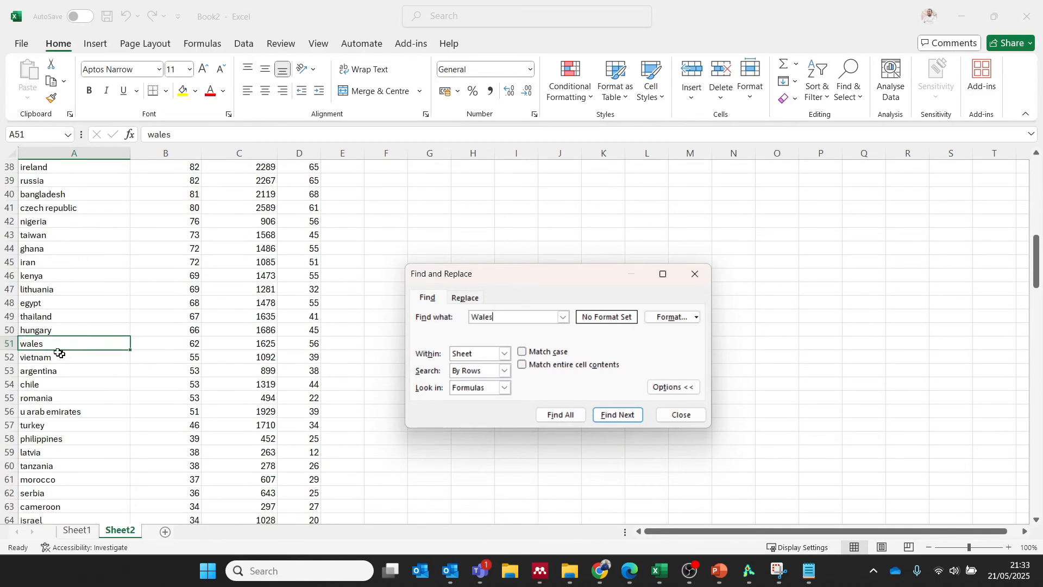
# Step: Move the wales row's data out of the table to cells G4:J4, directly below england
pyautogui.moveTo(37, 344); pyautogui.dragTo(299, 345)
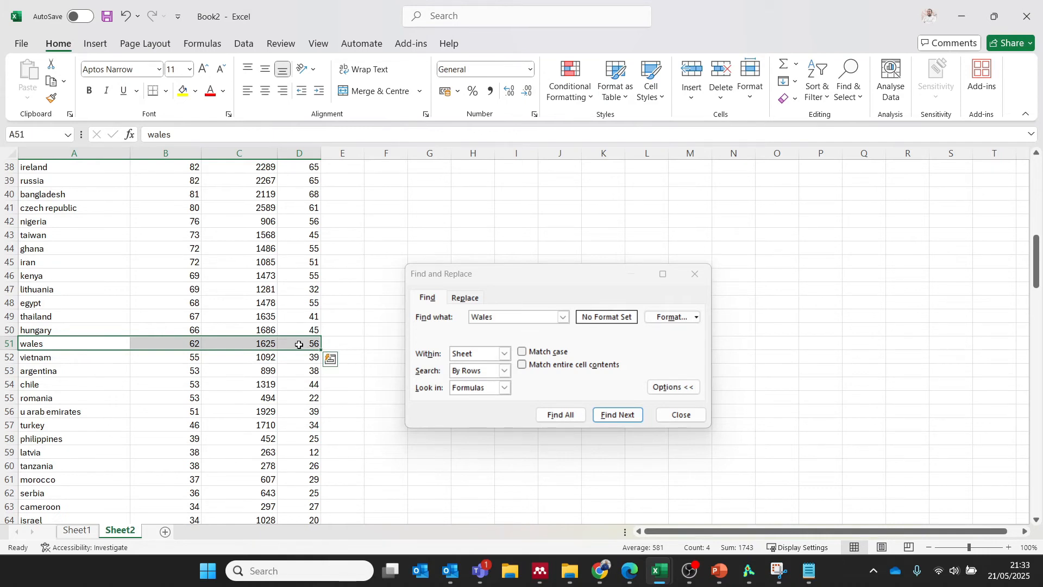
pyautogui.hotkey('ctrl', 'c')
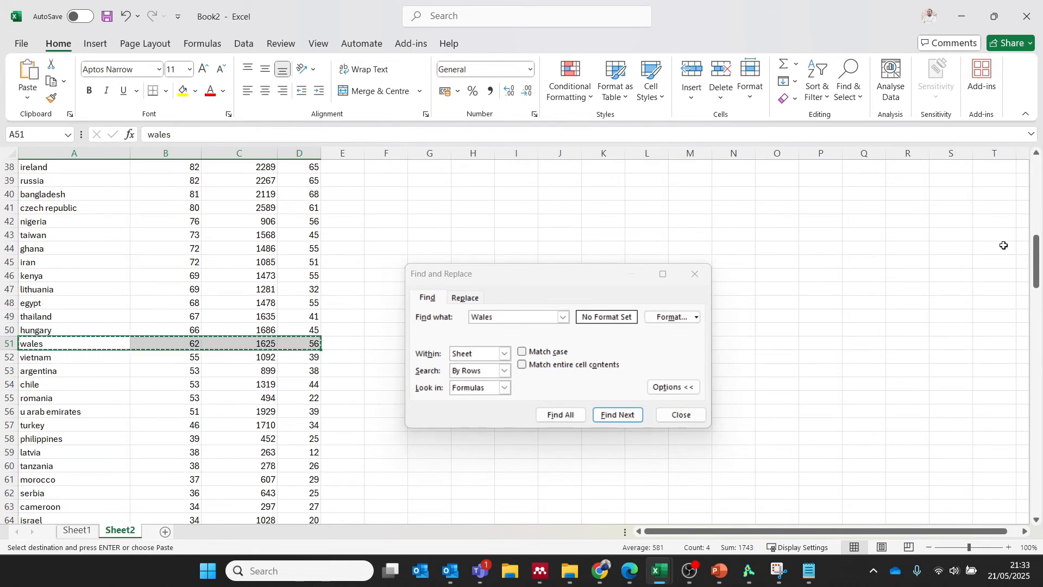
pyautogui.moveTo(1035, 261); pyautogui.dragTo(1036, 177)
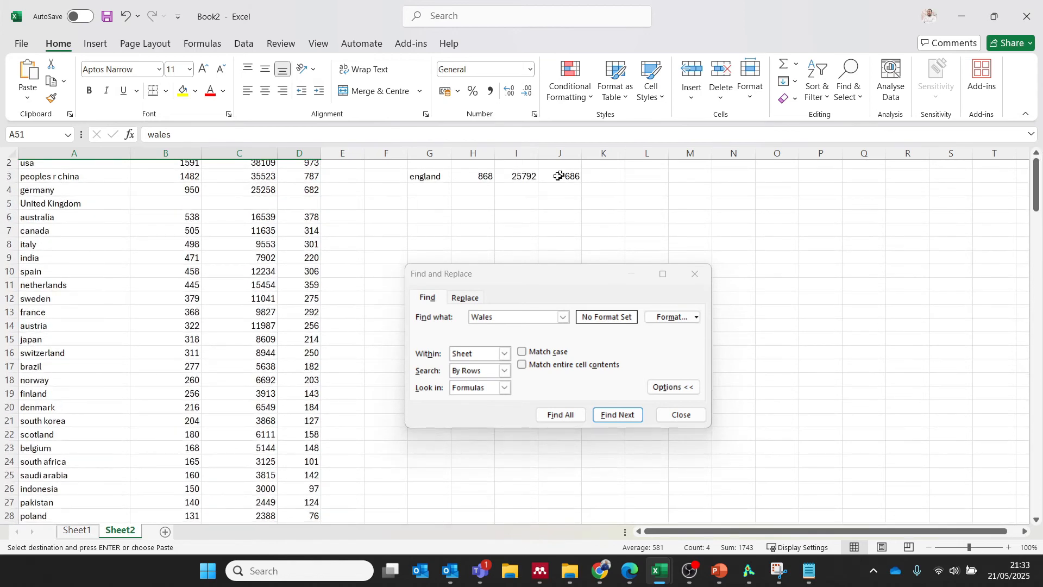
pyautogui.click(440, 182)
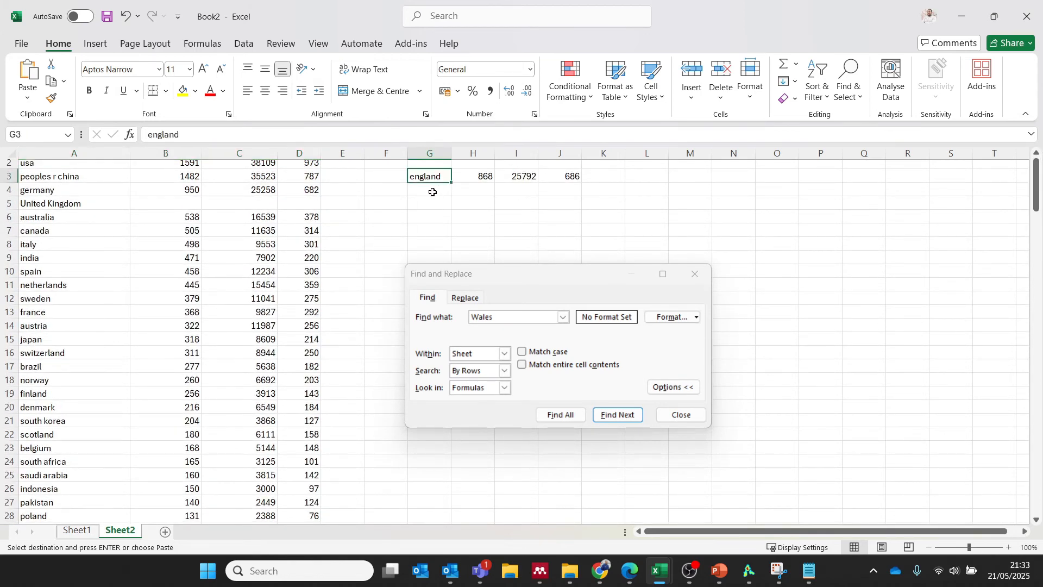
pyautogui.click(430, 195)
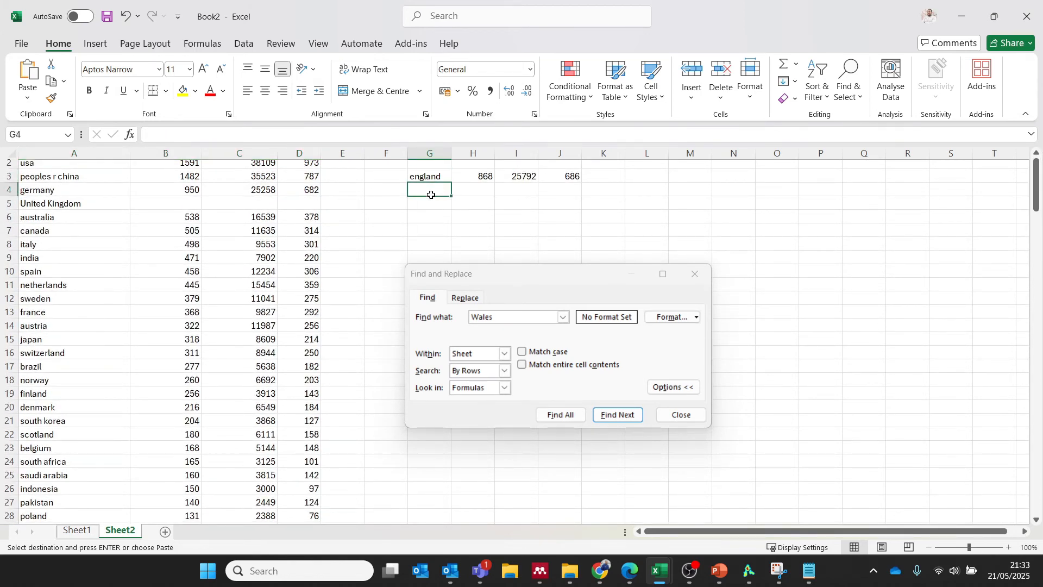
pyautogui.press('Return')
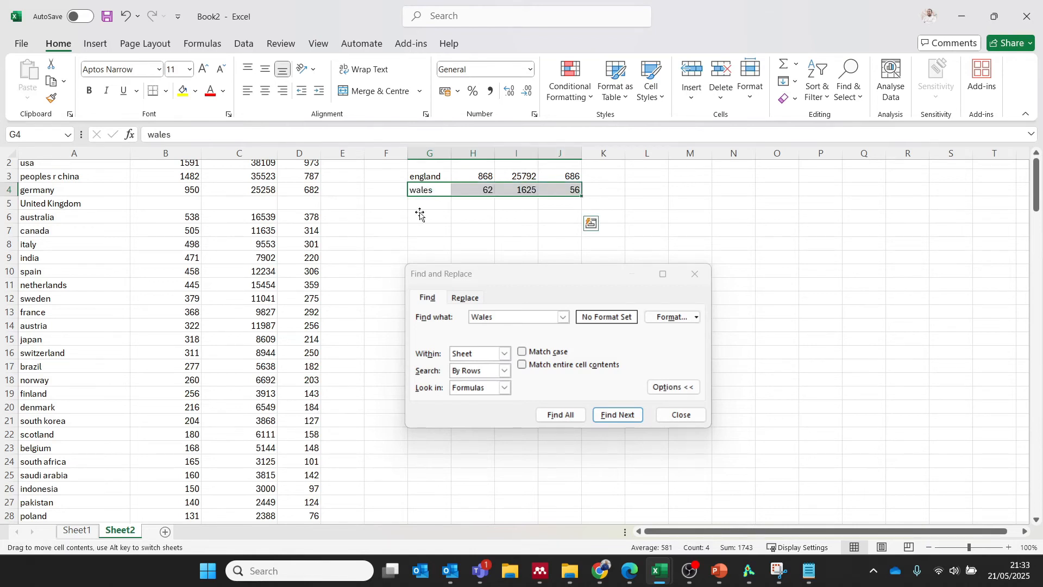
pyautogui.press('Down')
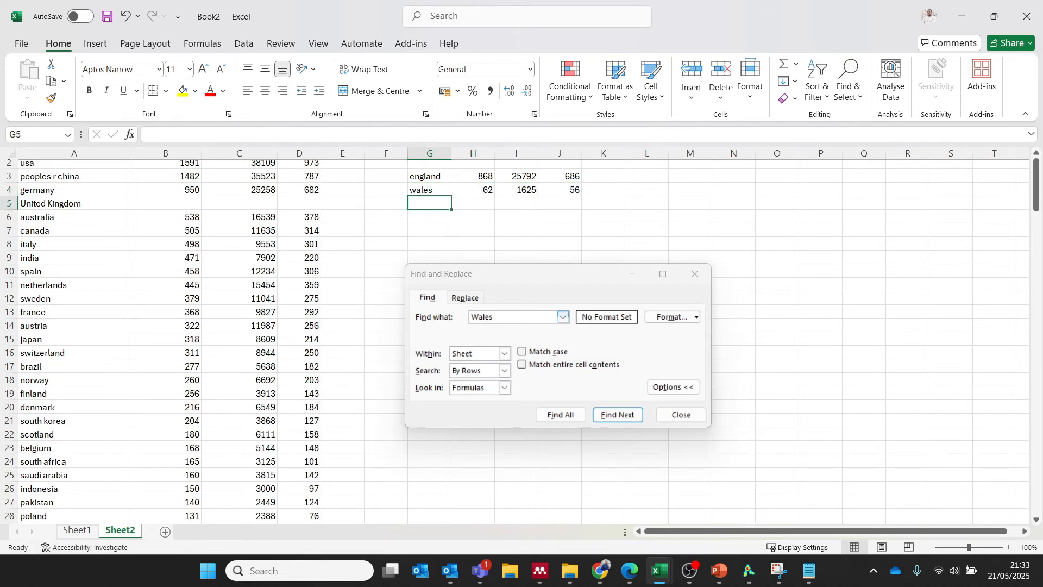
# Step: Search the sheet for the scotland entry
pyautogui.click(487, 318)
pyautogui.doubleClick(487, 319)
pyautogui.write('sc')
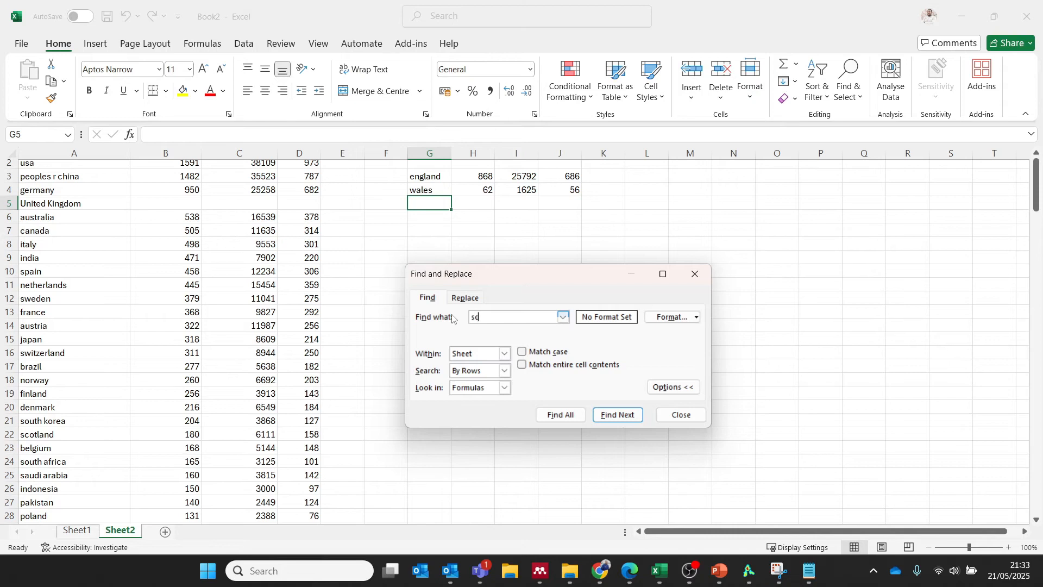
pyautogui.write('otland')
pyautogui.press('Return')
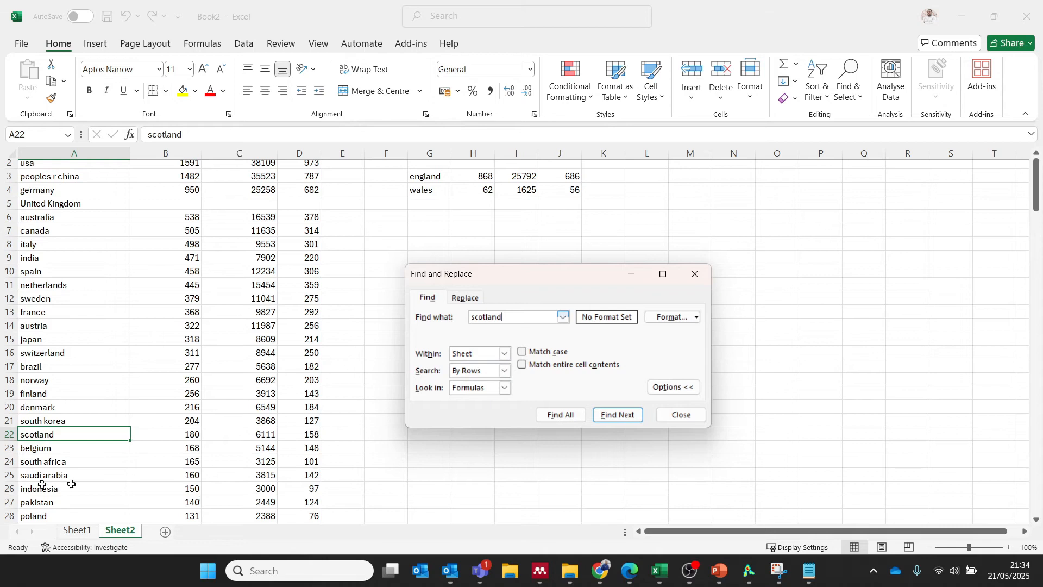
# Step: Move the scotland row's data out of the table to cells G5:J5, directly below wales
pyautogui.moveTo(86, 413); pyautogui.dragTo(241, 426)
pyautogui.click(60, 425)
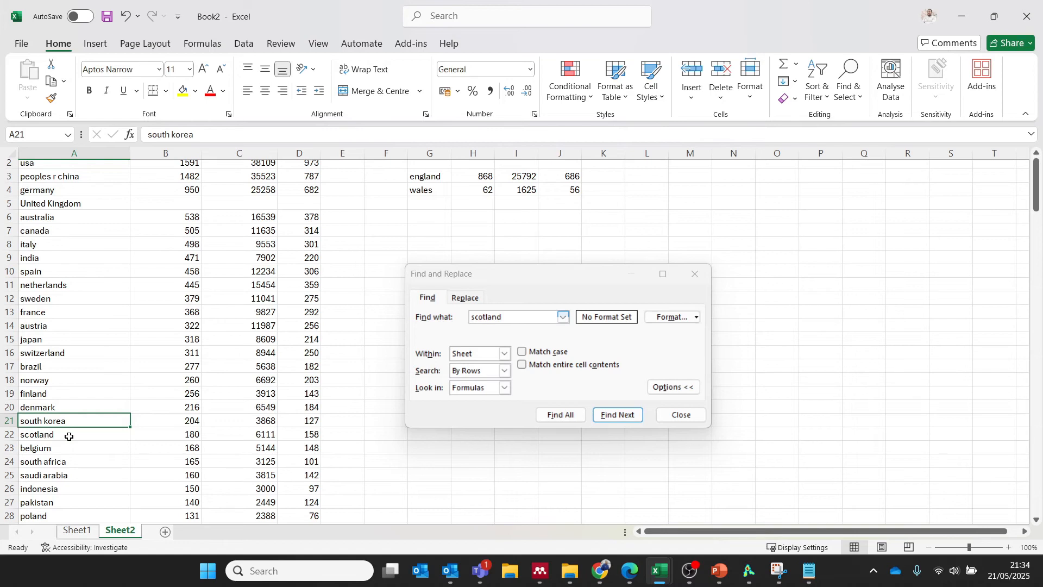
pyautogui.click(68, 437)
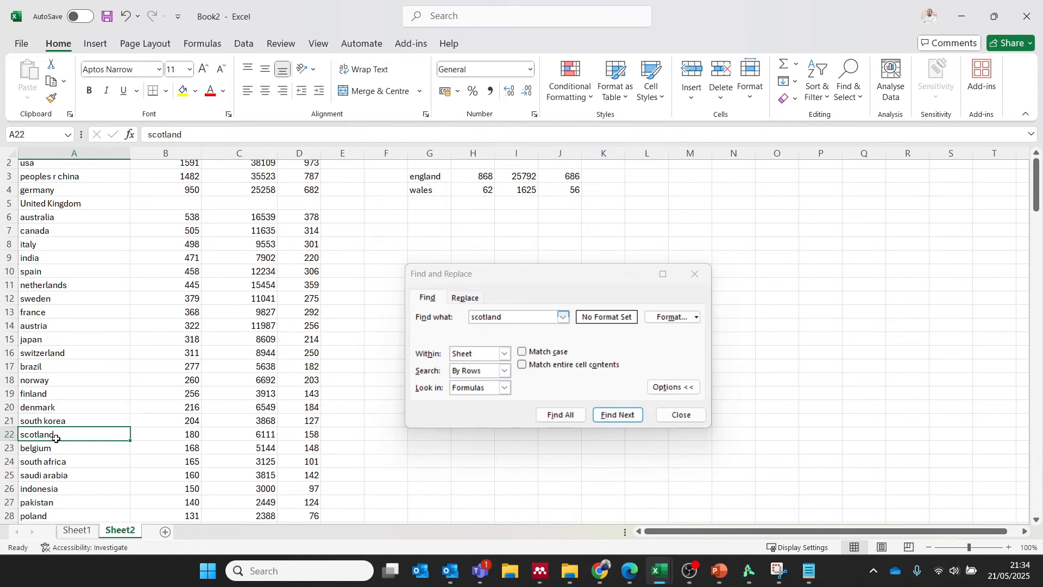
pyautogui.moveTo(63, 425); pyautogui.dragTo(221, 453)
pyautogui.click(221, 453)
pyautogui.click(55, 425)
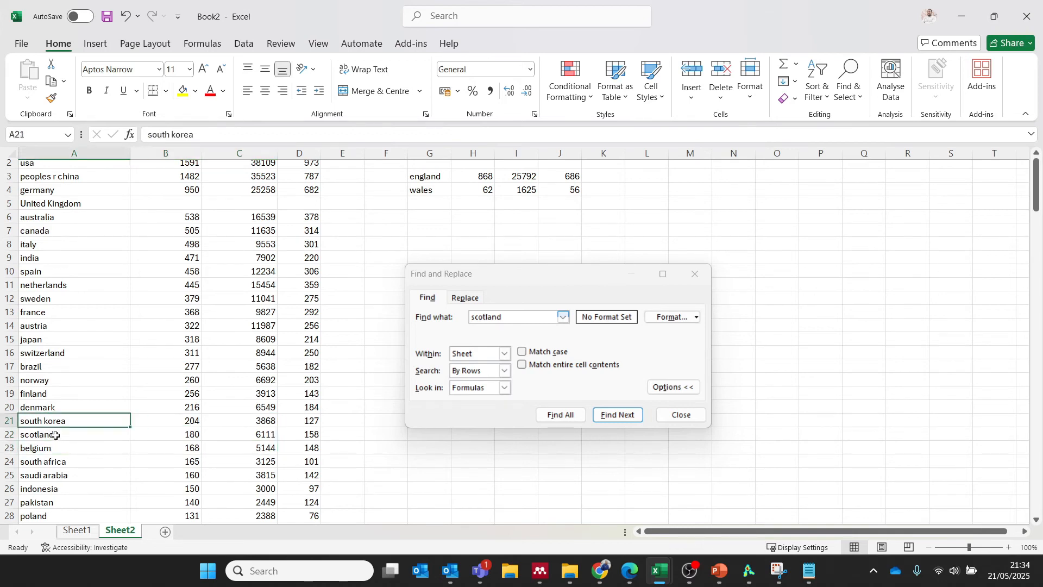
pyautogui.click(55, 435)
pyautogui.hotkey('shift', 'Right')
pyautogui.hotkey('shift', 'Right')
pyautogui.hotkey('shift', 'Right')
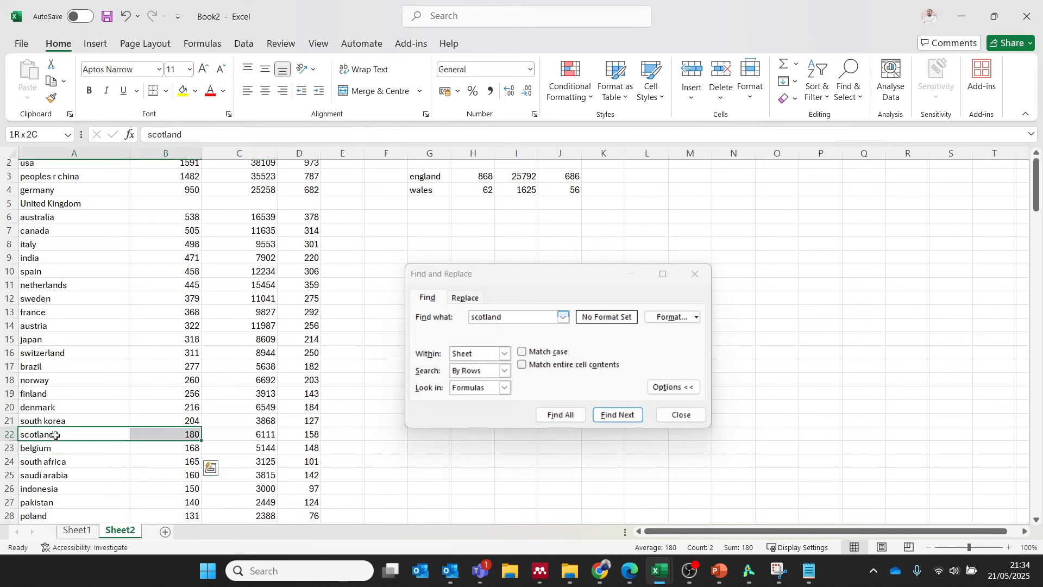
pyautogui.hotkey('ctrl', 'c')
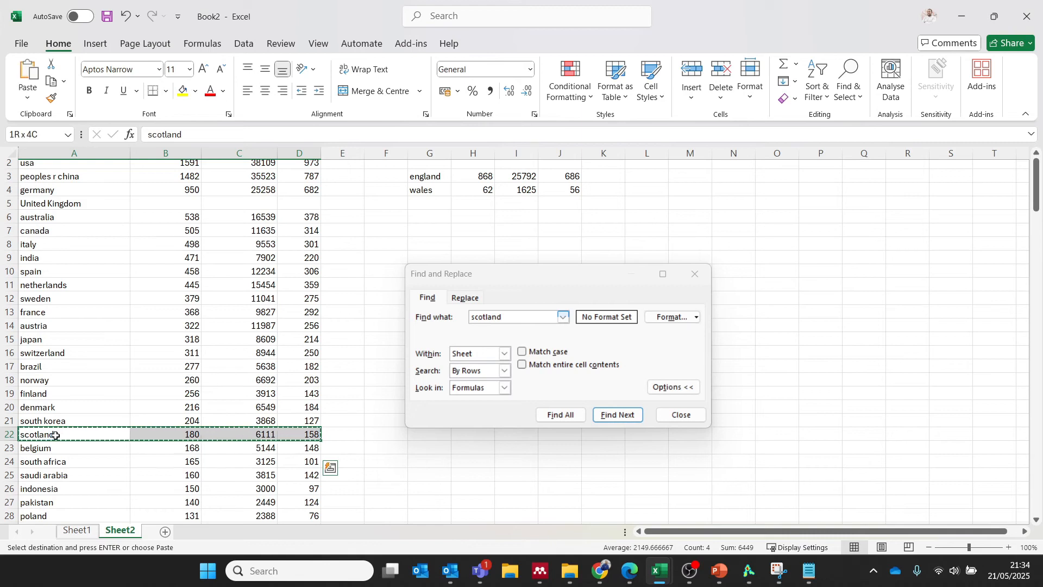
pyautogui.click(417, 194)
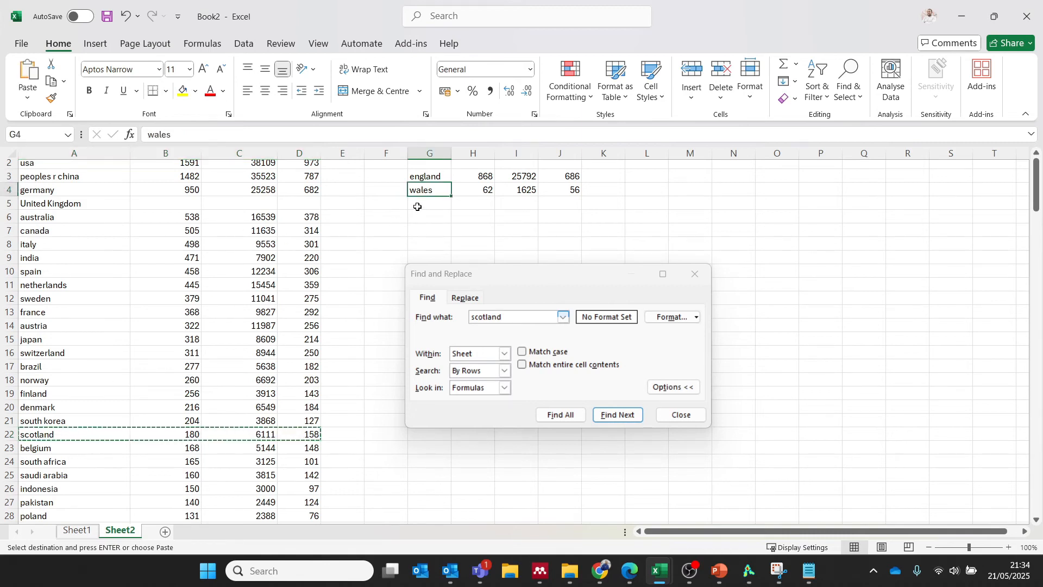
pyautogui.click(418, 207)
pyautogui.hotkey('ctrl', 'v')
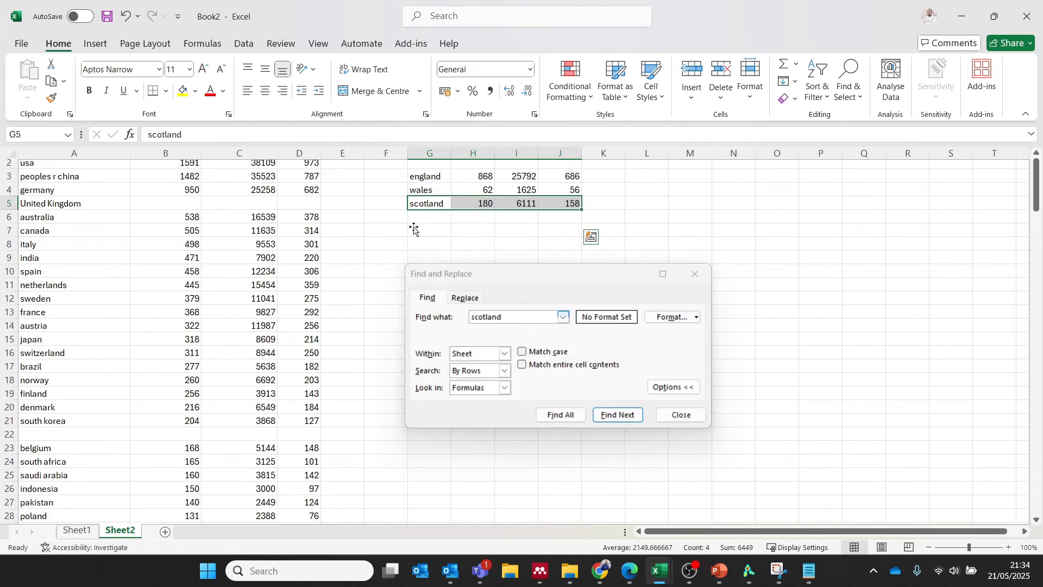
pyautogui.press('Down')
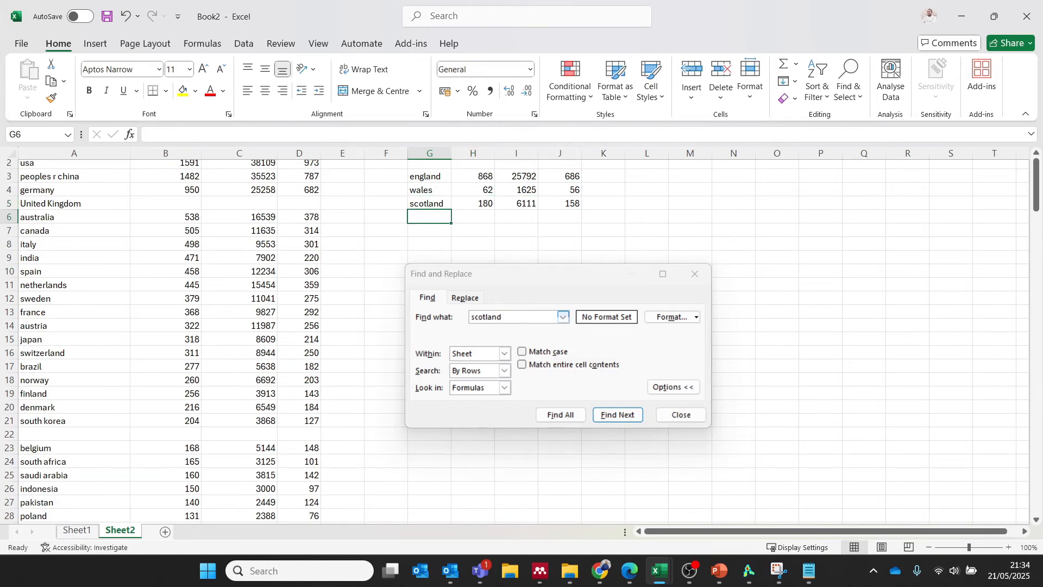
# Step: Search the sheet for the north ireland entry
pyautogui.hotkey('ctrl', 'f')
pyautogui.write('north i')
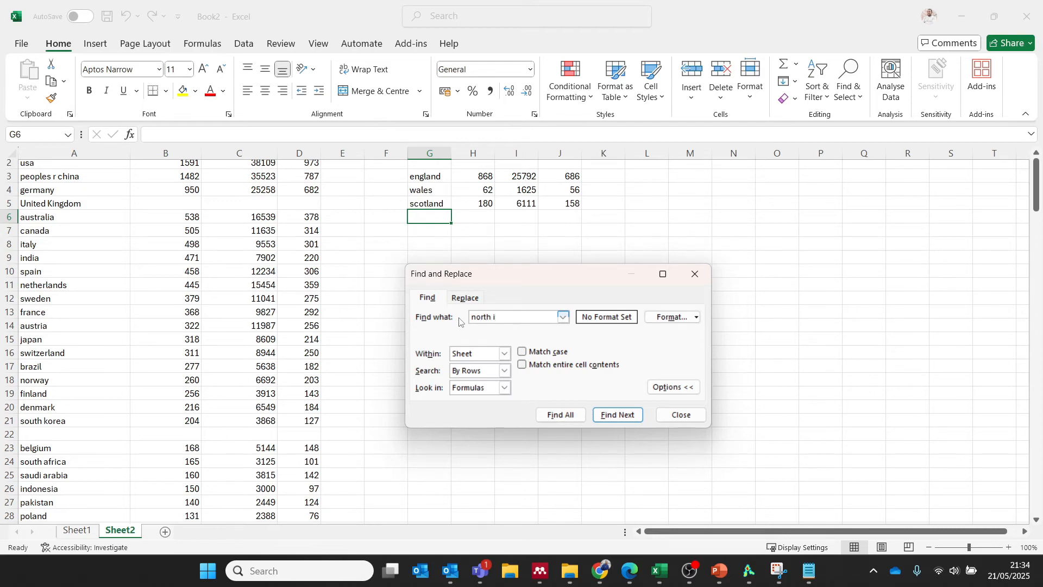
pyautogui.write('reland')
pyautogui.press('Return')
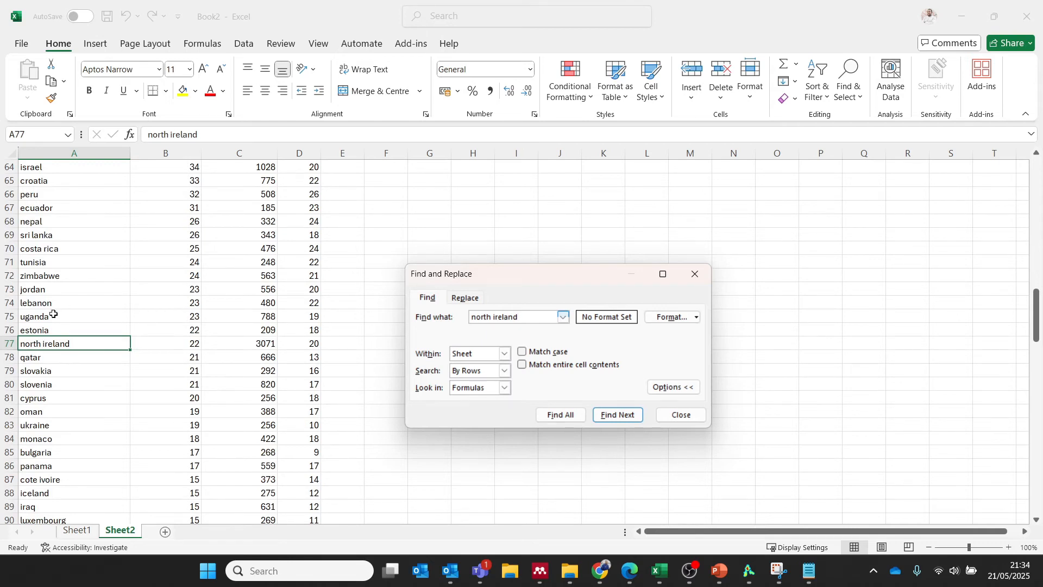
# Step: Move the north ireland row's data out of the table to cells G6:J6, directly below scotland
pyautogui.click(62, 343)
pyautogui.press('Right')
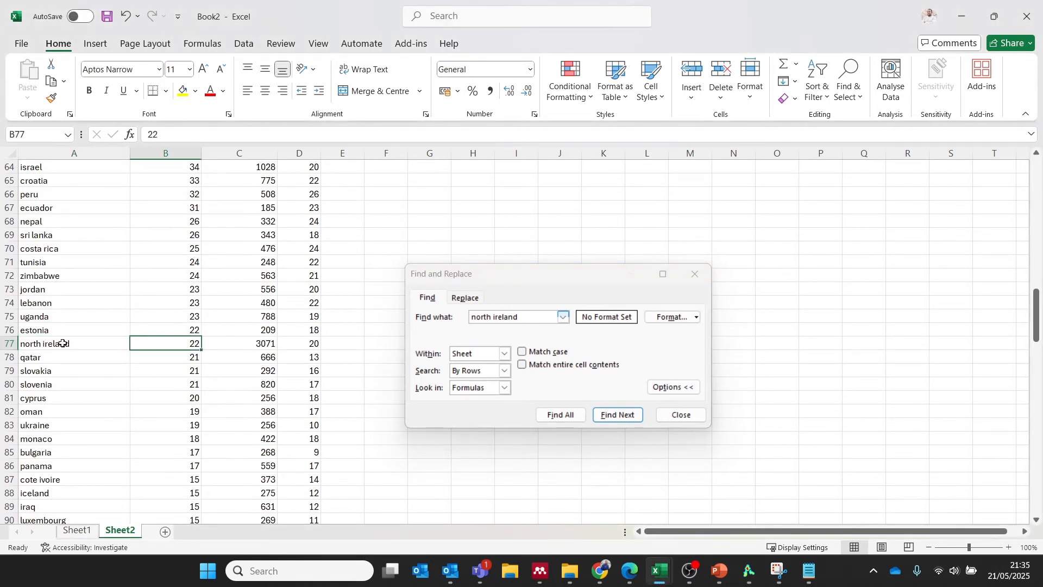
pyautogui.click(63, 344)
pyautogui.hotkey('shift', 'Right')
pyautogui.hotkey('shift', 'Right')
pyautogui.hotkey('shift', 'Right')
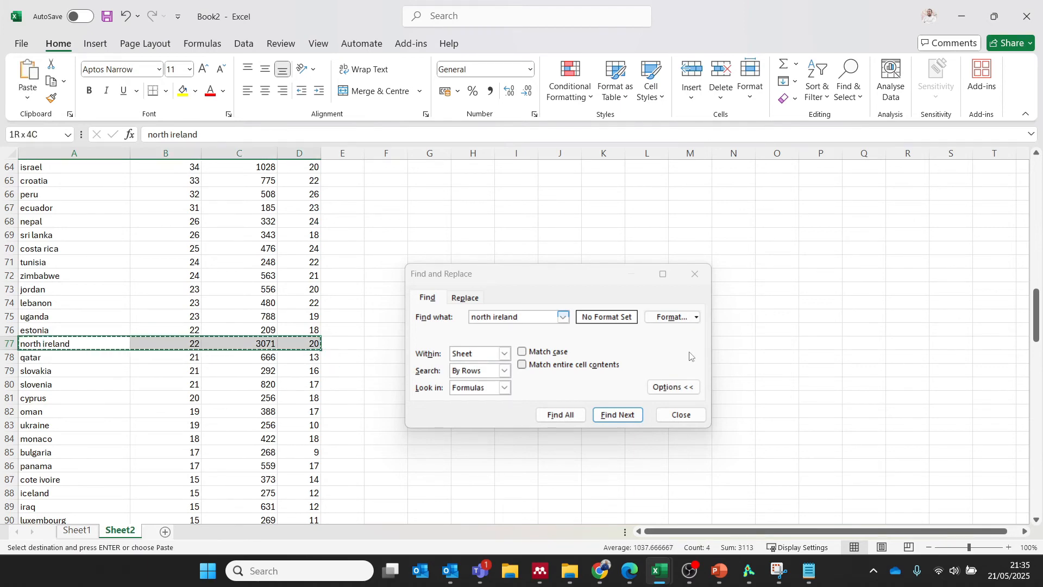
pyautogui.moveTo(1036, 295); pyautogui.dragTo(1035, 160)
pyautogui.click(423, 236)
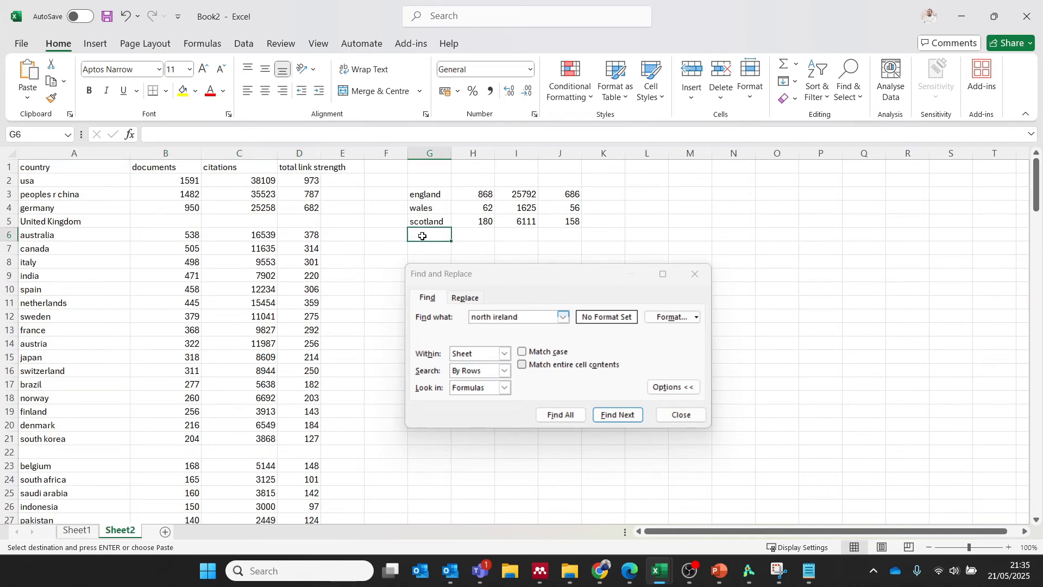
pyautogui.press('Return')
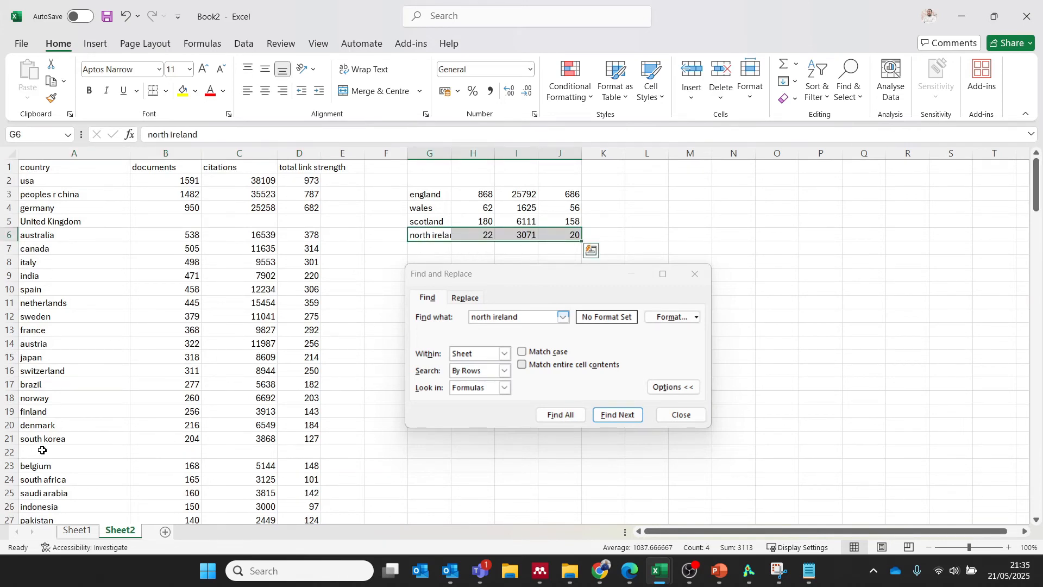
# Step: Delete the empty rows 22 and 50 left in the country table by the moved UK entries
pyautogui.click(11, 451)
pyautogui.rightClick(40, 456)
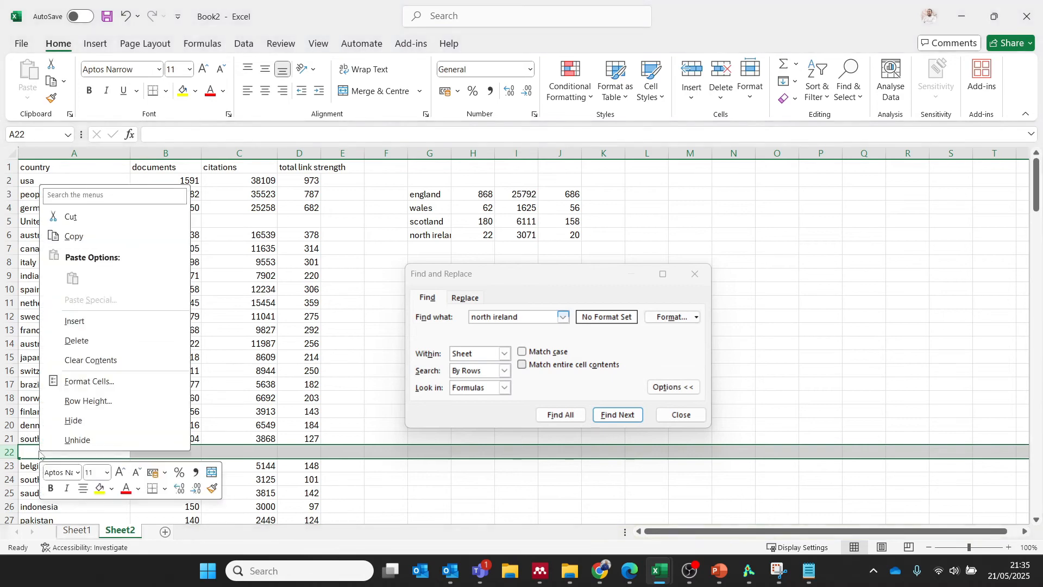
pyautogui.click(77, 341)
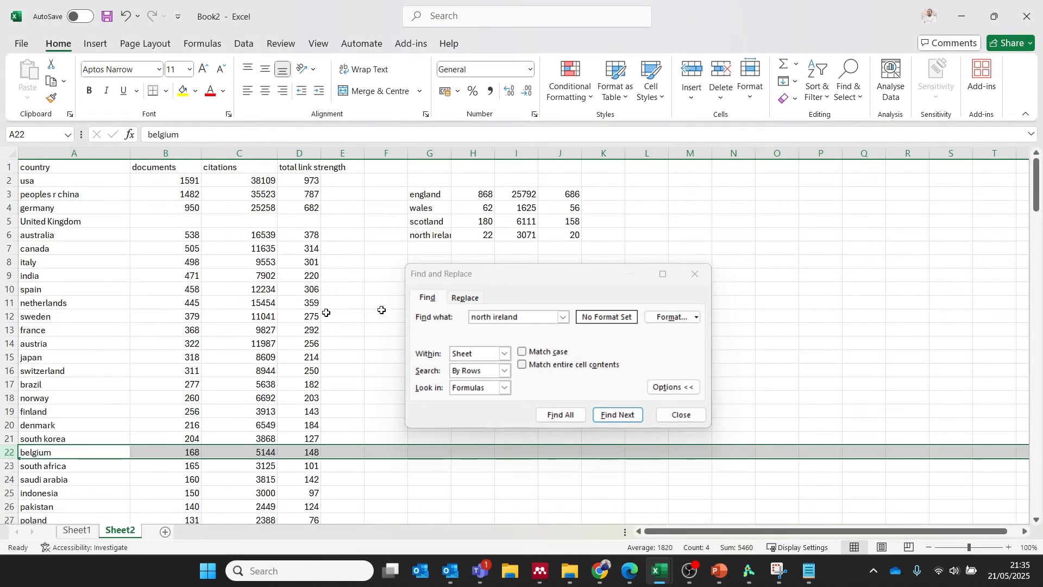
pyautogui.moveTo(1038, 192); pyautogui.dragTo(1026, 275)
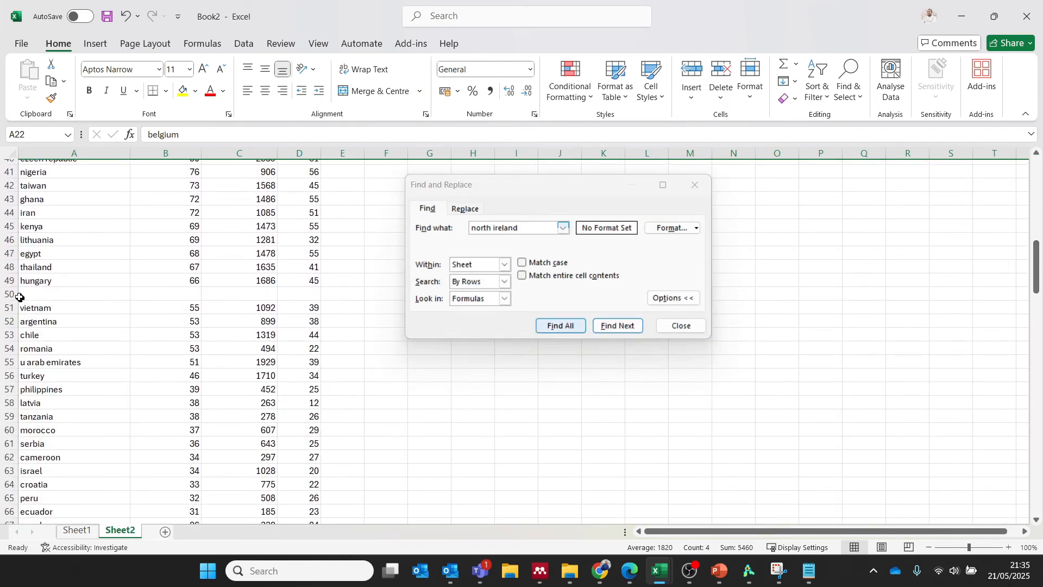
pyautogui.click(11, 294)
pyautogui.rightClick(47, 293)
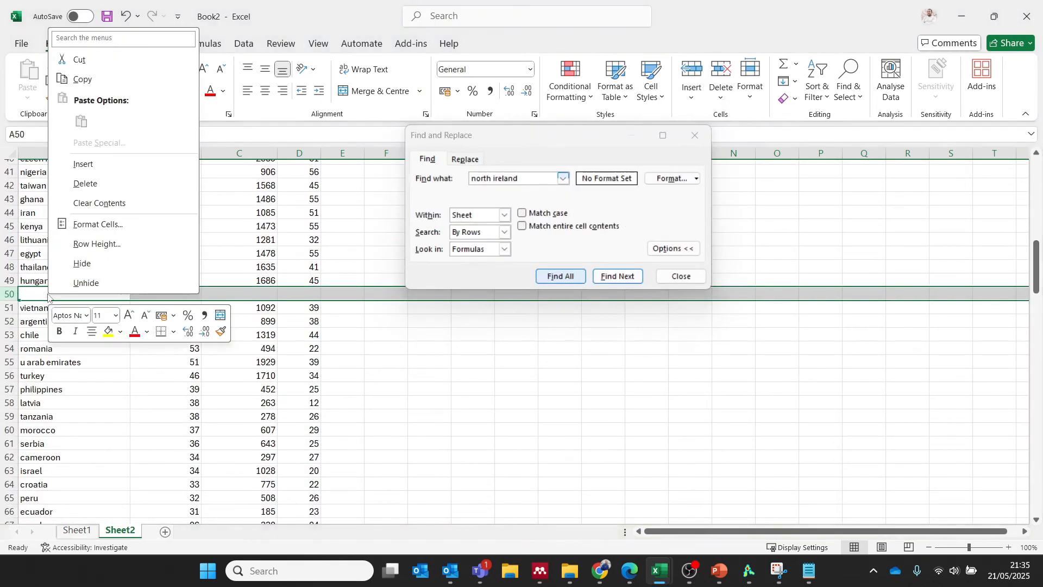
pyautogui.click(85, 184)
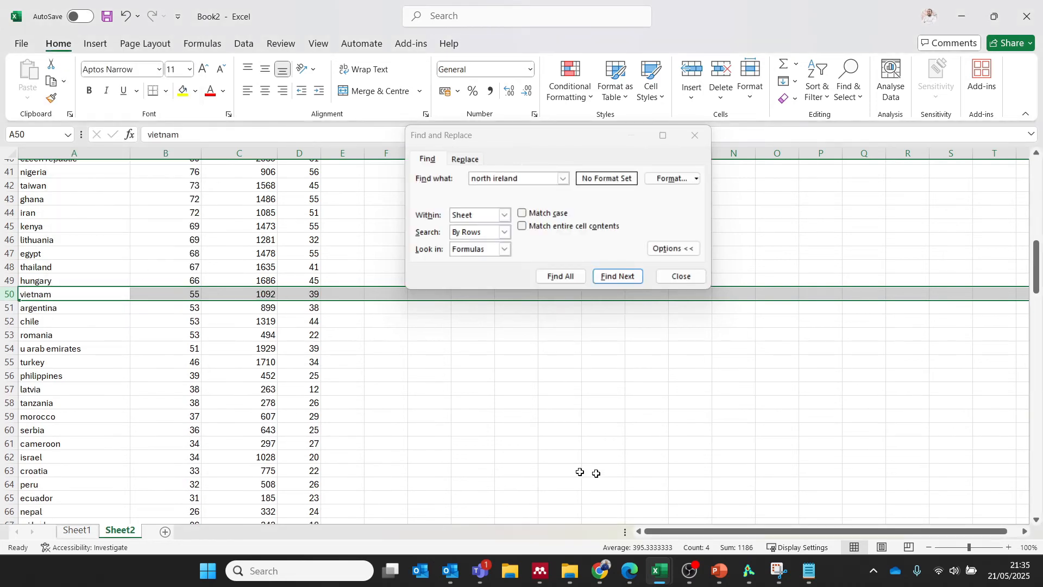
# Step: Delete the empty row 75 from the country table and close Find and Replace
pyautogui.moveTo(1036, 265); pyautogui.dragTo(1029, 332)
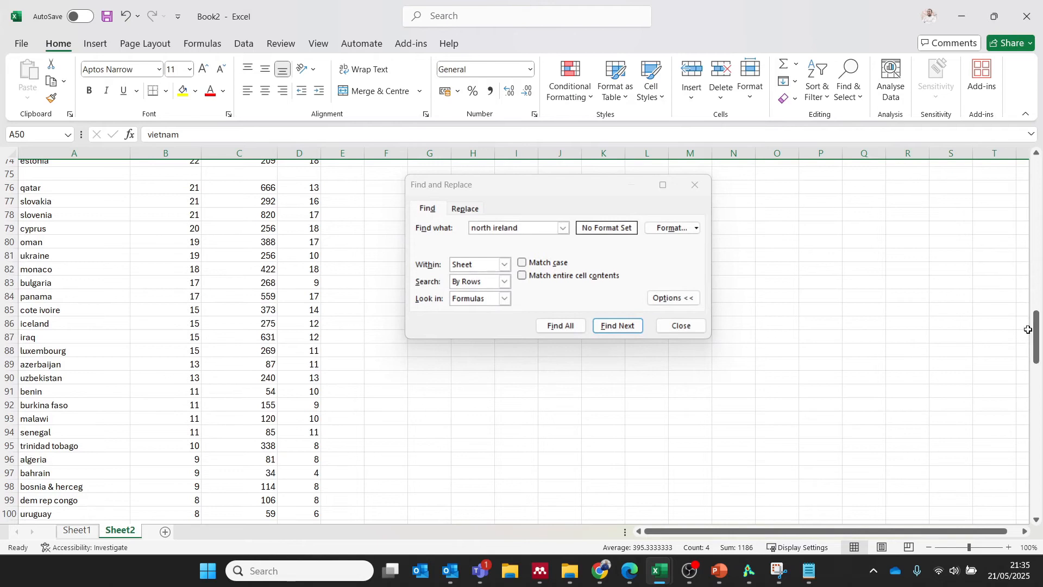
pyautogui.click(8, 173)
pyautogui.rightClick(31, 175)
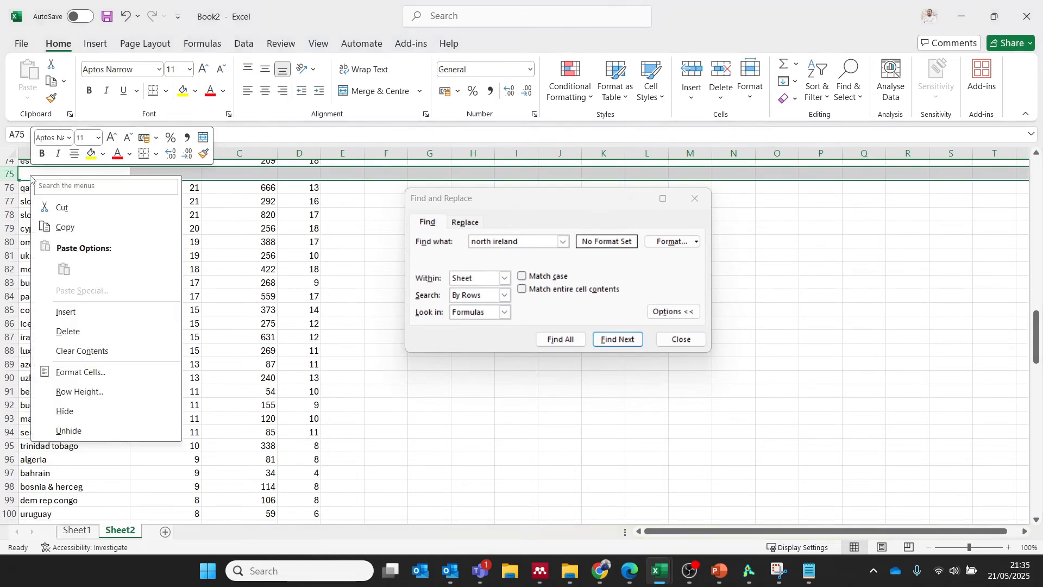
pyautogui.click(82, 331)
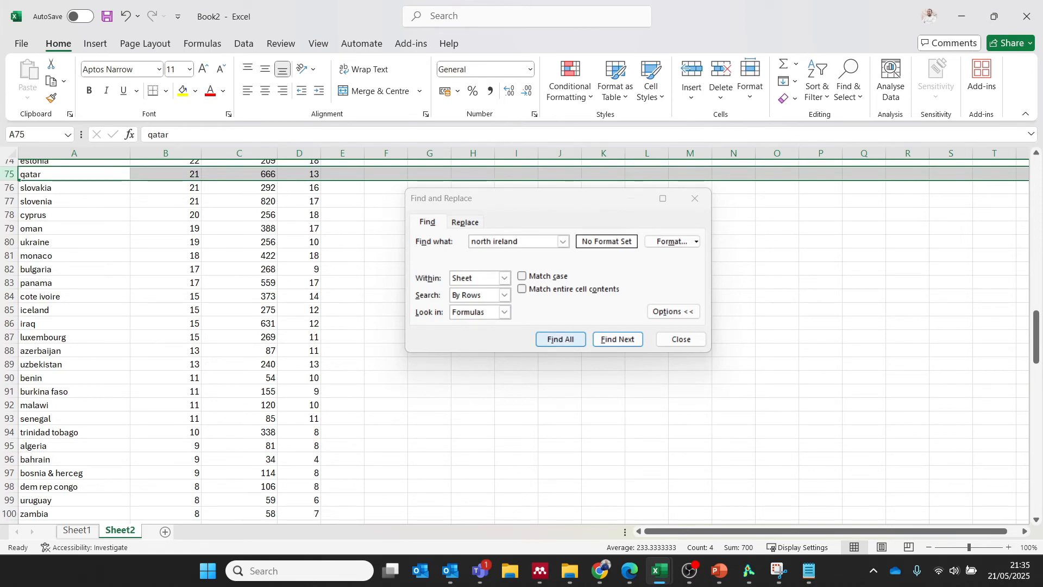
pyautogui.moveTo(1036, 337); pyautogui.dragTo(1035, 218)
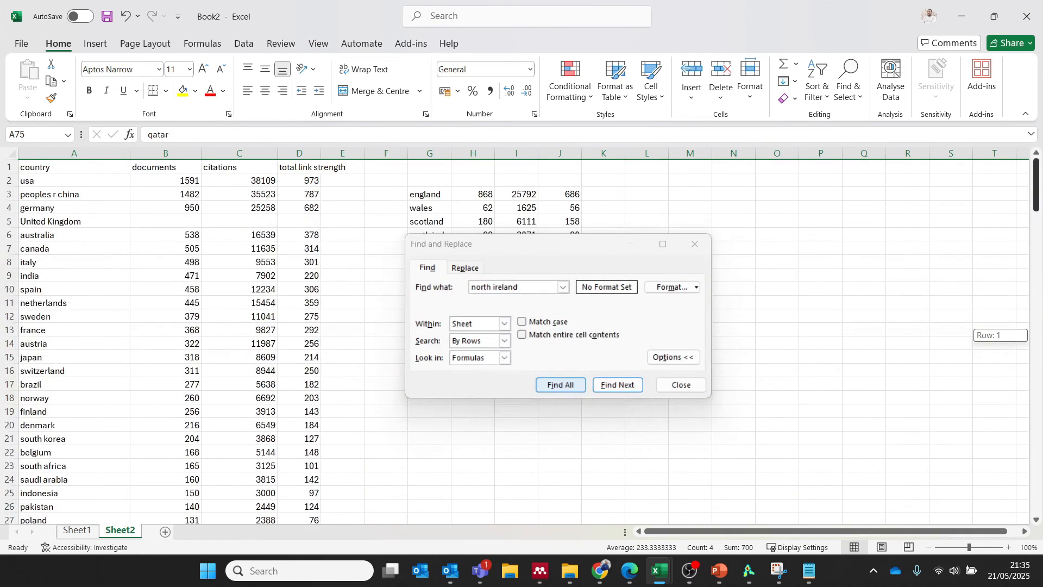
pyautogui.click(696, 247)
pyautogui.click(696, 247)
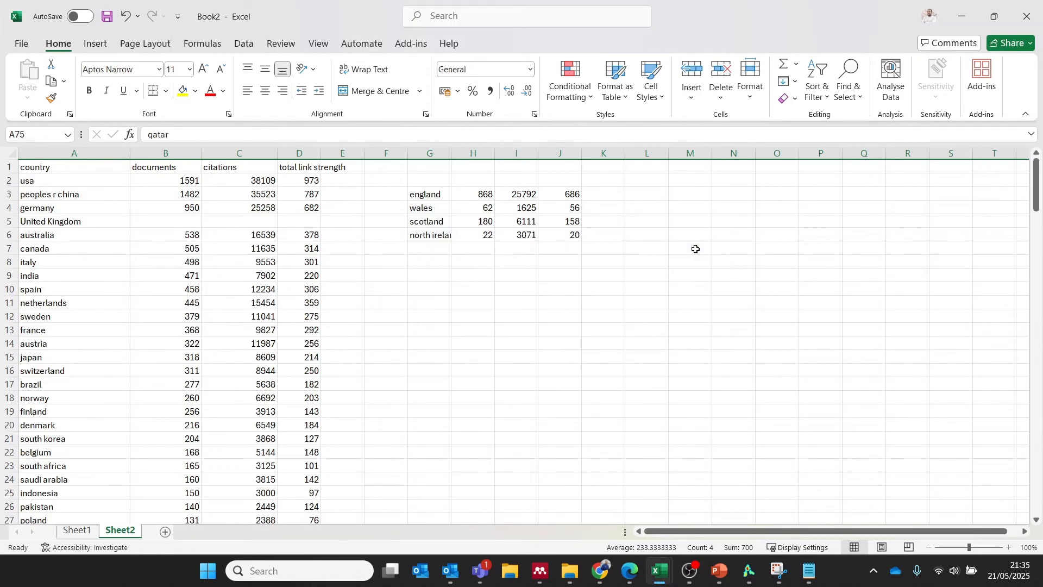
# Step: Total the UK nations' documents in H7 with =SUM(H3:H6) and extend the formula across to J7
pyautogui.click(470, 248)
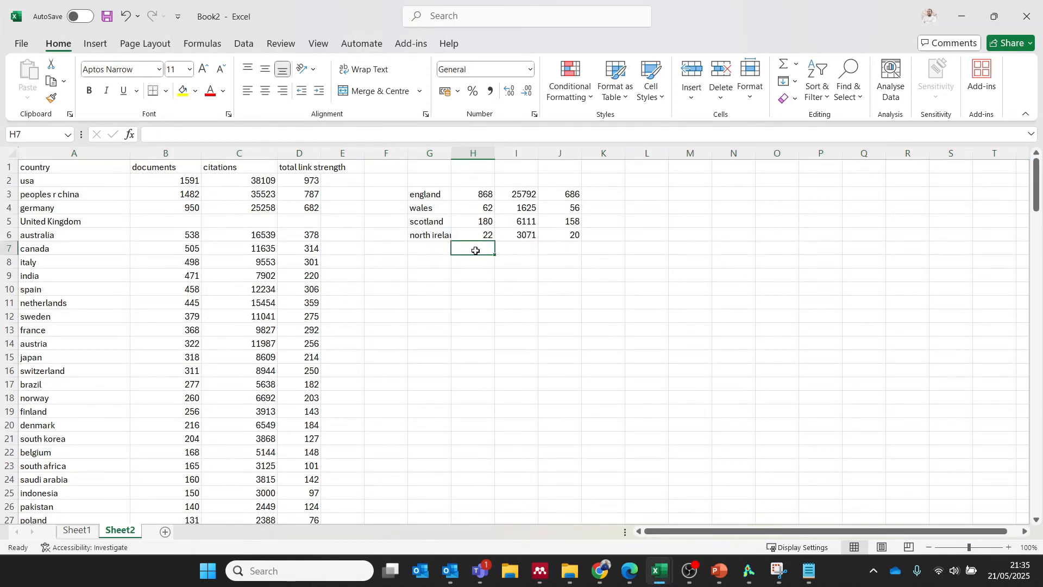
pyautogui.press('capslock')
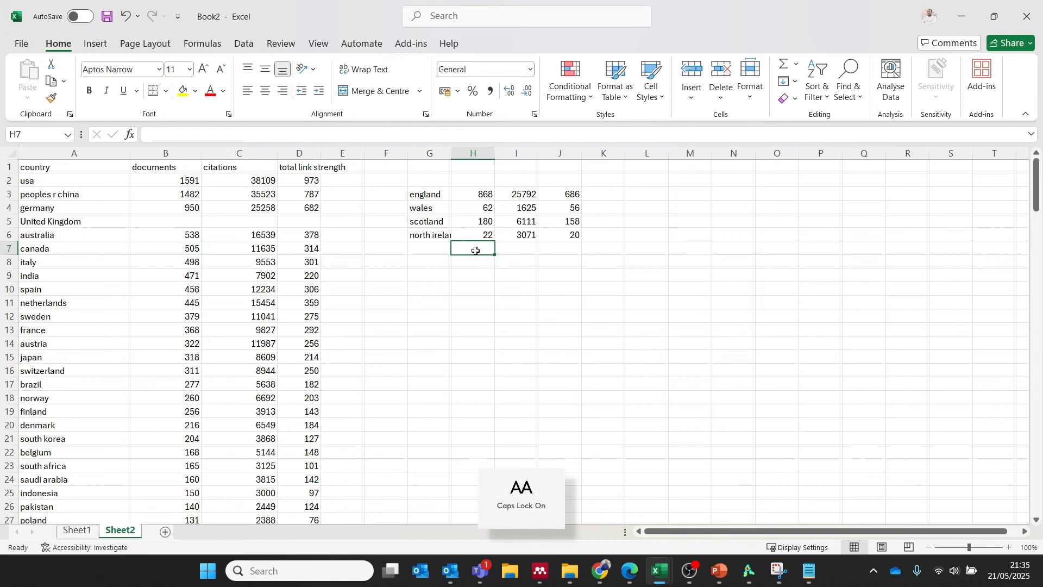
pyautogui.write('=S')
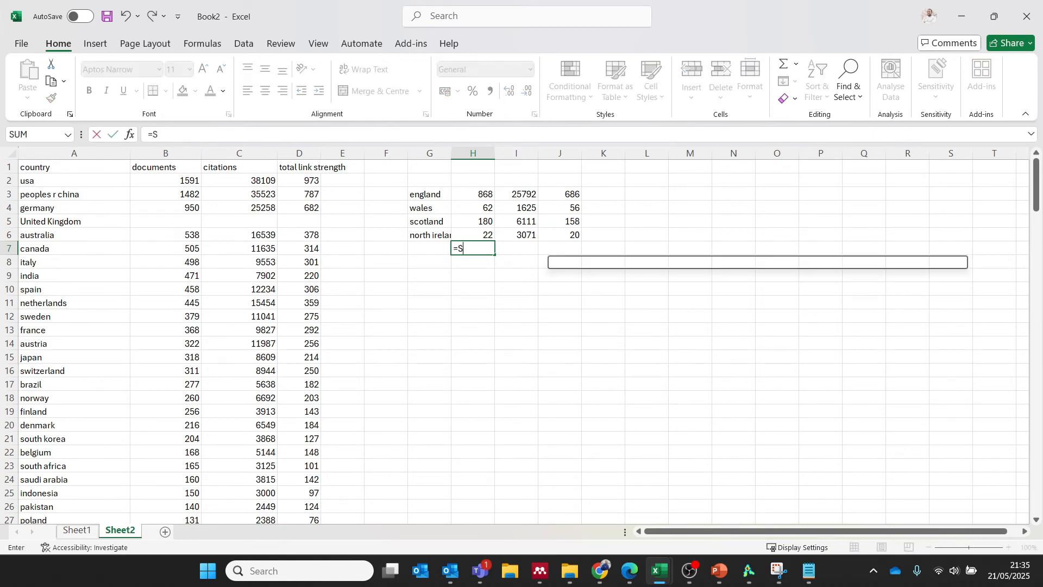
pyautogui.write('UM(')
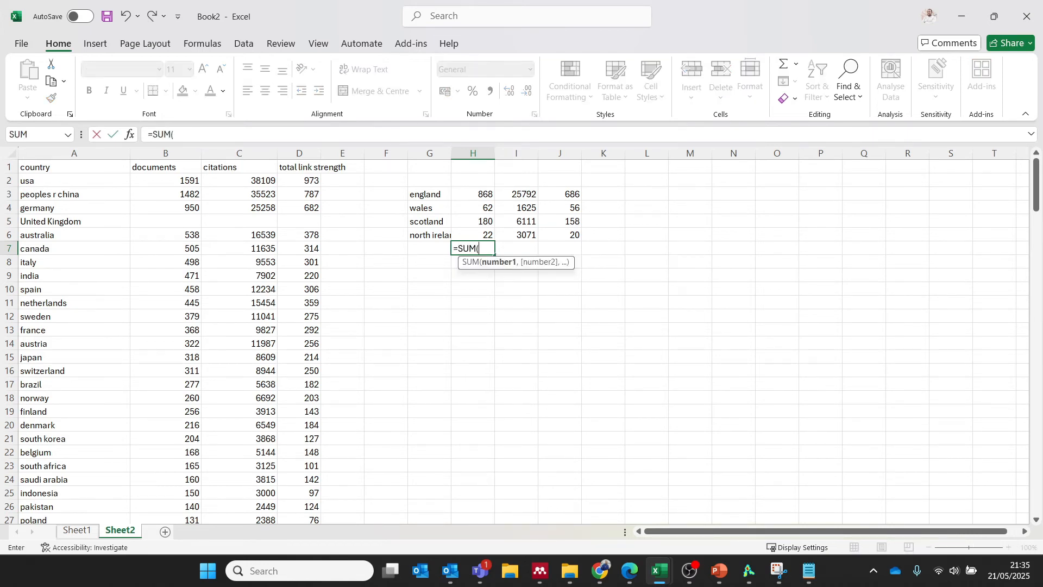
pyautogui.moveTo(484, 192); pyautogui.dragTo(483, 232)
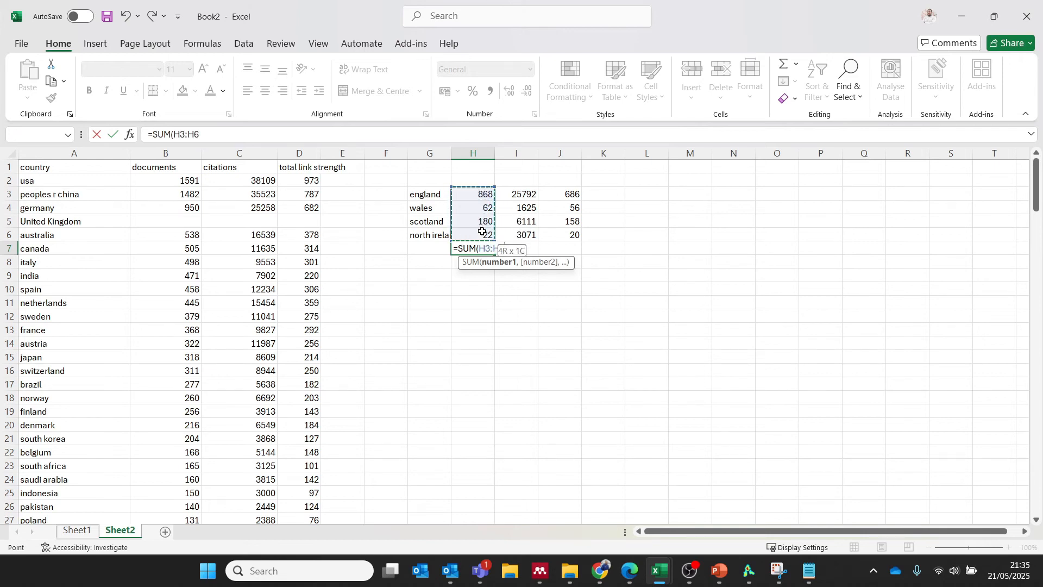
pyautogui.write(')')
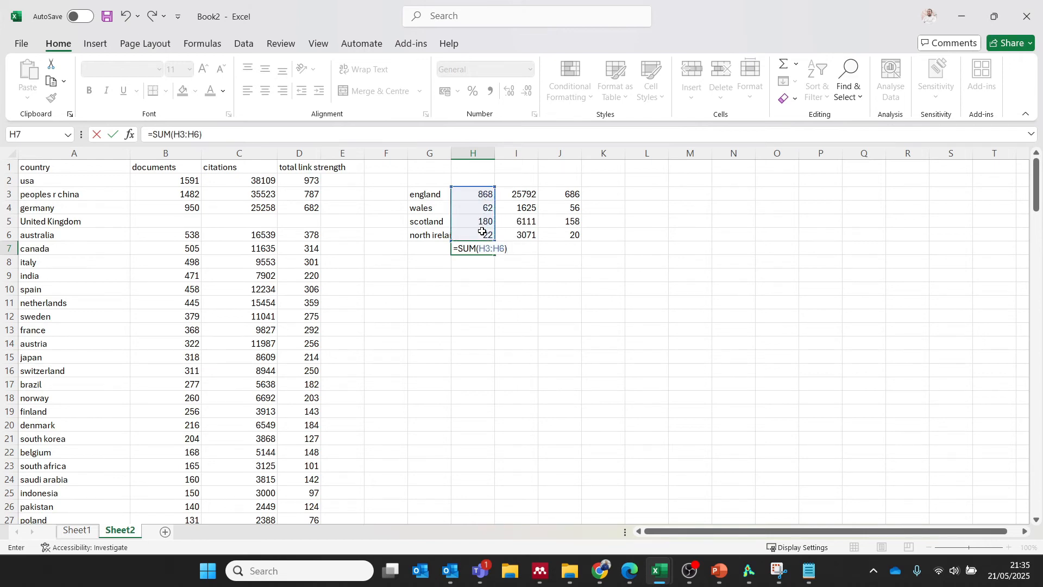
pyautogui.press('Return')
pyautogui.click(483, 252)
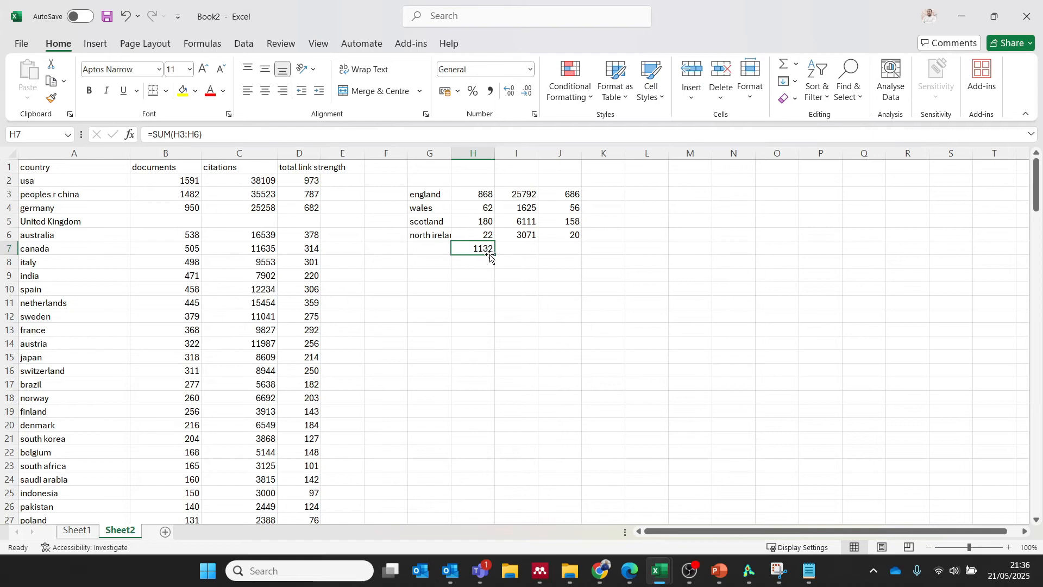
pyautogui.moveTo(490, 257)
pyautogui.mouseDown()
pyautogui.moveTo(511, 267)
pyautogui.moveTo(543, 261)
pyautogui.moveTo(465, 255)
pyautogui.moveTo(468, 246)
pyautogui.moveTo(495, 256)
pyautogui.mouseUp()
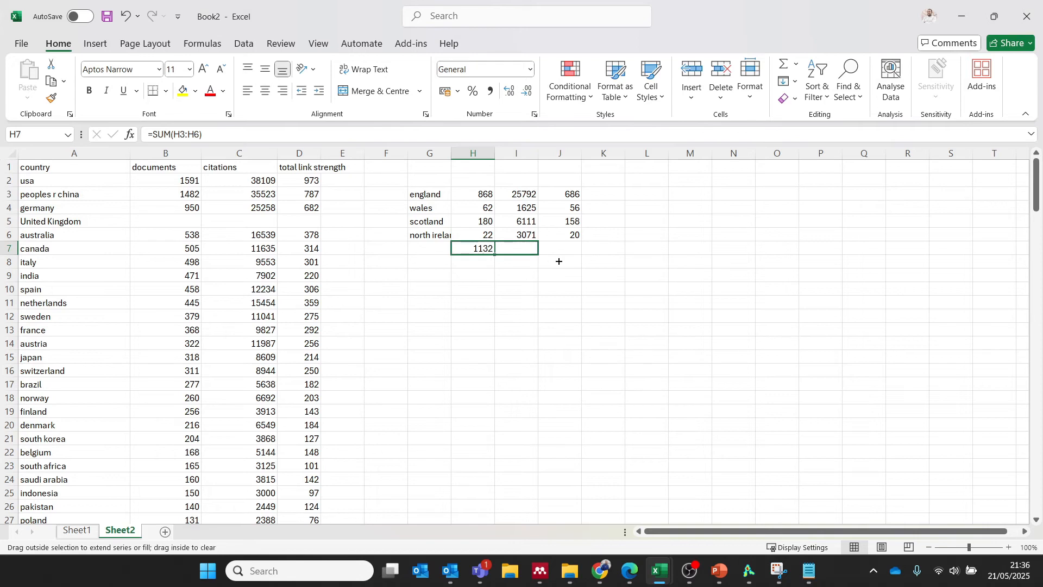
pyautogui.moveTo(581, 259); pyautogui.dragTo(579, 259)
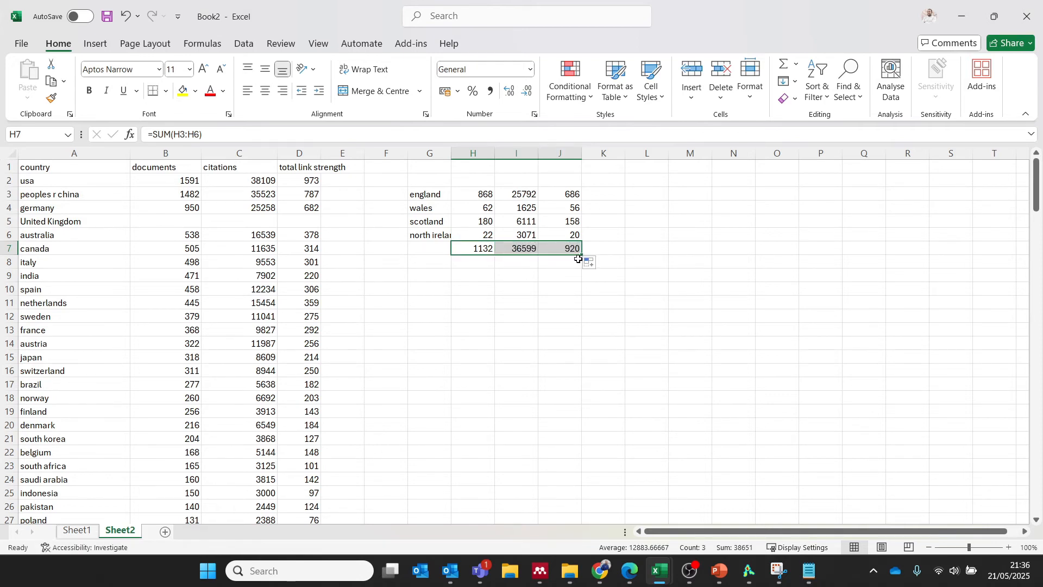
# Step: Copy the totals in H7:J7 and paste them as values into the United Kingdom row, starting at B5
pyautogui.hotkey('ctrl', 'c')
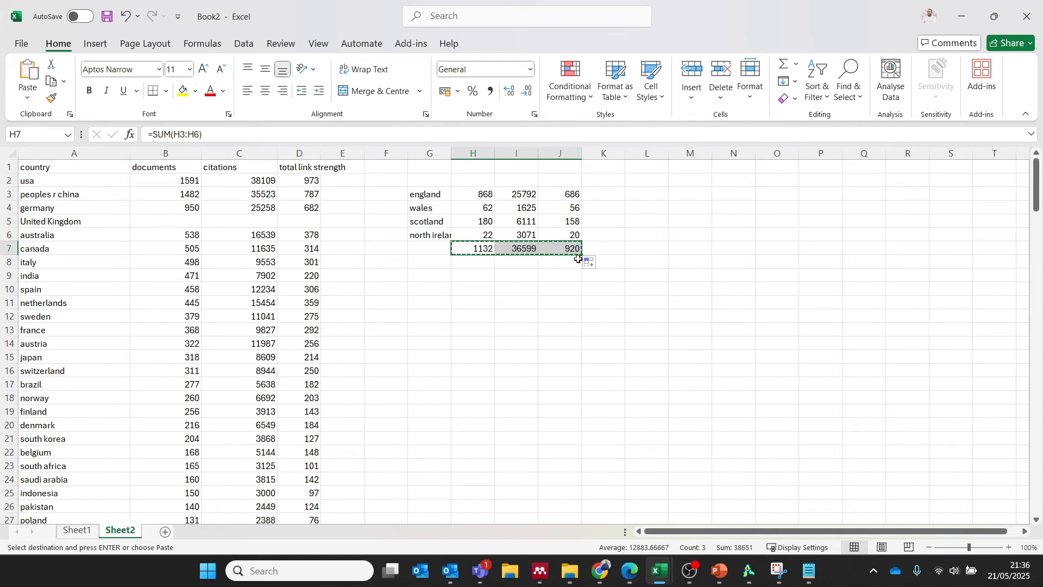
pyautogui.rightClick(161, 221)
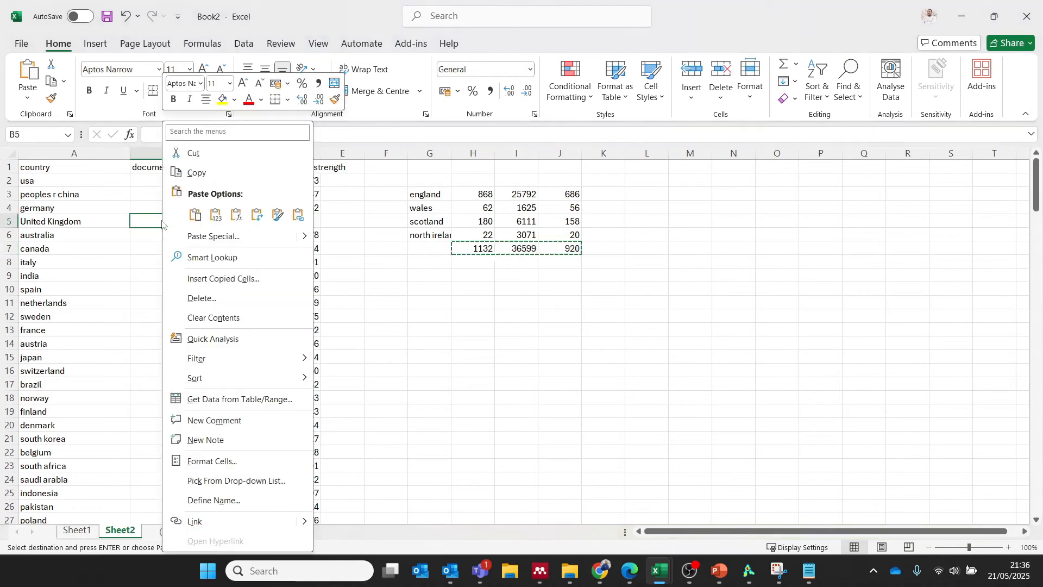
pyautogui.click(215, 215)
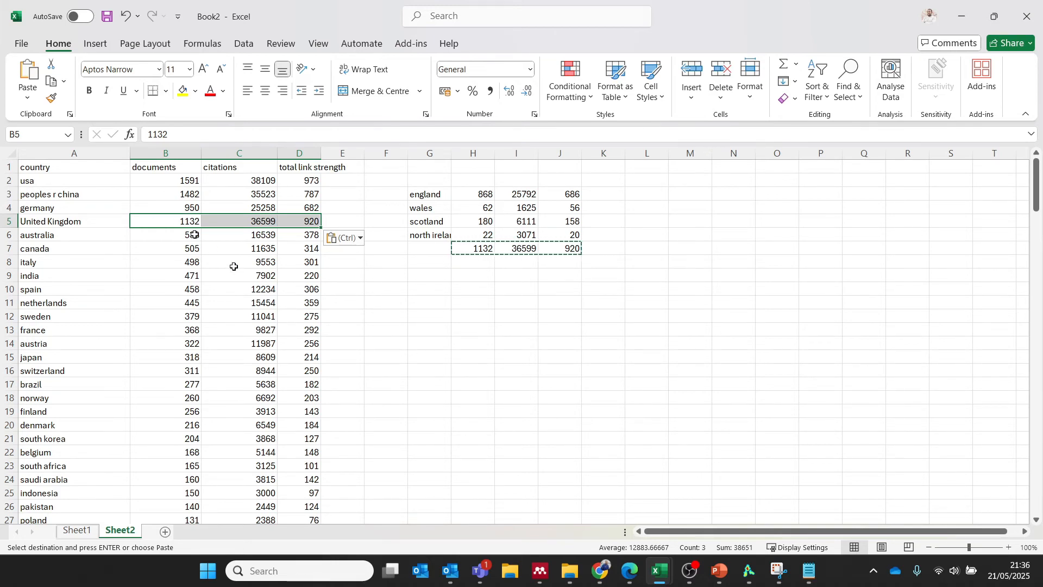
# Step: Sort columns A to D by documents from largest to smallest, treating the first row as headers
pyautogui.moveTo(33, 148); pyautogui.dragTo(313, 209)
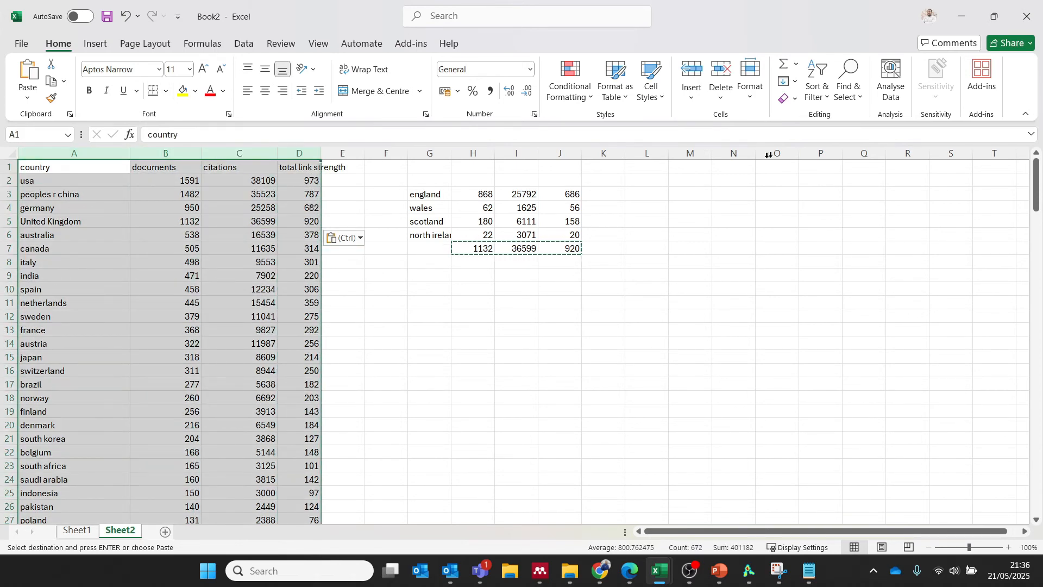
pyautogui.click(827, 97)
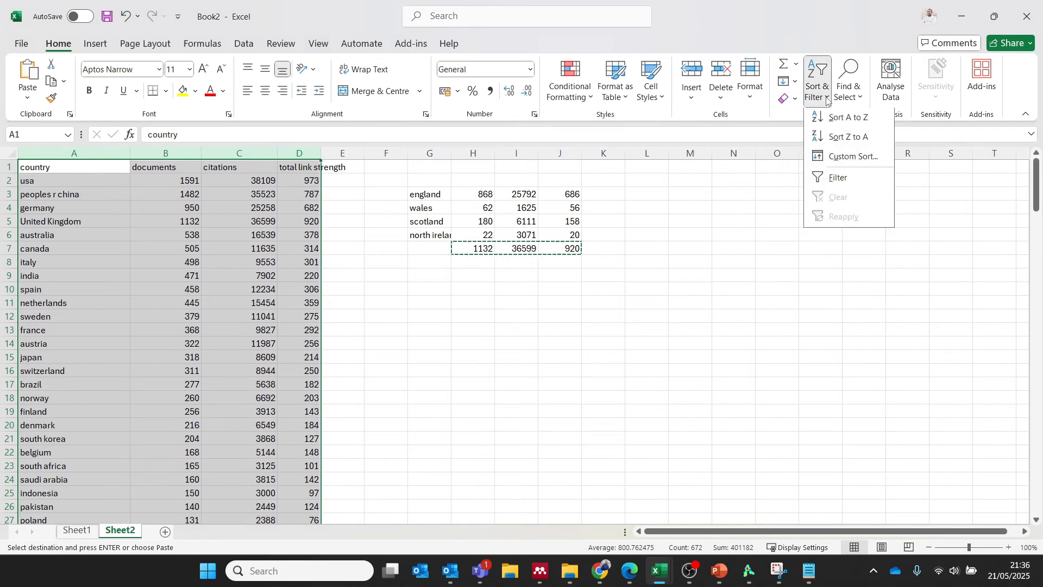
pyautogui.click(852, 159)
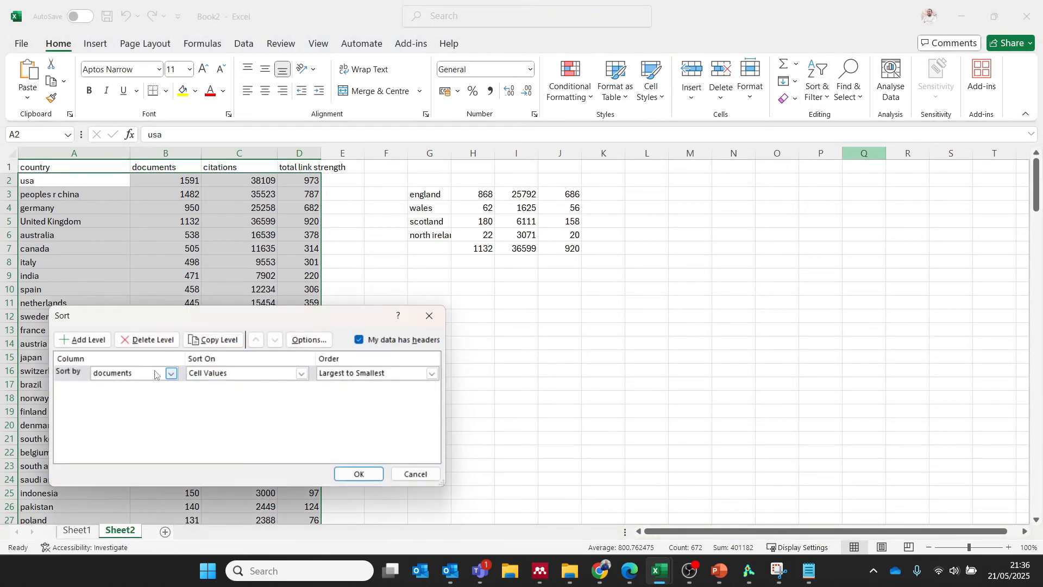
pyautogui.click(353, 477)
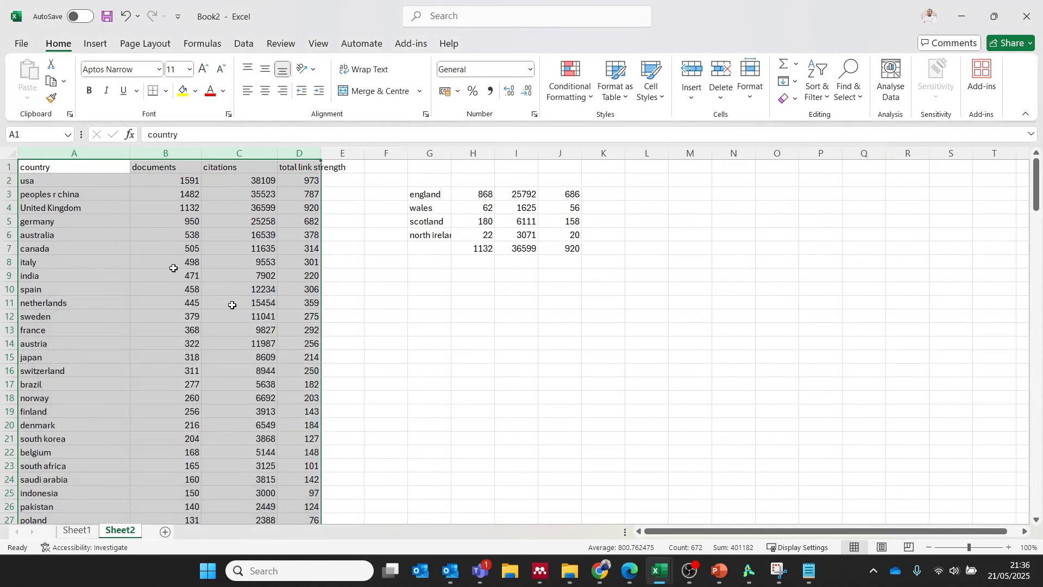
pyautogui.click(186, 210)
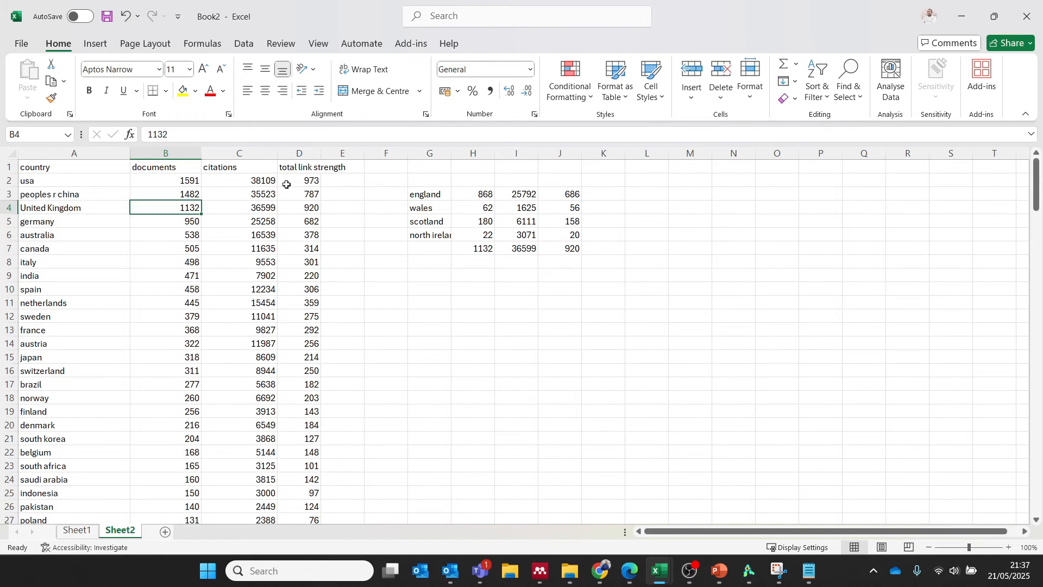
# Step: Copy the country column A from Sheet2 into column A of a new sheet
pyautogui.moveTo(422, 194); pyautogui.dragTo(565, 251)
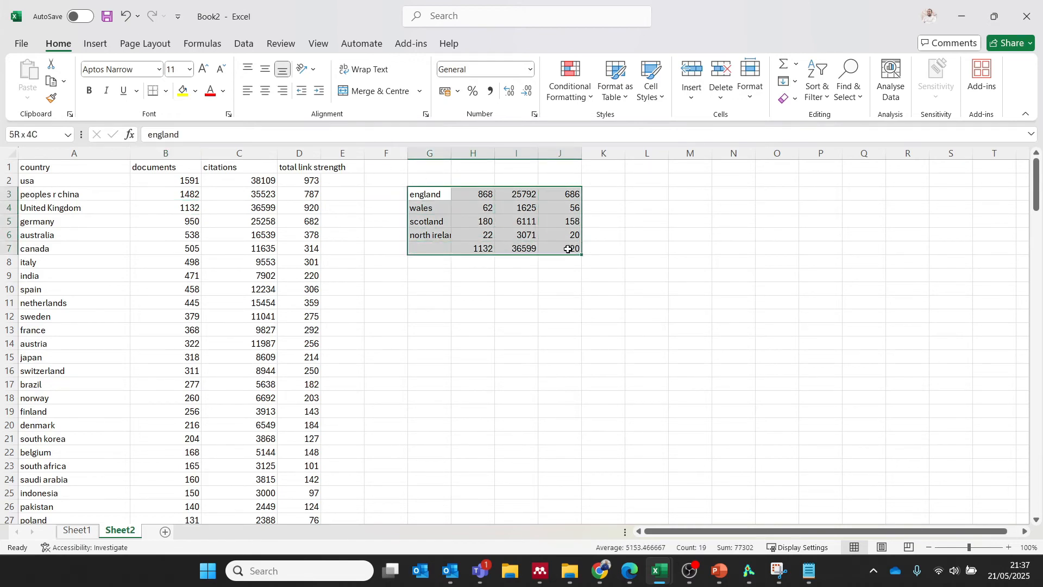
pyautogui.click(40, 155)
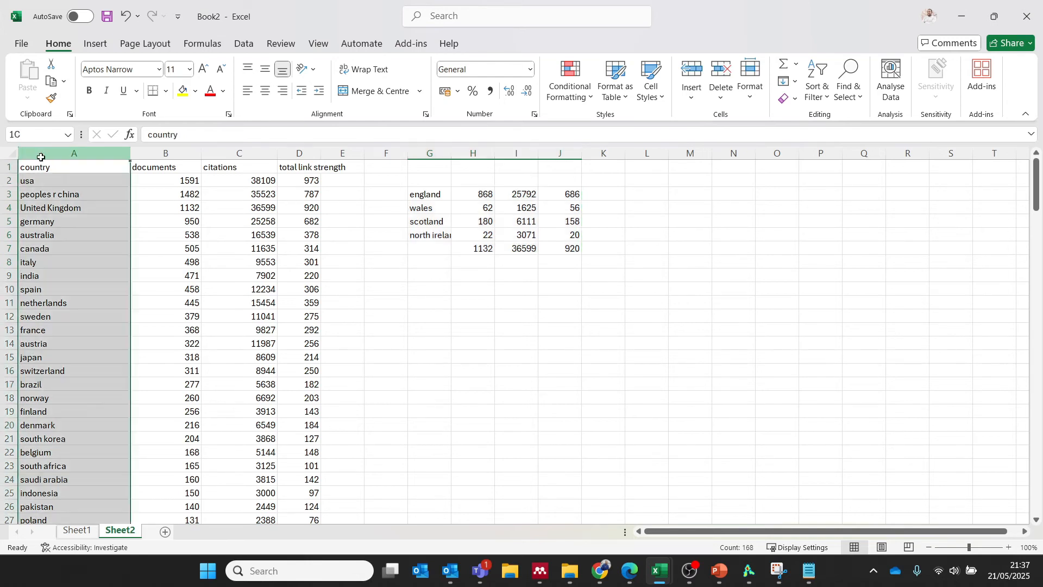
pyautogui.hotkey('ctrl', 'c')
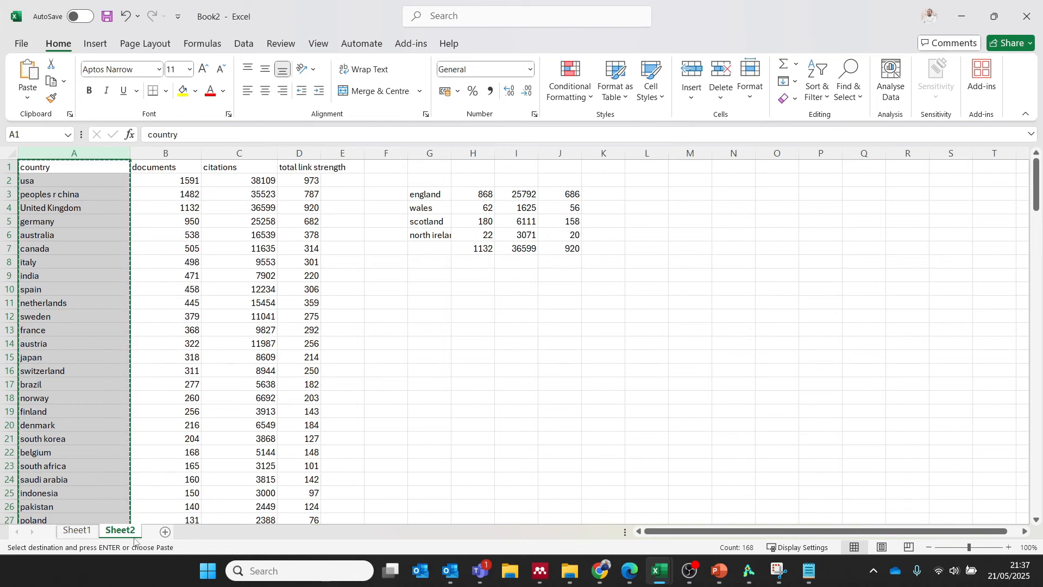
pyautogui.click(164, 533)
pyautogui.hotkey('ctrl', 'v')
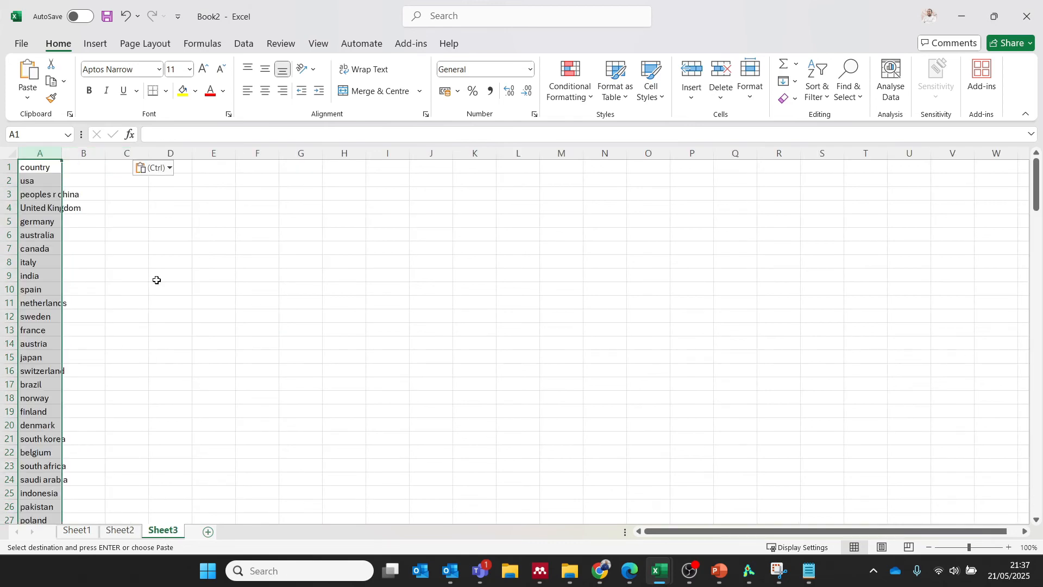
# Step: Enter the headers "Replace" in A1 and "by" in B1 of the new sheet
pyautogui.click(53, 173)
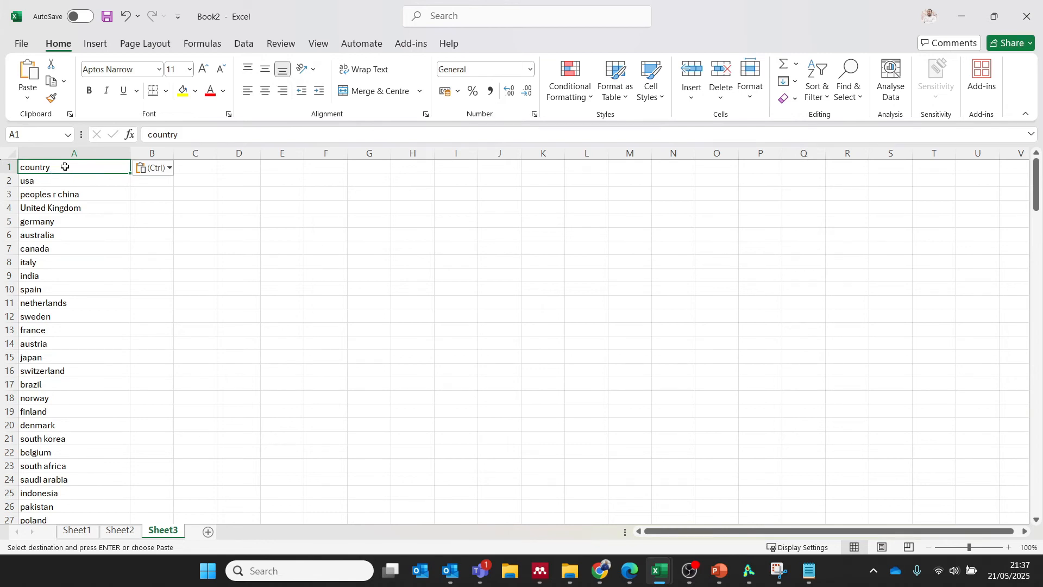
pyautogui.write('R')
pyautogui.press('capslock')
pyautogui.write('eplace')
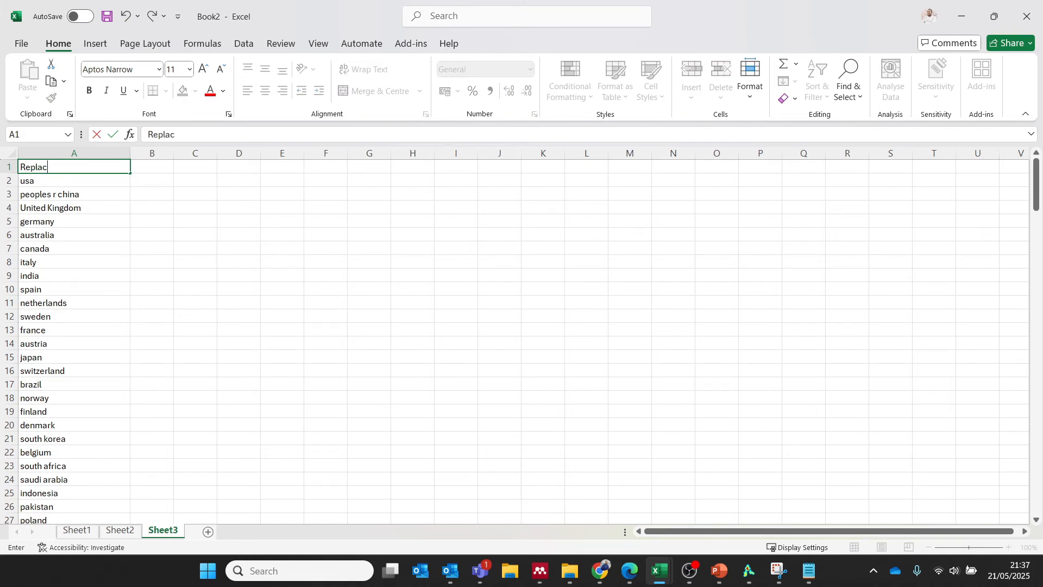
pyautogui.click(146, 169)
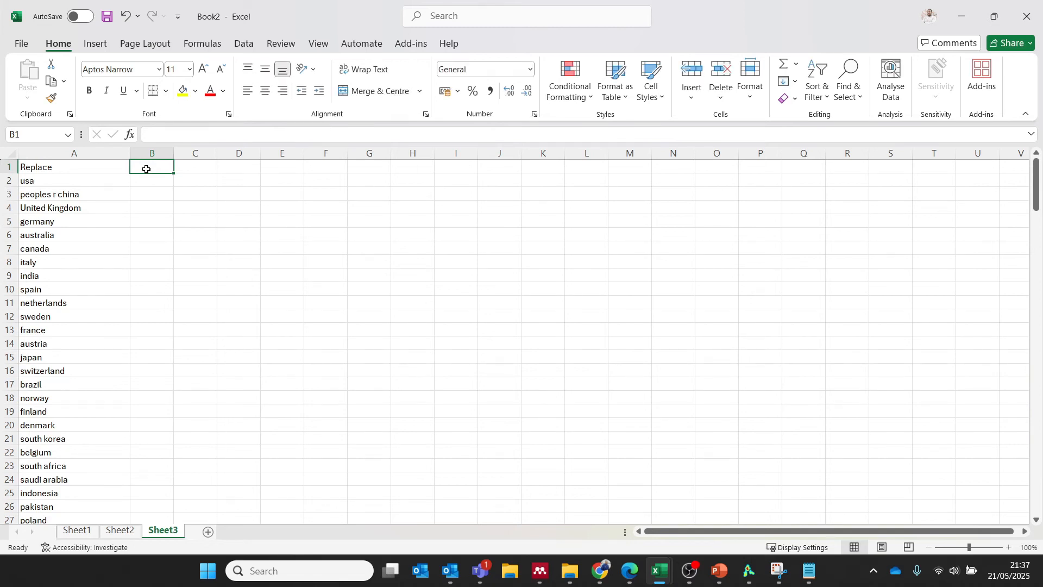
pyautogui.write('by')
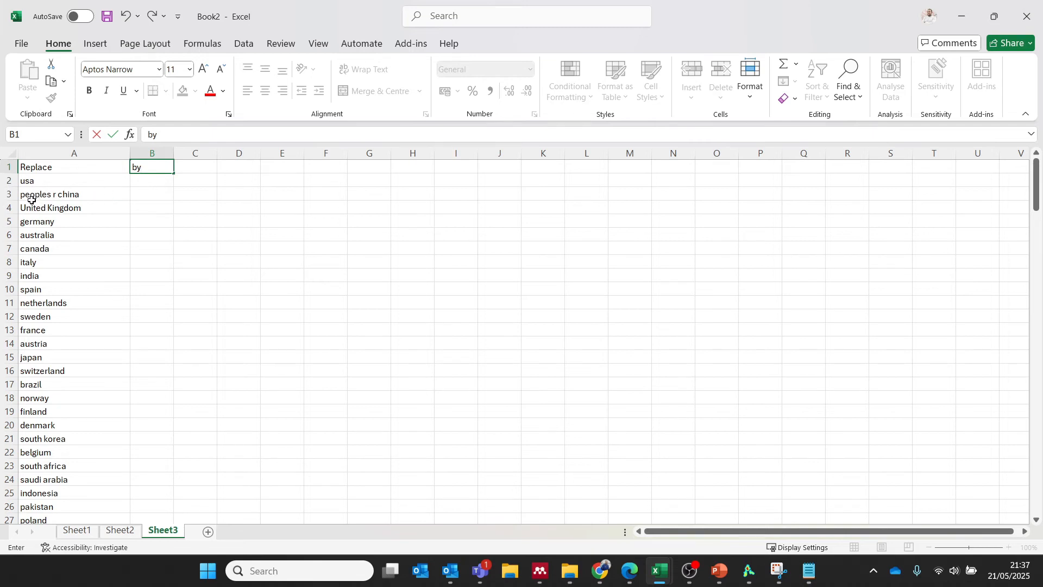
# Step: Enter "china" in B3 as the replacement for peoples r china
pyautogui.click(154, 198)
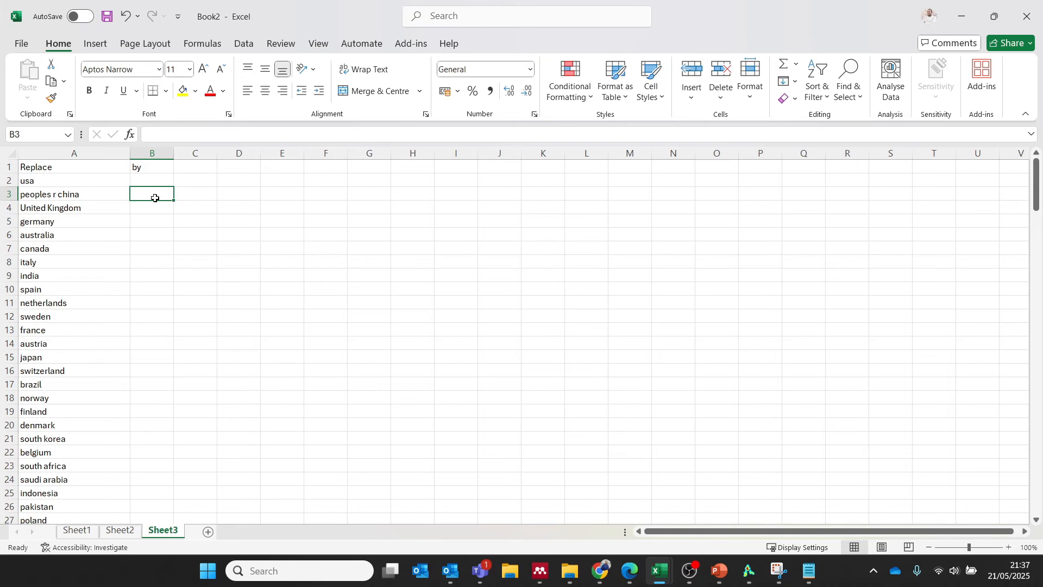
pyautogui.write('china')
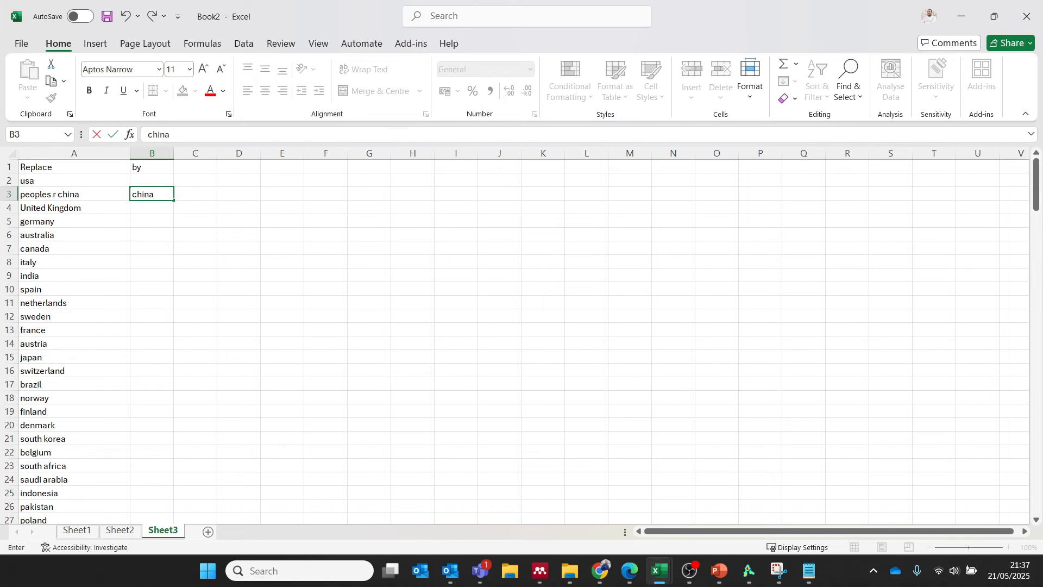
pyautogui.click(152, 330)
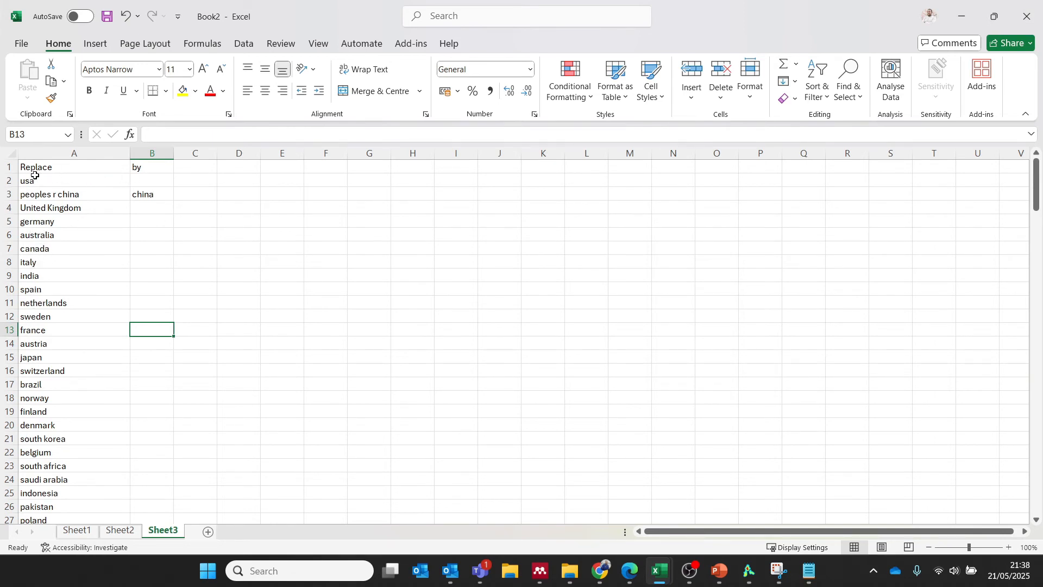
pyautogui.click(155, 198)
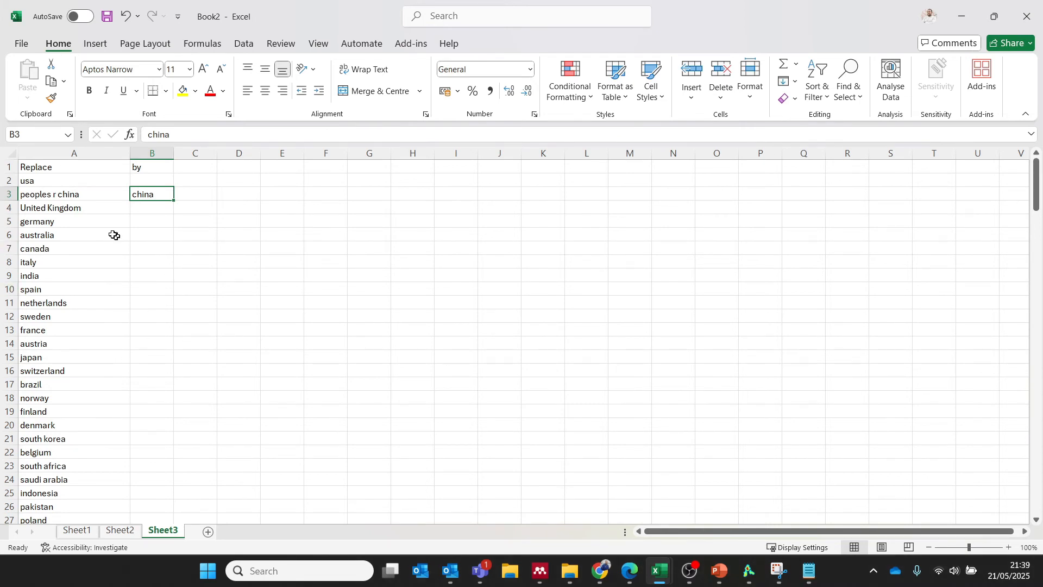
# Step: Copy the whole column A into column B and restore the header "by" in B1
pyautogui.click(53, 156)
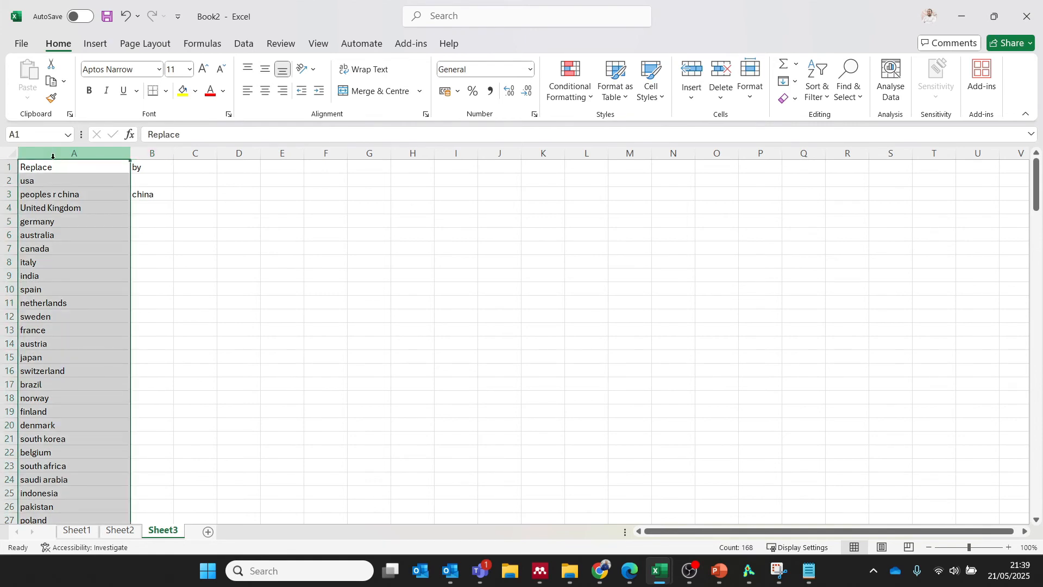
pyautogui.hotkey('ctrl', 'c')
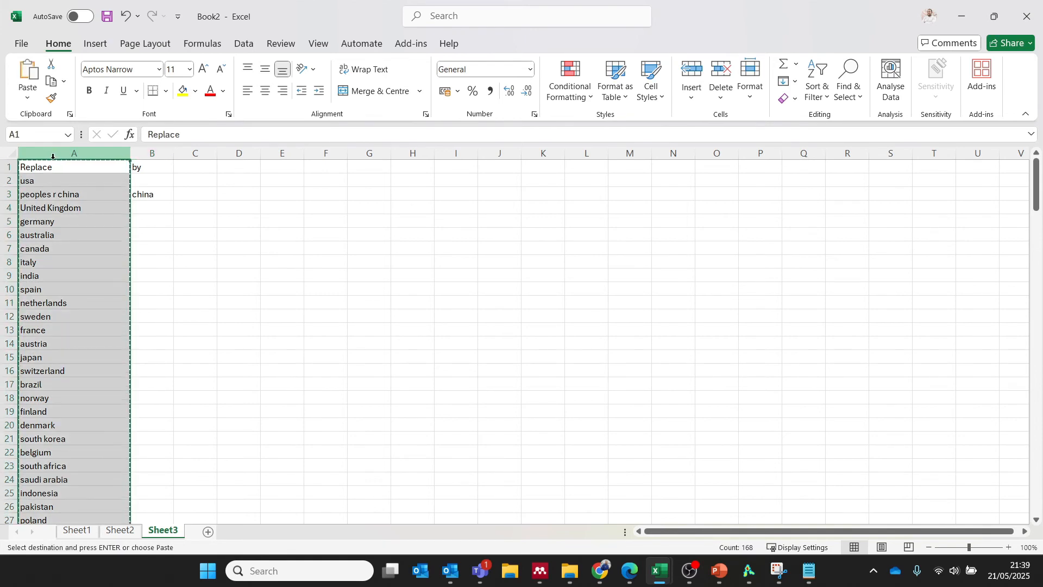
pyautogui.click(149, 157)
pyautogui.hotkey('ctrl', 'v')
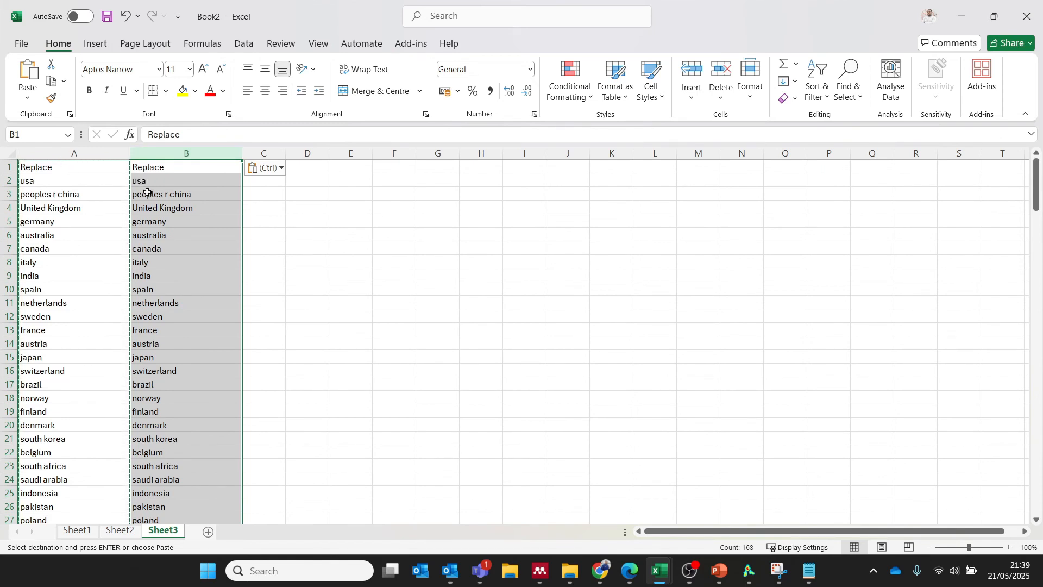
pyautogui.press('Escape')
pyautogui.click(143, 167)
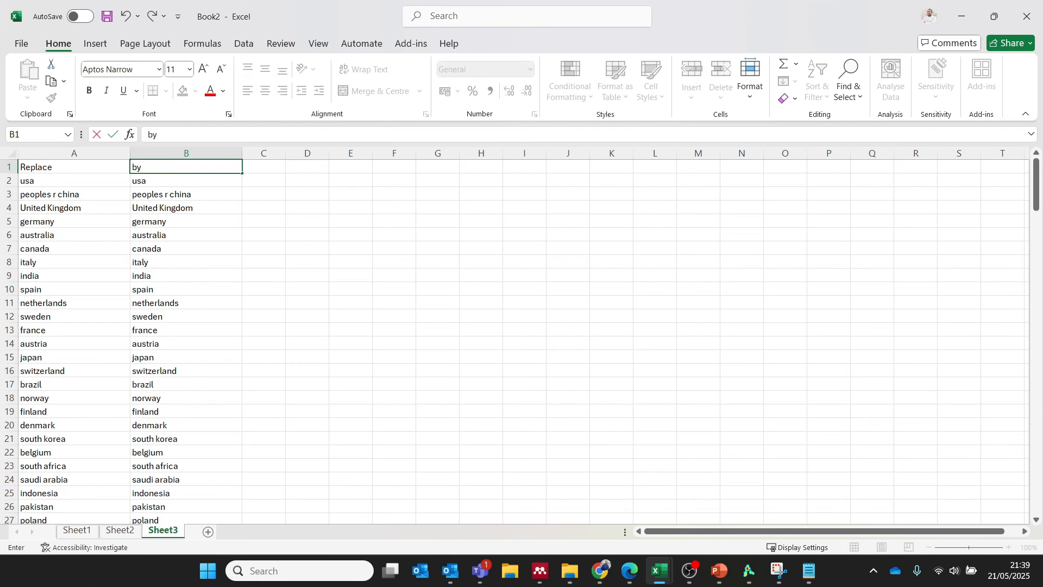
# Step: Change the replacement name for peoples r china in B3 to "china"
pyautogui.click(146, 196)
pyautogui.write('china')
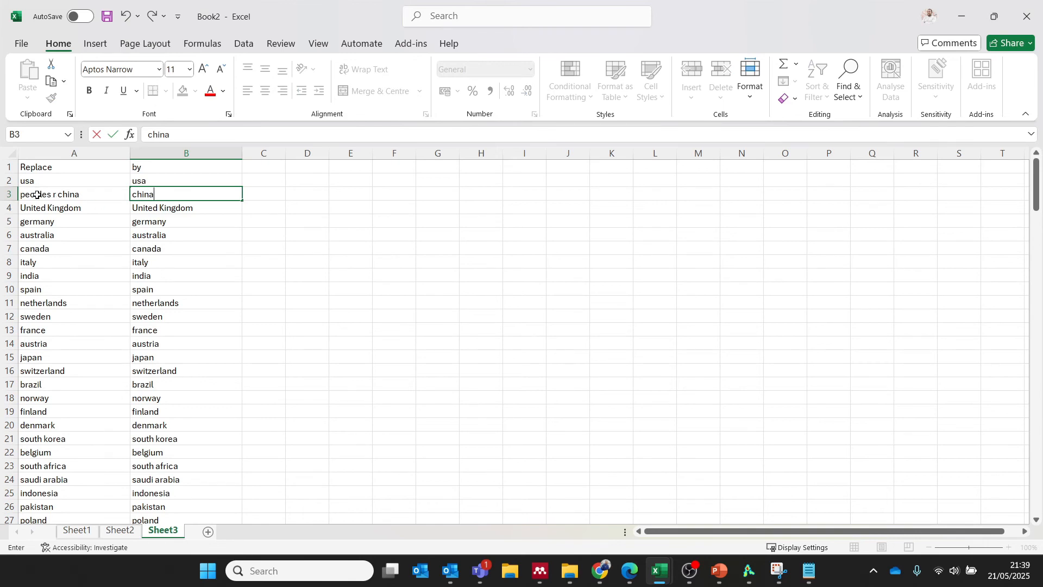
pyautogui.click(183, 261)
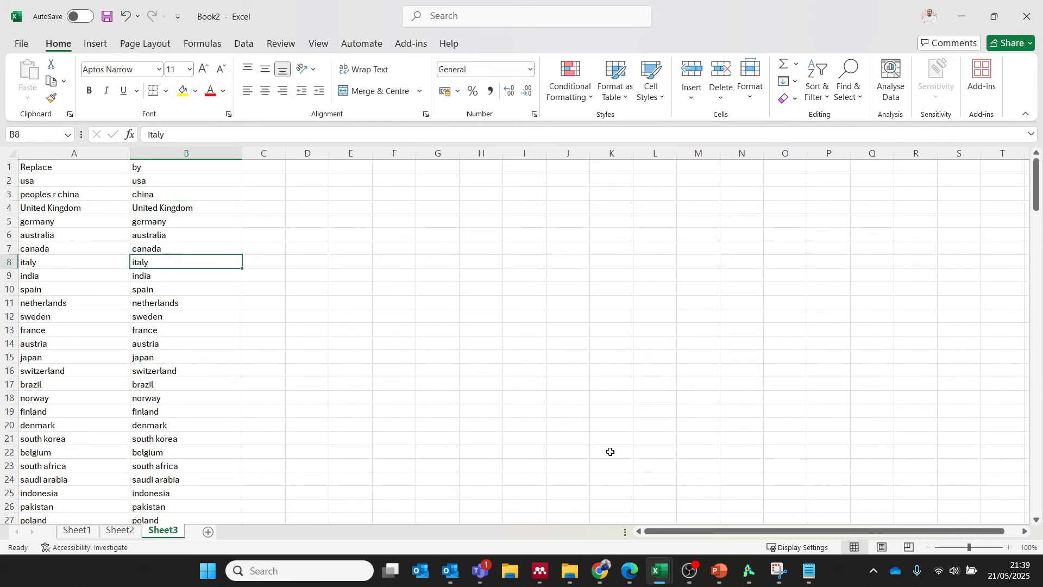
# Step: Switch to VOSviewer and examine the turkey and turkiye nodes in the country network, then return to the Excel list
pyautogui.click(751, 576)
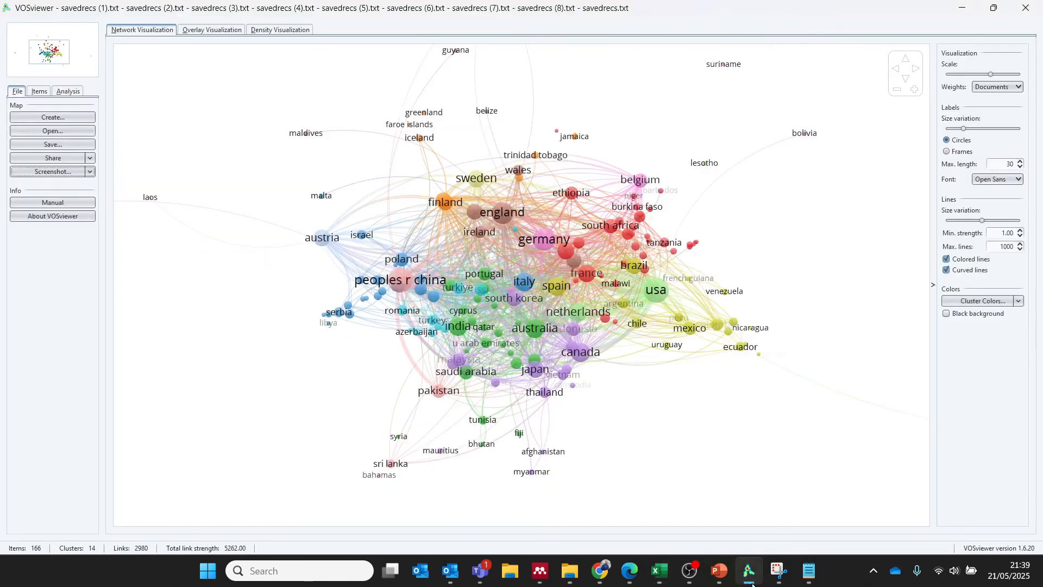
pyautogui.scroll(5, 353, 356)
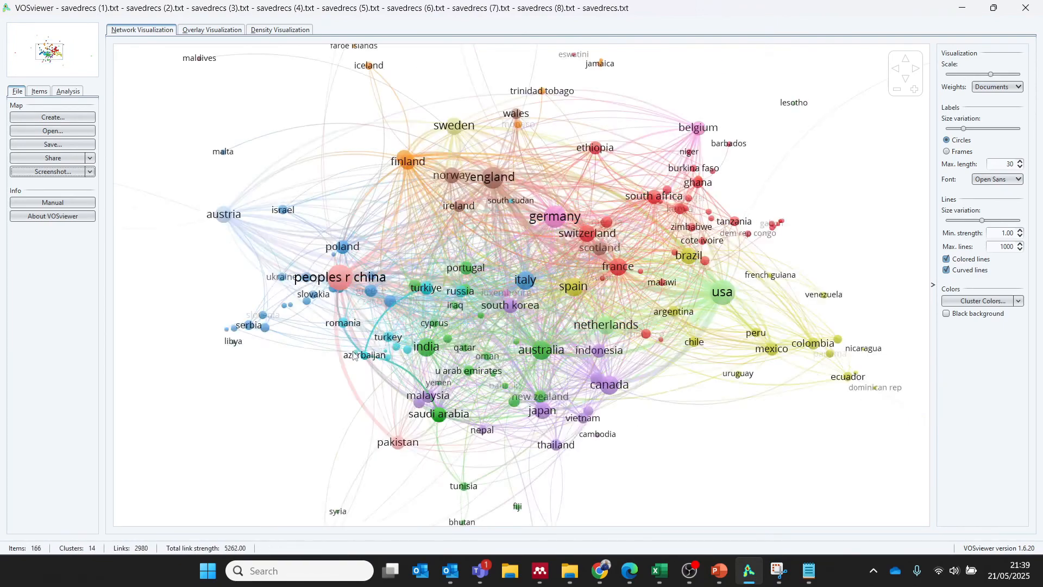
pyautogui.scroll(-3, 353, 356)
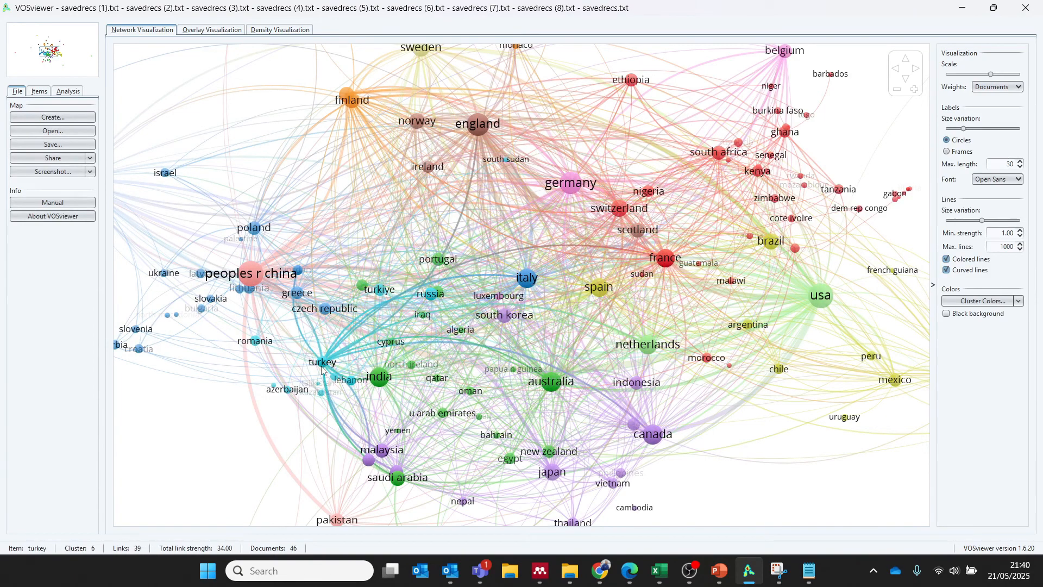
pyautogui.click(750, 577)
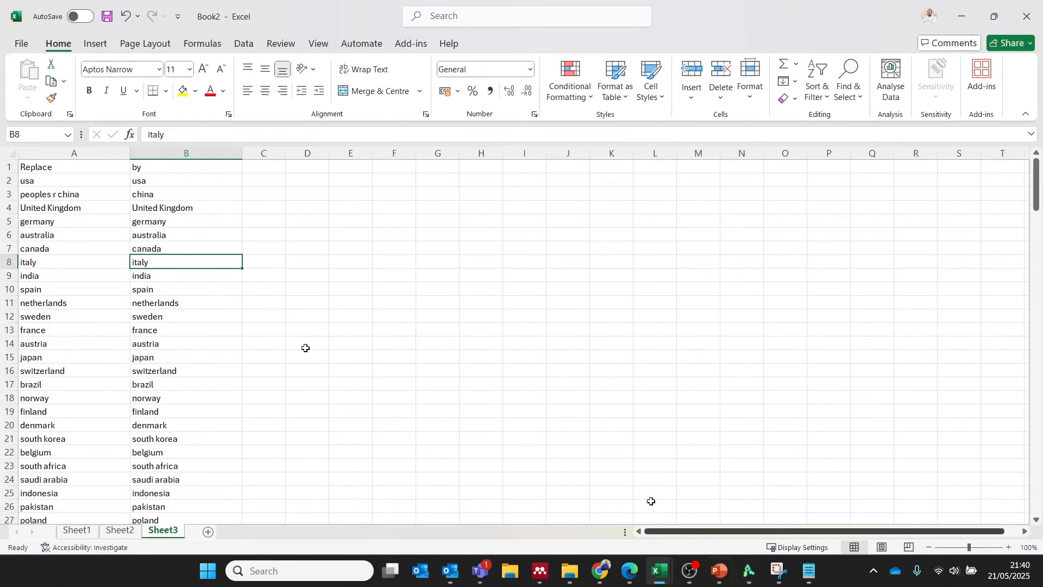
# Step: Change the replacement name for turkiye in B36 to "turkey"
pyautogui.click(158, 355)
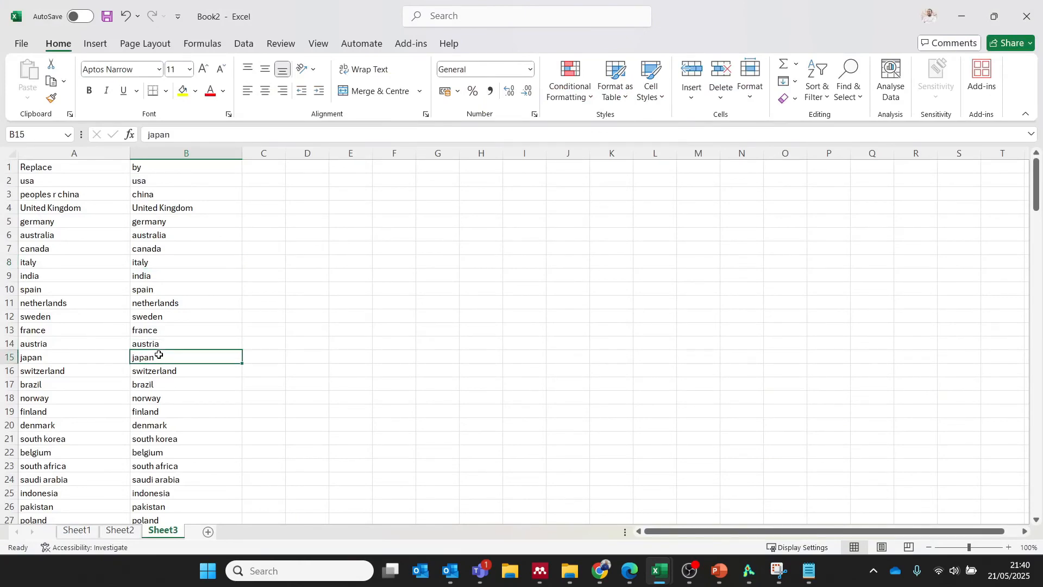
pyautogui.press('Down')
pyautogui.press('Down')
pyautogui.press('Down')
pyautogui.press('Down')
pyautogui.press('Down')
pyautogui.press('Down')
pyautogui.press('Down')
pyautogui.press('Down')
pyautogui.press('Down')
pyautogui.press('Down')
pyautogui.press('Down')
pyautogui.press('Down')
pyautogui.press('Down')
pyautogui.press('Down')
pyautogui.press('Down')
pyautogui.press('Down')
pyautogui.press('Down')
pyautogui.press('Down')
pyautogui.press('Down')
pyautogui.press('Down')
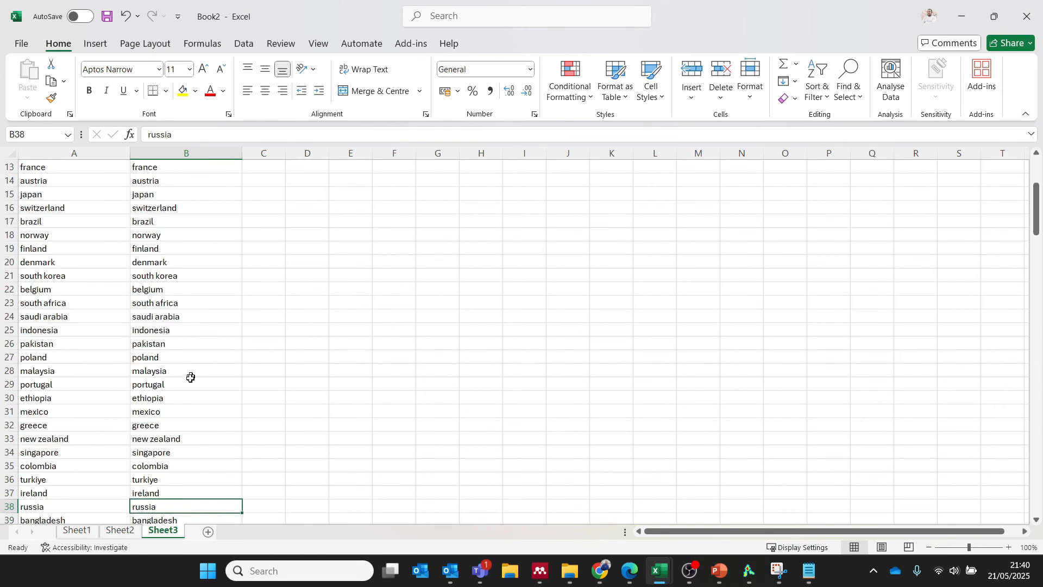
pyautogui.press('Down')
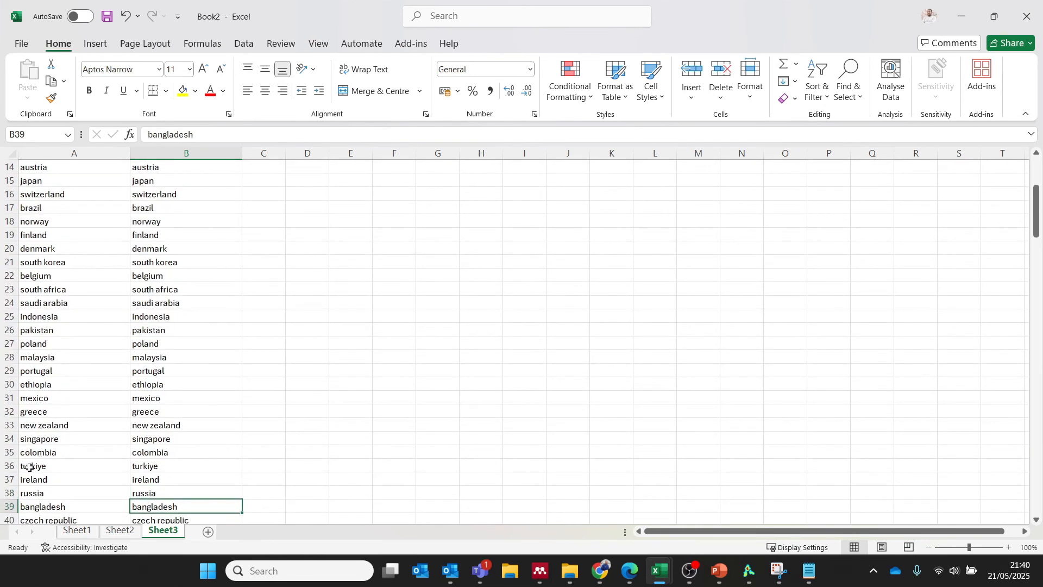
pyautogui.click(142, 467)
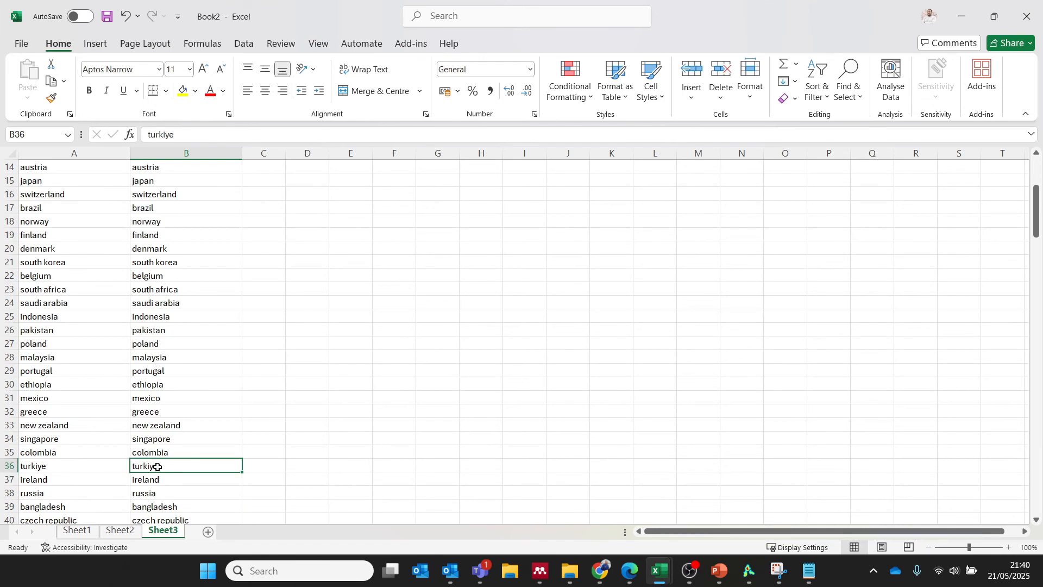
pyautogui.doubleClick(143, 468)
pyautogui.press('BackSpace')
pyautogui.press('BackSpace')
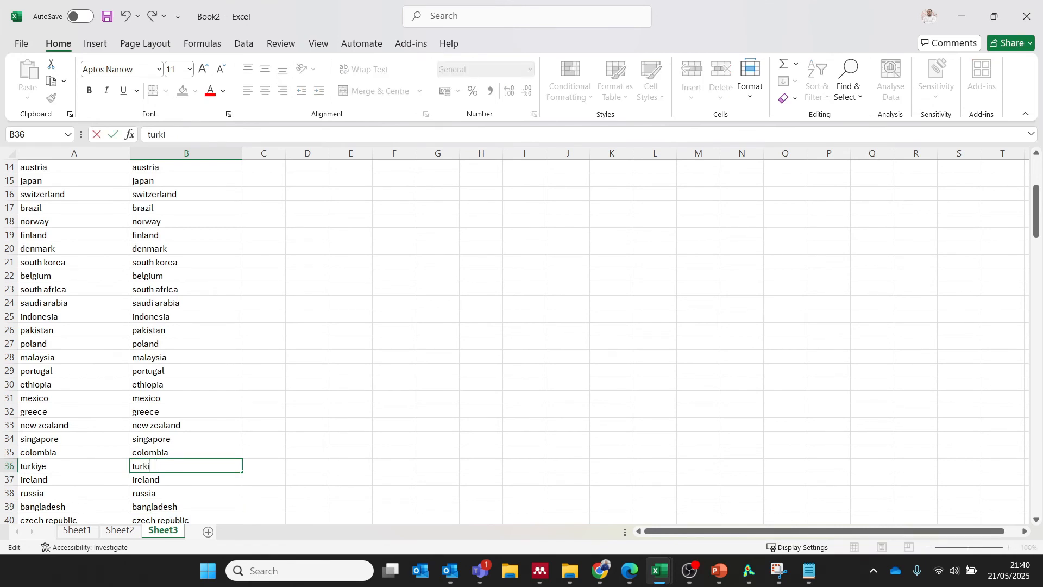
pyautogui.write('ey')
pyautogui.click(319, 439)
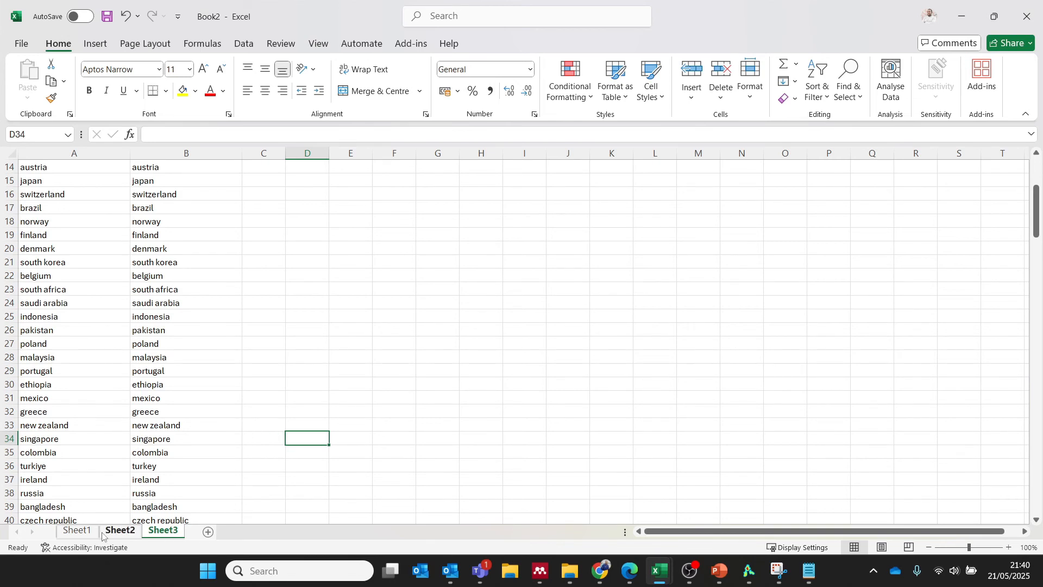
# Step: Review the England, Wales, Scotland and Northern Ireland figures in columns G to J of Sheet2
pyautogui.click(119, 532)
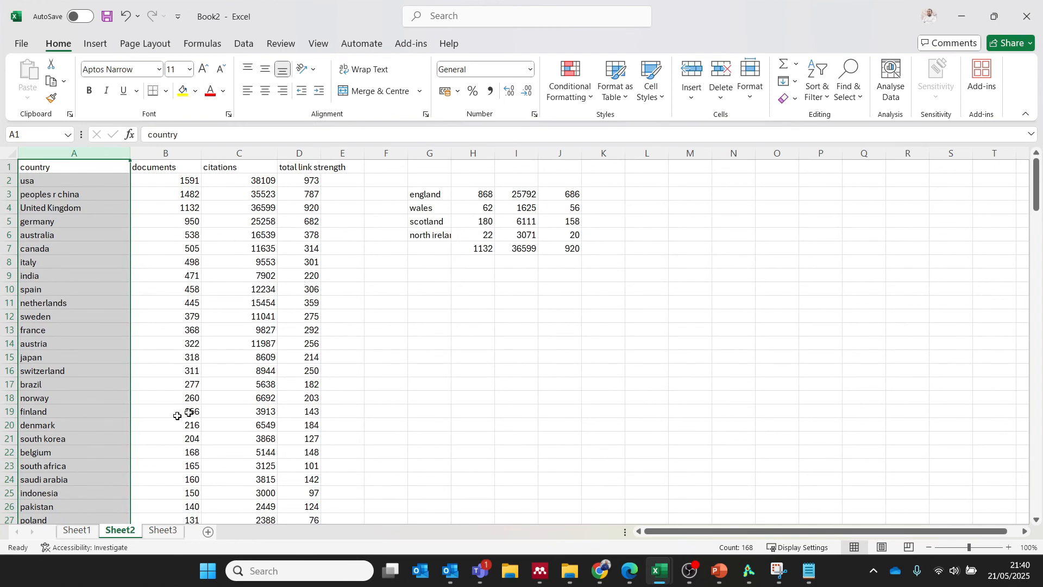
pyautogui.click(476, 415)
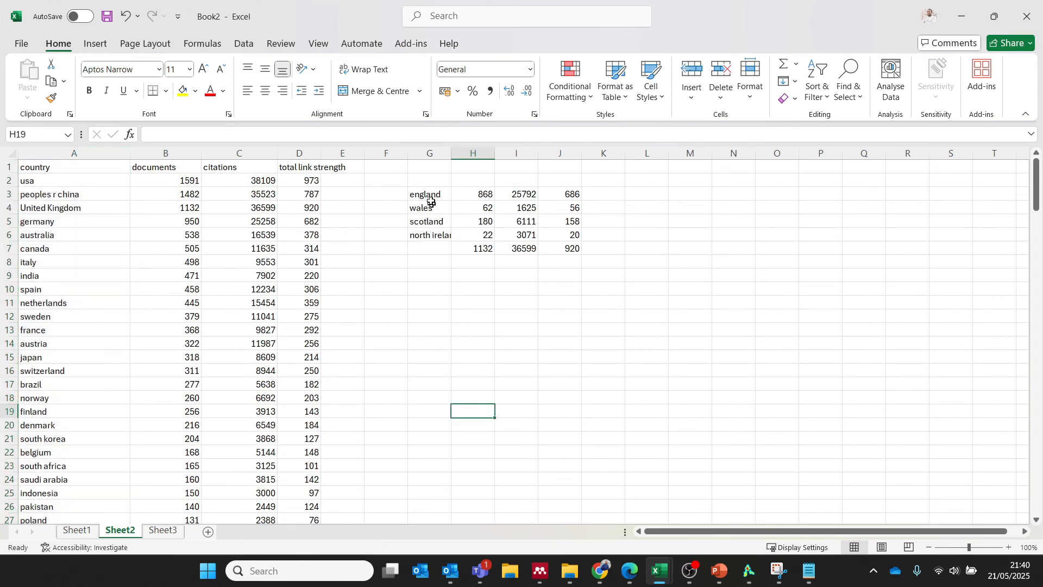
pyautogui.moveTo(429, 196); pyautogui.dragTo(575, 261)
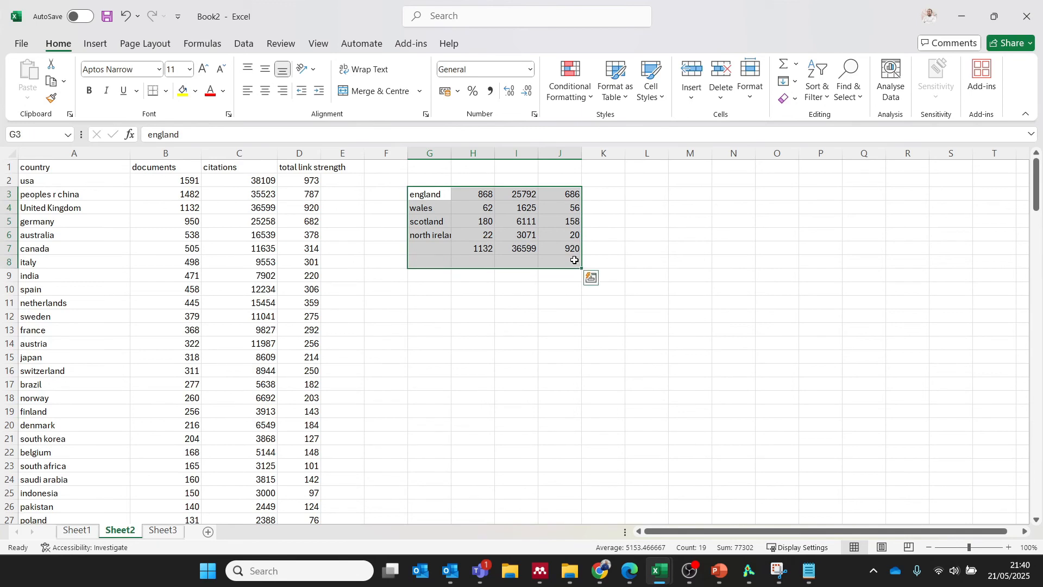
# Step: Copy columns A and B of Sheet3 and paste them into the untitled Notepad document
pyautogui.click(163, 531)
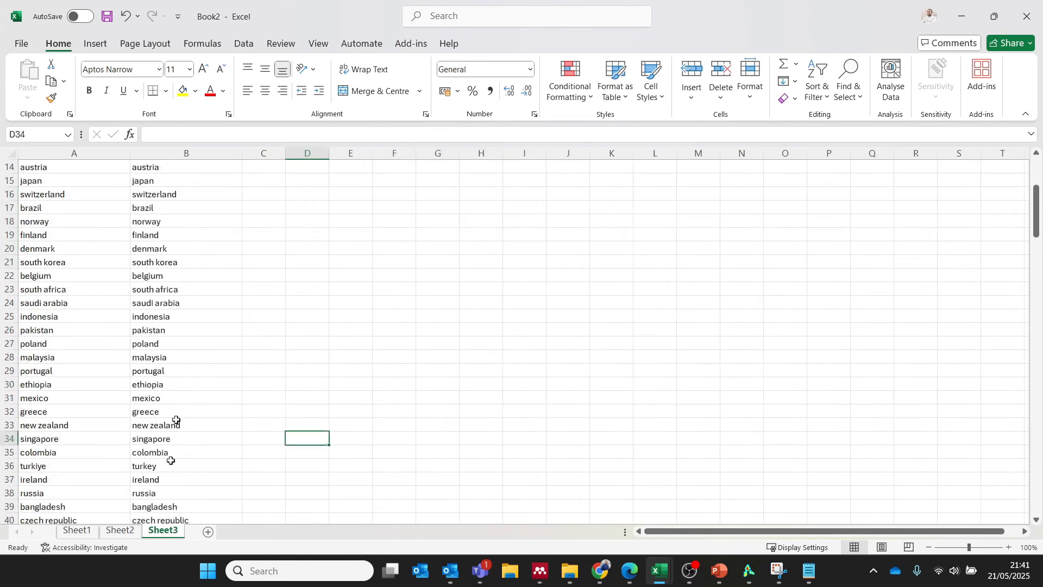
pyautogui.press('Up')
pyautogui.press('Up')
pyautogui.press('Up')
pyautogui.press('Up')
pyautogui.press('Up')
pyautogui.press('Up')
pyautogui.press('Up')
pyautogui.press('Up')
pyautogui.press('Up')
pyautogui.press('Up')
pyautogui.press('Up')
pyautogui.press('Up')
pyautogui.press('Up')
pyautogui.press('Up')
pyautogui.press('Up')
pyautogui.press('Up')
pyautogui.press('Up')
pyautogui.press('Up')
pyautogui.press('Up')
pyautogui.press('Up')
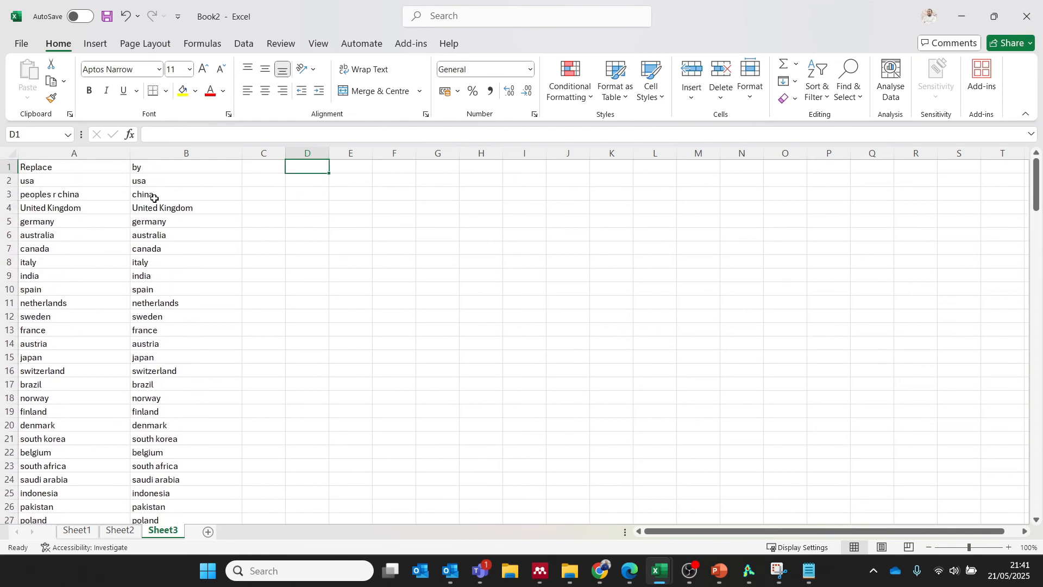
pyautogui.click(40, 156)
pyautogui.hotkey('shift', 'Right')
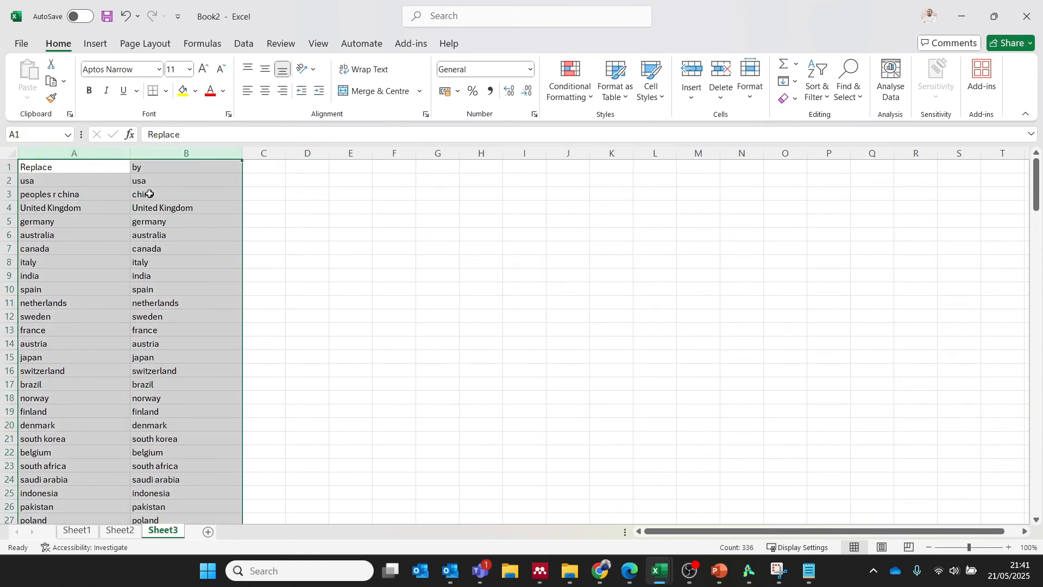
pyautogui.hotkey('ctrl', 'c')
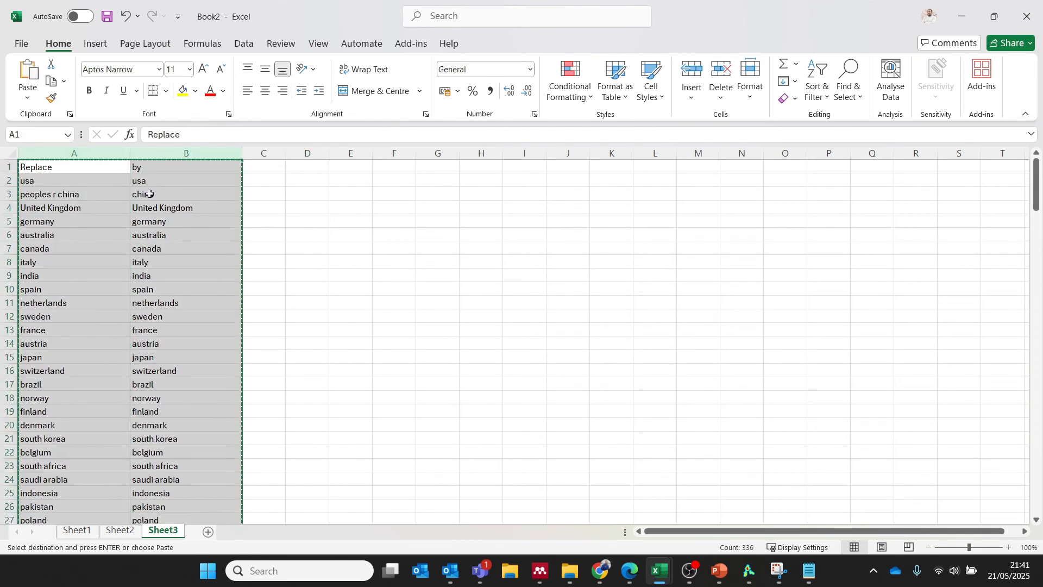
pyautogui.click(811, 580)
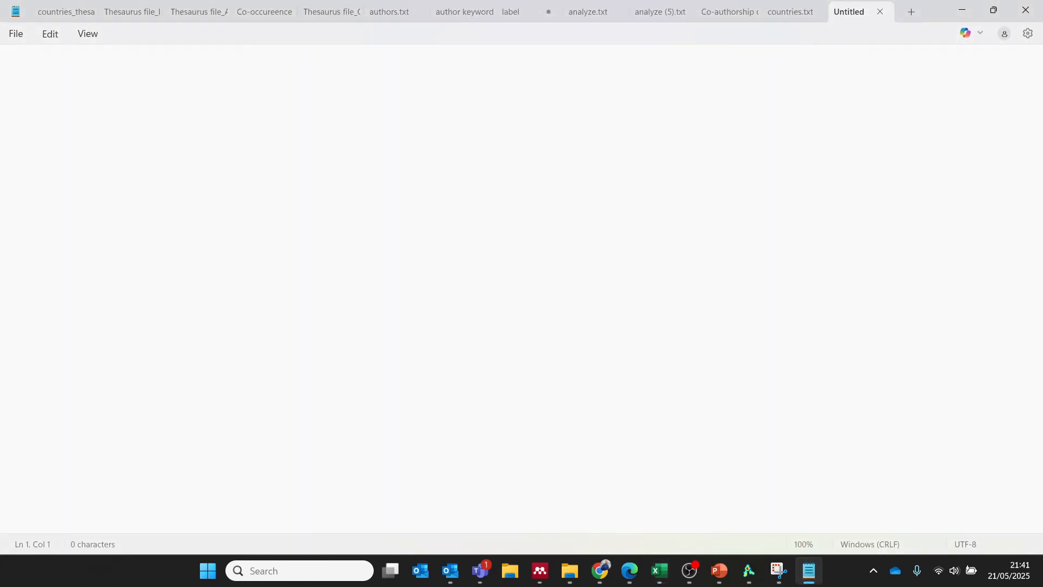
pyautogui.hotkey('ctrl', 'v')
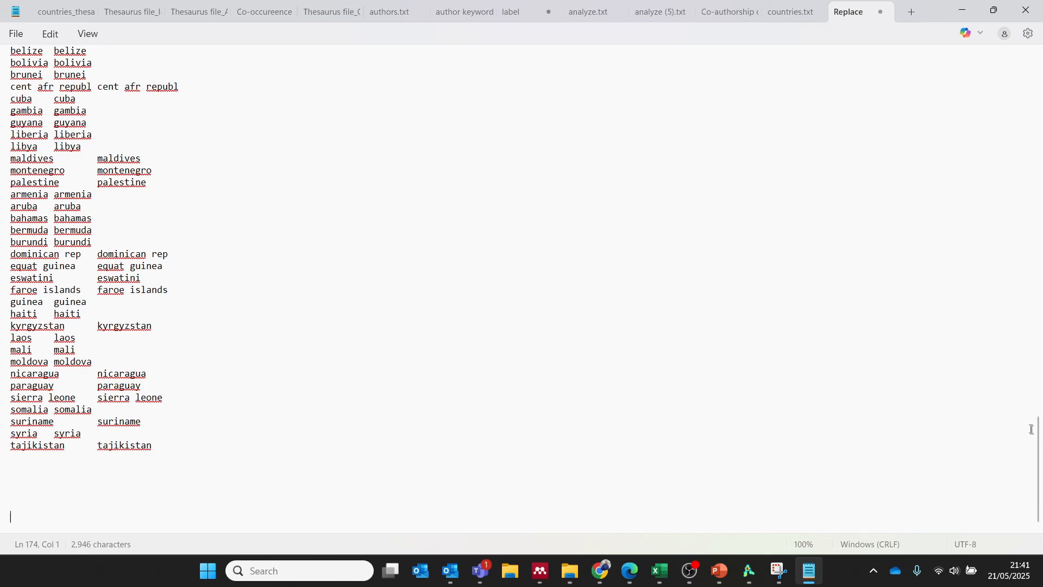
# Step: Save the Notepad country list to the Desktop as "countries_Thesaurus file.txt"
pyautogui.moveTo(1038, 434); pyautogui.dragTo(1038, 76)
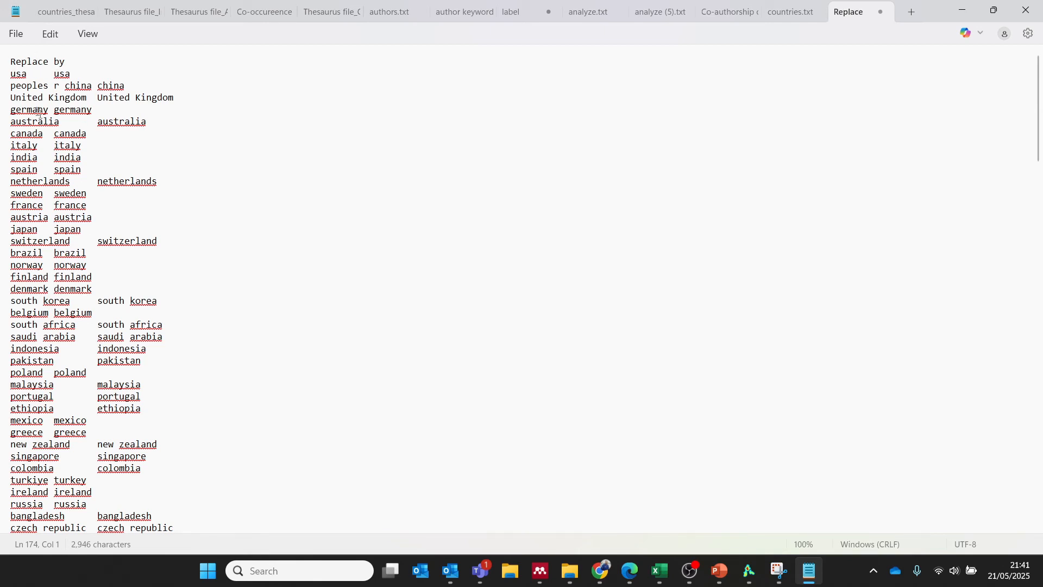
pyautogui.click(12, 36)
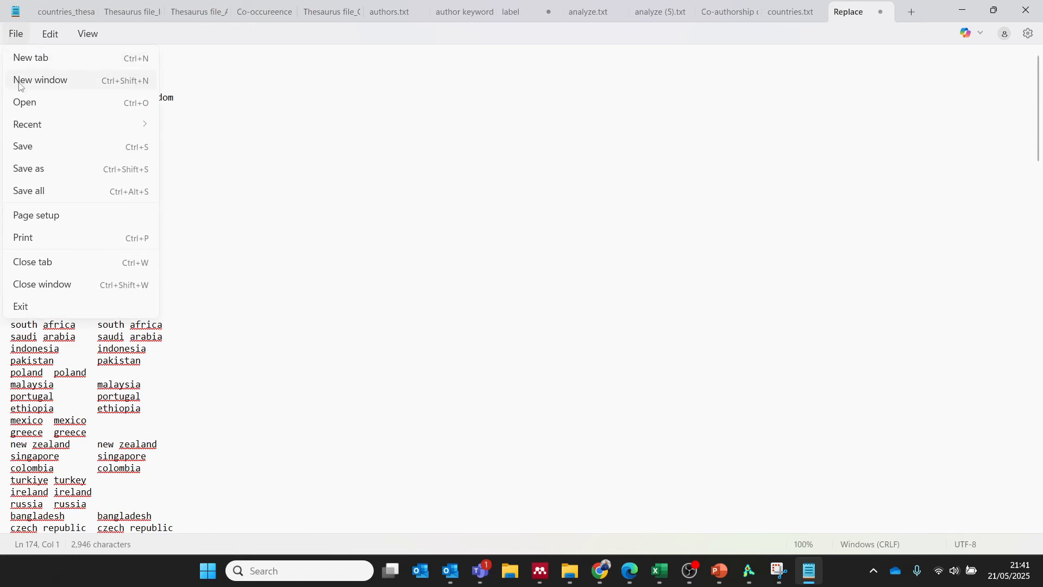
pyautogui.click(37, 166)
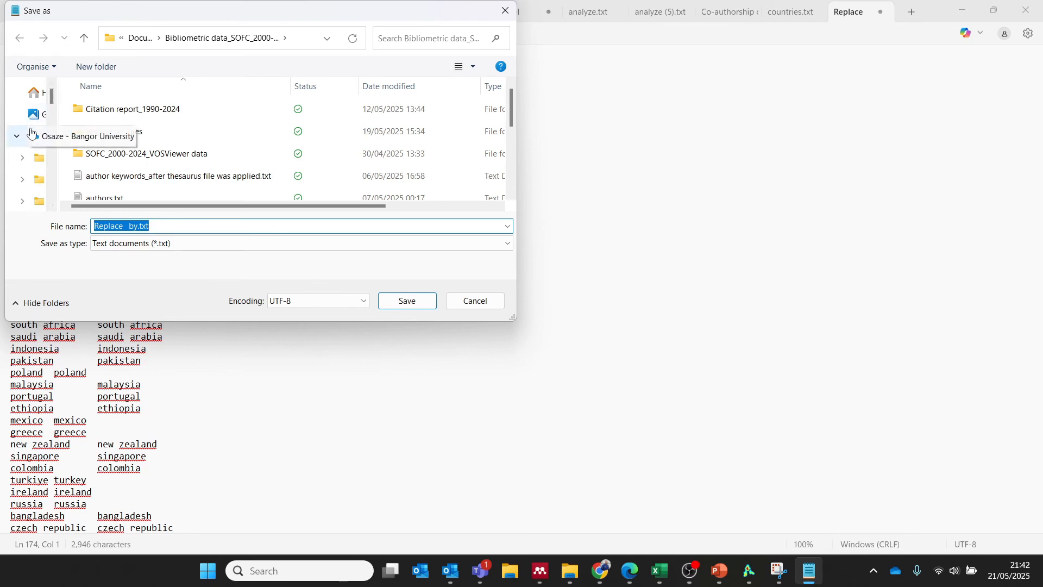
pyautogui.click(31, 96)
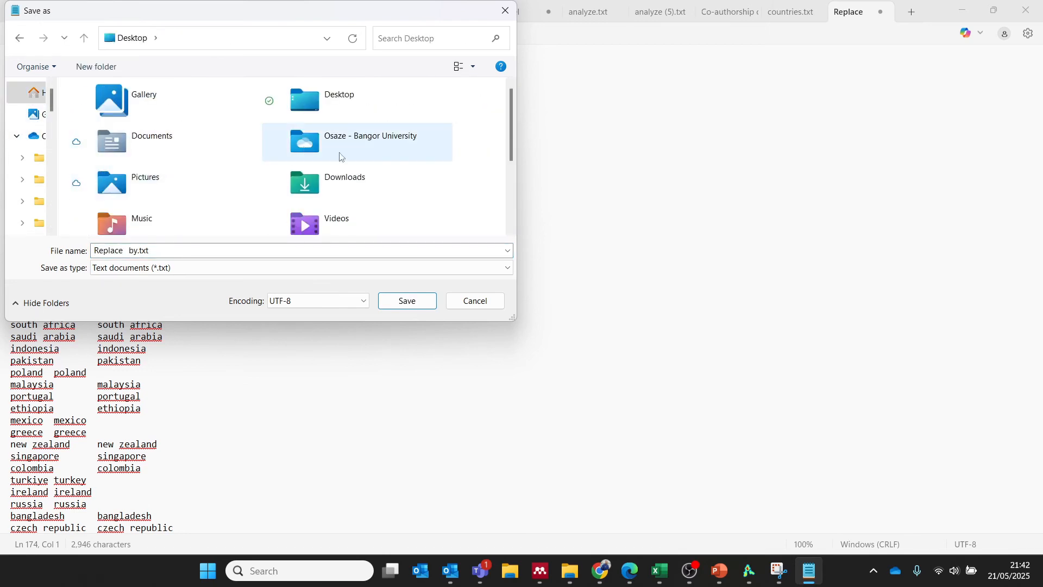
pyautogui.scroll(-5, 509, 133)
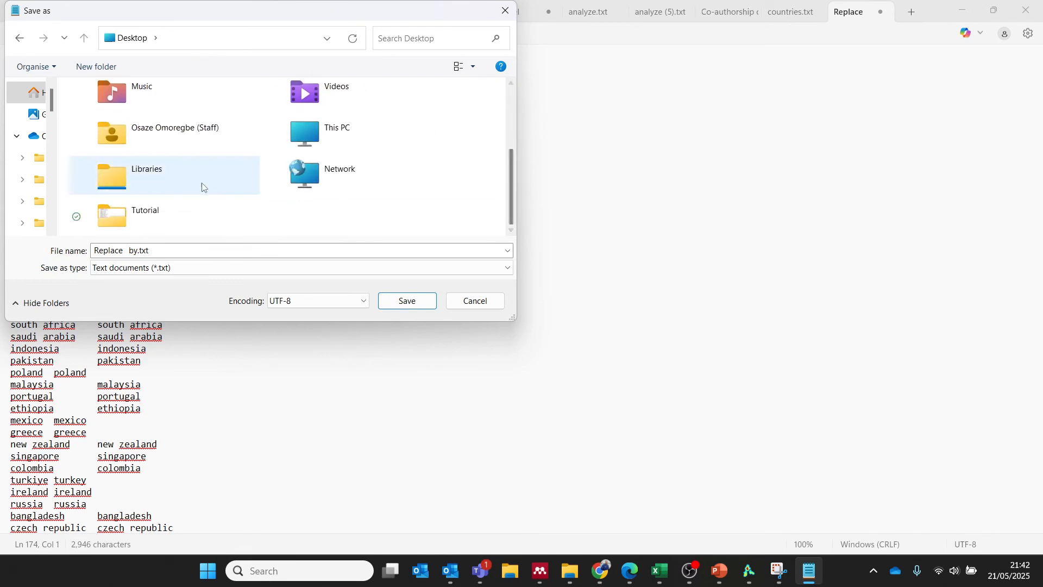
pyautogui.doubleClick(141, 223)
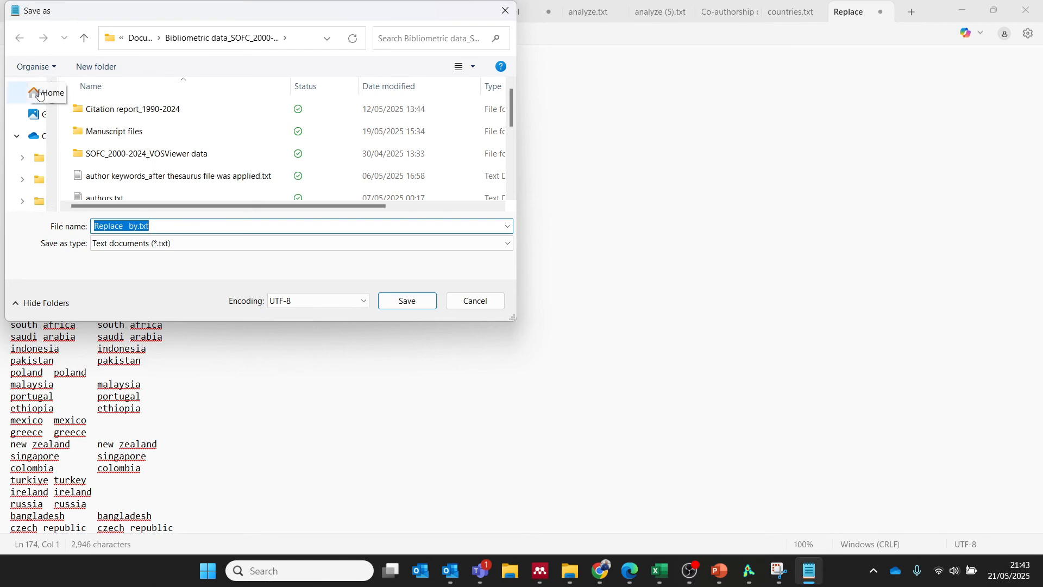
pyautogui.click(47, 87)
pyautogui.press('Escape')
# Step: Switch to VOSviewer and start a new bibliographic map from the loaded Web of Science files, proceeding to the fractional-counting country co-authorship settings
pyautogui.click(753, 581)
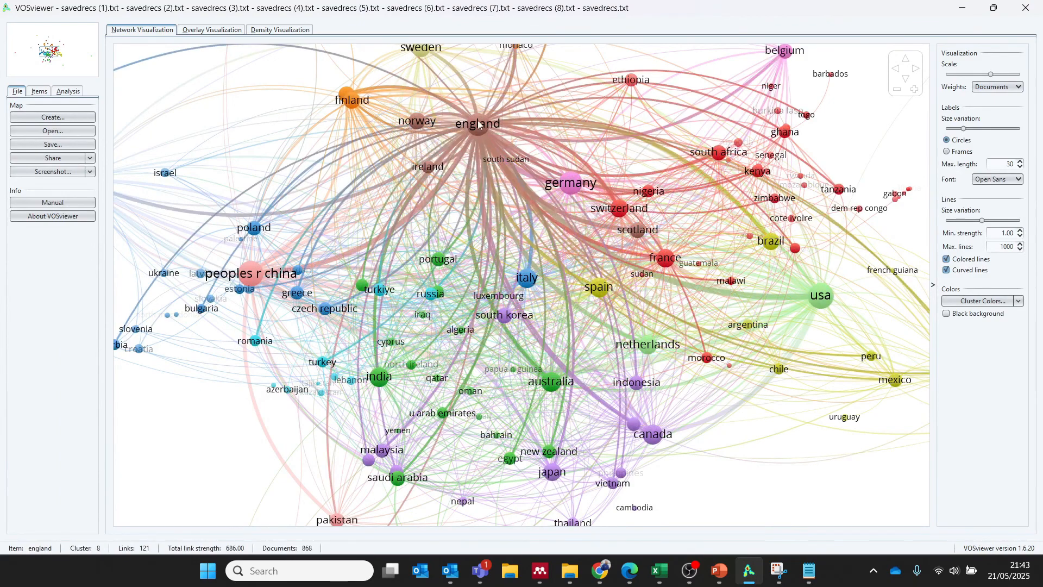
pyautogui.moveTo(312, 126); pyautogui.dragTo(336, 204)
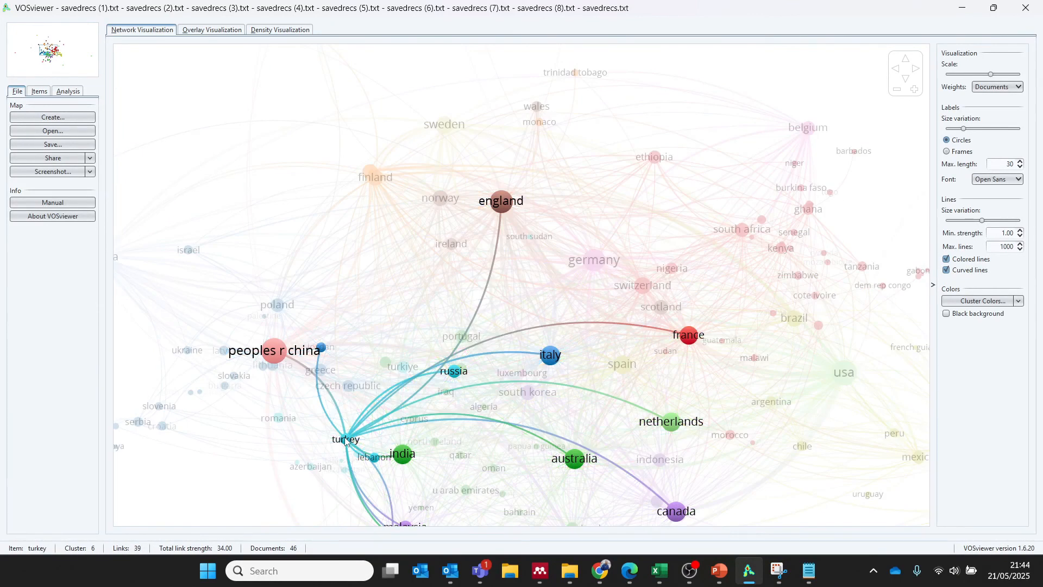
pyautogui.click(52, 118)
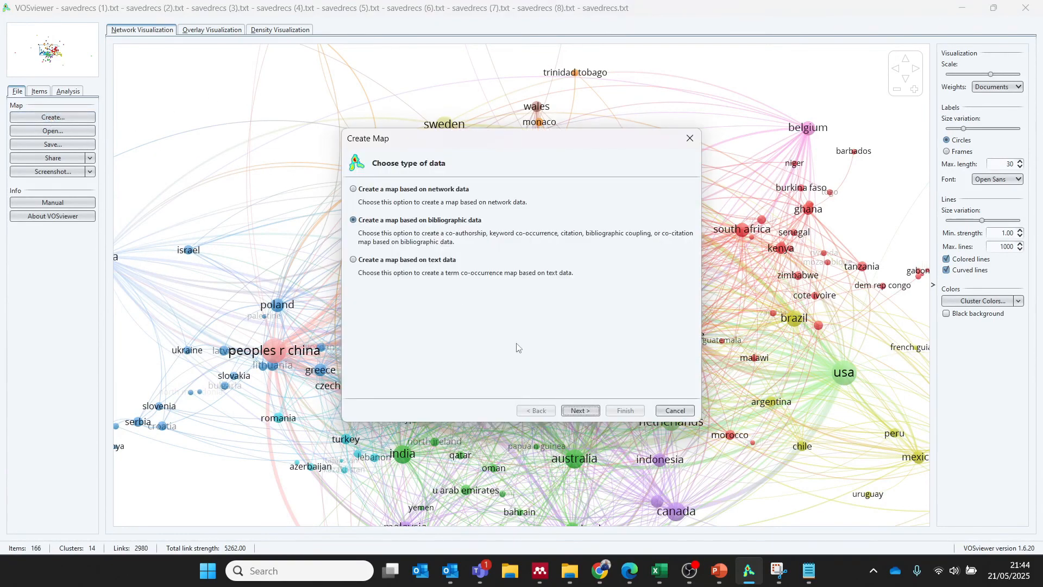
pyautogui.click(579, 412)
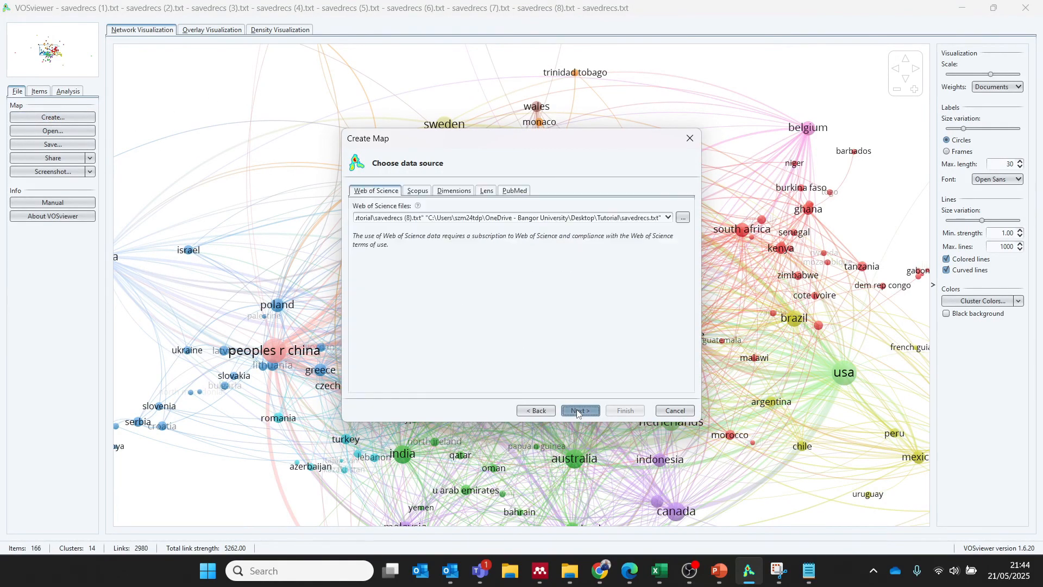
pyautogui.click(579, 412)
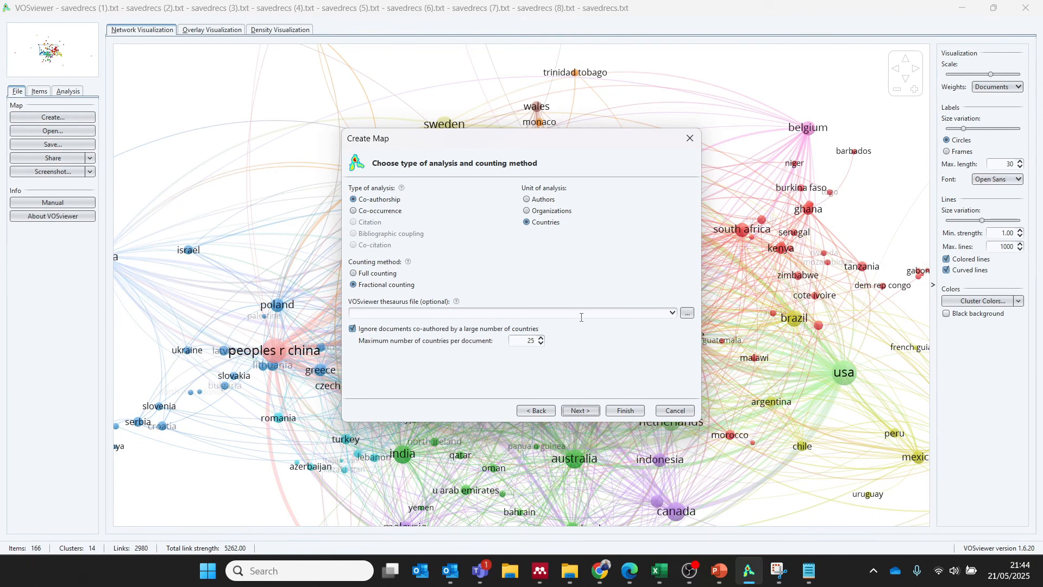
# Step: Load "countries_Thesaurus file.txt" from the Desktop as the VOSviewer thesaurus file and try to continue to the thresholds
pyautogui.click(687, 314)
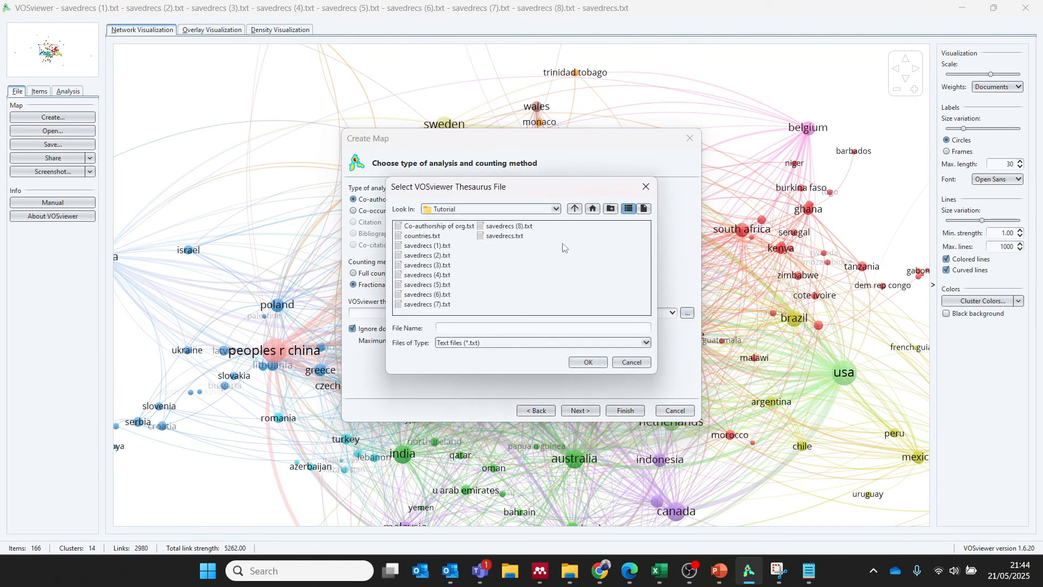
pyautogui.click(574, 210)
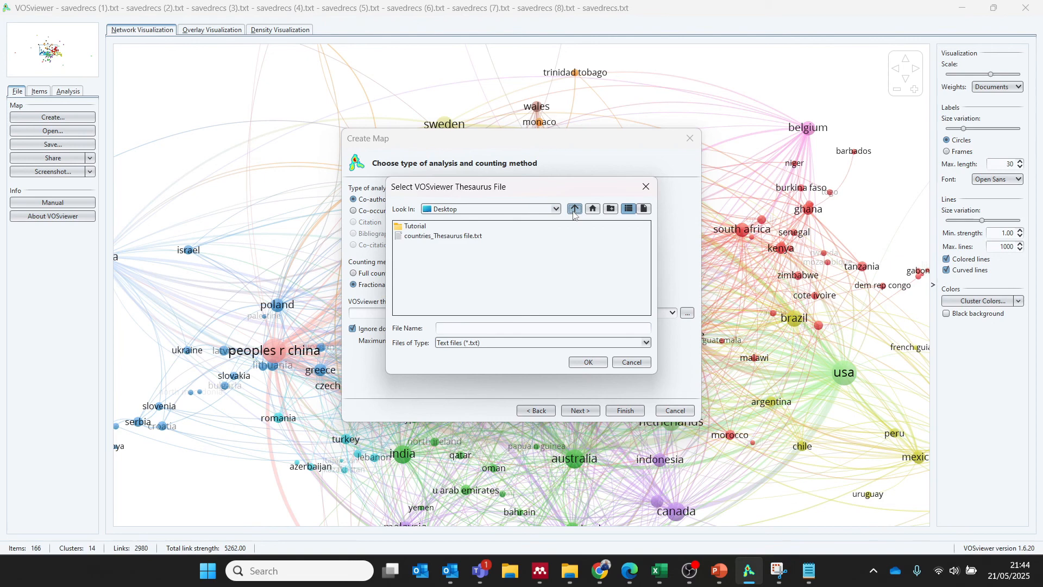
pyautogui.click(435, 237)
pyautogui.click(587, 362)
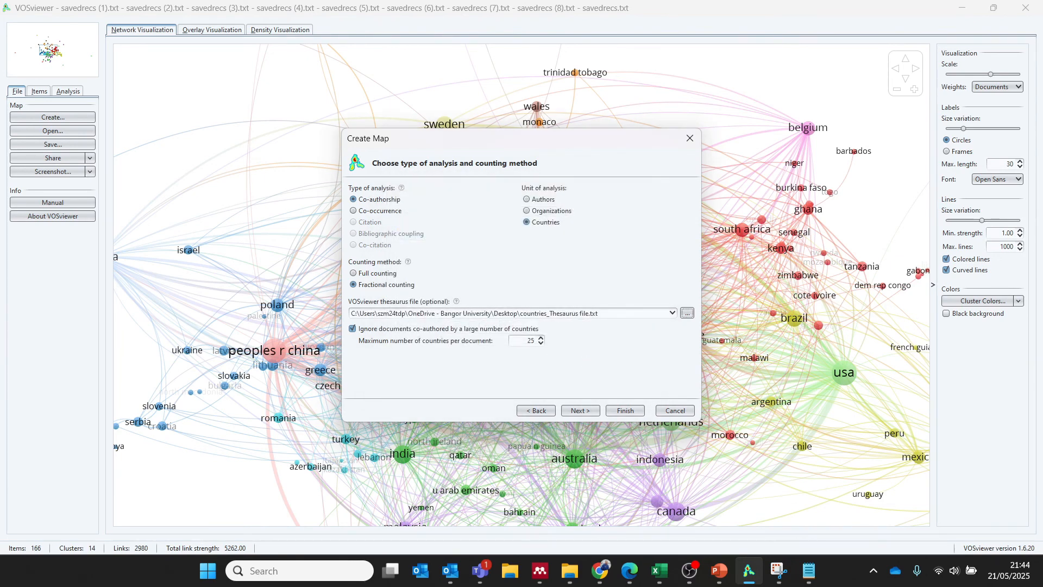
pyautogui.click(581, 411)
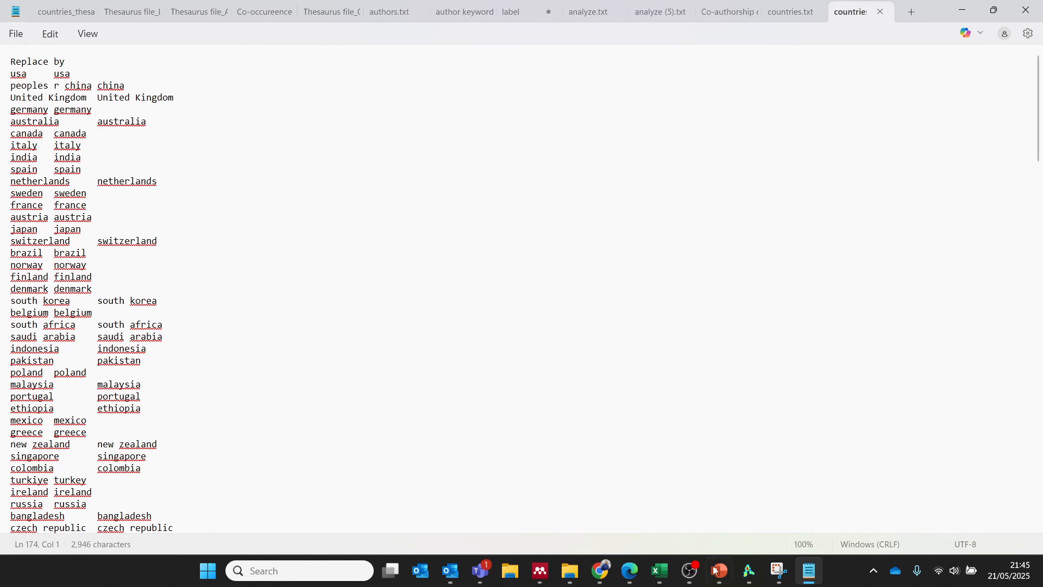
# Step: In Excel, change the Sheet3 headers in A1 and B1 to "label" and "replace by"
pyautogui.click(660, 571)
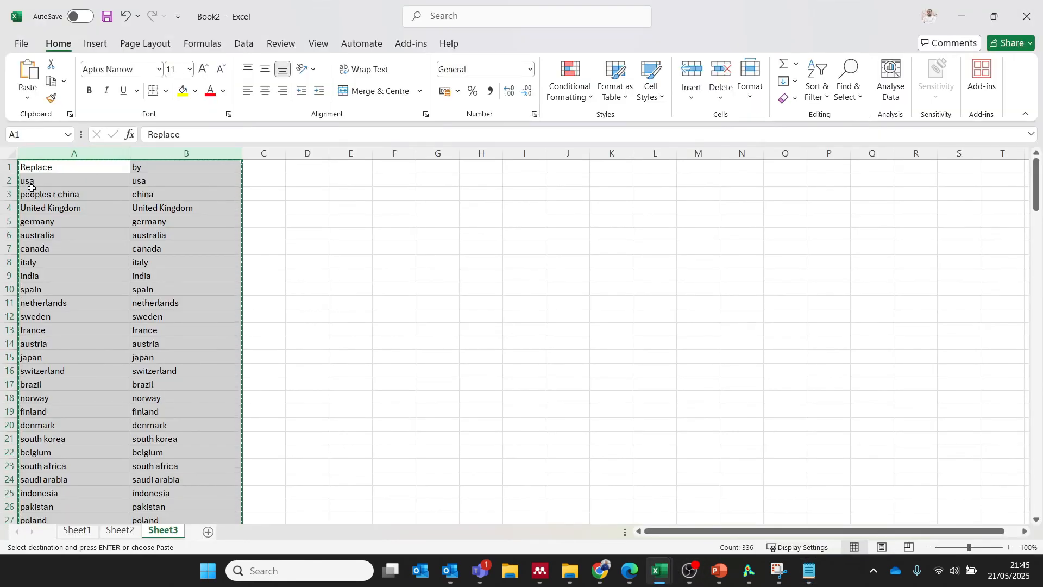
pyautogui.click(33, 168)
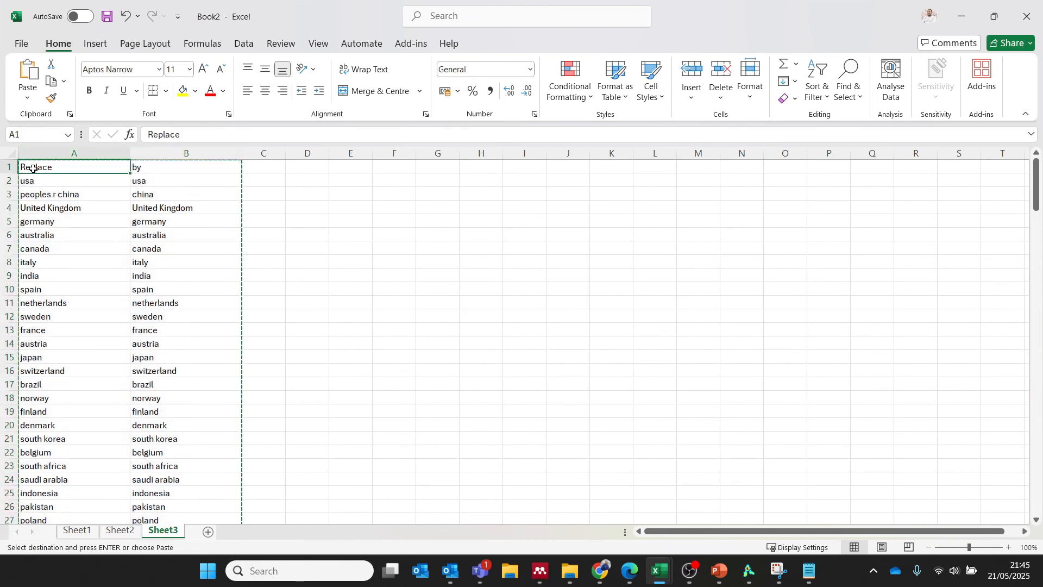
pyautogui.write('labe')
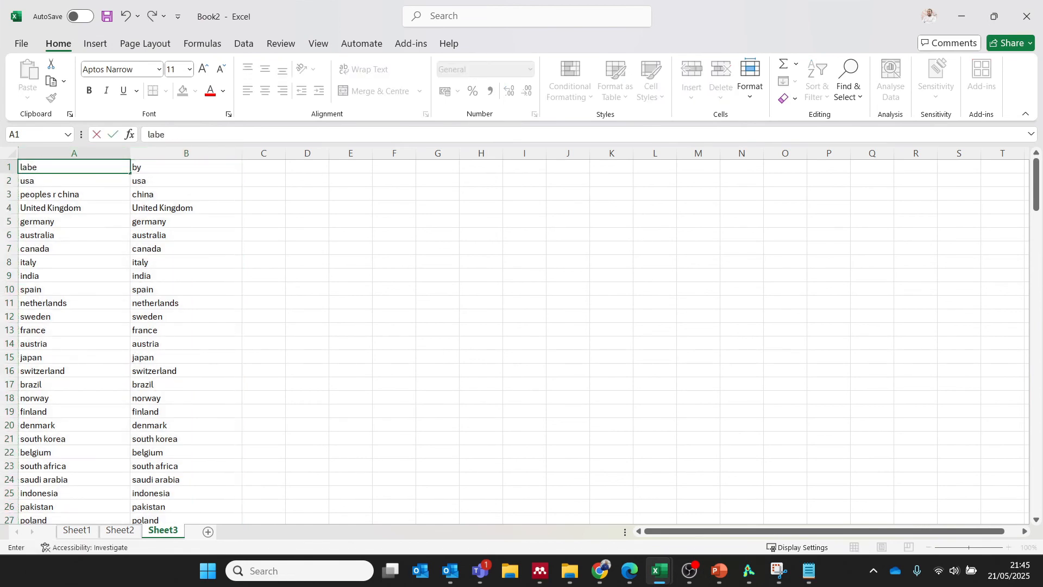
pyautogui.write('l')
pyautogui.click(140, 168)
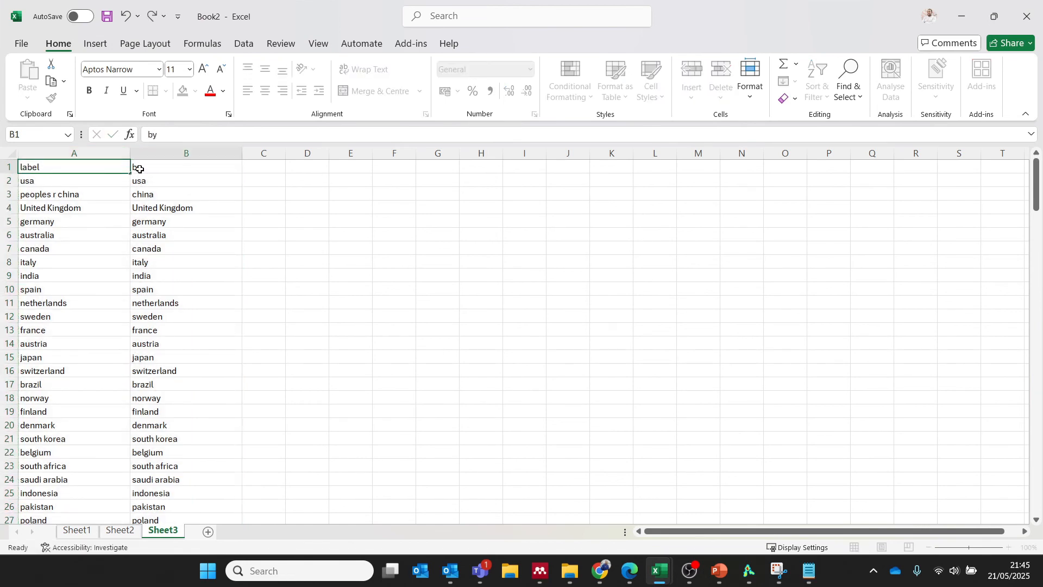
pyautogui.write('replace')
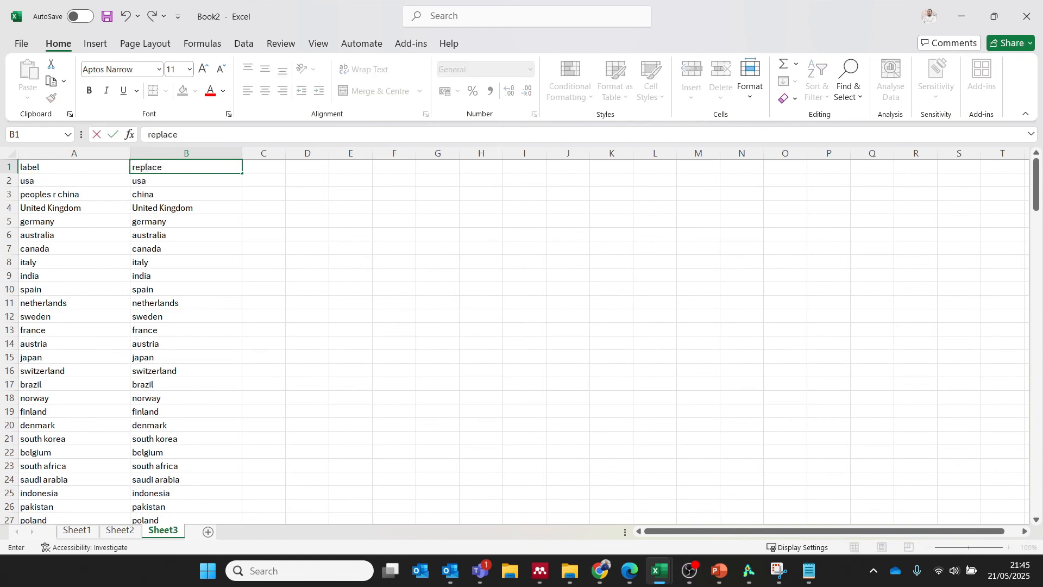
pyautogui.click(197, 267)
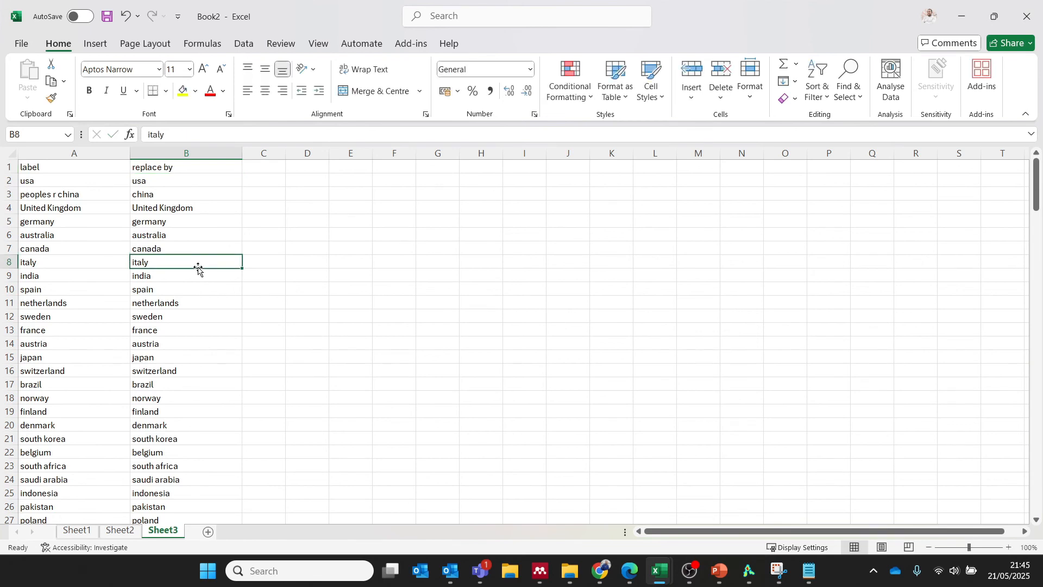
pyautogui.click(24, 169)
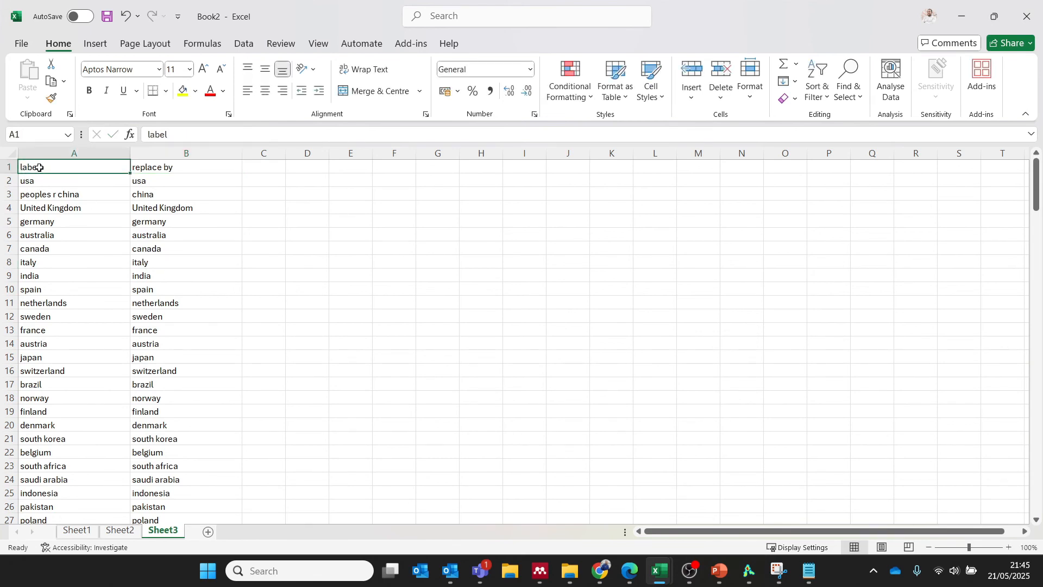
pyautogui.click(147, 167)
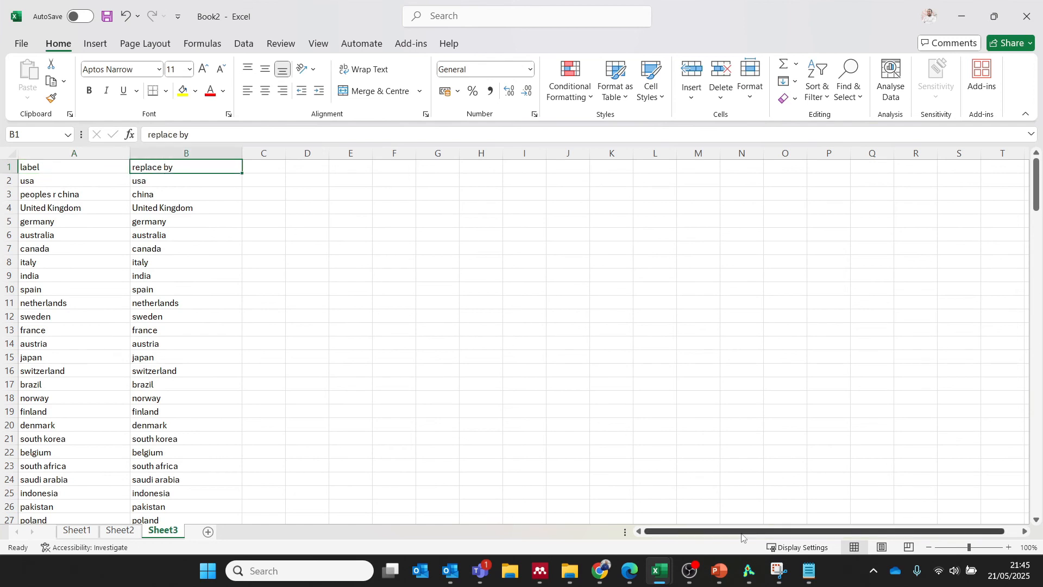
# Step: In the Notepad thesaurus file, change the header line to "label" and "replace by", separated by a tab, and save the file
pyautogui.moveTo(802, 578)
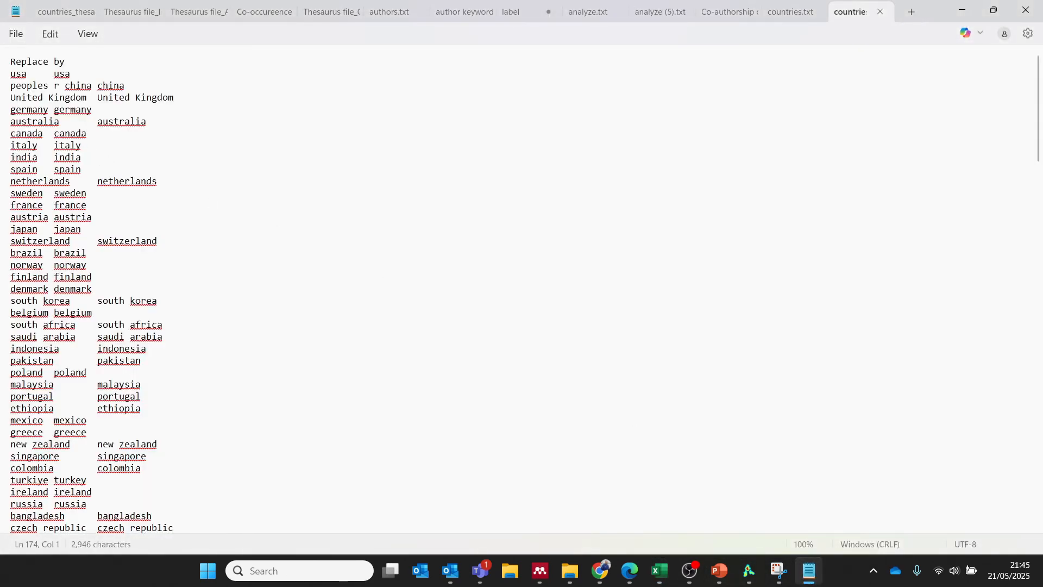
pyautogui.moveTo(10, 62); pyautogui.dragTo(50, 66)
pyautogui.write('label\treplace')
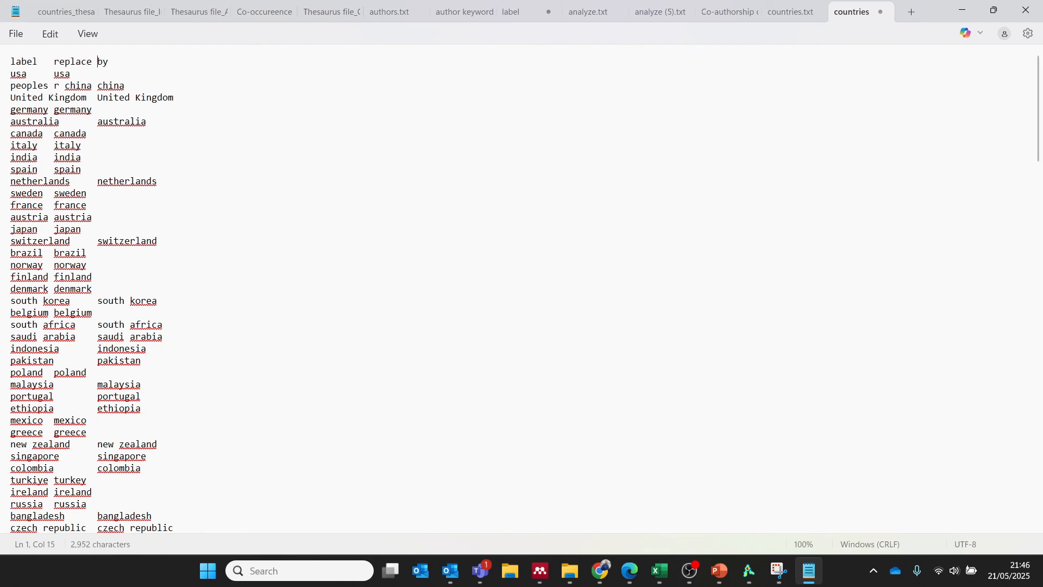
pyautogui.click(188, 216)
# Step: Return to VOSviewer, enter 50 as the minimum number of documents of a country, and create the co-authorship map with the thesaurus applied
pyautogui.click(748, 571)
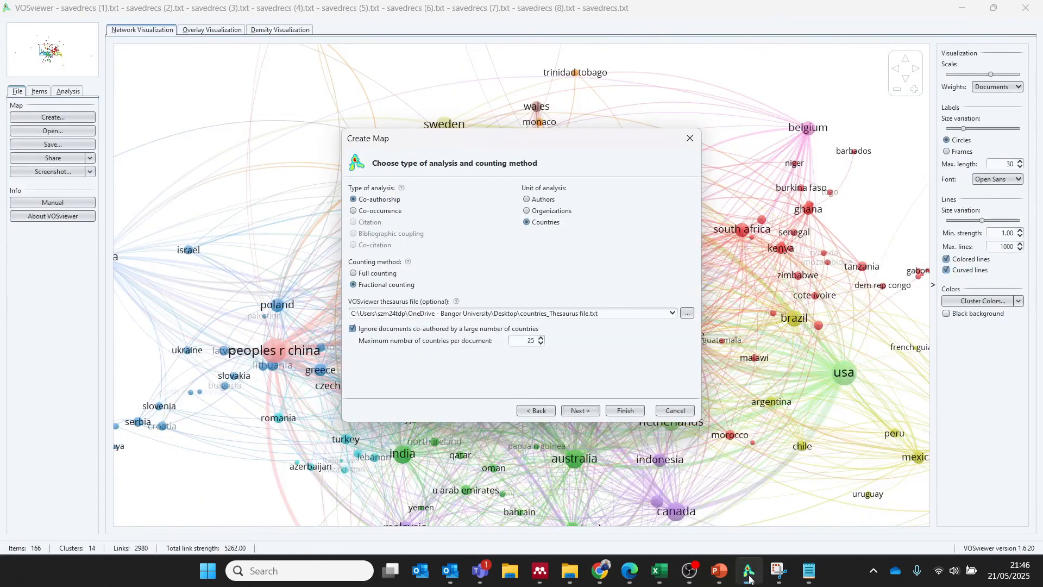
pyautogui.click(581, 411)
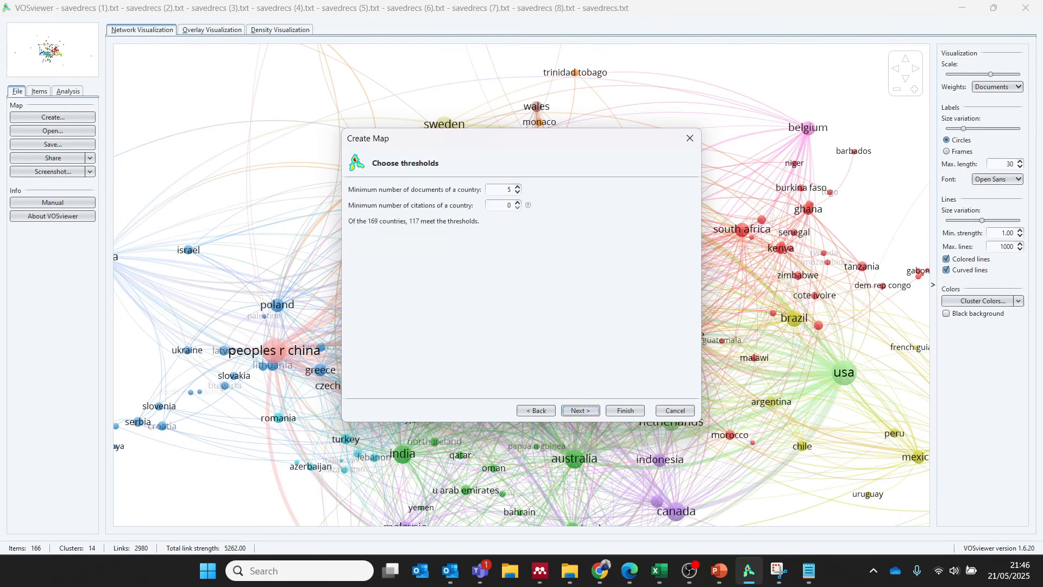
pyautogui.doubleClick(511, 189)
pyautogui.write('50')
pyautogui.press('Return')
pyautogui.click(516, 188)
pyautogui.click(621, 412)
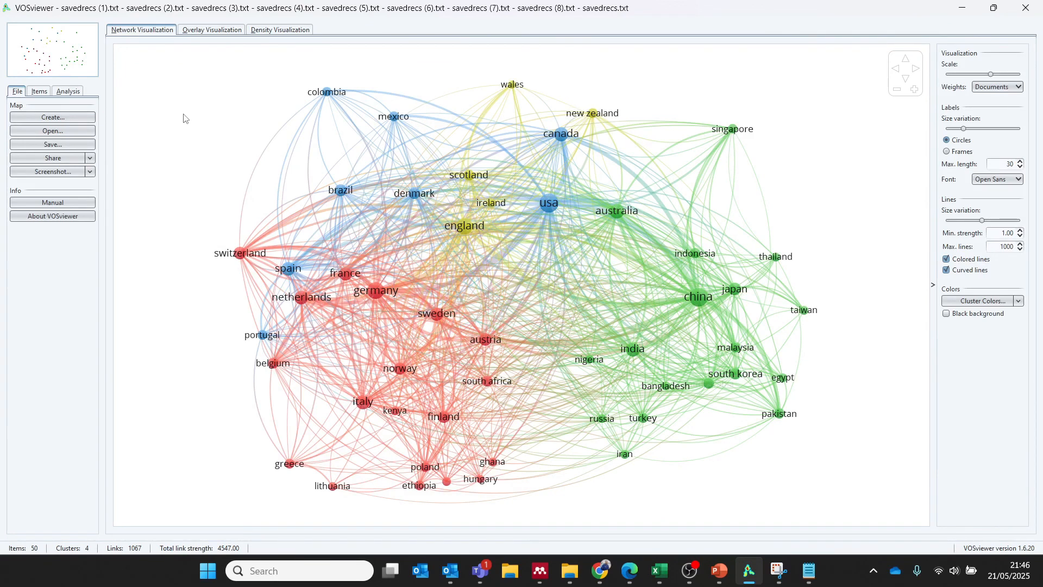
# Step: Examine the england and turkey nodes in the new country network and review the thesaurus list in Notepad
pyautogui.moveTo(454, 228)
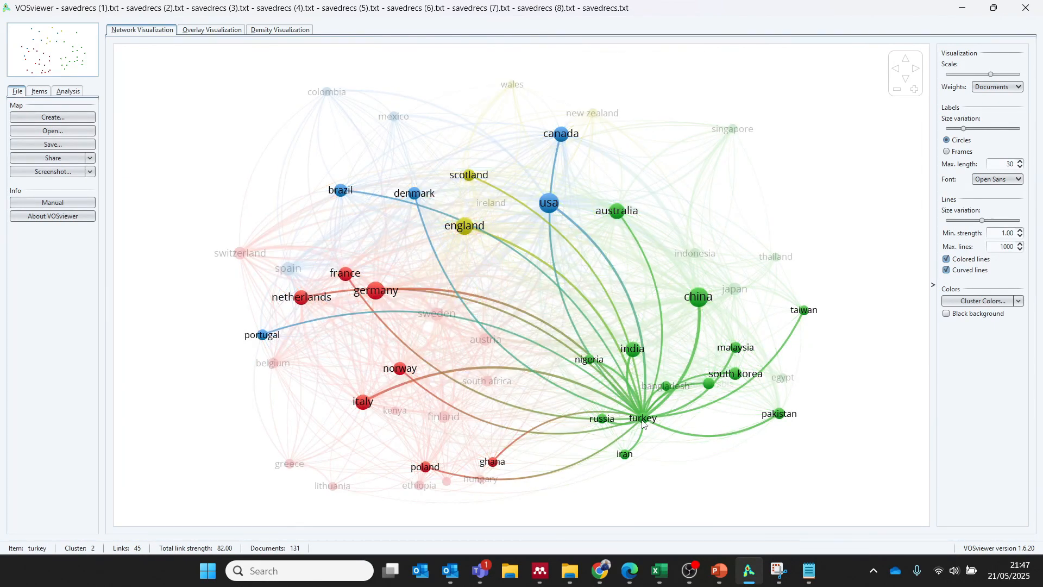
pyautogui.moveTo(807, 576)
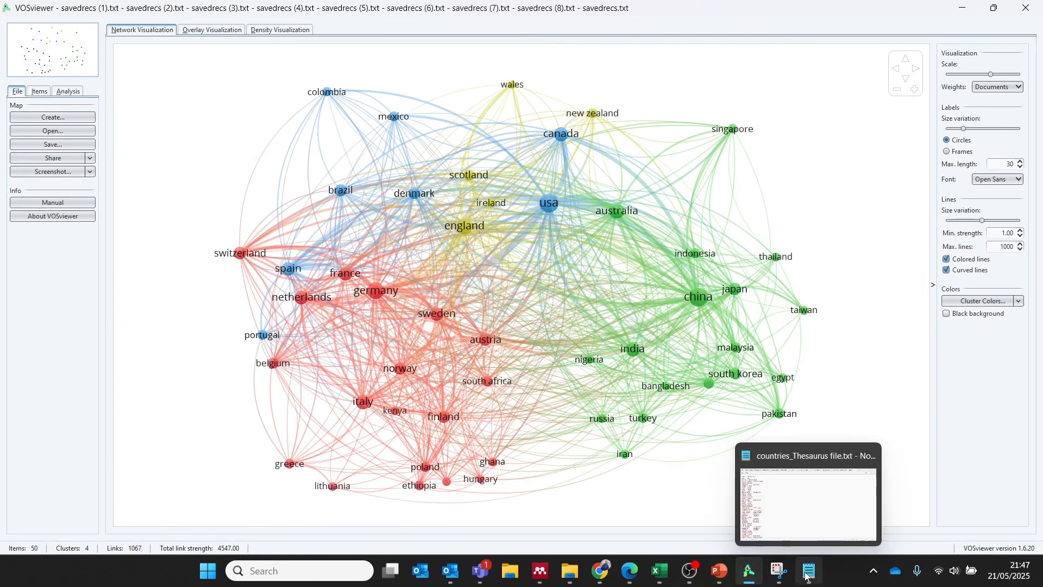
pyautogui.click(807, 576)
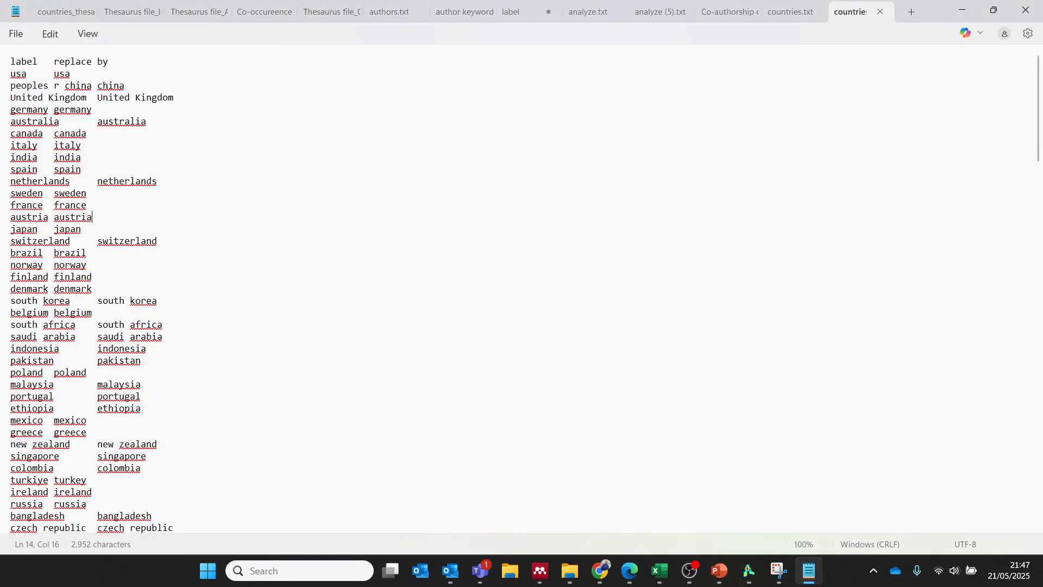
# Step: Switch to Excel and change the United Kingdom label in Sheet3 cell A4 to "england"
pyautogui.hotkey('alt', 'Tab')
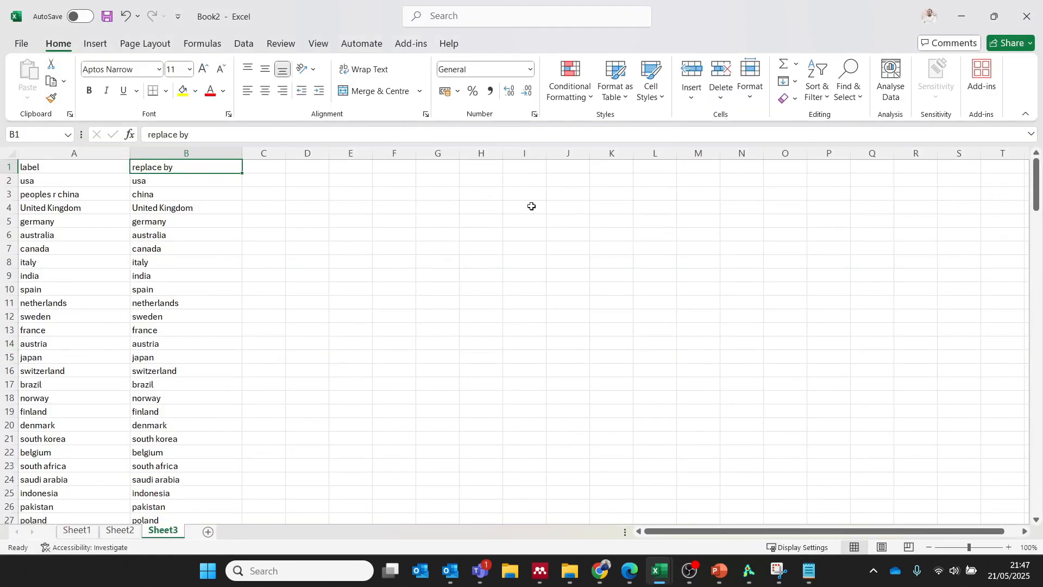
pyautogui.click(30, 212)
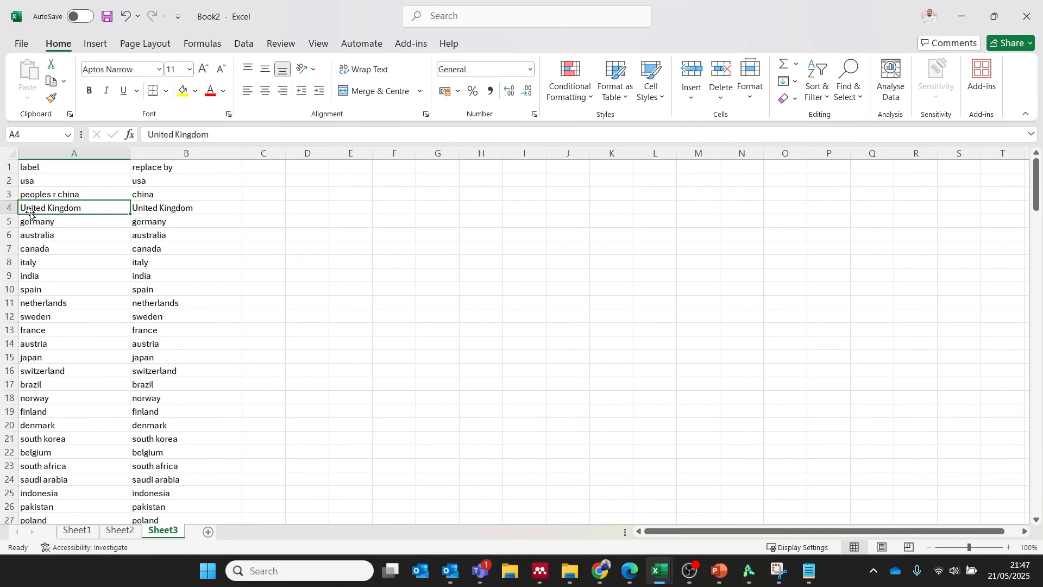
pyautogui.write('engl')
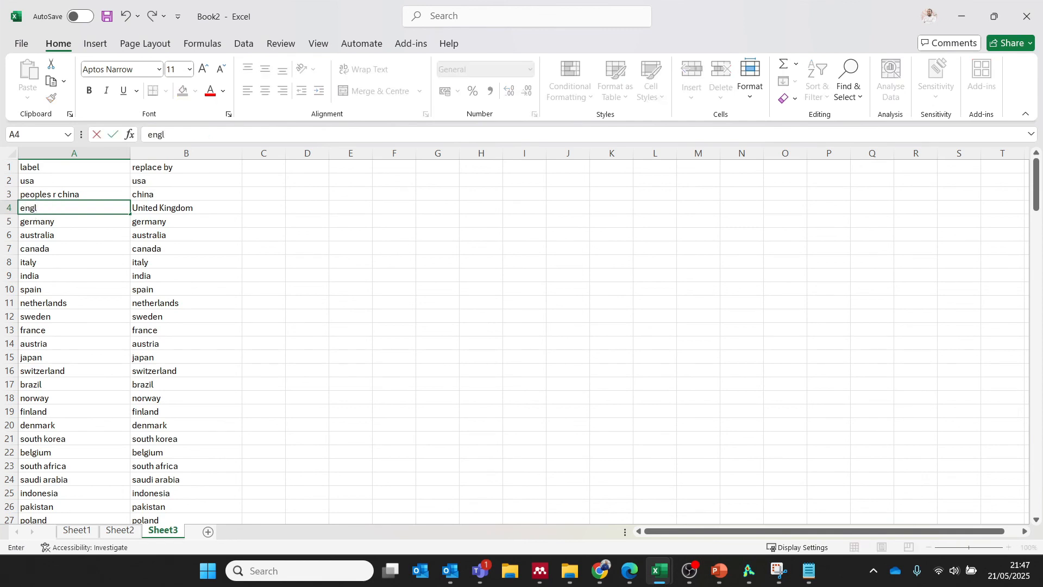
pyautogui.write('and')
pyautogui.click(41, 233)
# Step: Insert three blank rows between the england and germany rows
pyautogui.click(5, 220)
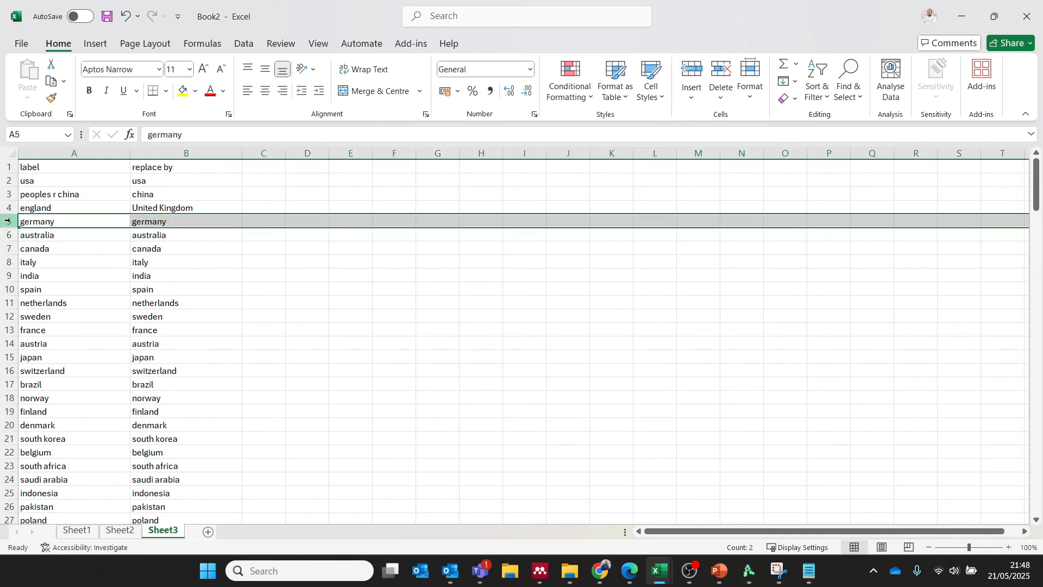
pyautogui.rightClick(36, 222)
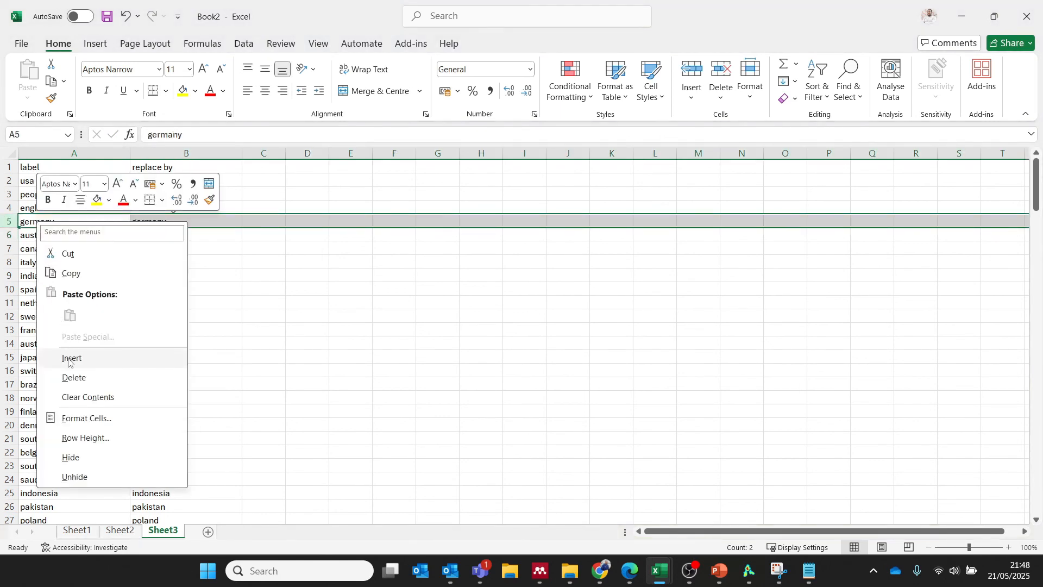
pyautogui.click(68, 357)
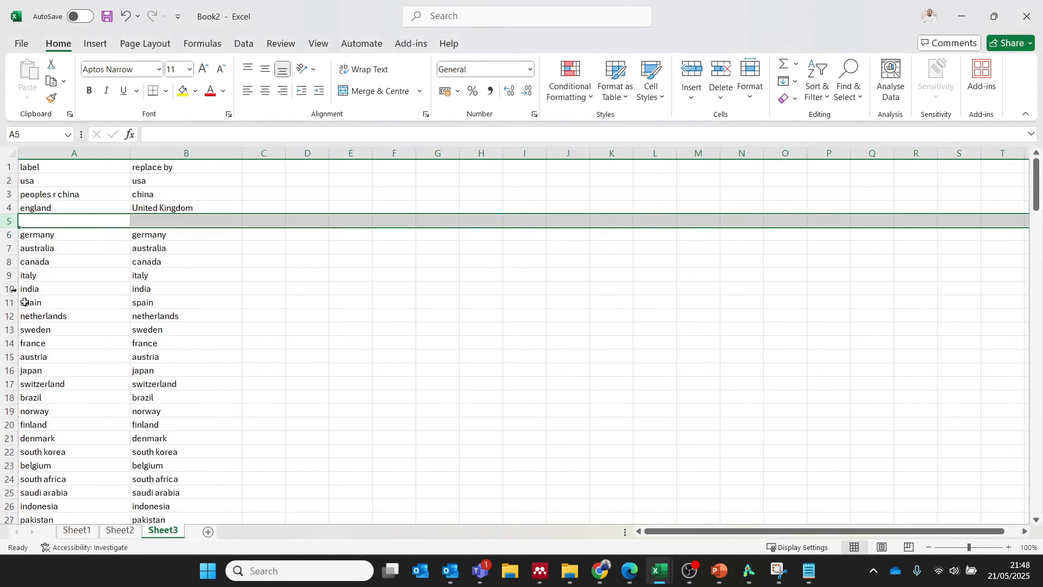
pyautogui.rightClick(9, 221)
pyautogui.click(49, 359)
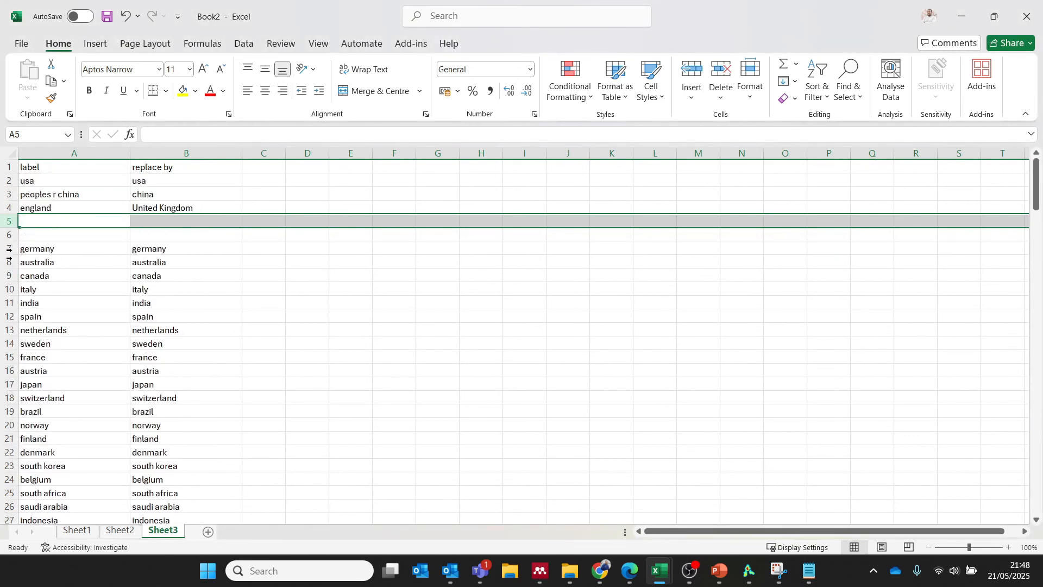
pyautogui.rightClick(17, 224)
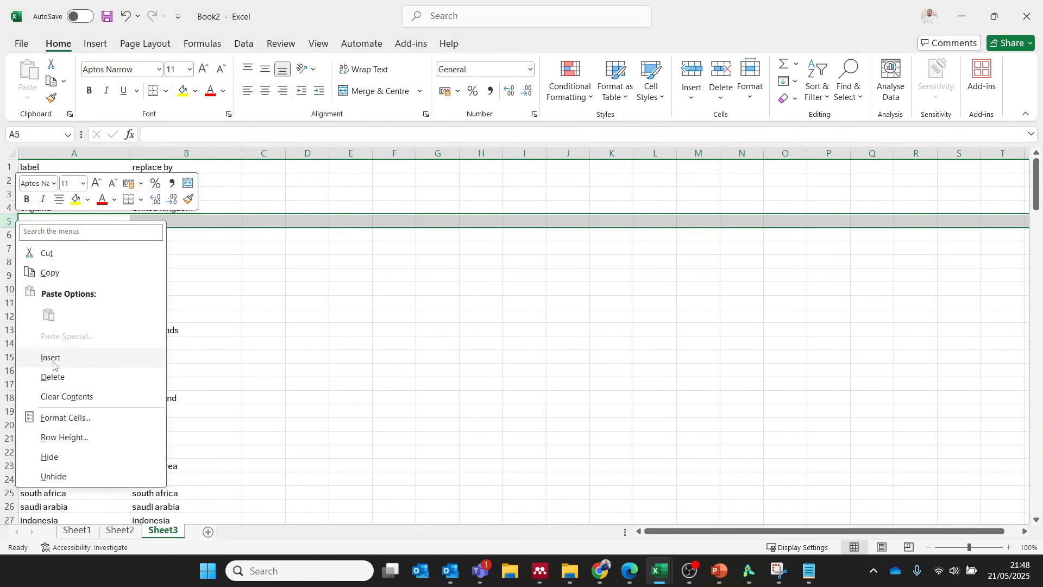
pyautogui.click(52, 359)
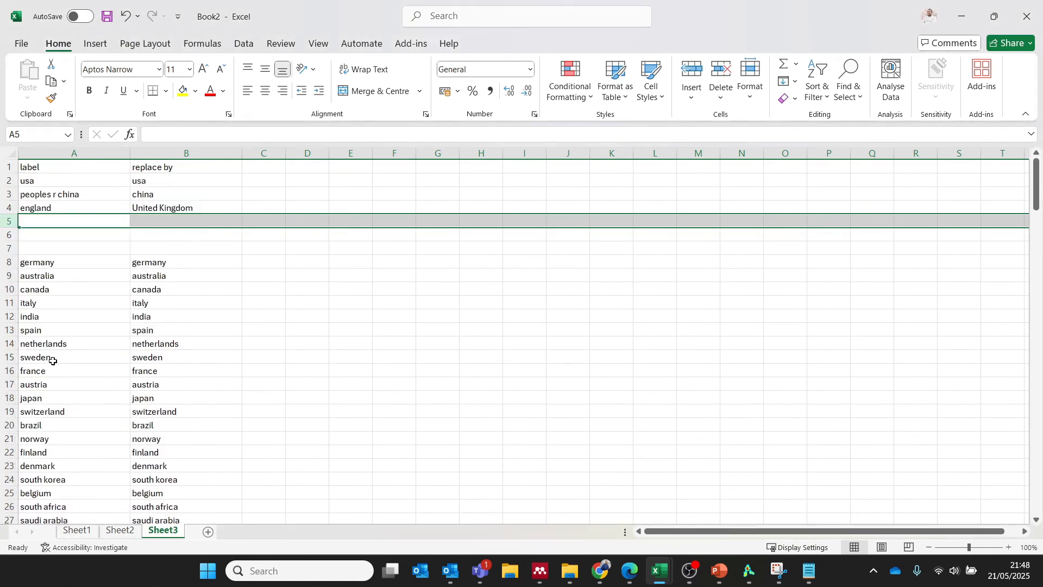
# Step: Enter "wales" as the label in A5 and fill United Kingdom from B4 down to B7
pyautogui.click(56, 224)
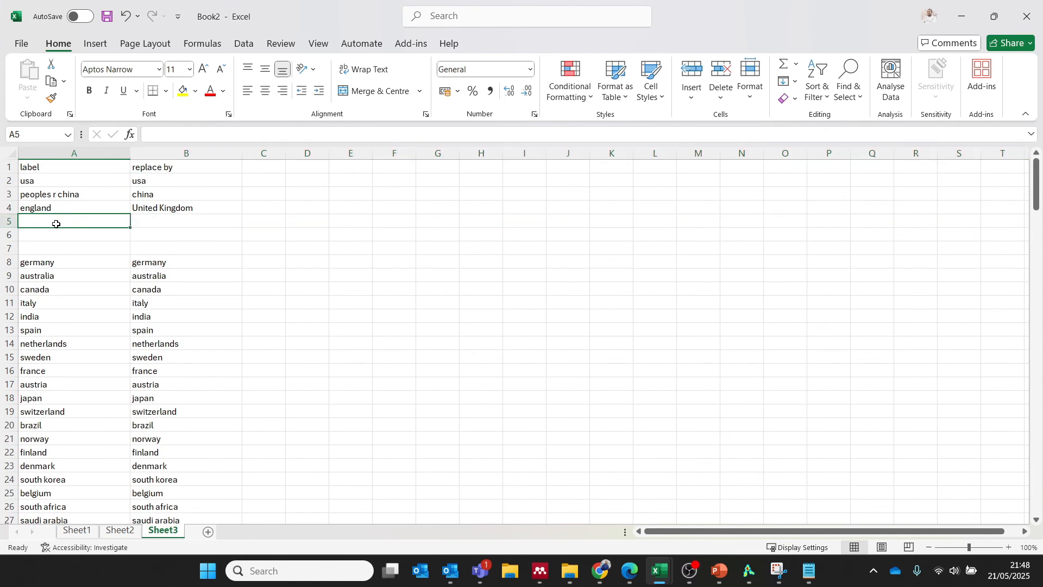
pyautogui.write('wales')
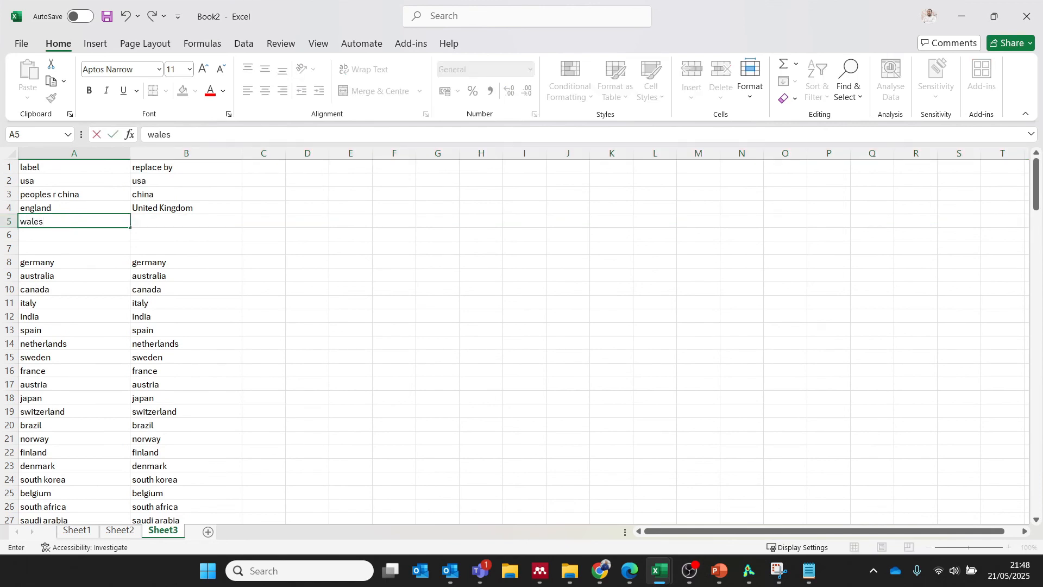
pyautogui.click(170, 210)
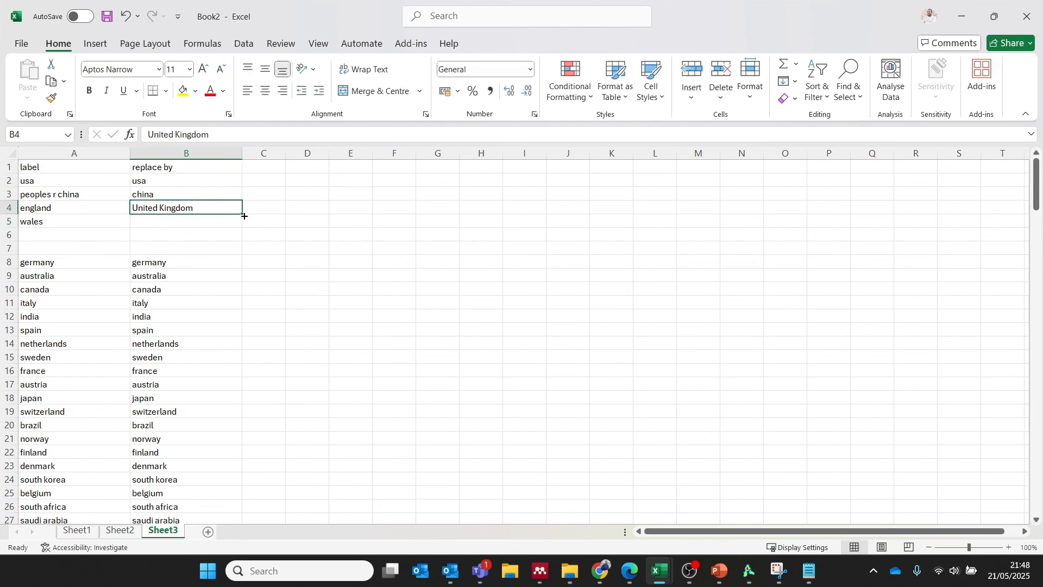
pyautogui.moveTo(244, 217); pyautogui.dragTo(244, 254)
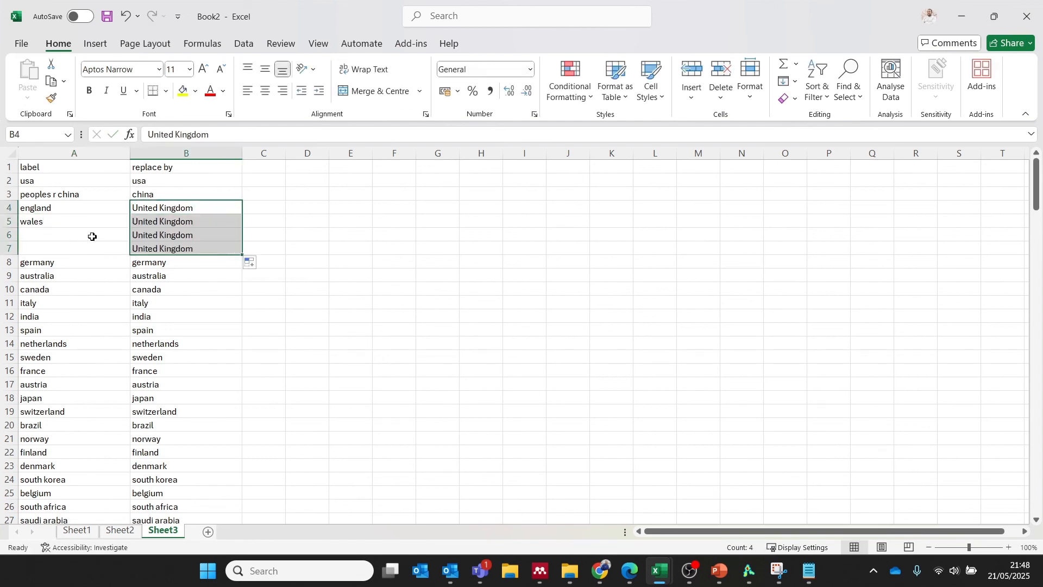
# Step: Enter the labels "scotland" in A6 and "north ireland" in A7
pyautogui.click(47, 233)
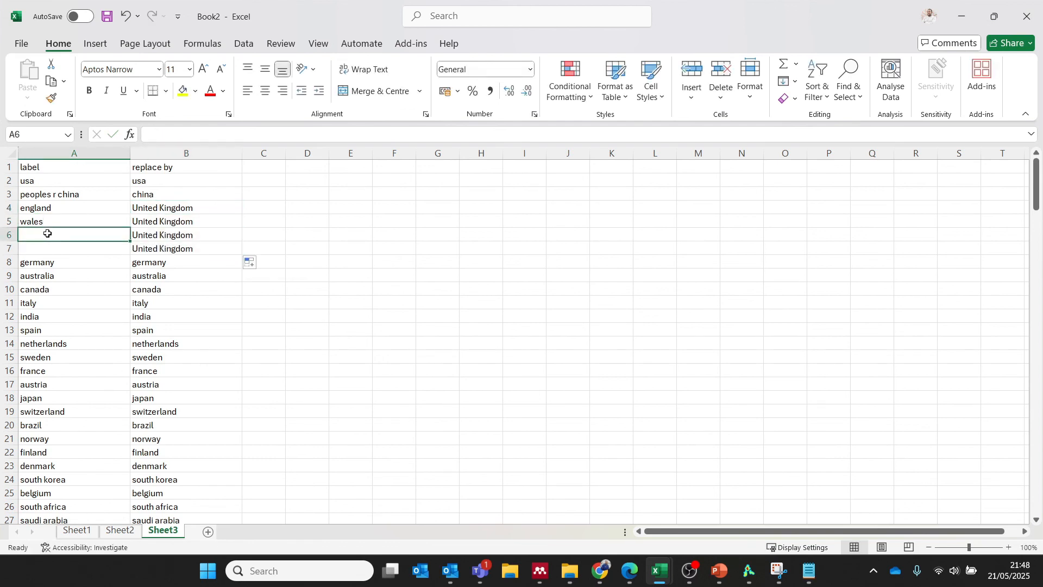
pyautogui.write('scotla')
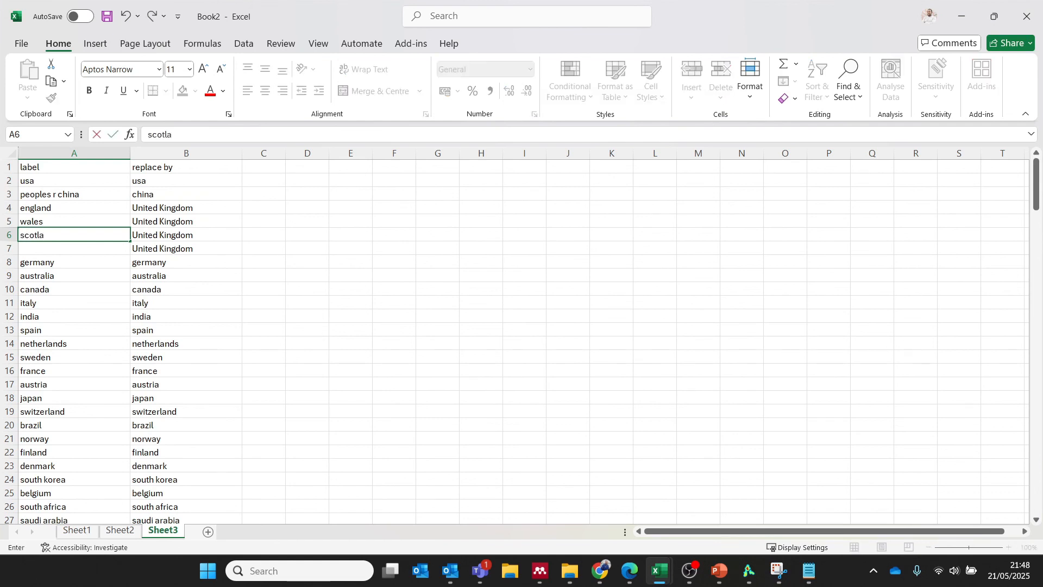
pyautogui.write('nd')
pyautogui.press('Return')
pyautogui.write('nor')
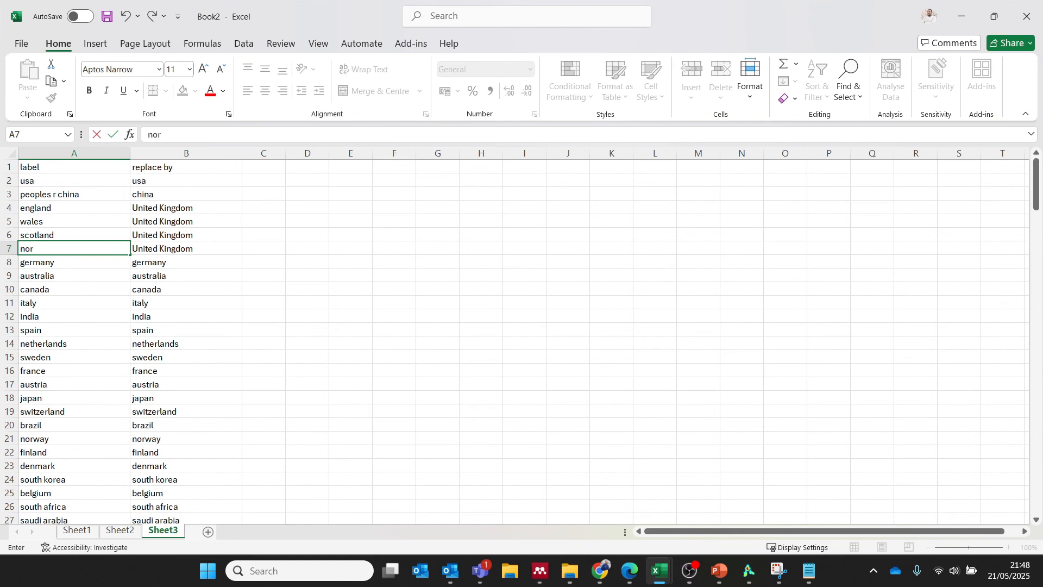
pyautogui.write('th')
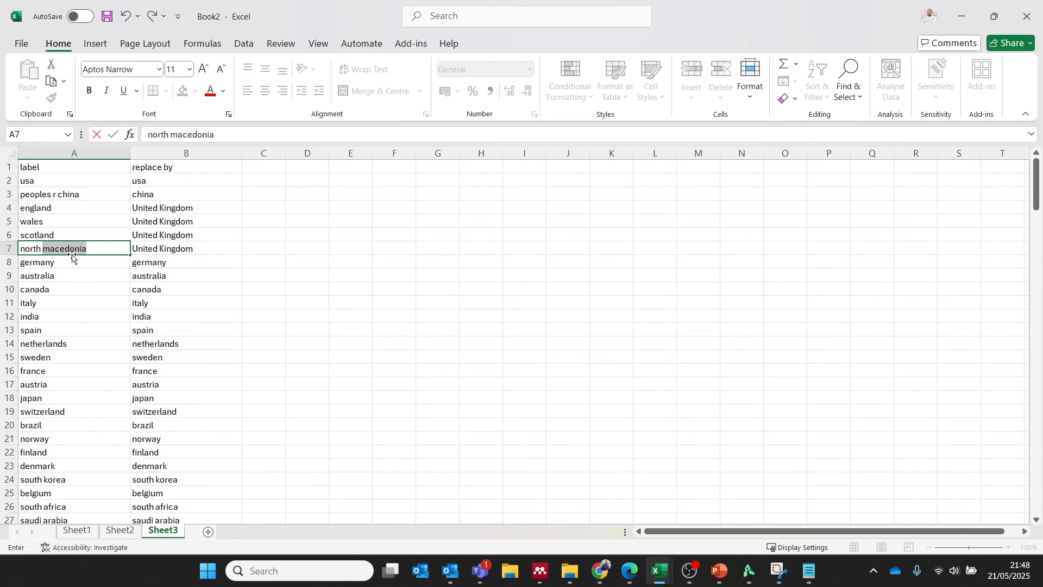
pyautogui.write('ireland')
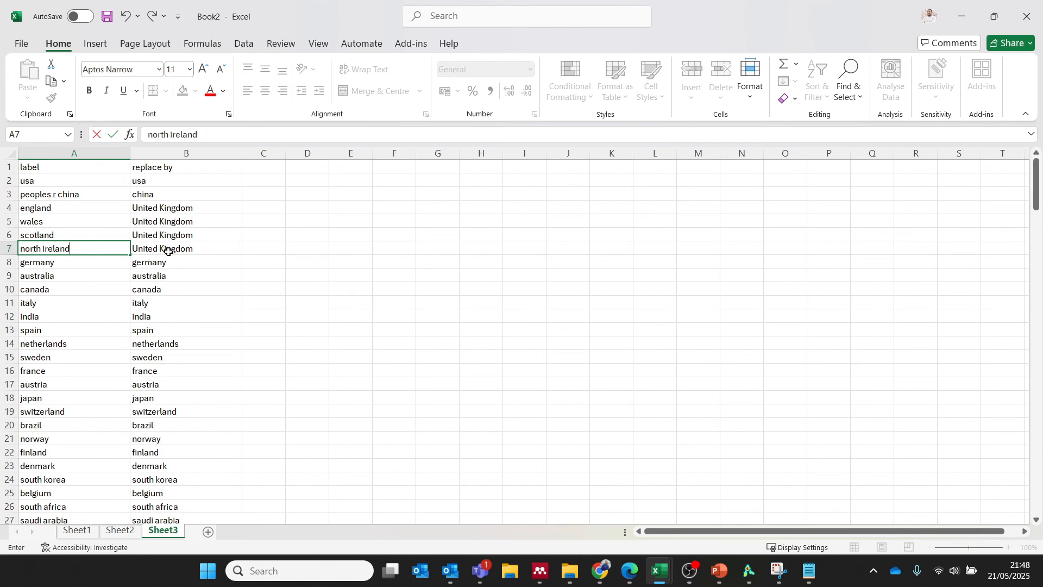
pyautogui.click(351, 330)
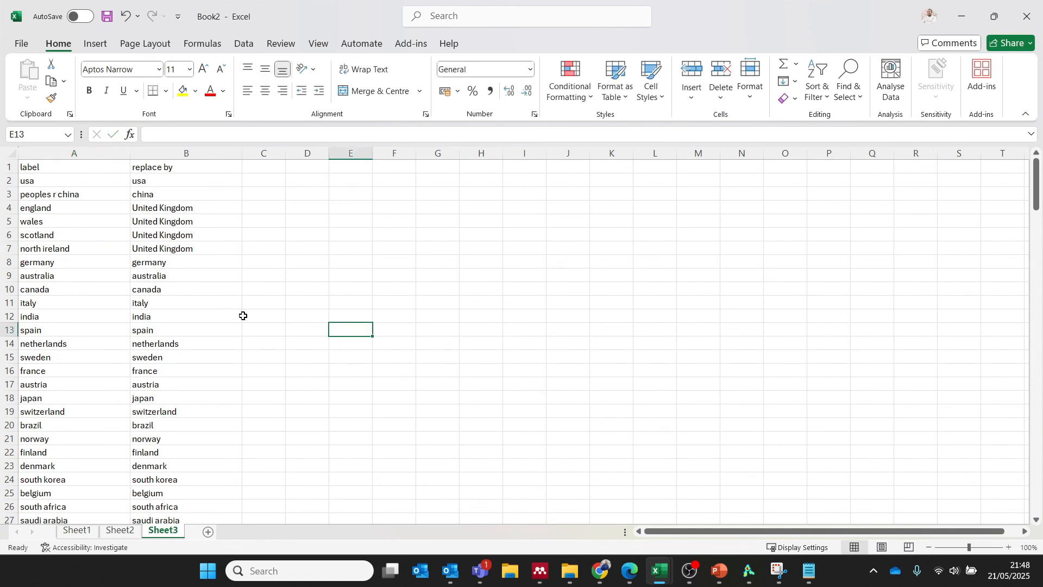
# Step: Copy Sheet3's columns A and B, replace the entire contents of the countries thesaurus file in Notepad with them, and save the file
pyautogui.moveTo(37, 148); pyautogui.dragTo(148, 174)
pyautogui.hotkey('ctrl', 'c')
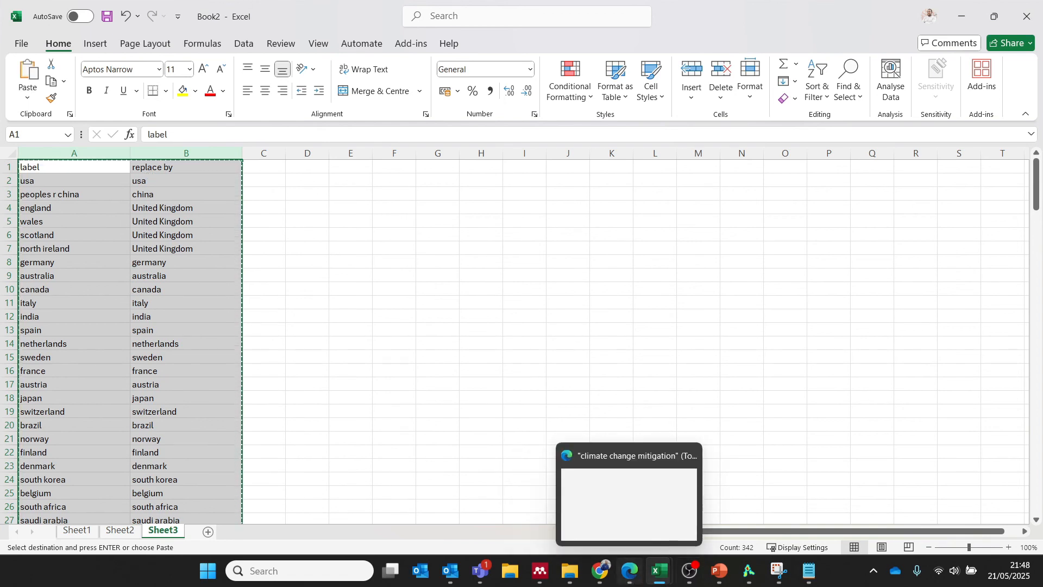
pyautogui.click(766, 537)
pyautogui.press('Down')
pyautogui.press('Down')
pyautogui.press('Down')
pyautogui.press('Down')
pyautogui.press('Down')
pyautogui.press('Down')
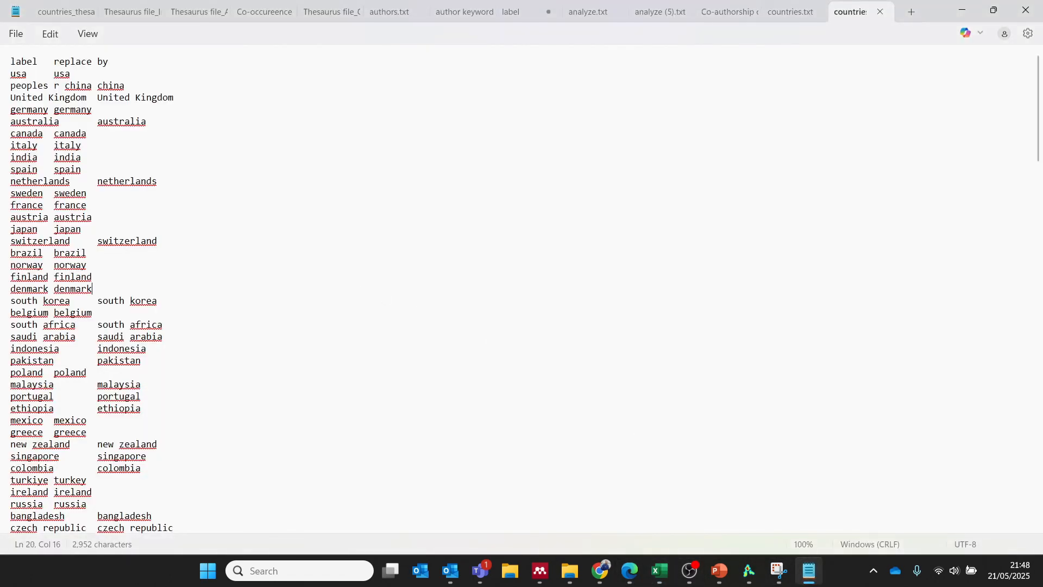
pyautogui.hotkey('ctrl', 'shift', 'End')
pyautogui.hotkey('ctrl', 'v')
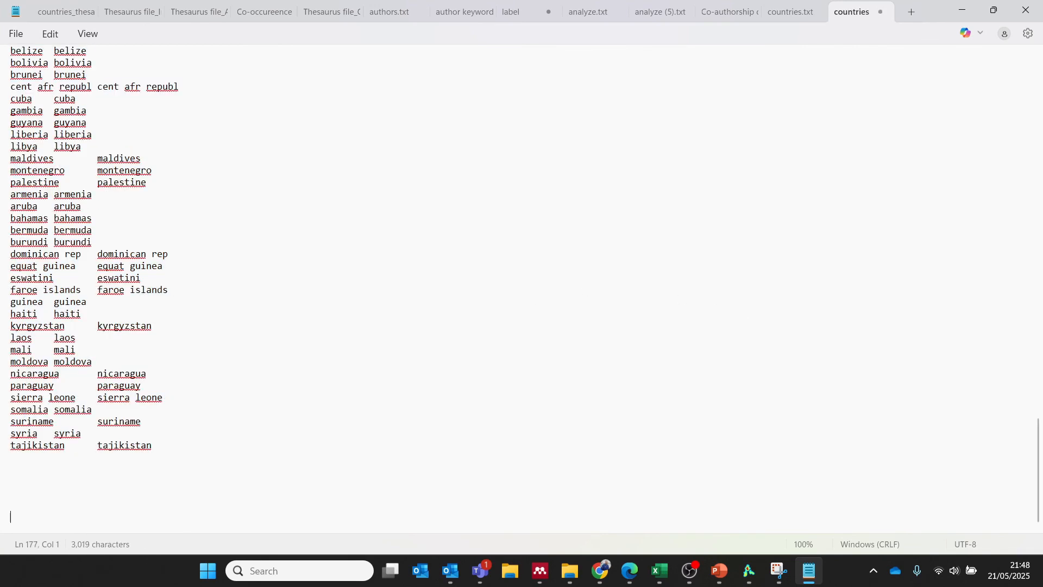
pyautogui.moveTo(1038, 435); pyautogui.dragTo(1037, 163)
pyautogui.scroll(12, 664, 217)
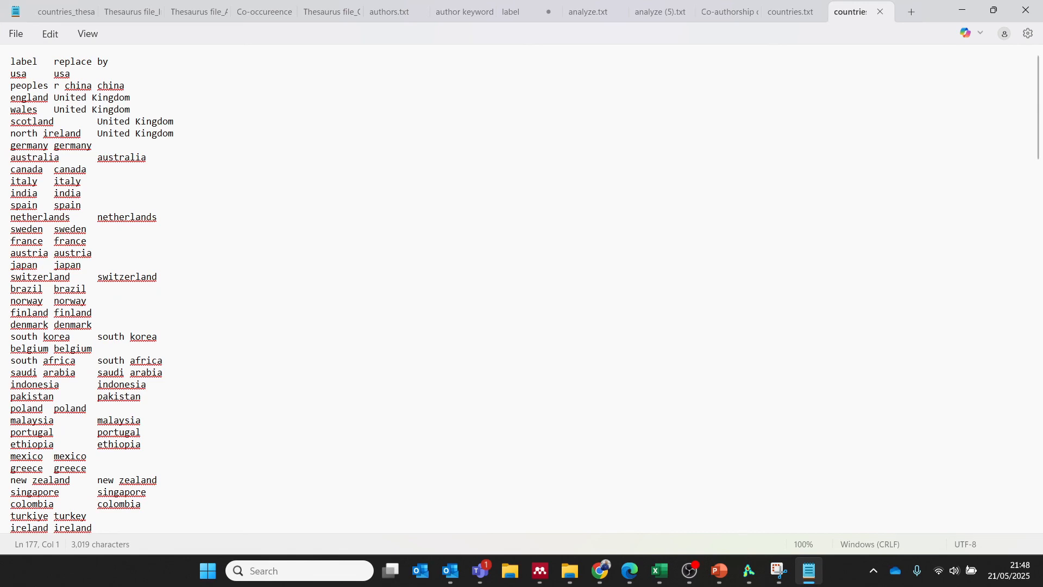
# Step: Switch to VOSviewer and start a new country co-authorship map from the bibliographic database files, using fractional counting and countries_Thesaurus file.txt
pyautogui.click(752, 580)
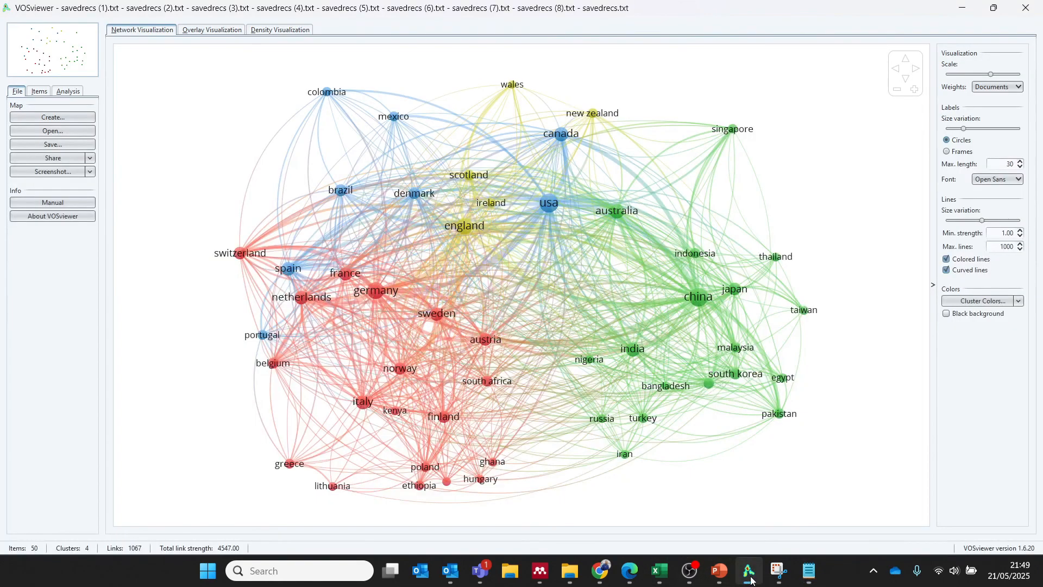
pyautogui.click(34, 118)
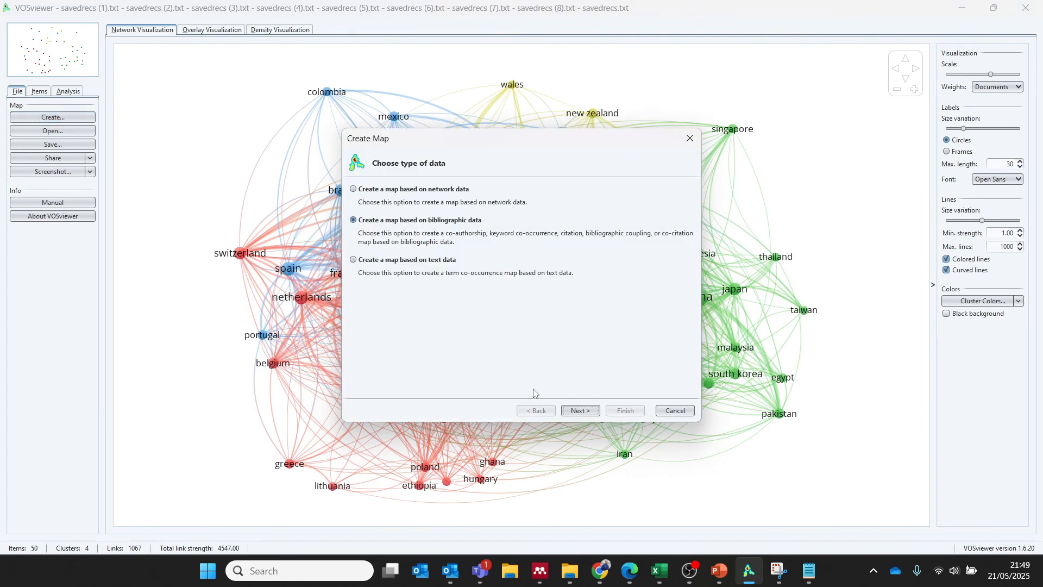
pyautogui.click(576, 412)
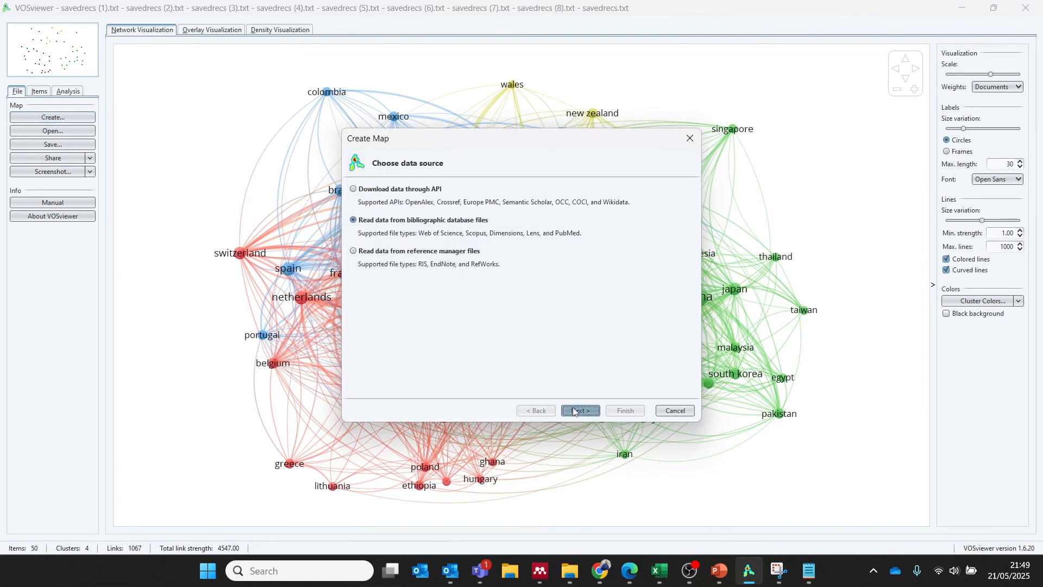
pyautogui.click(575, 412)
pyautogui.click(575, 412)
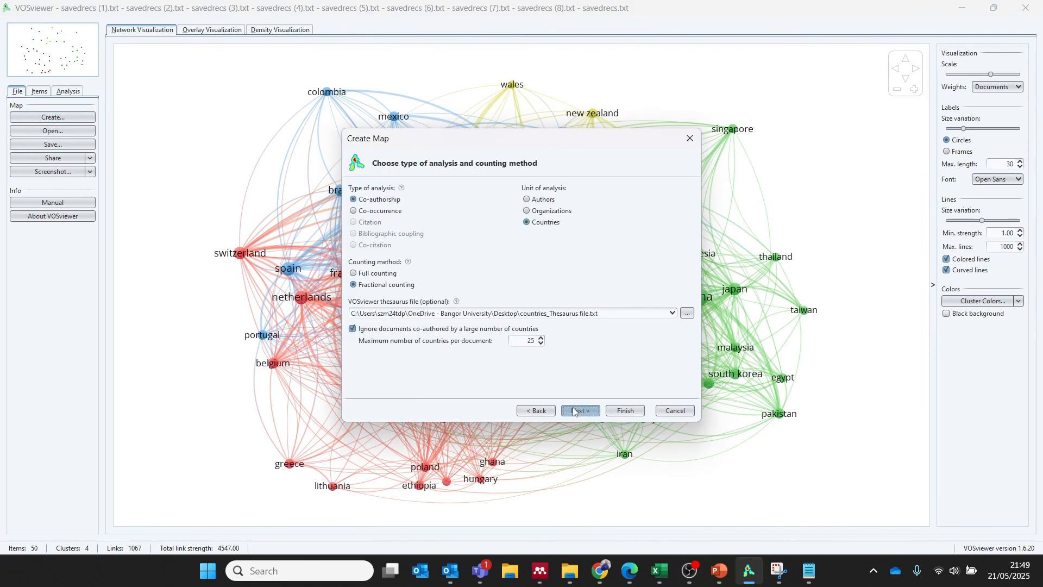
pyautogui.click(573, 412)
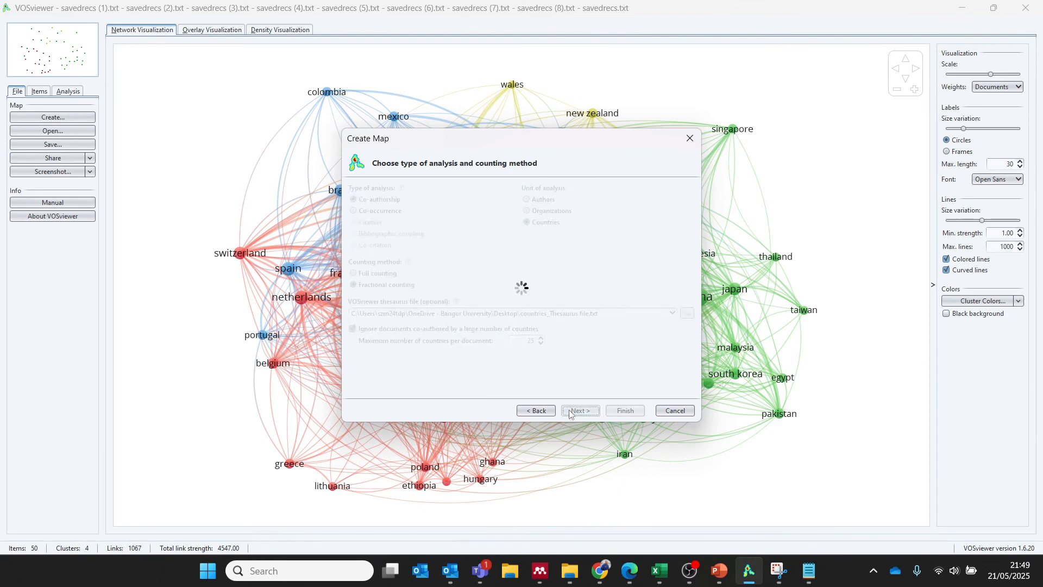
# Step: Enter the minimum number of documents of a country and create the co-authorship map
pyautogui.click(510, 189)
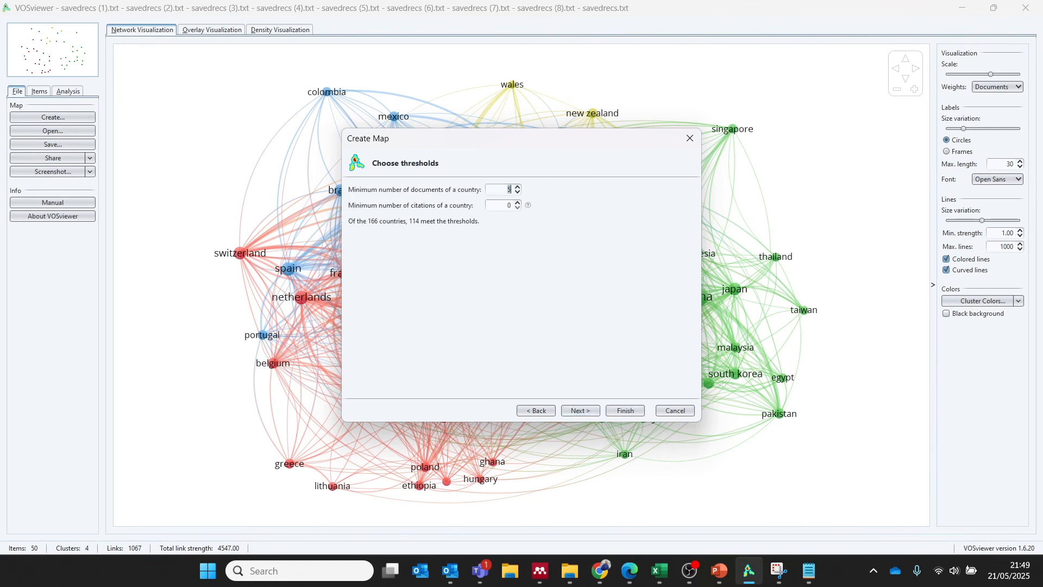
pyautogui.write('6')
pyautogui.click(629, 414)
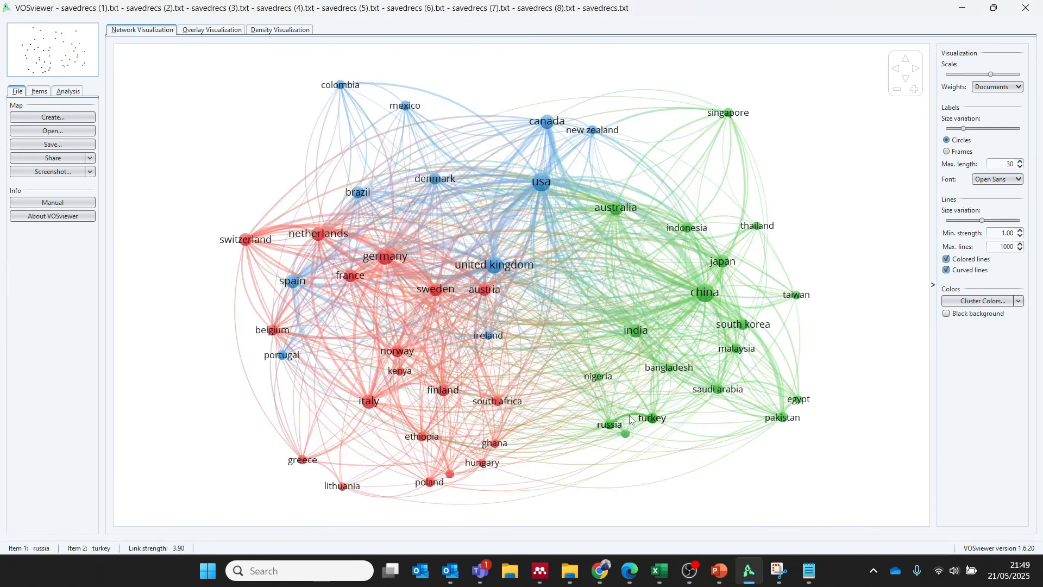